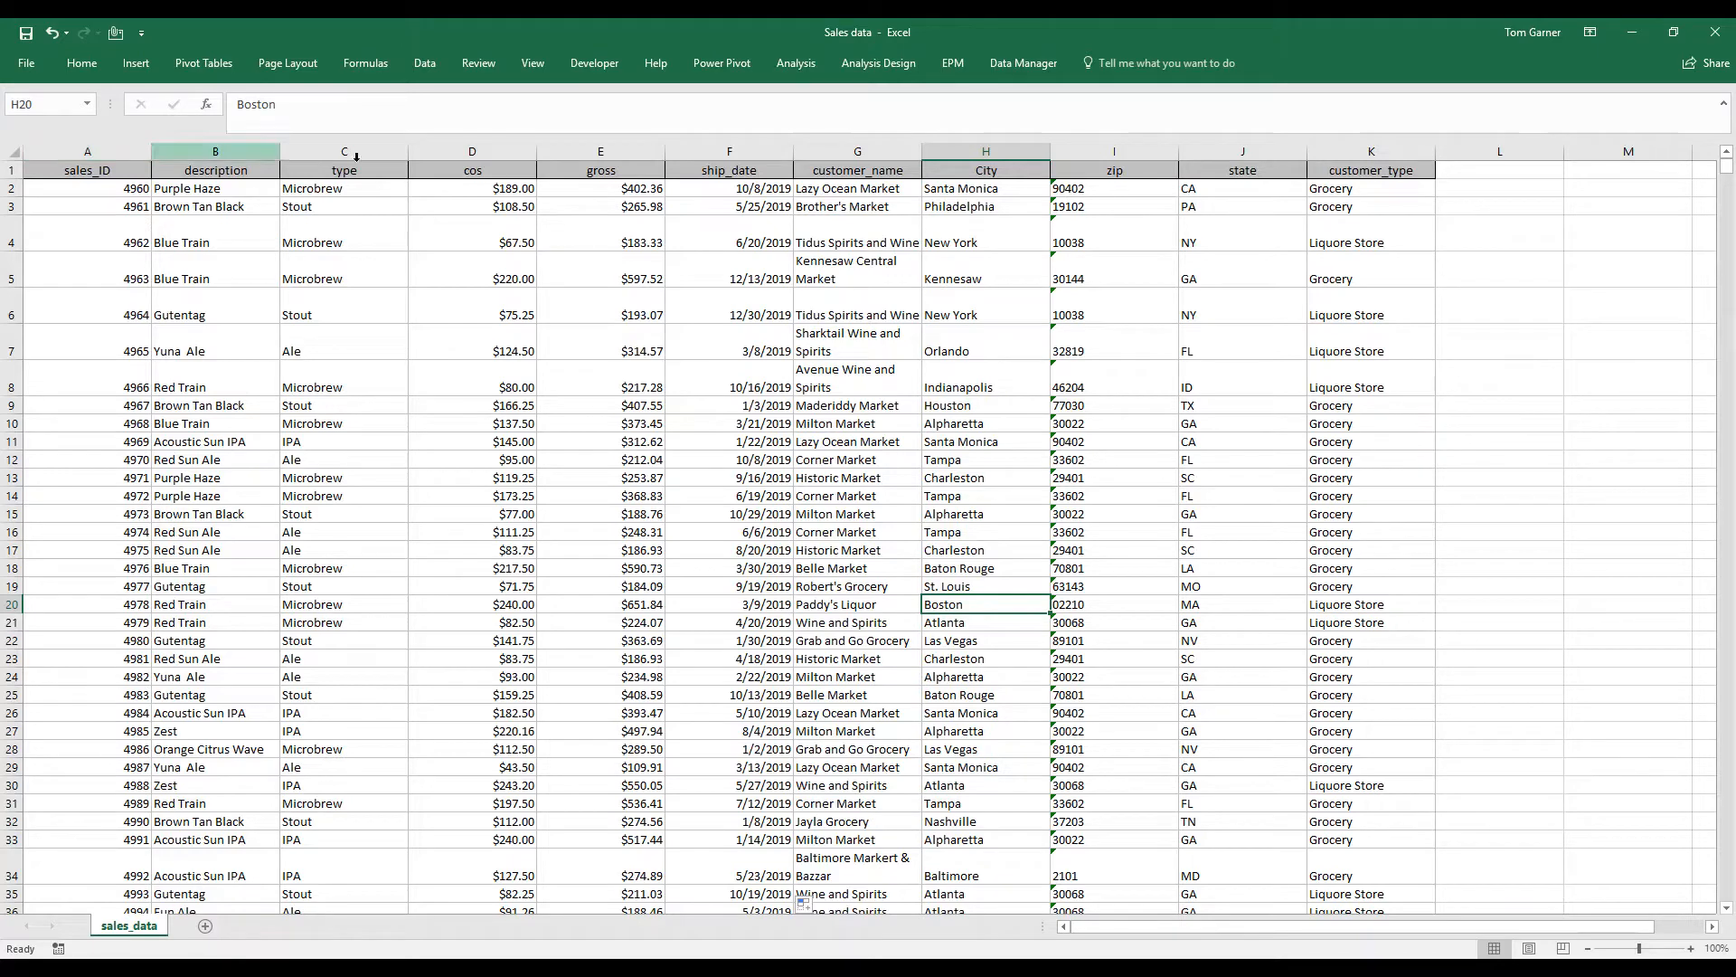
Review the sales_data columns from sales_ID to customer_type and the individual fields of the record in row 3
left_click_drag(110, 142, 1334, 259)
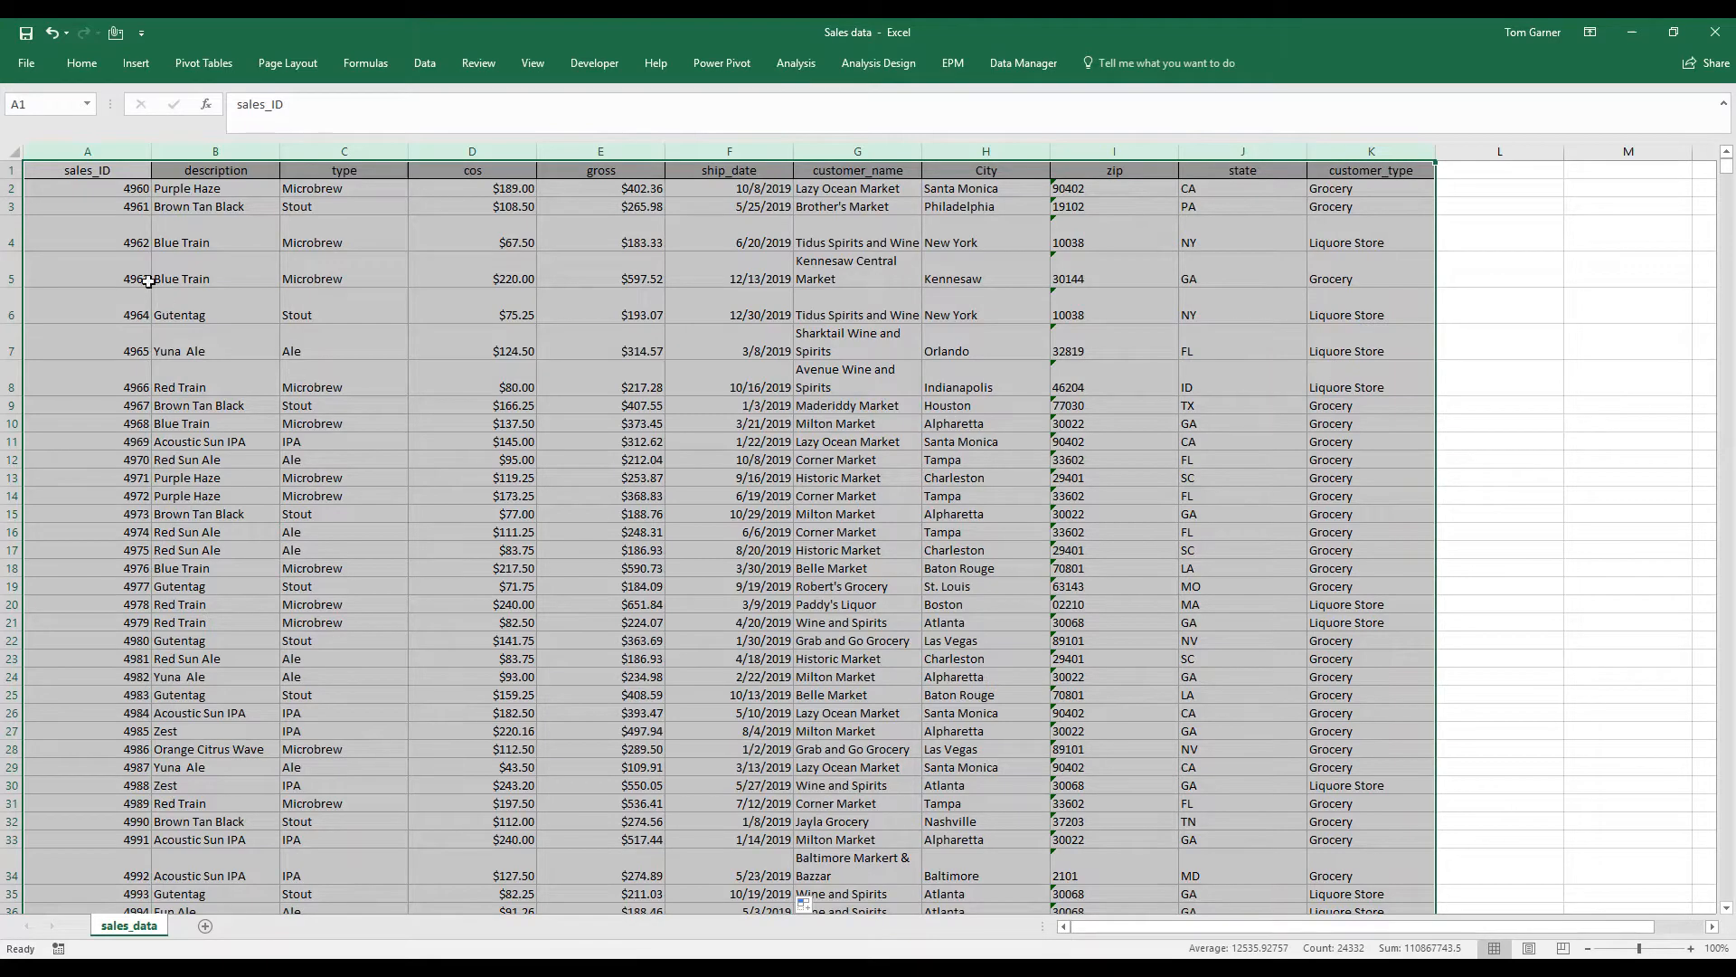
left_click(124, 153)
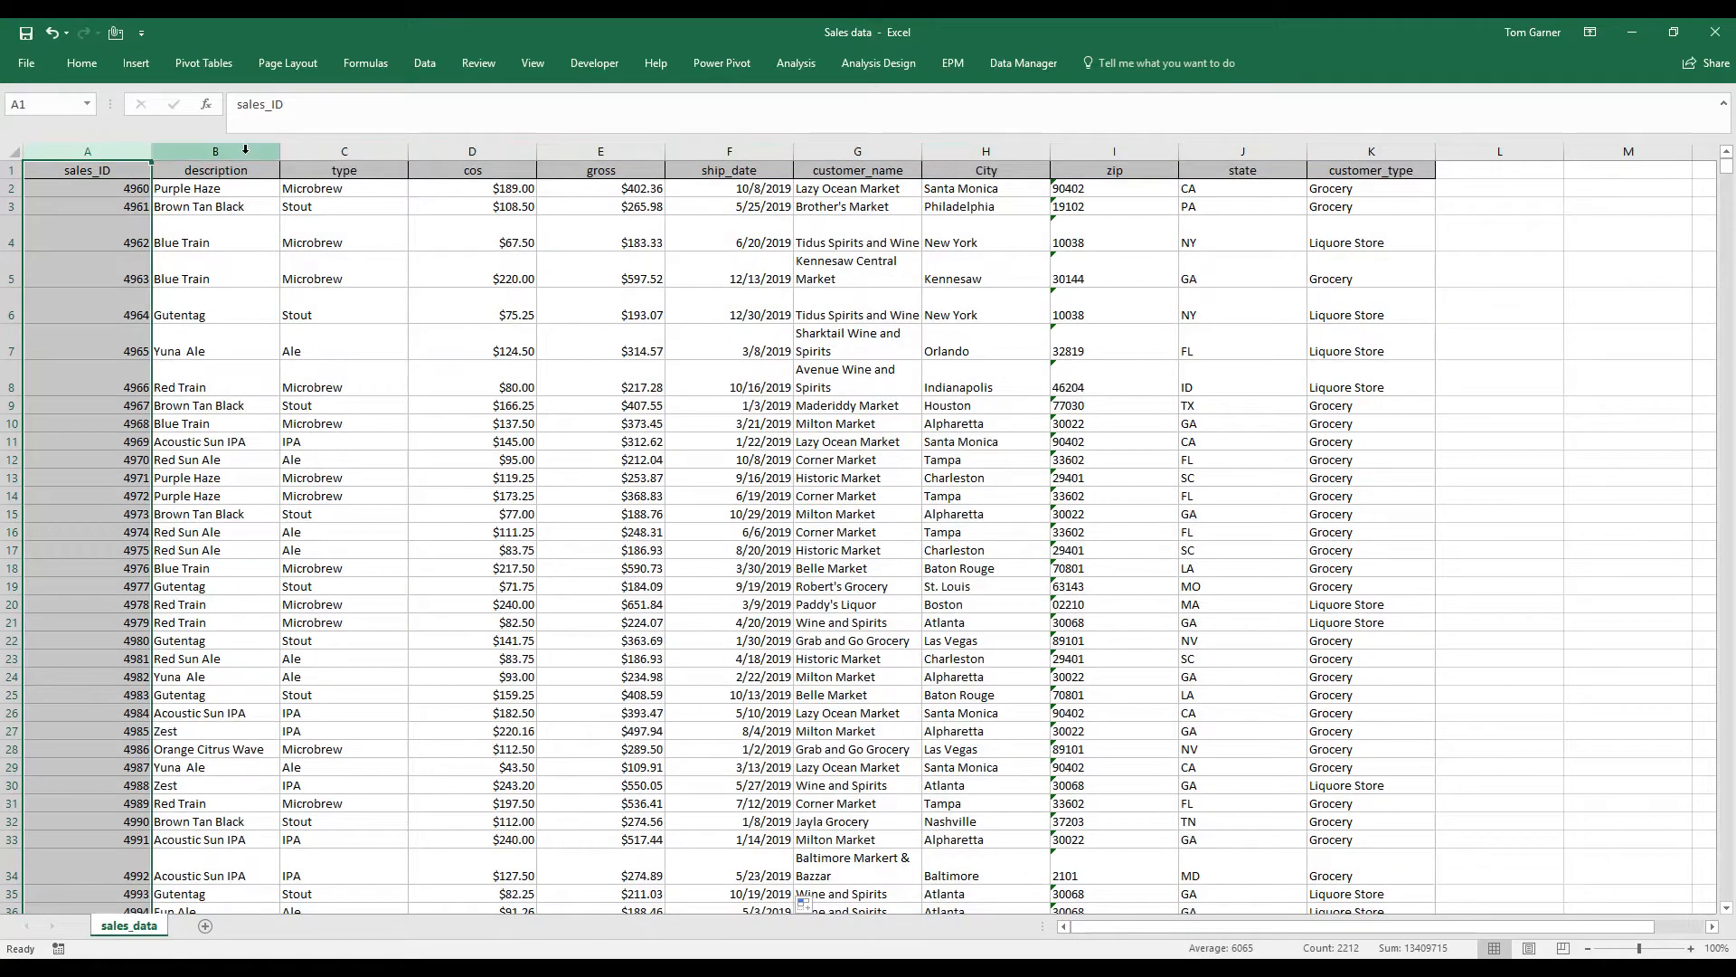
left_click(242, 151)
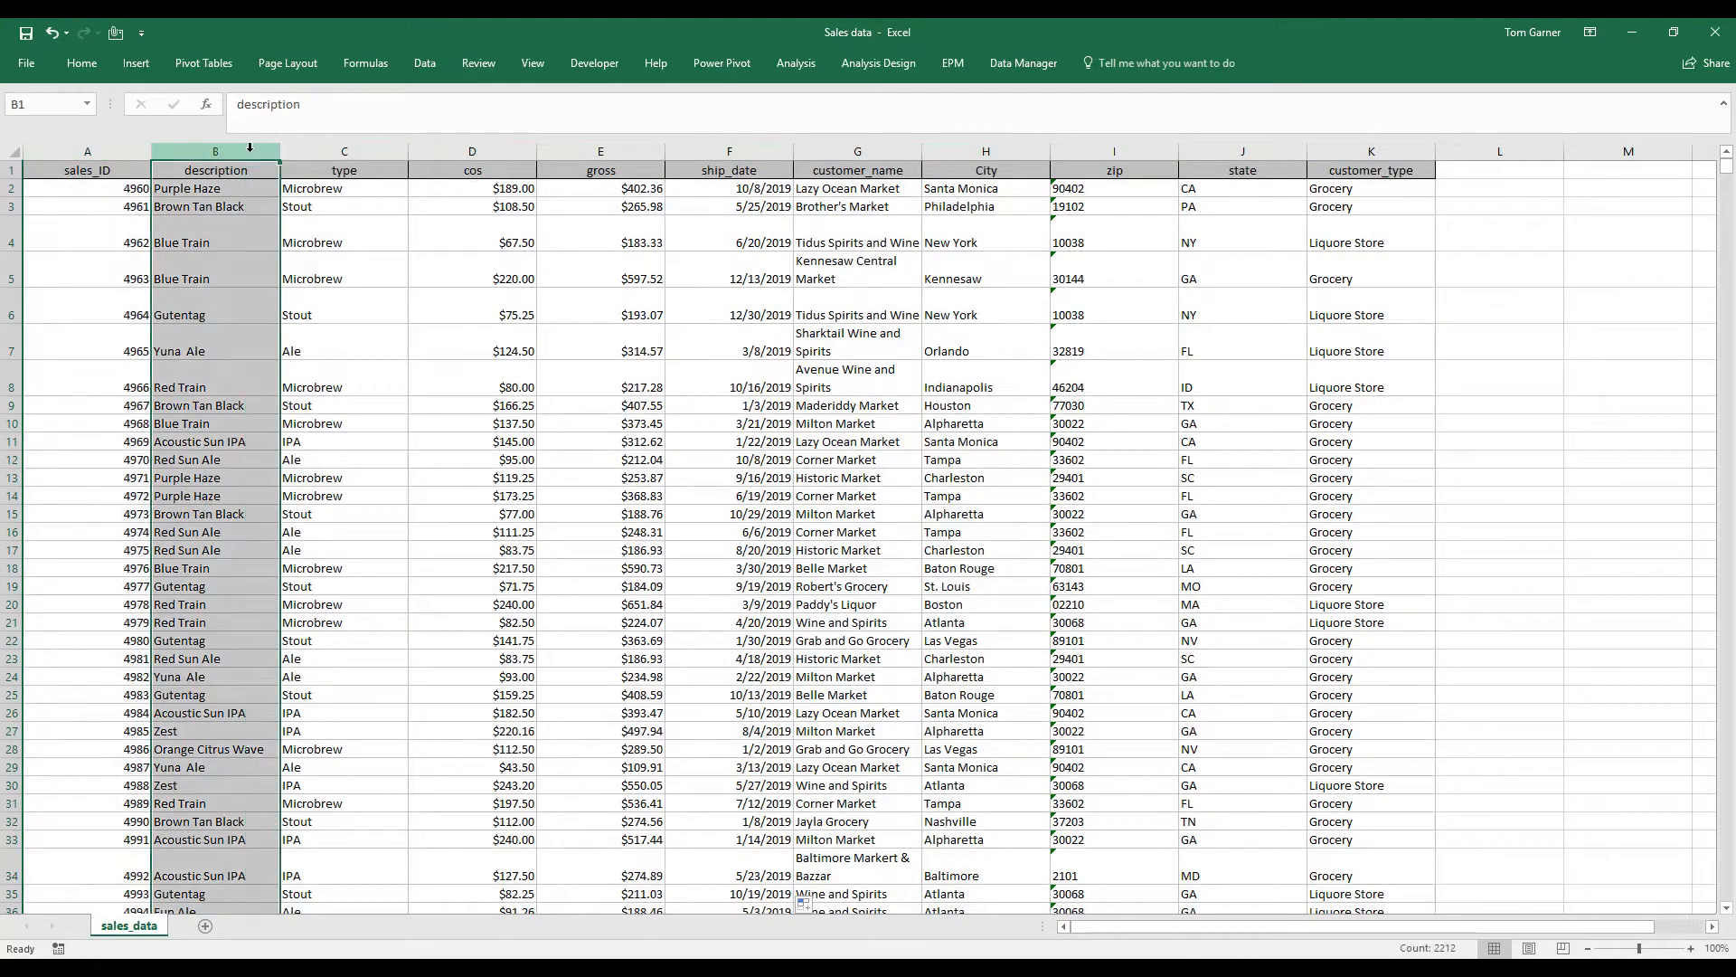
left_click(323, 150)
left_click_drag(483, 149, 1451, 212)
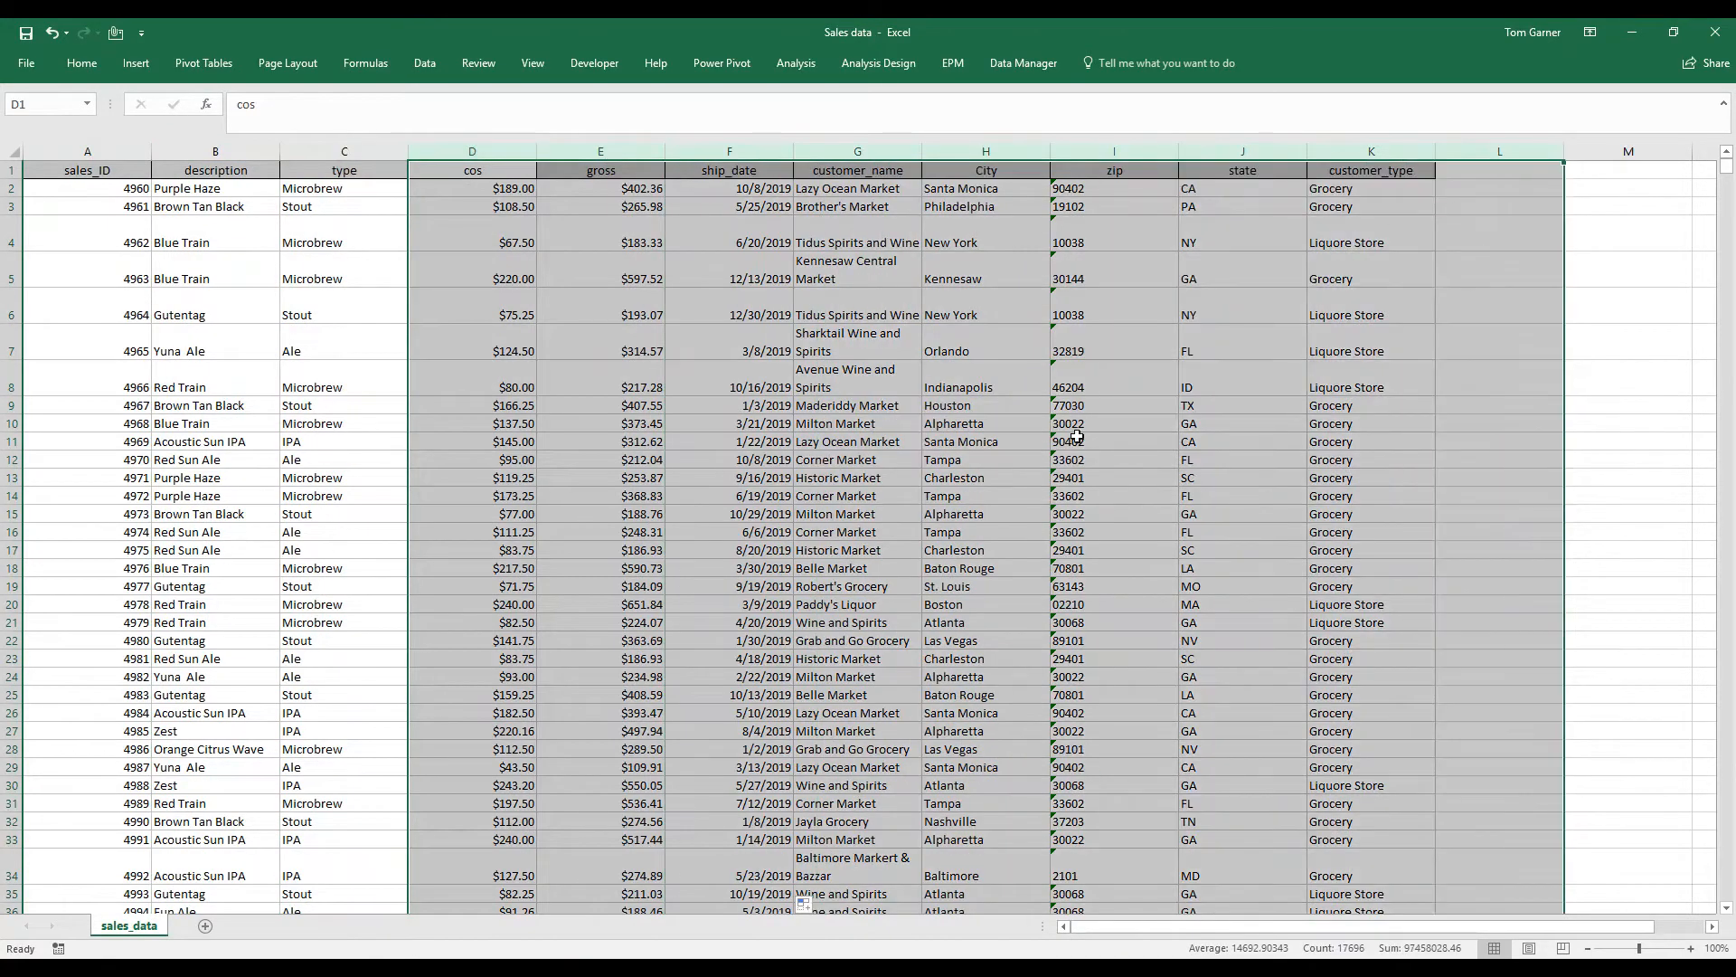
left_click(1112, 459)
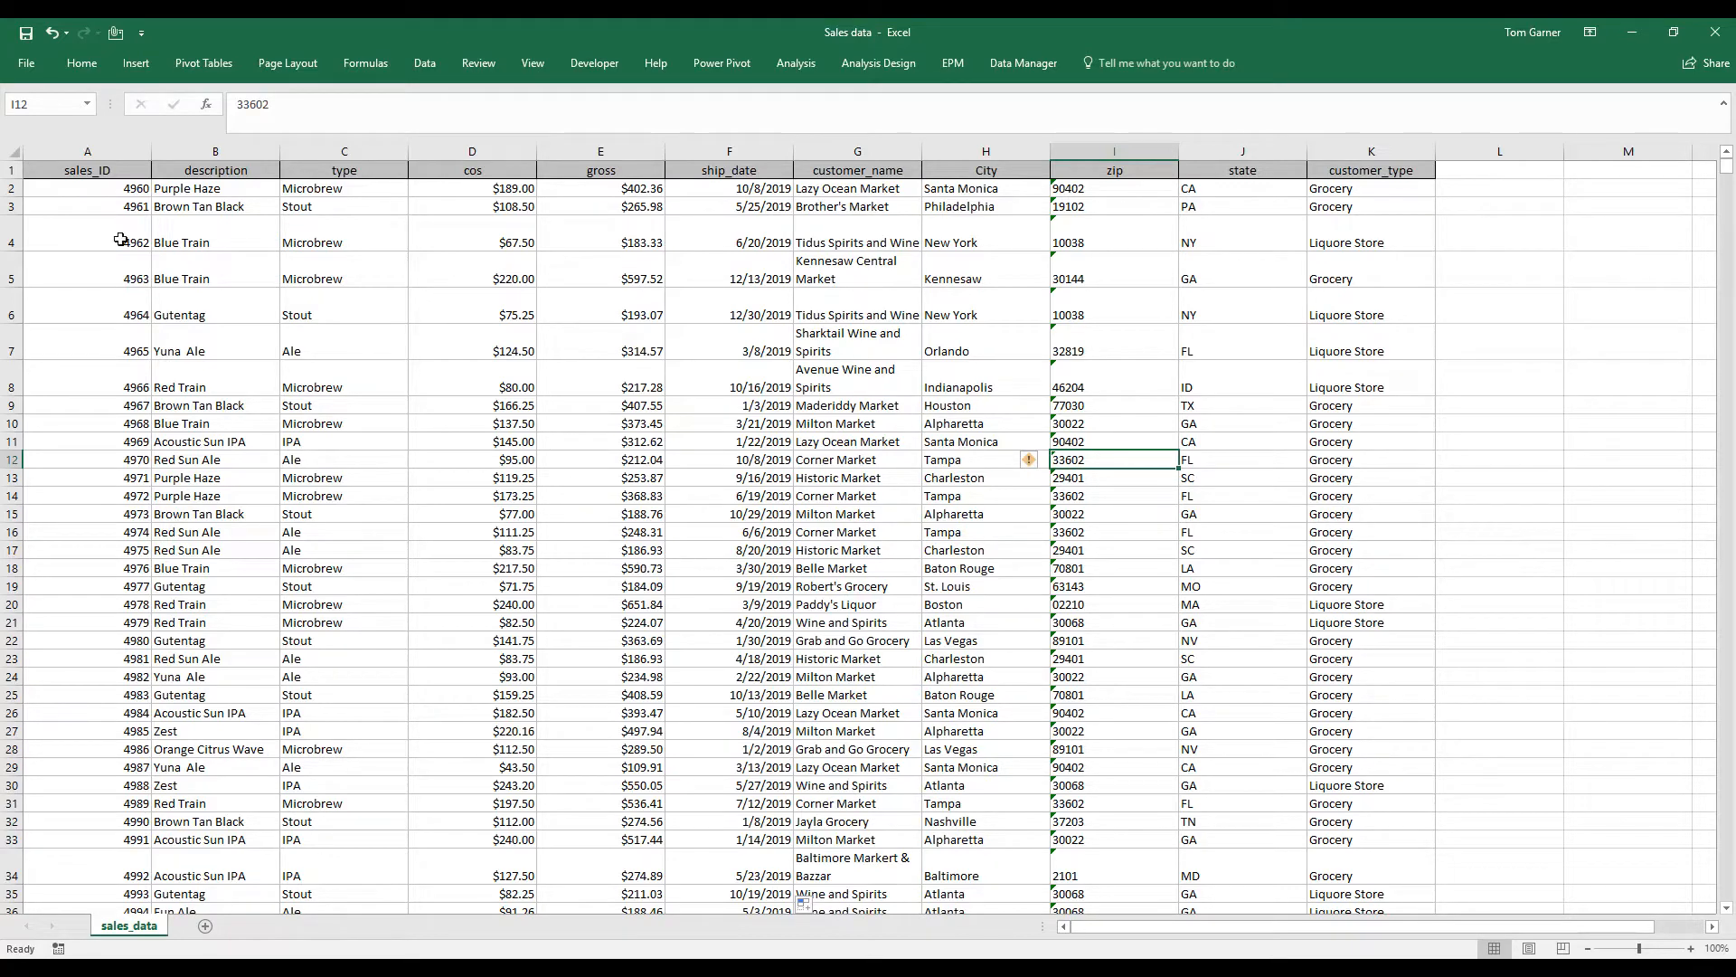
left_click(13, 206)
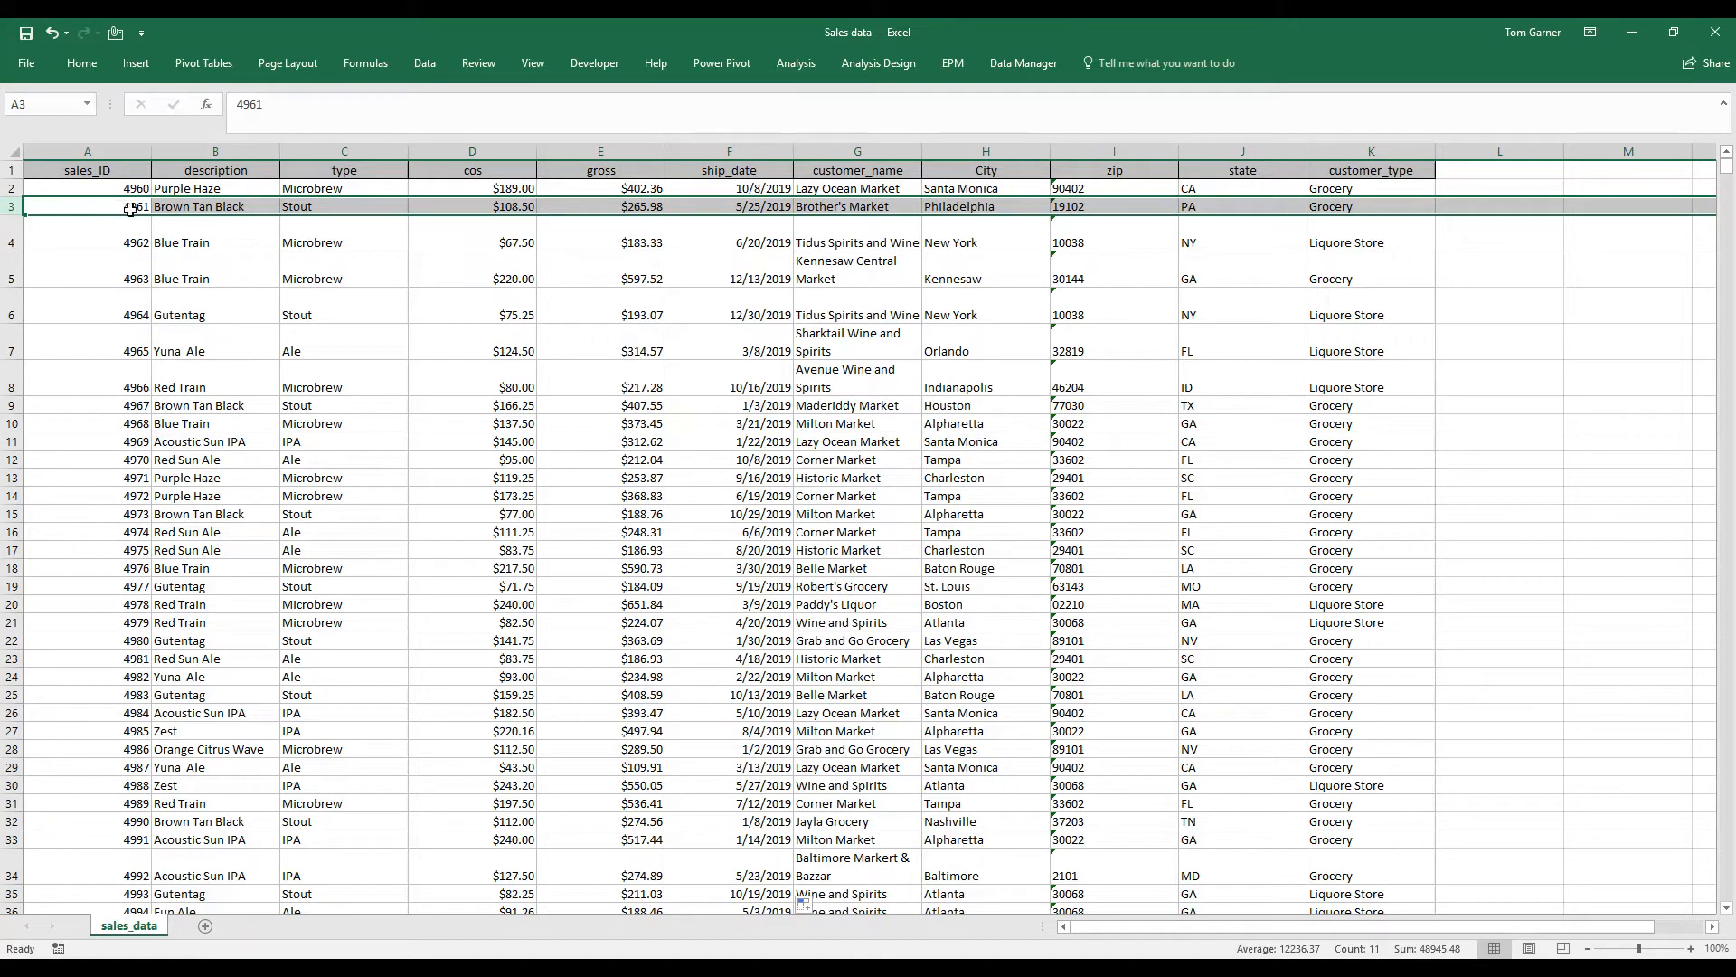
left_click(212, 206)
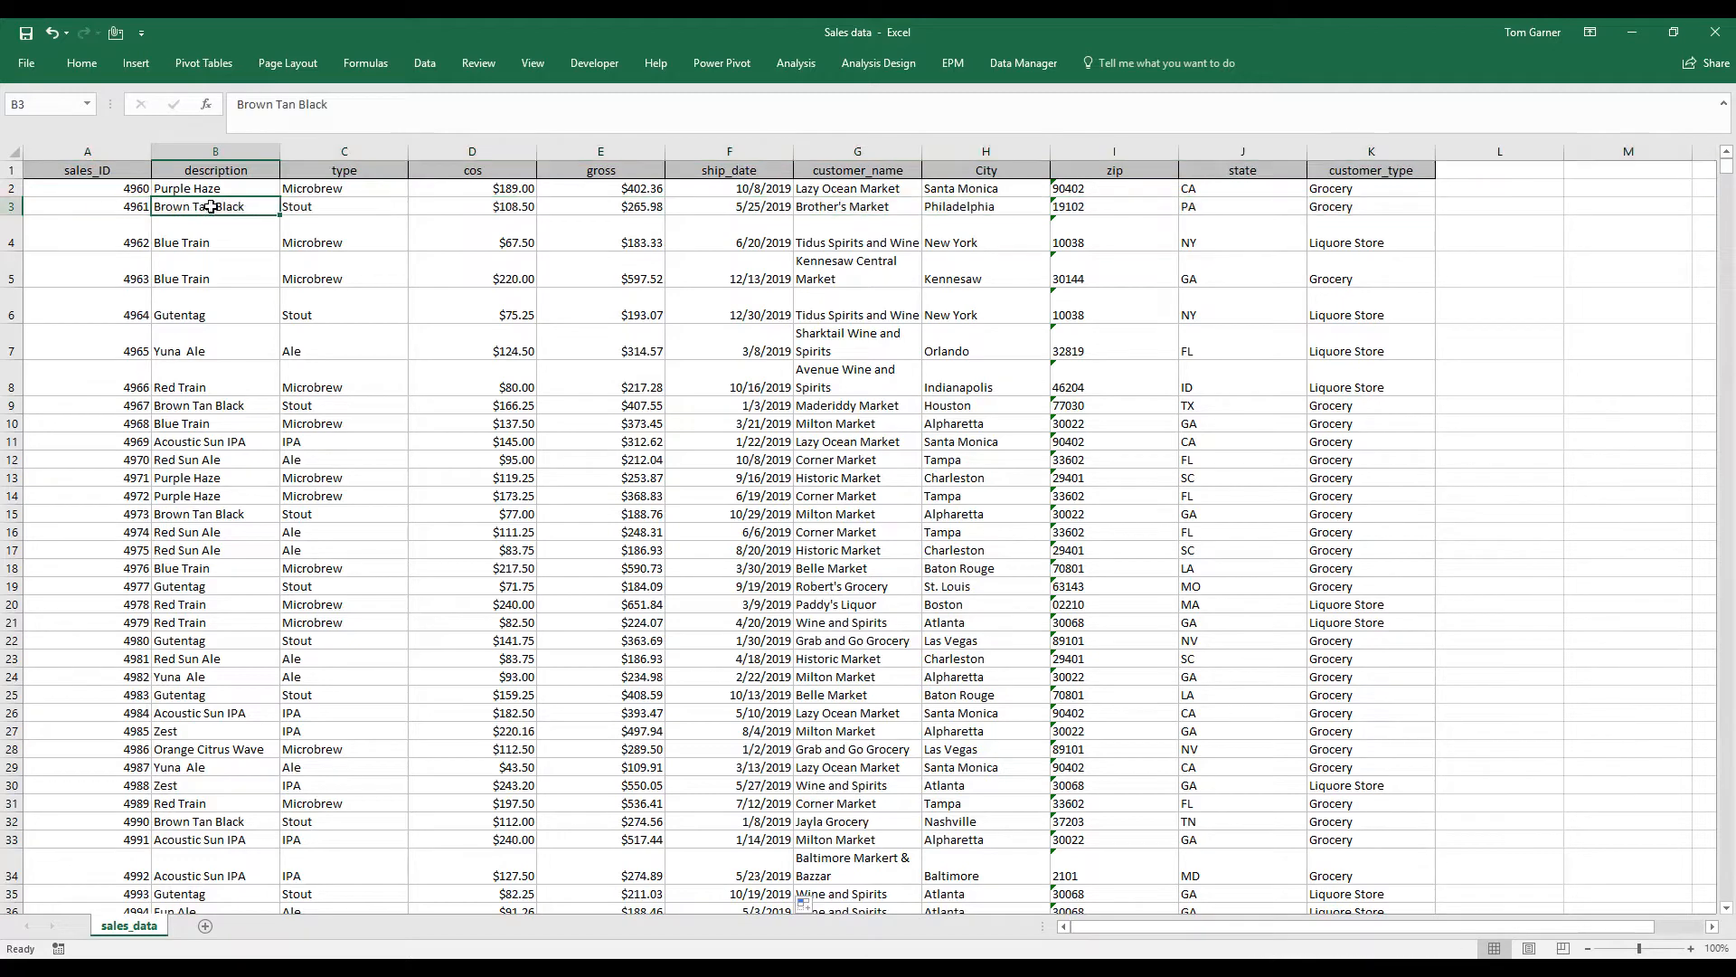
left_click(385, 206)
left_click(504, 210)
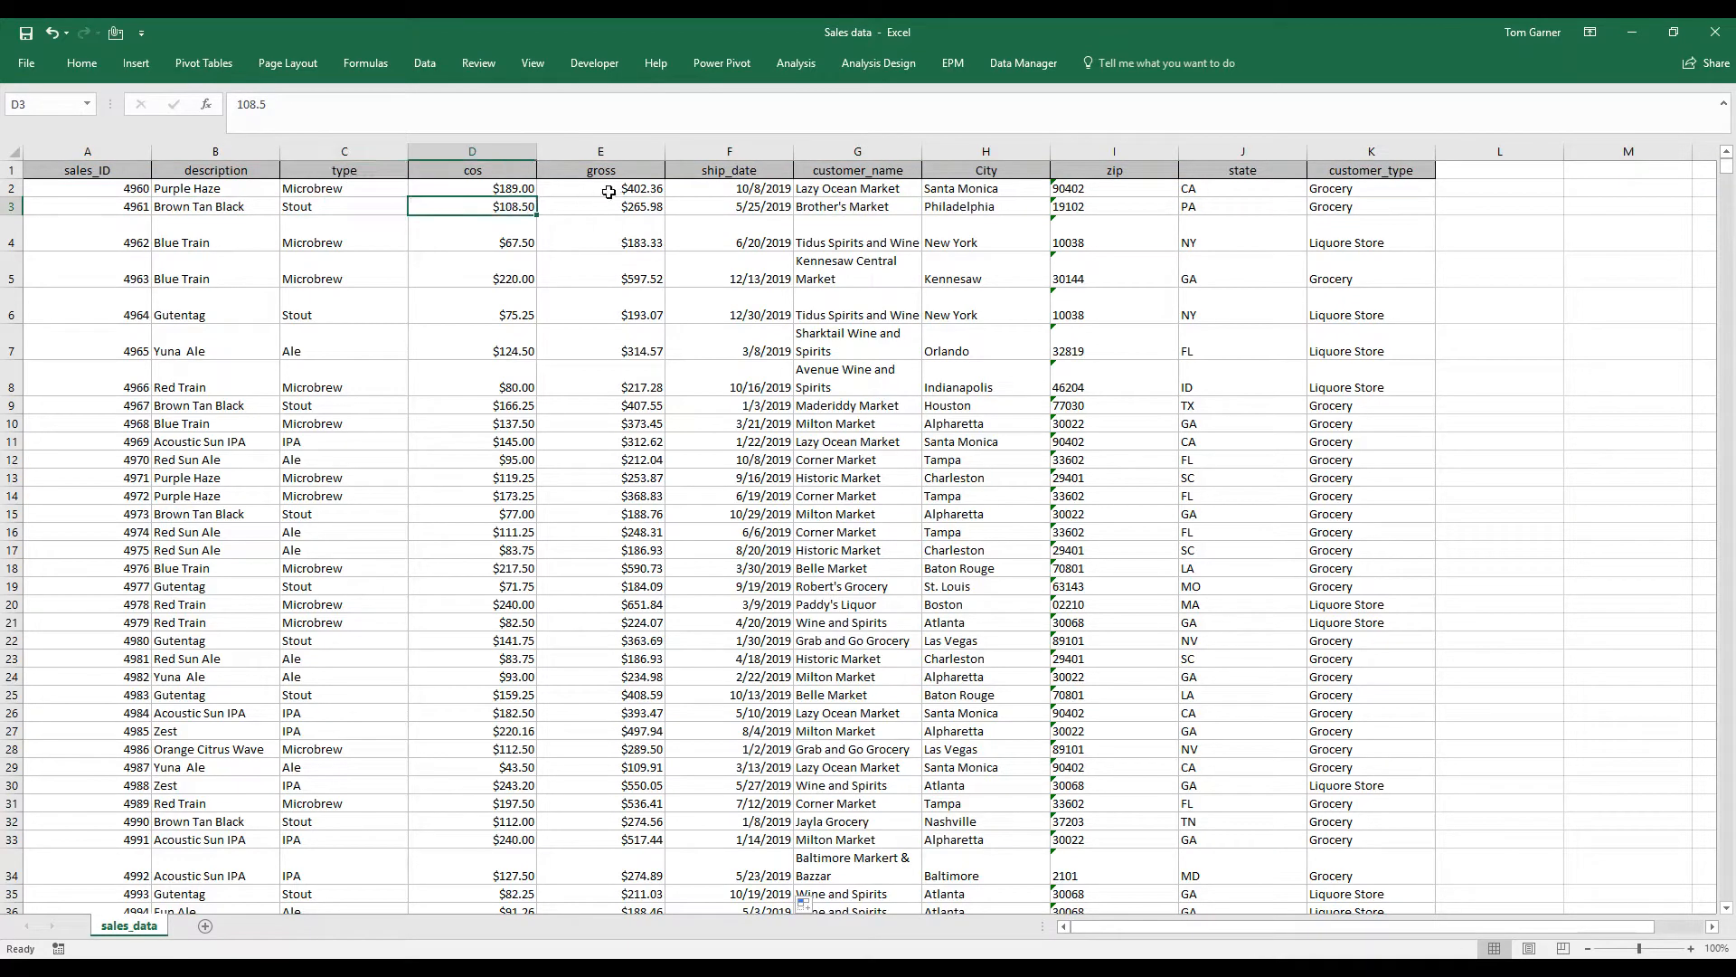
left_click(643, 203)
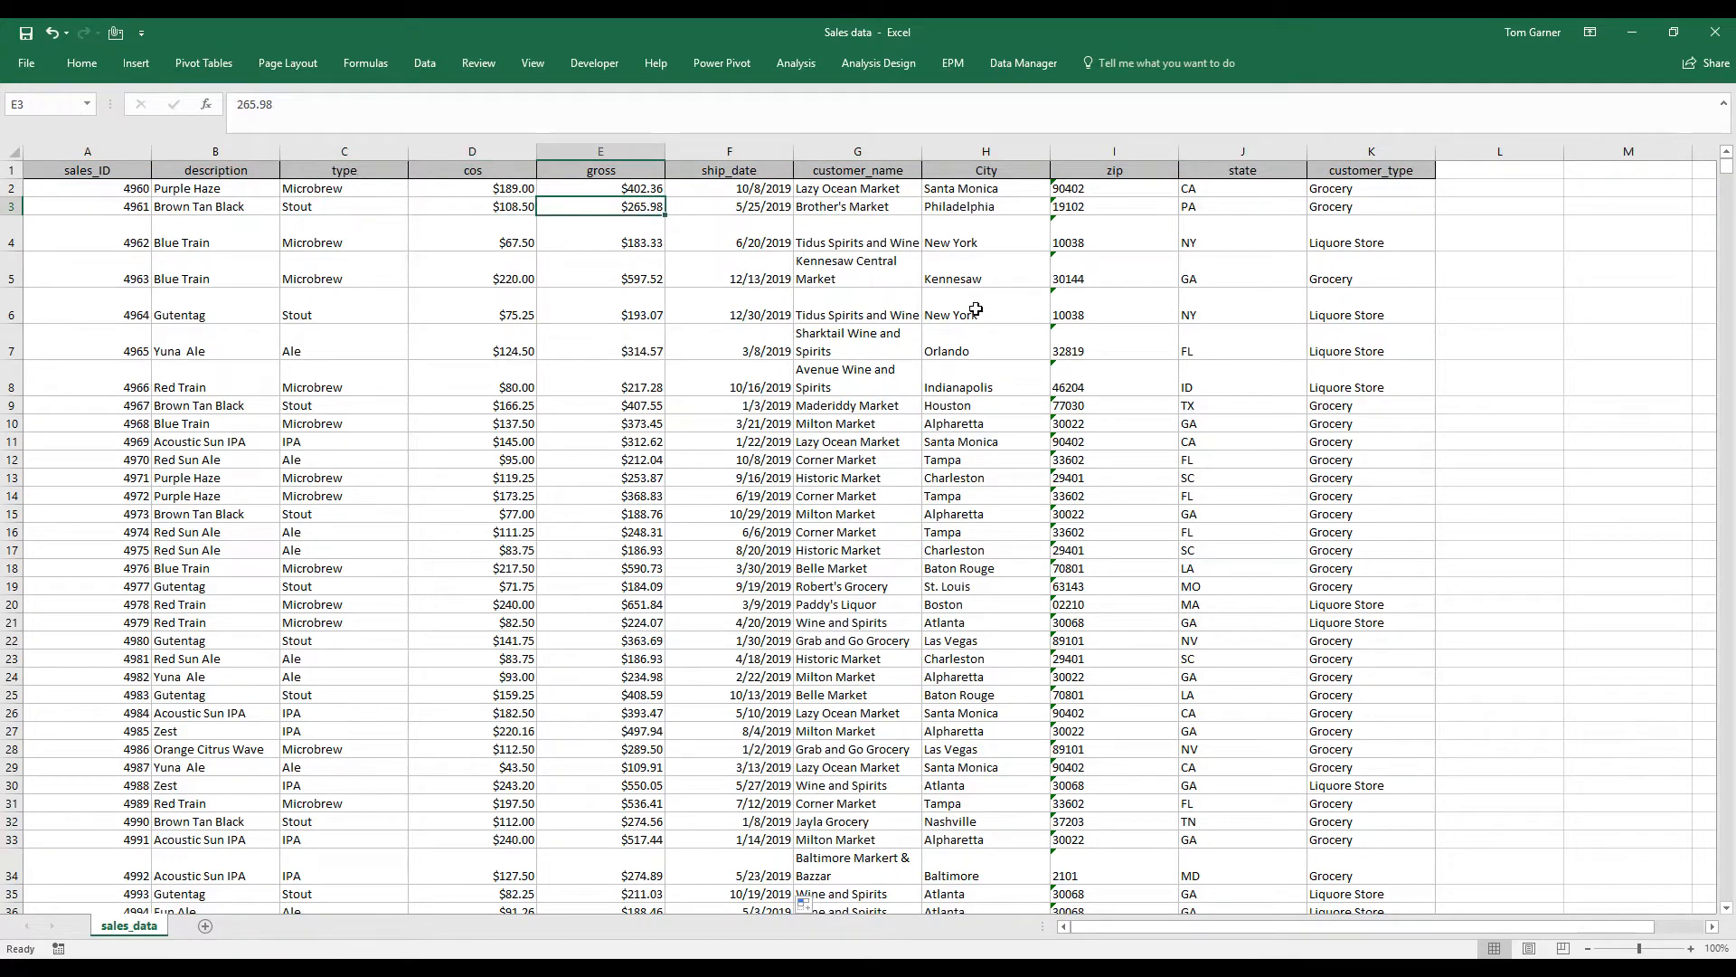
Examine the ship_date column, the empty columns beyond customer_type, and the formulas behind the first ship dates
left_click(747, 152)
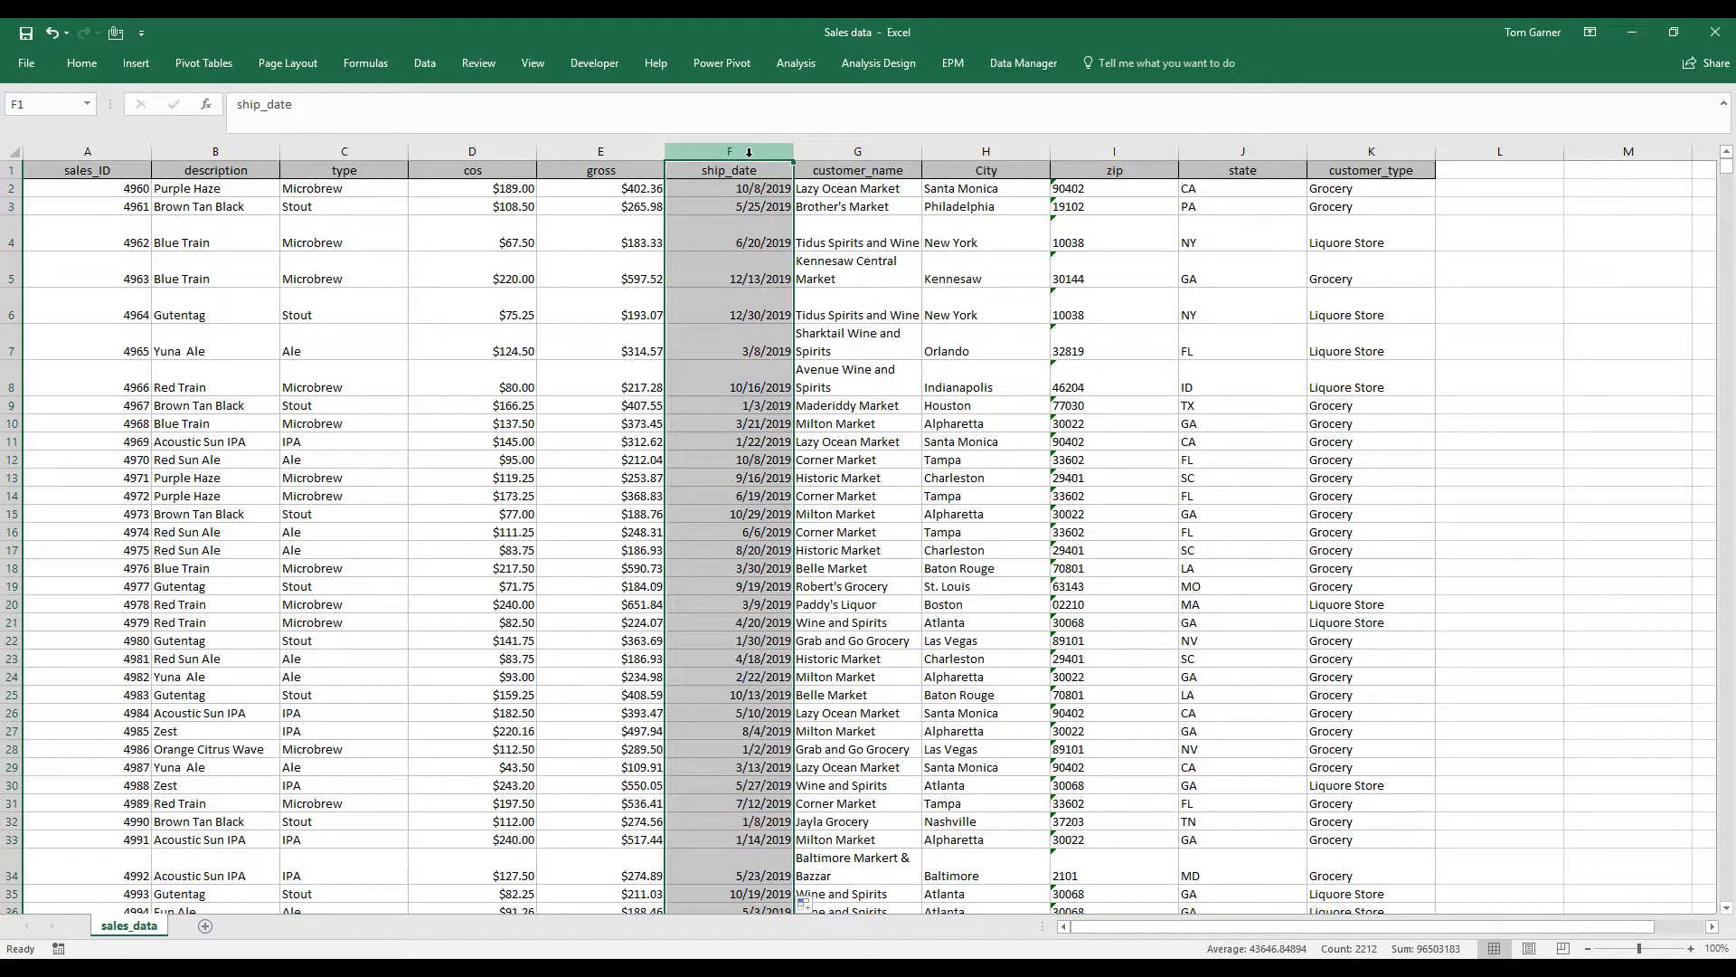
left_click(749, 174)
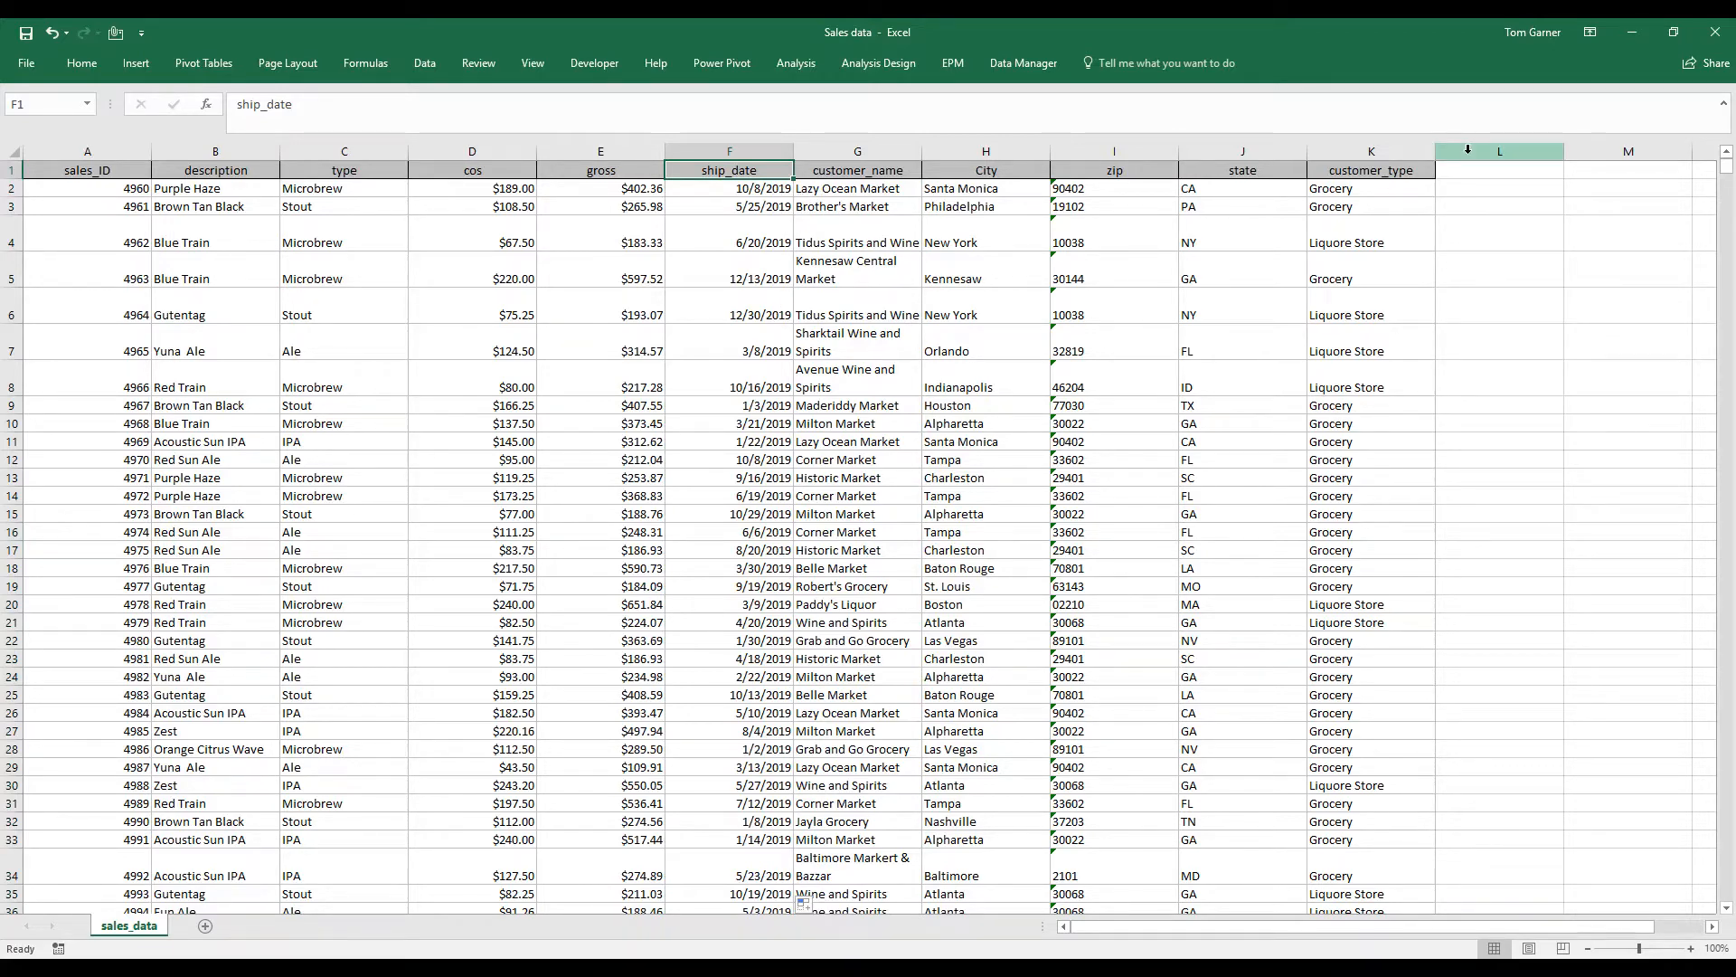
left_click(1468, 150)
left_click(1618, 151)
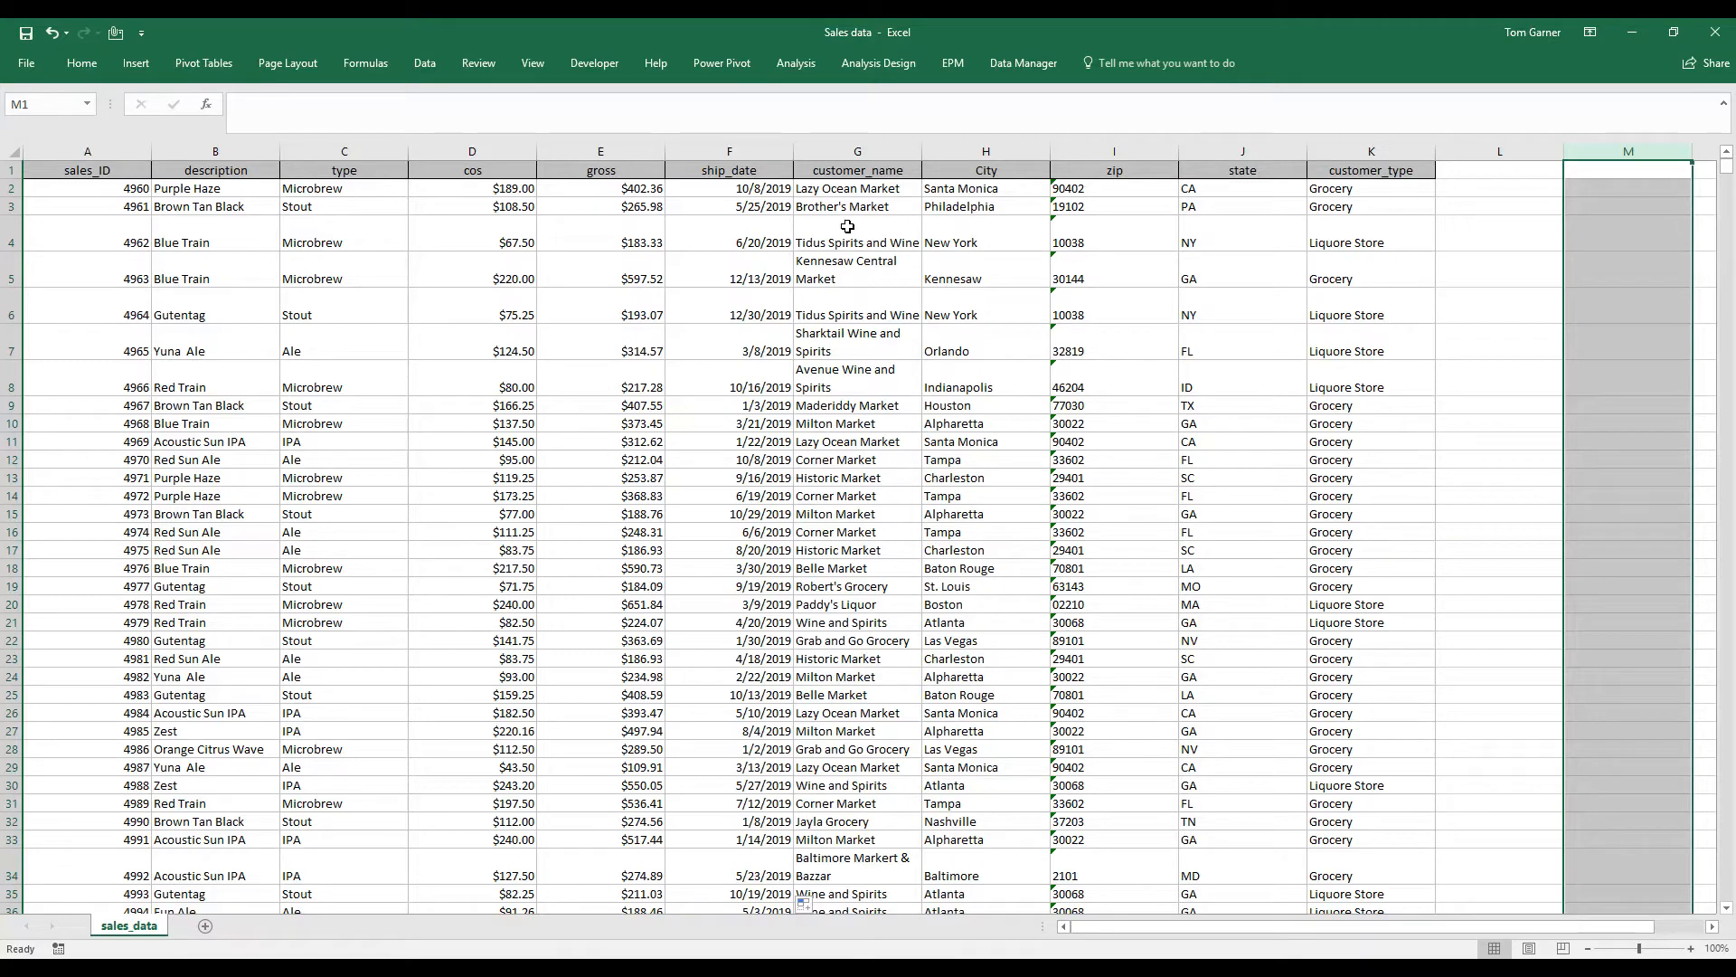
left_click(757, 186)
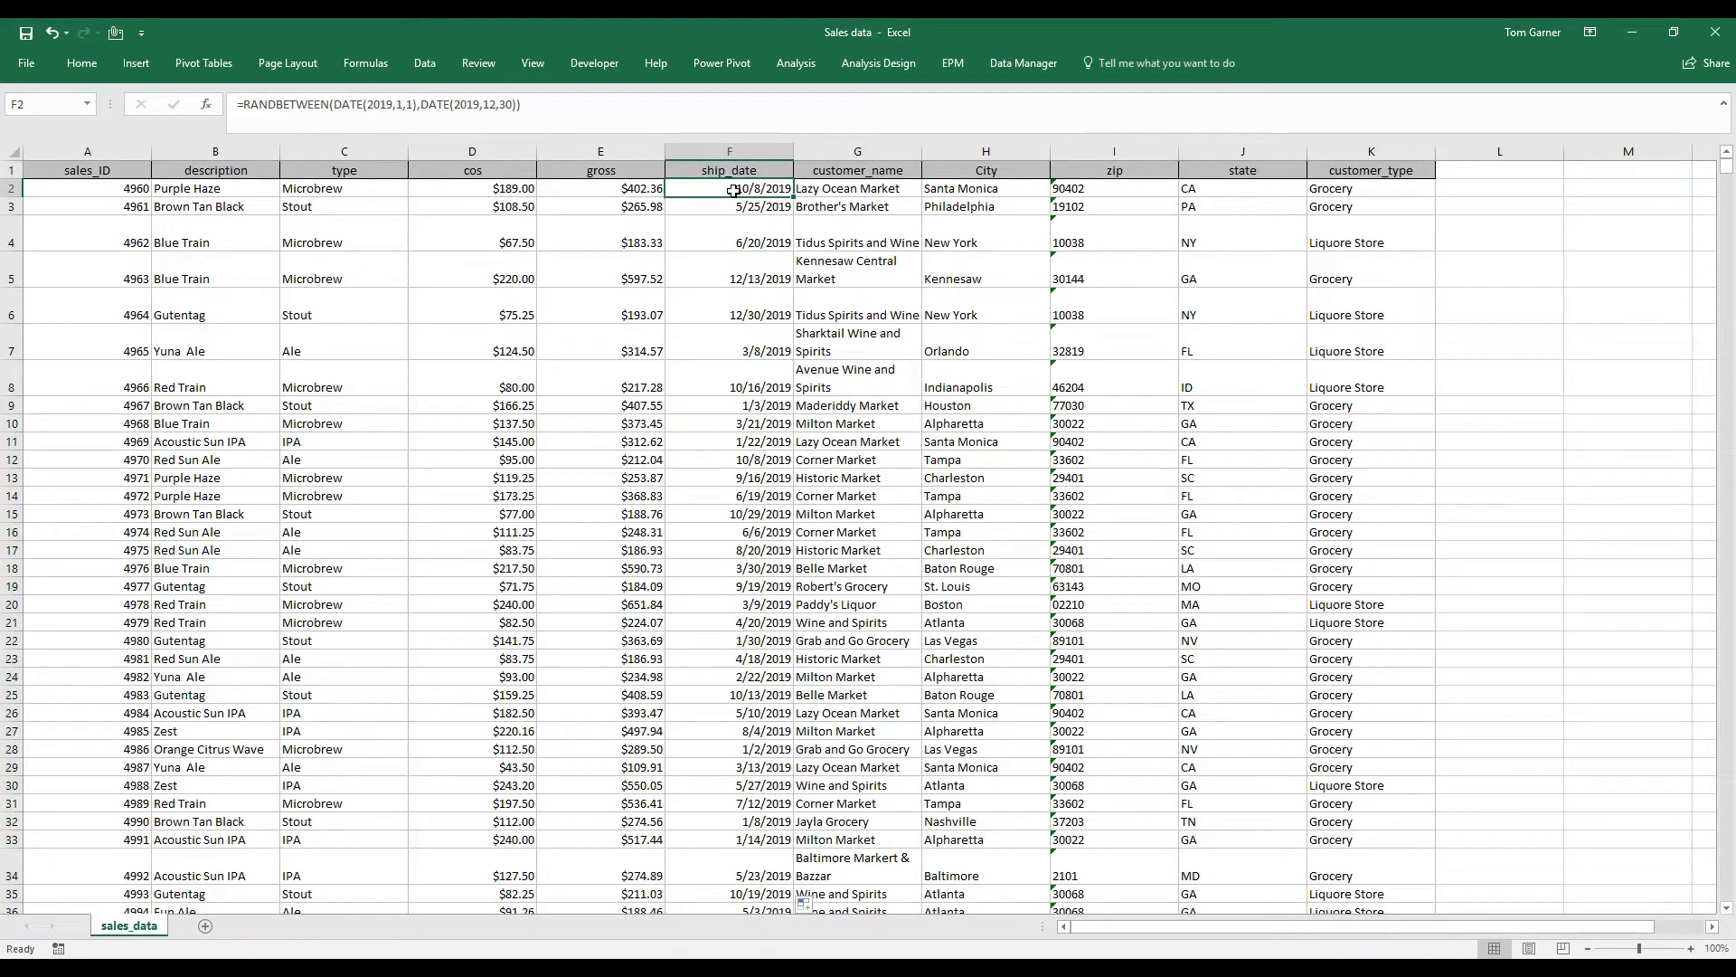
left_click(728, 206)
left_click(726, 237)
left_click(730, 280)
left_click(734, 312)
left_click(738, 385)
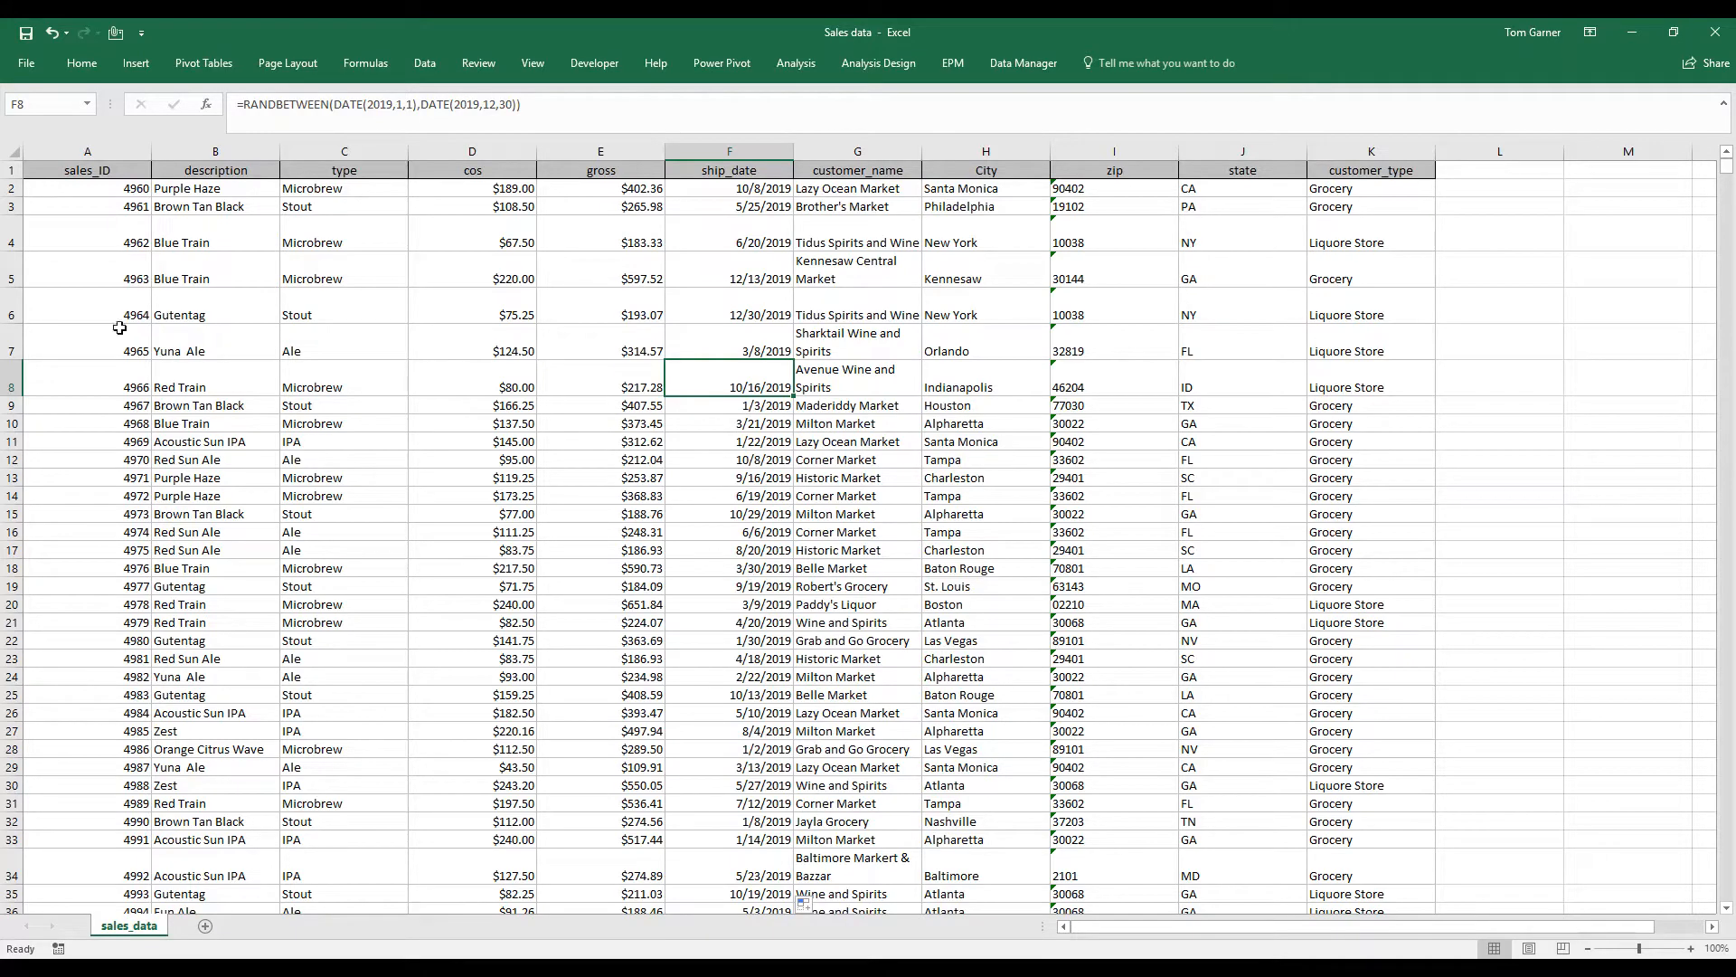
Create a PivotTable from the whole sales_data sheet, columns A to K, on a new worksheet
left_click(16, 154)
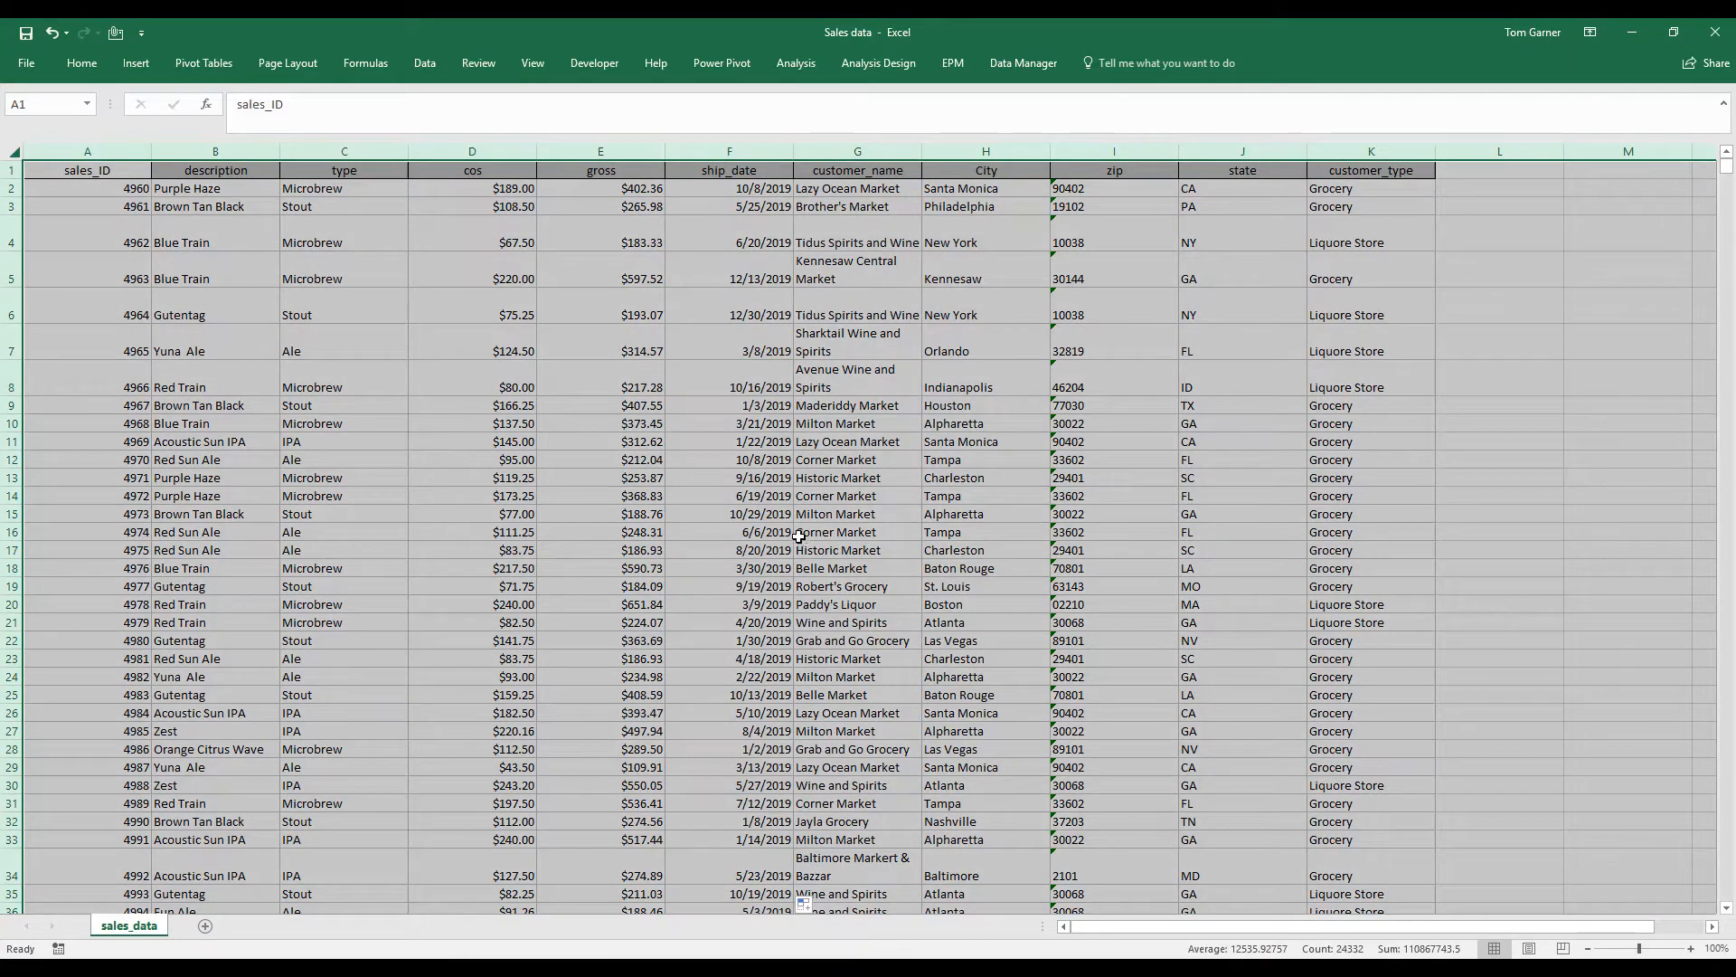
left_click(136, 63)
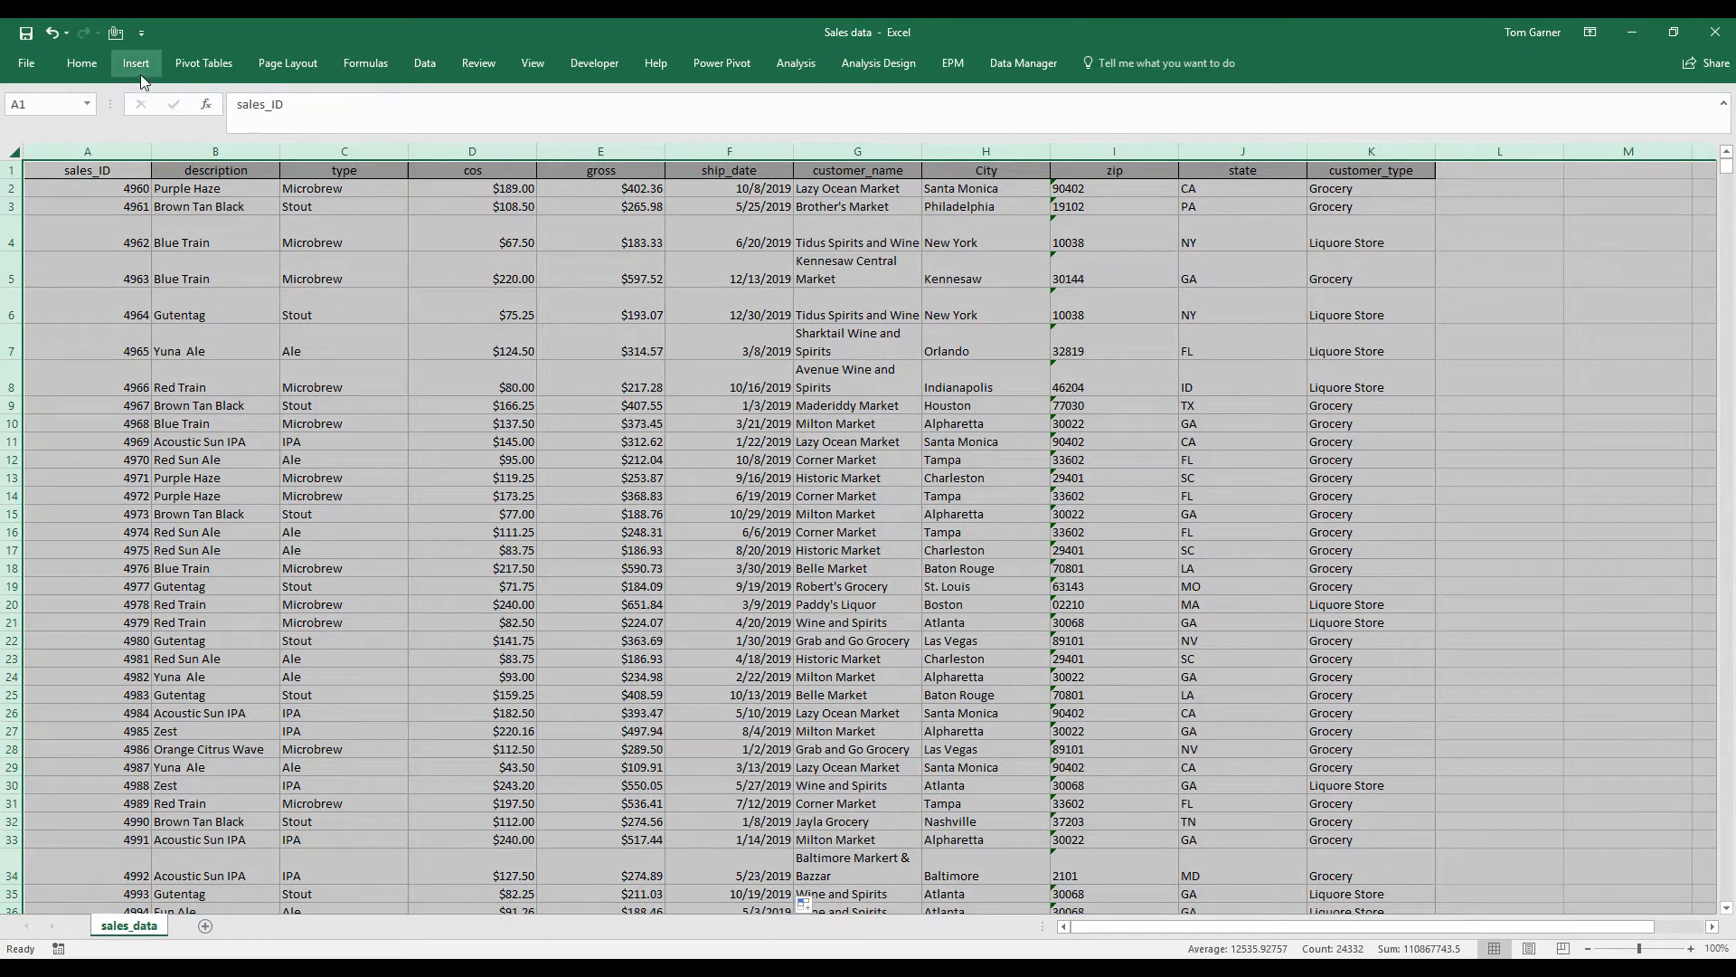
left_click(1723, 152)
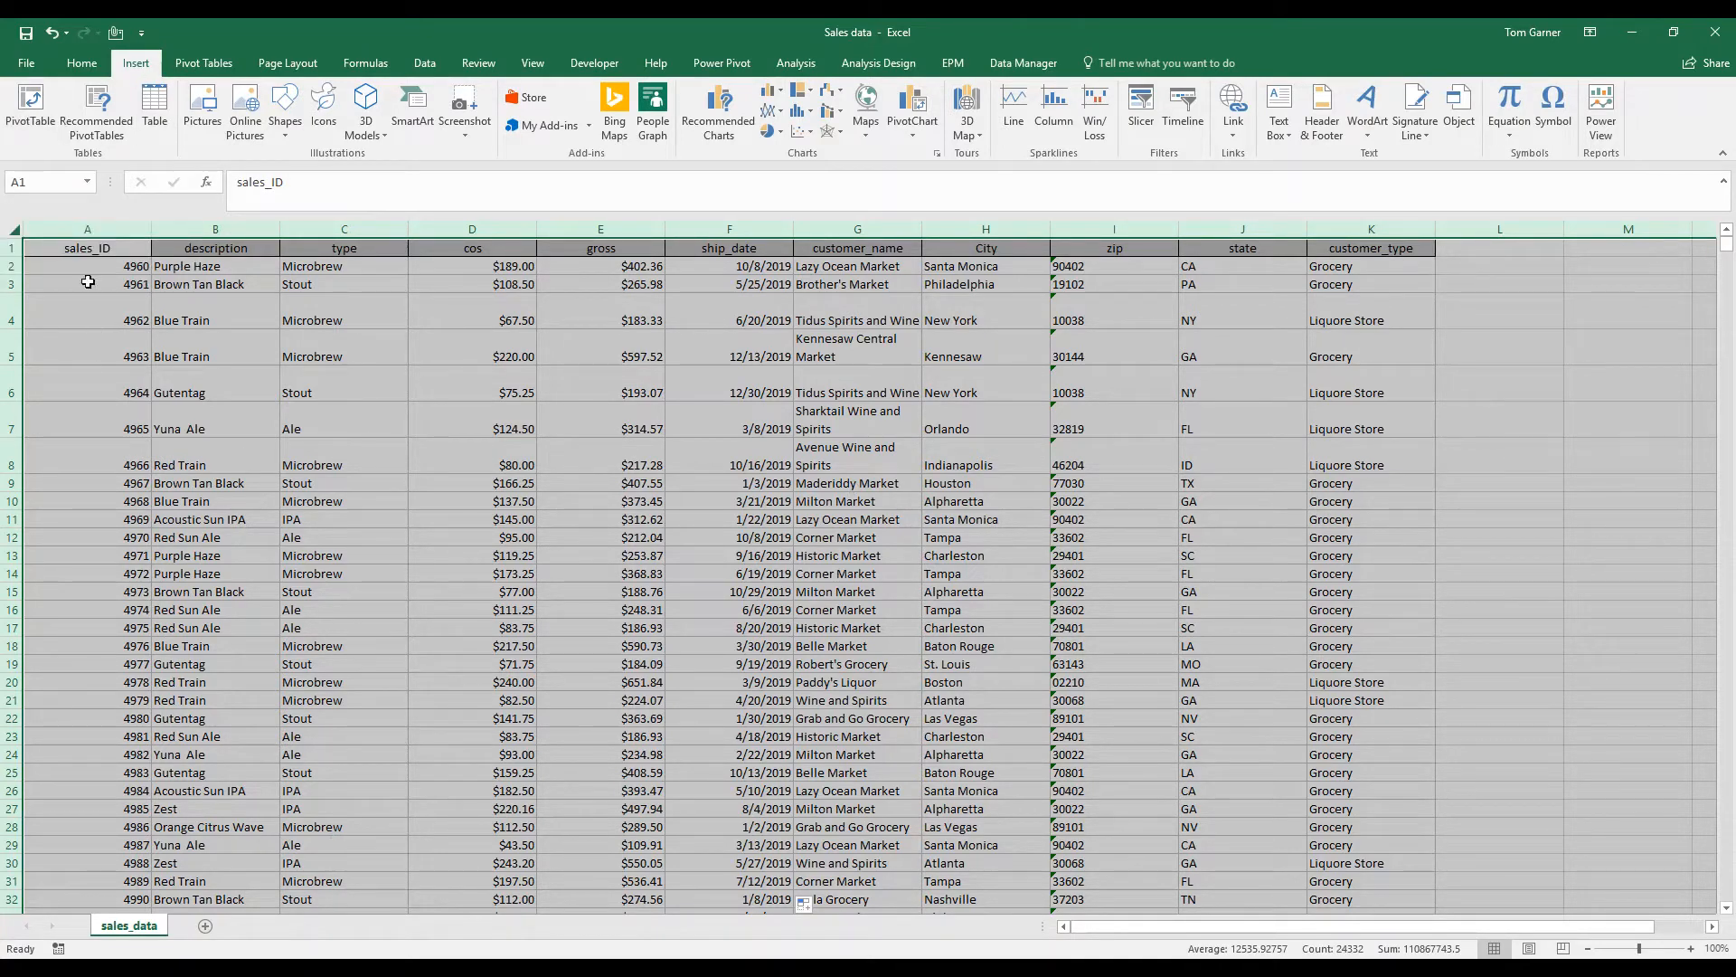
left_click(30, 107)
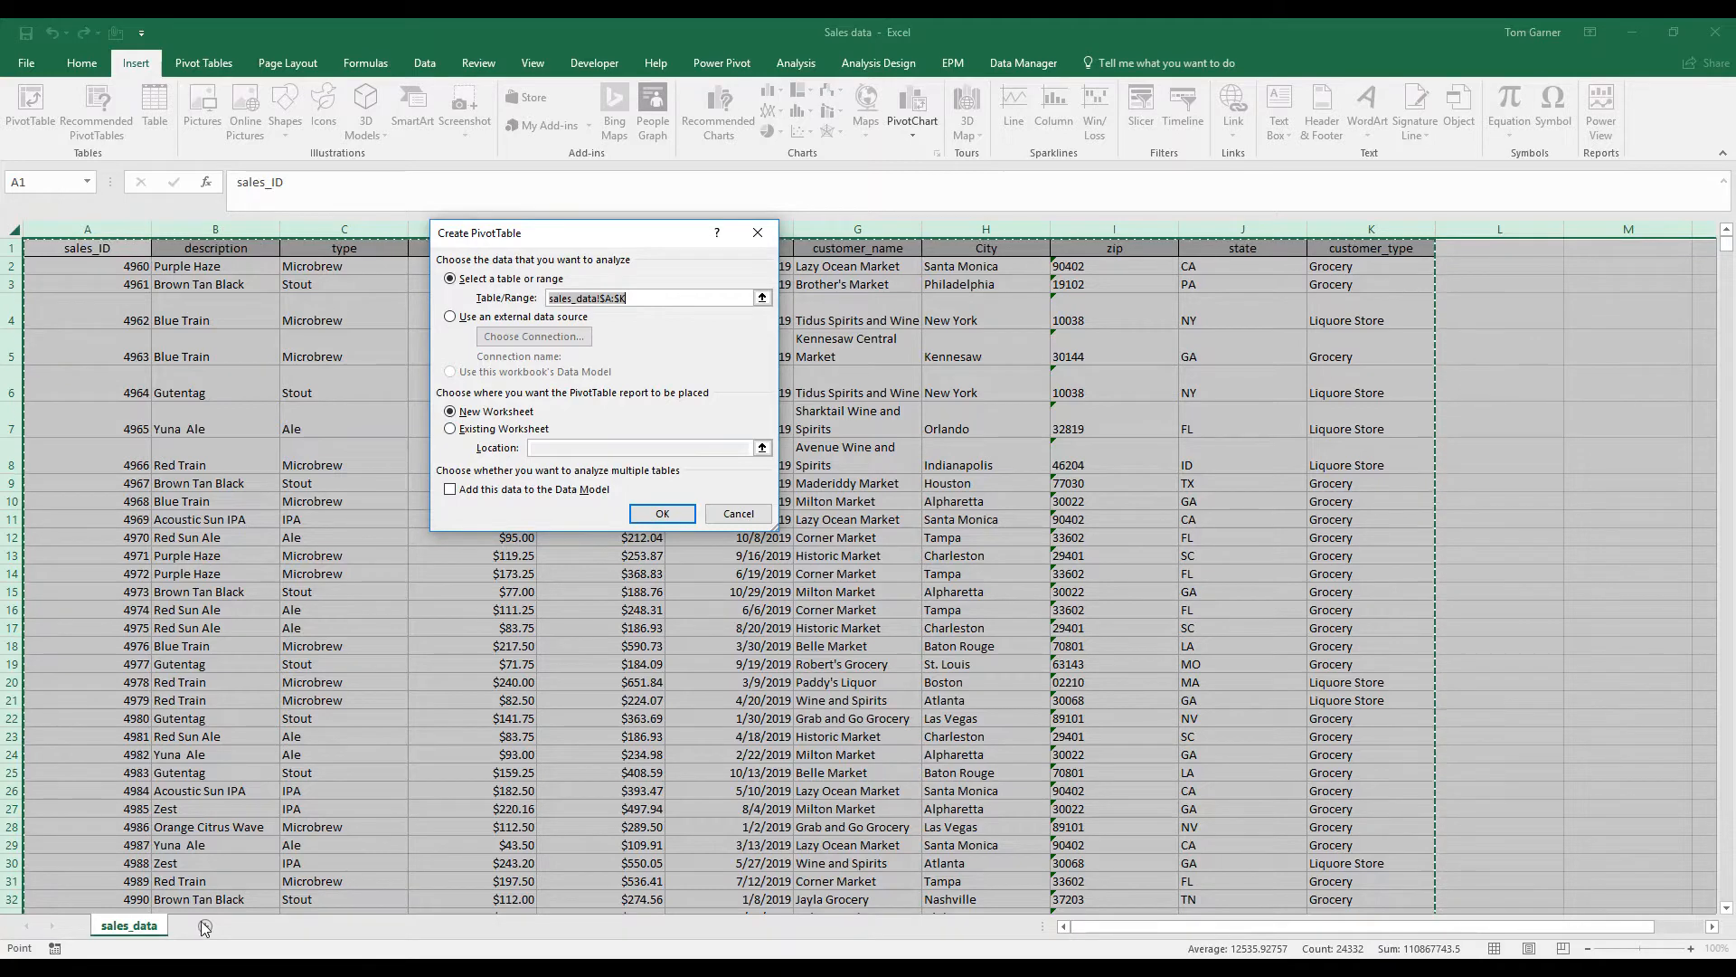
left_click(662, 513)
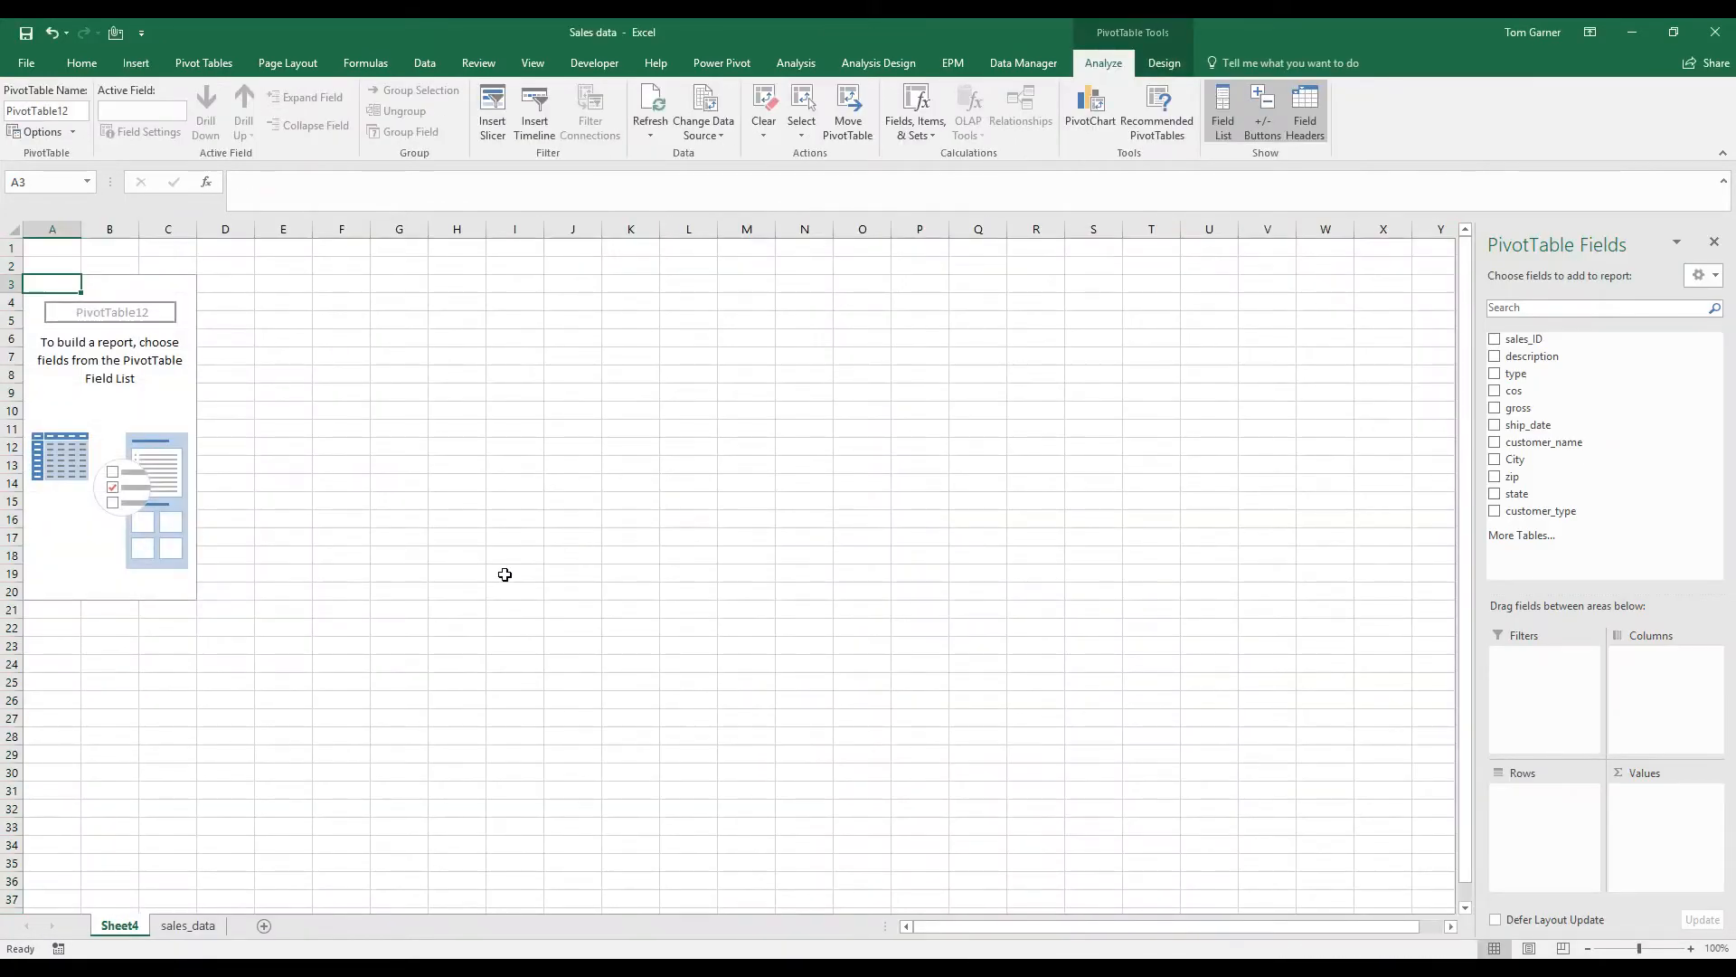
Rename the new PivotTable worksheet as "pivot test"
right_click(134, 931)
left_click(193, 764)
type("pivot ts")
key("BackSpace")
type("est")
left_click(193, 763)
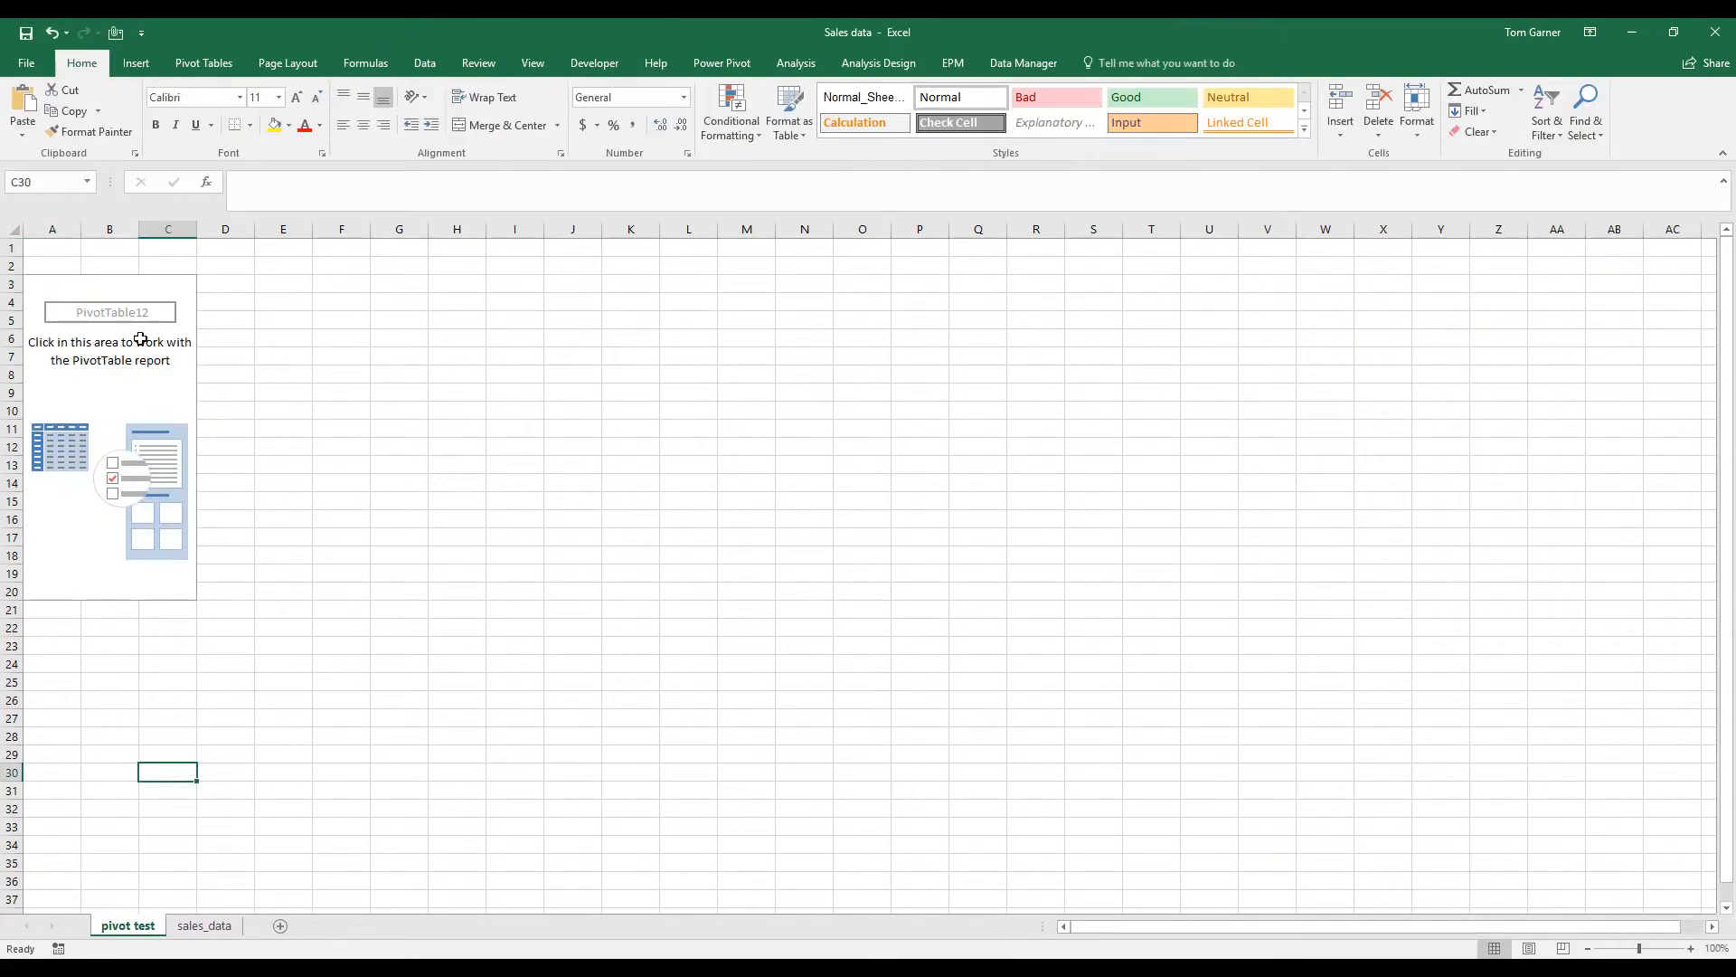
Compare the field list and layout areas of the empty PivotTable with the column headers on the sales_data sheet
left_click(96, 305)
left_click(164, 392)
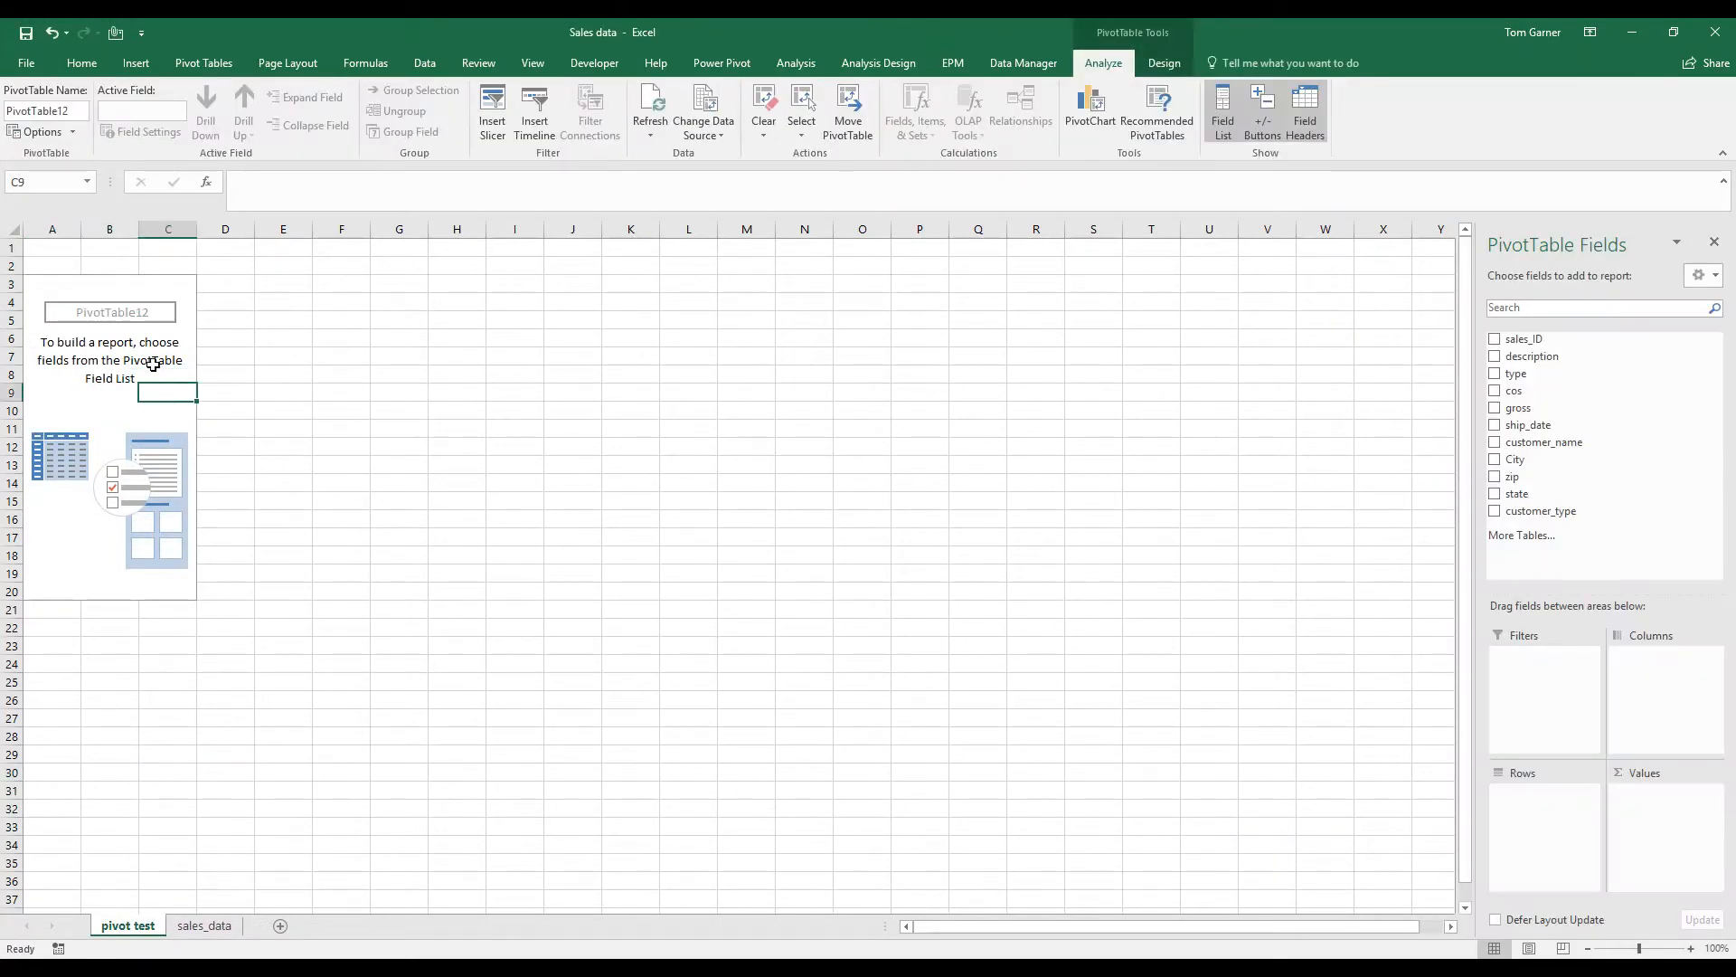
left_click(125, 307)
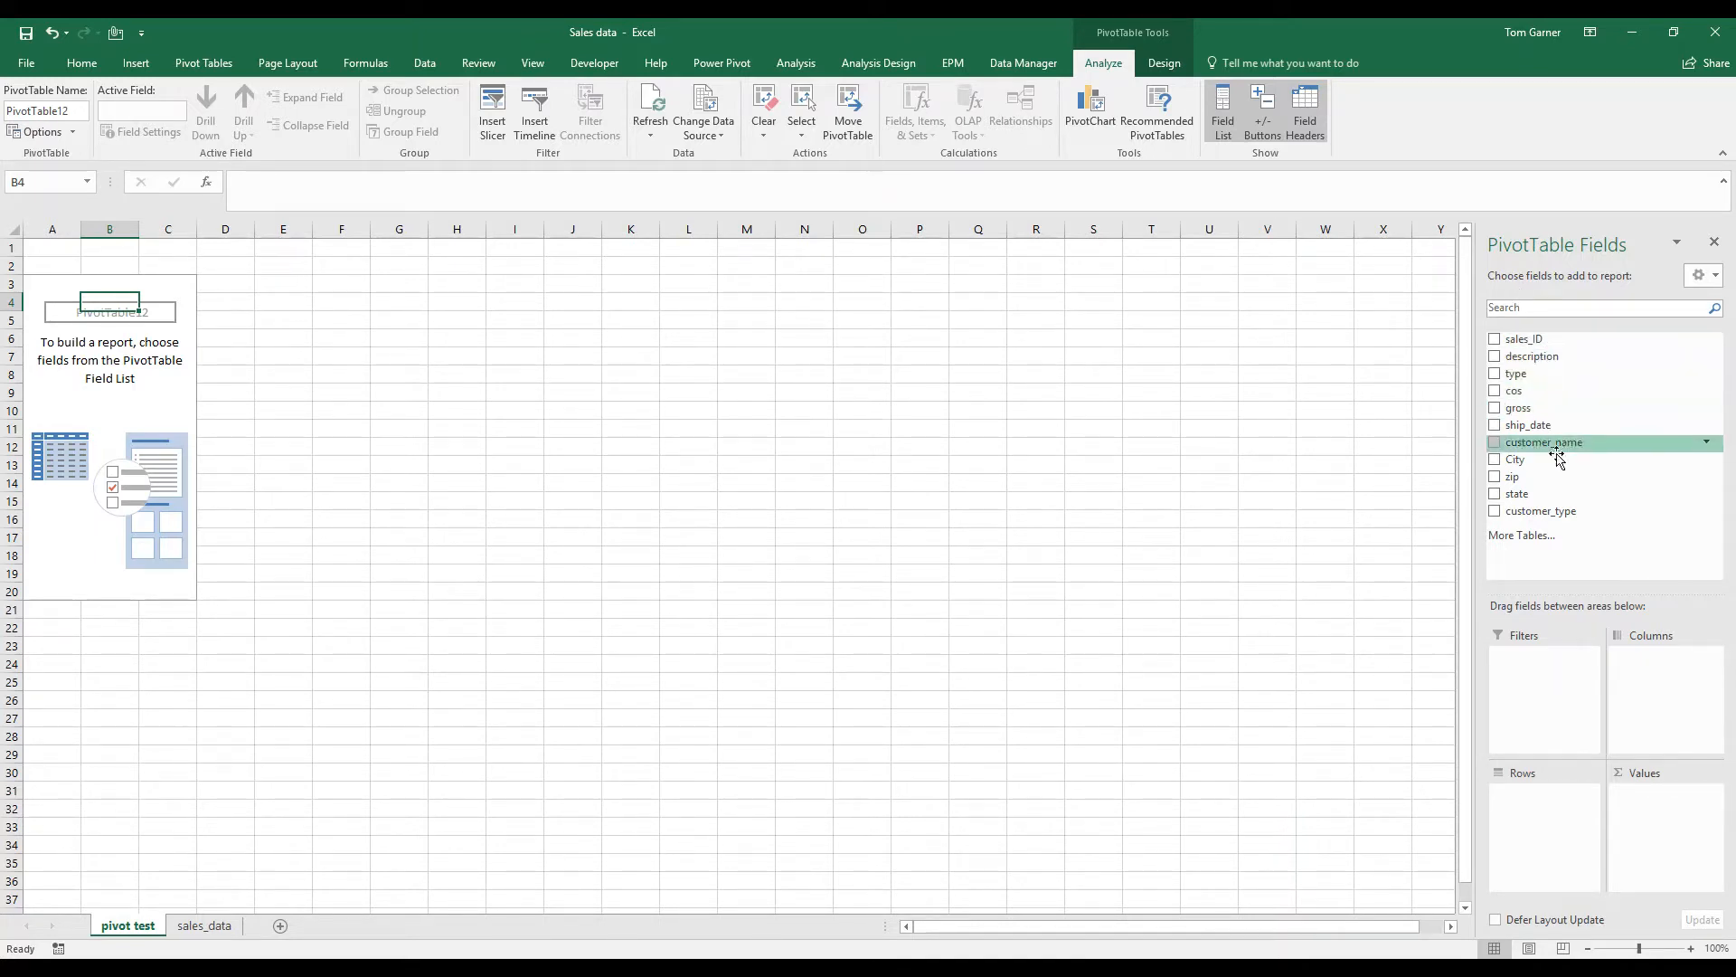
left_click(205, 925)
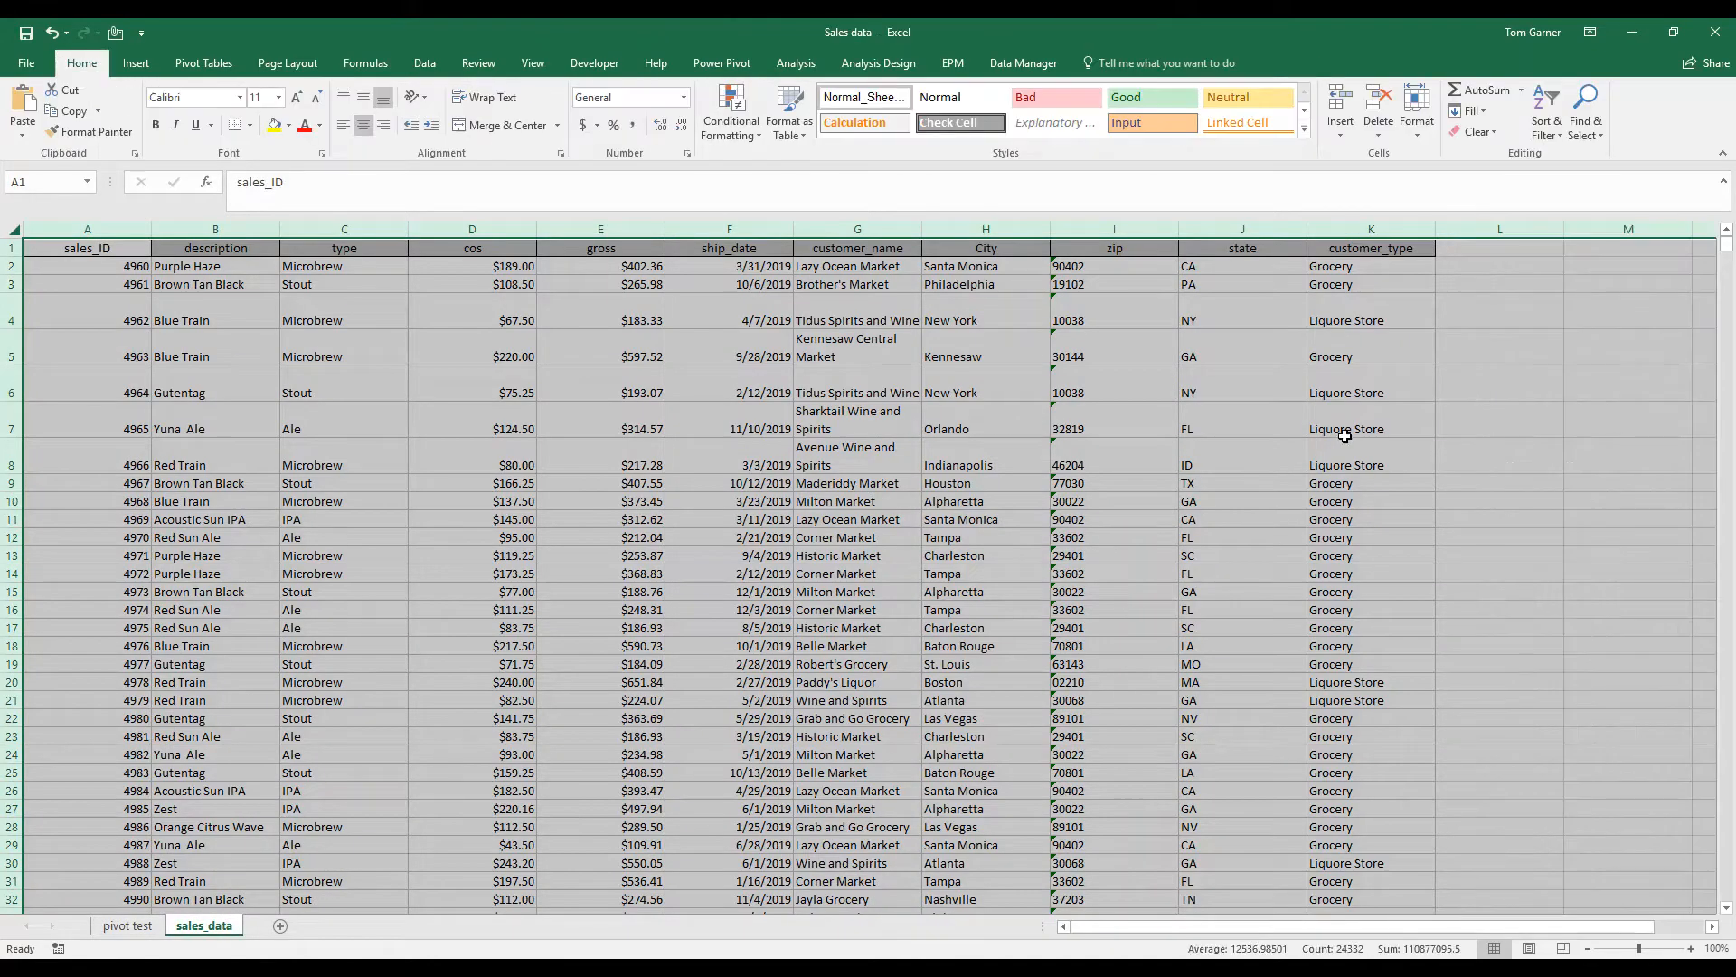
left_click_drag(74, 256, 1371, 248)
left_click(128, 925)
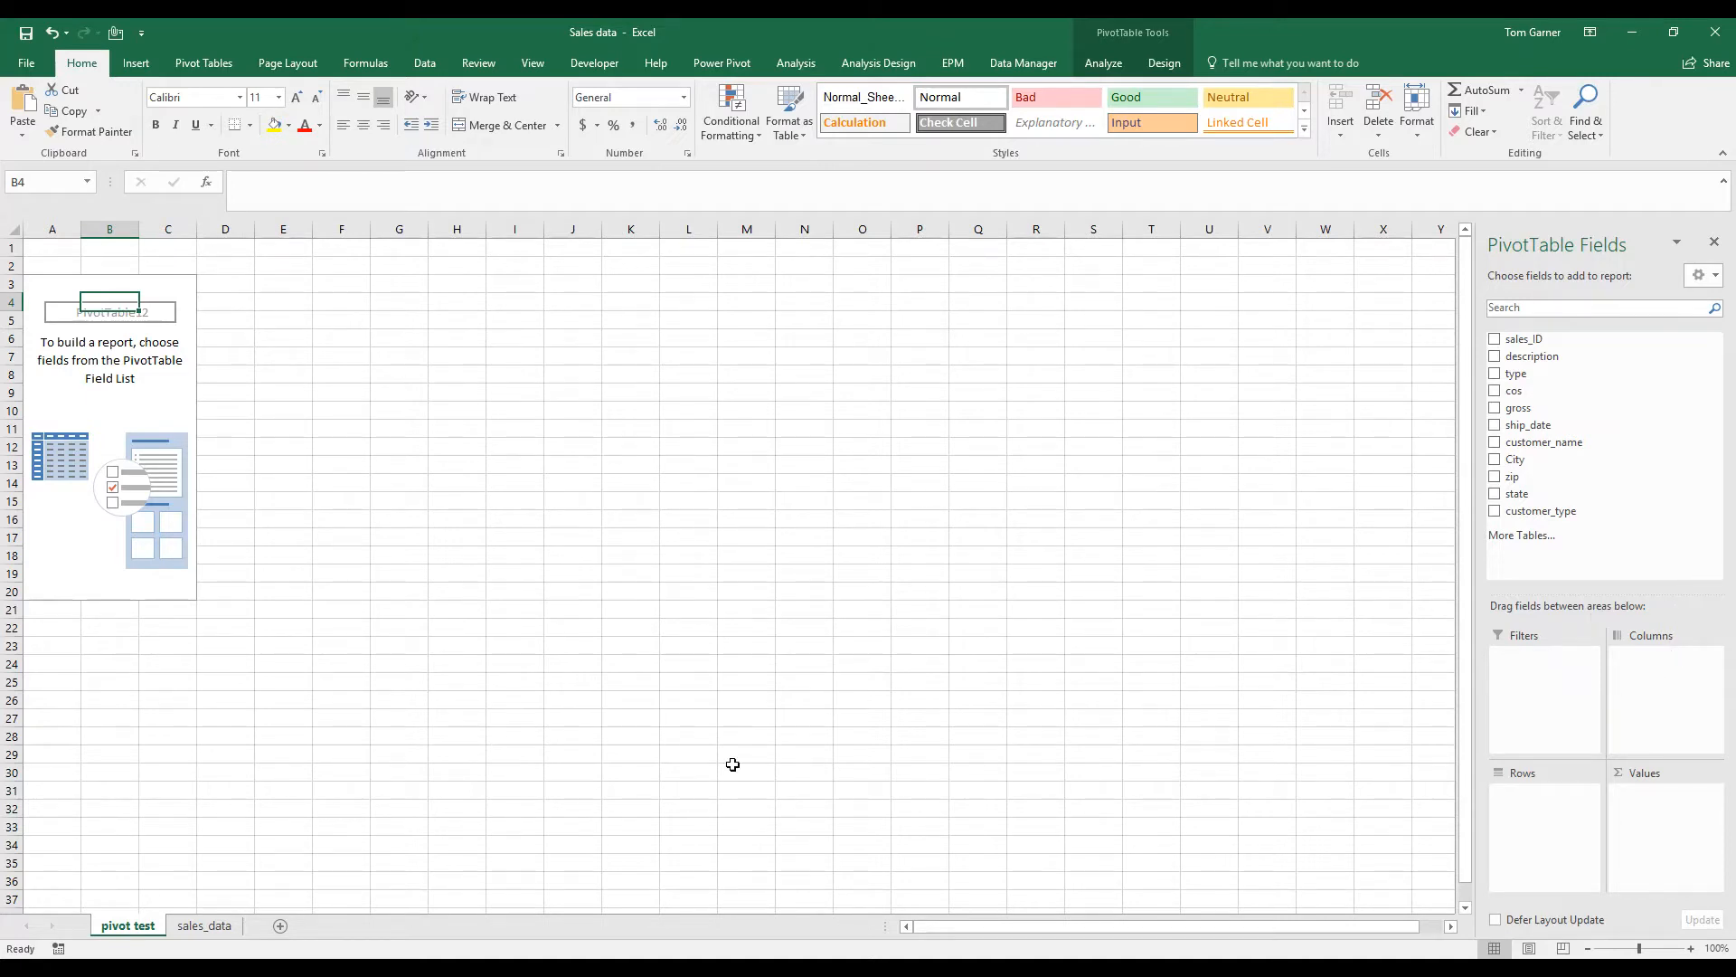
left_click_drag(205, 283, 823, 285)
left_click(128, 491)
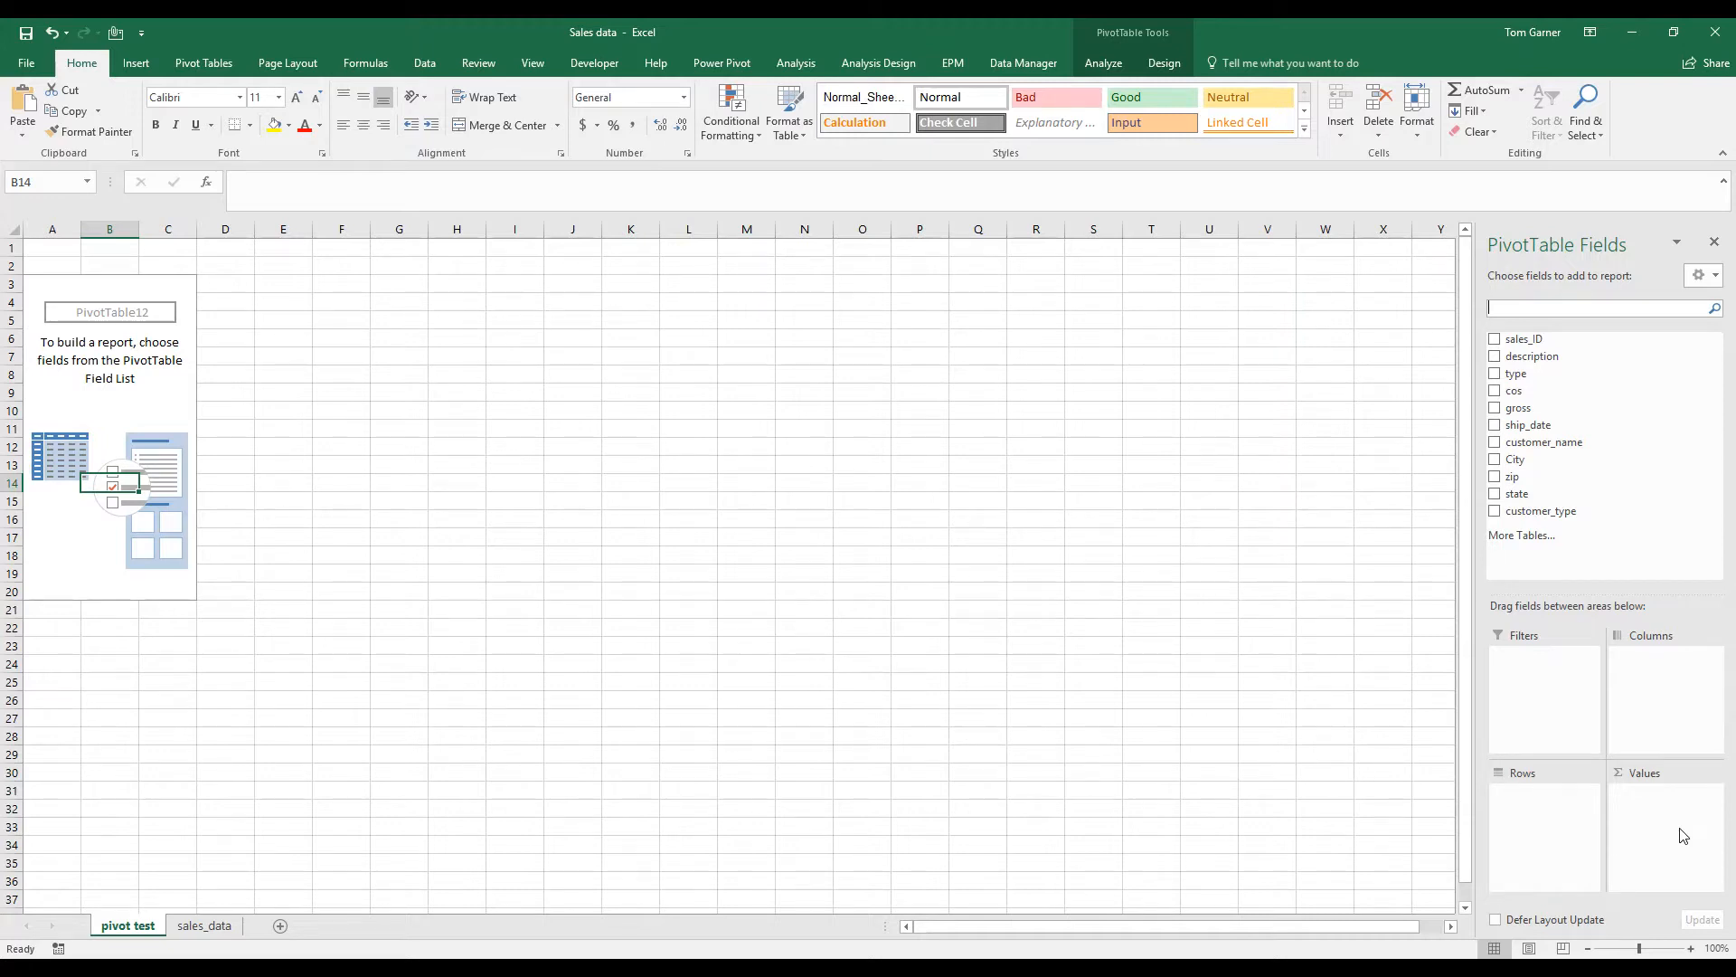
left_click(630, 626)
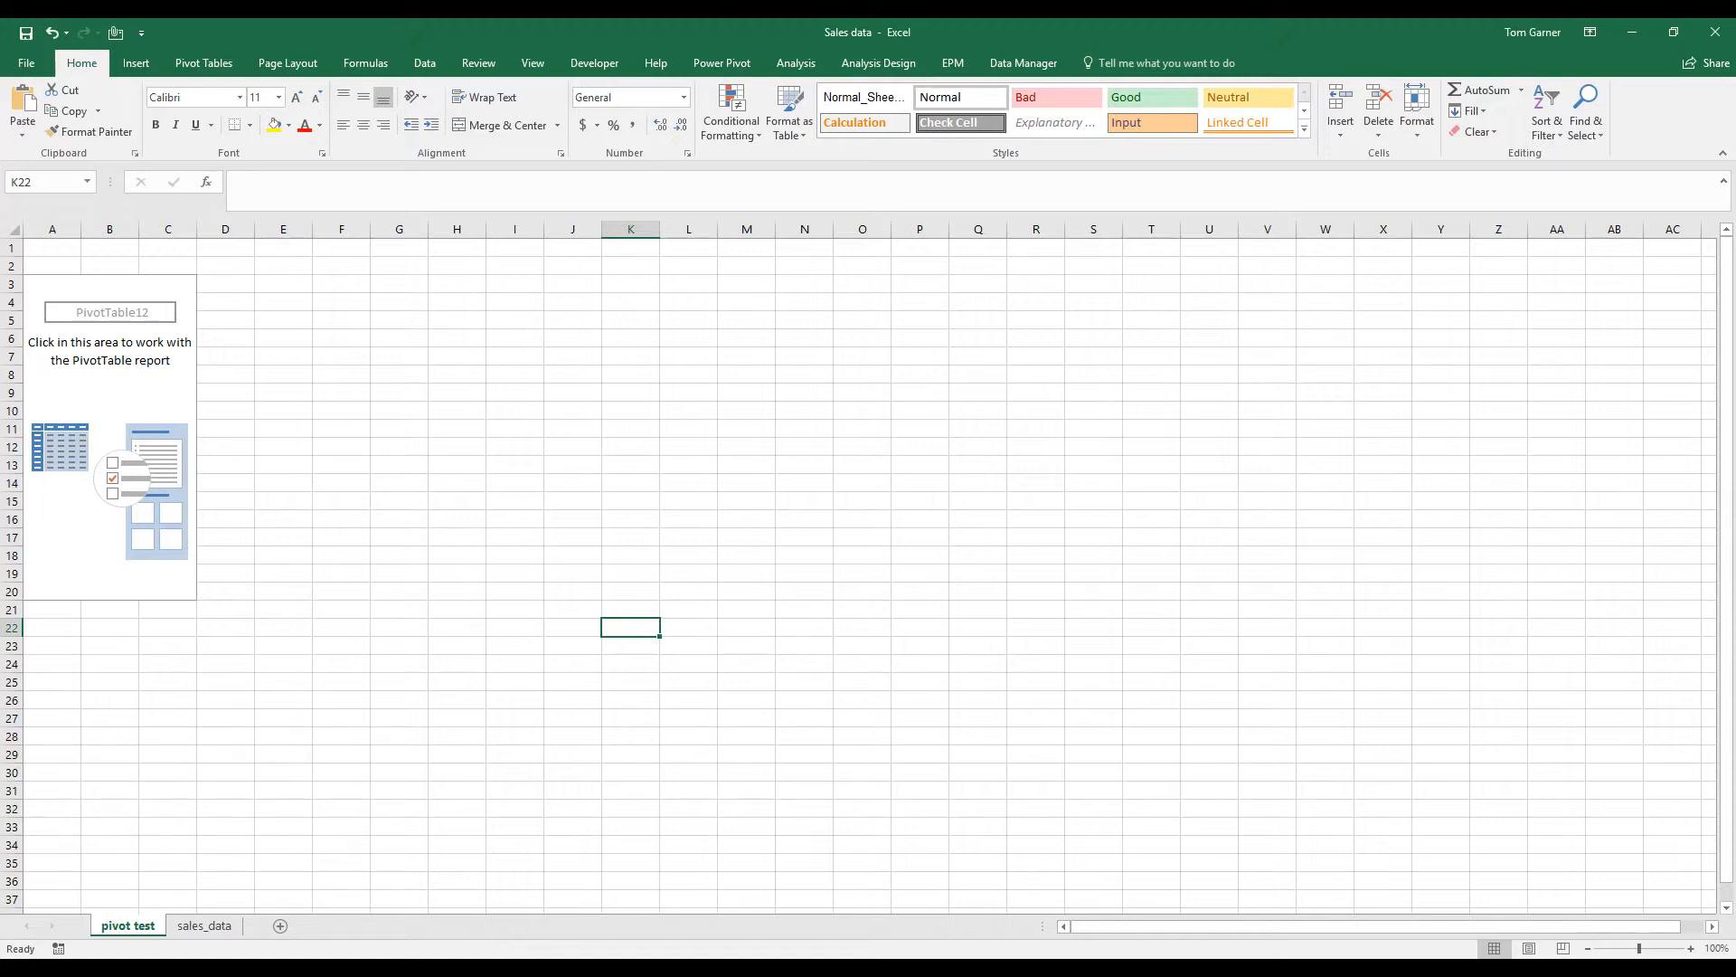
left_click(202, 924)
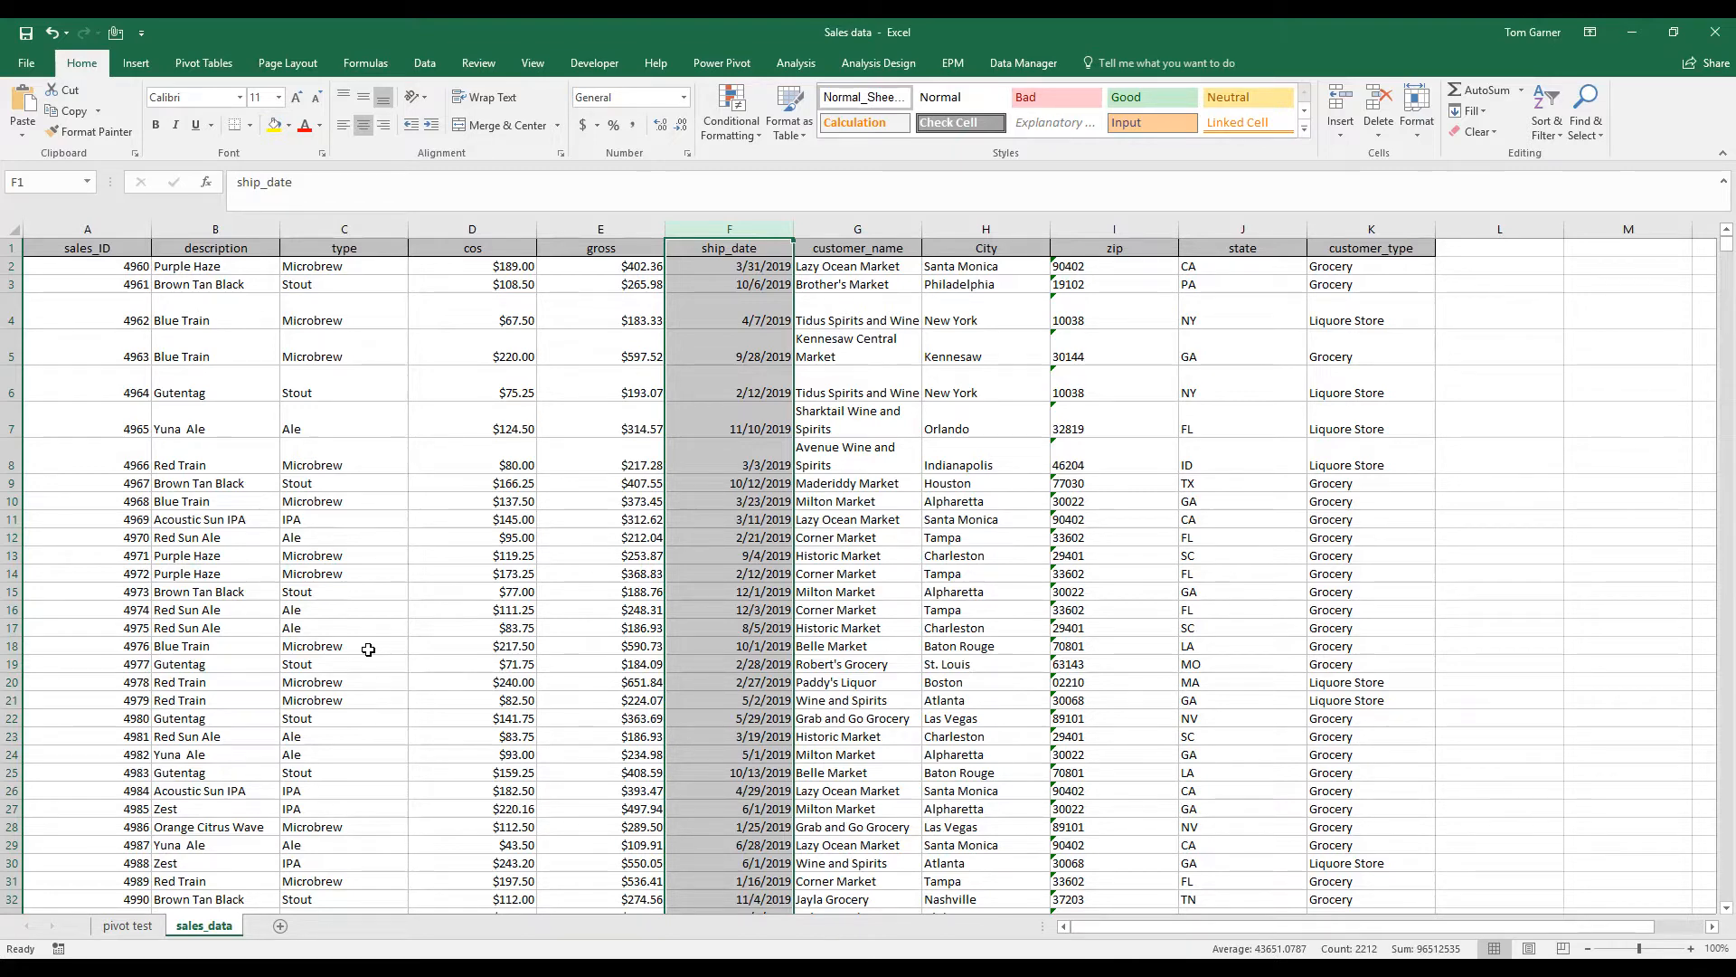
left_click_drag(108, 229, 1411, 218)
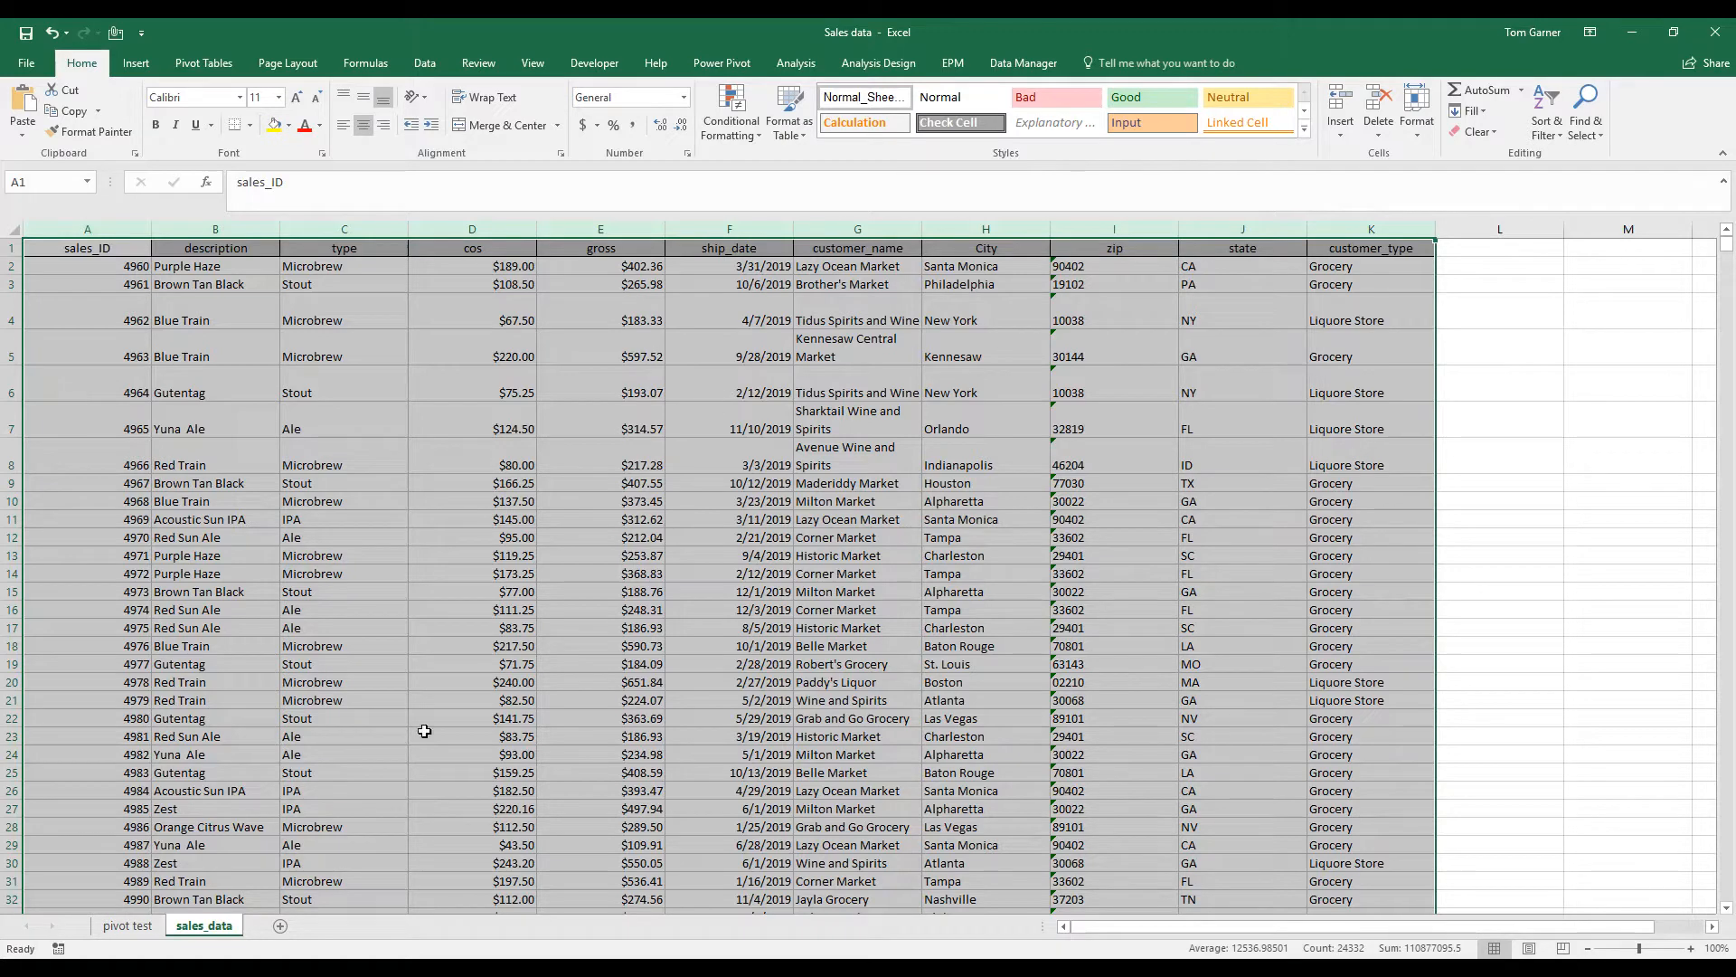
Add the customer_name field to the rows of the PivotTable on the pivot test sheet
left_click(132, 932)
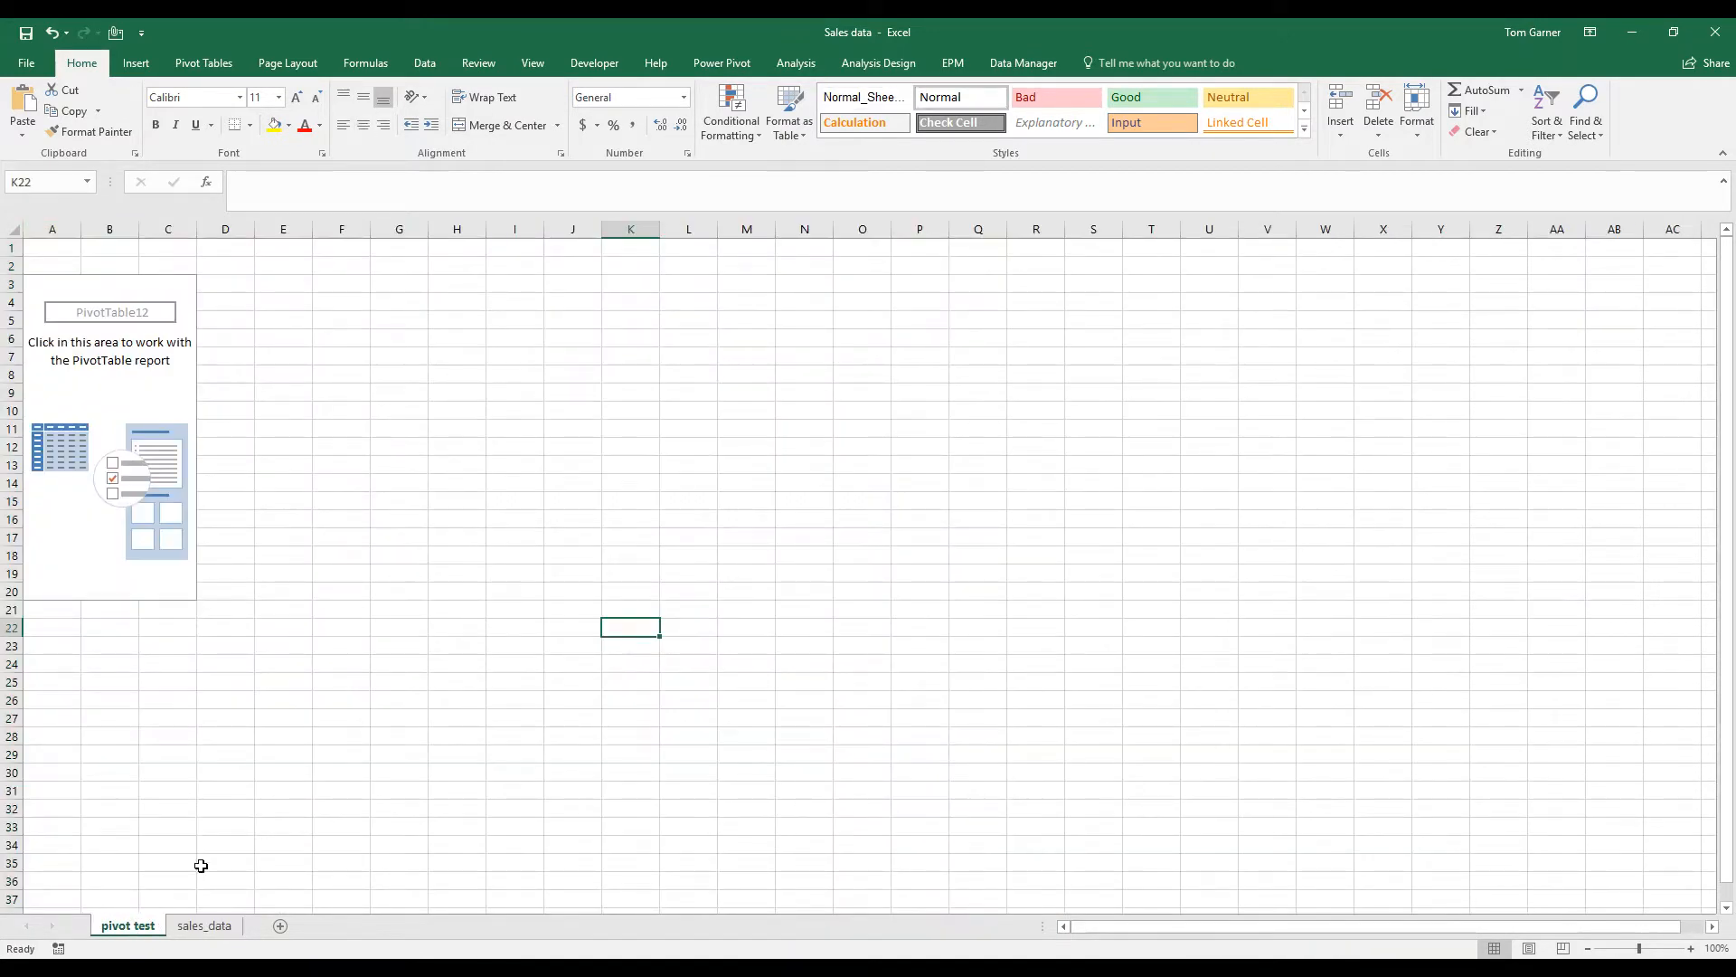
left_click(134, 373)
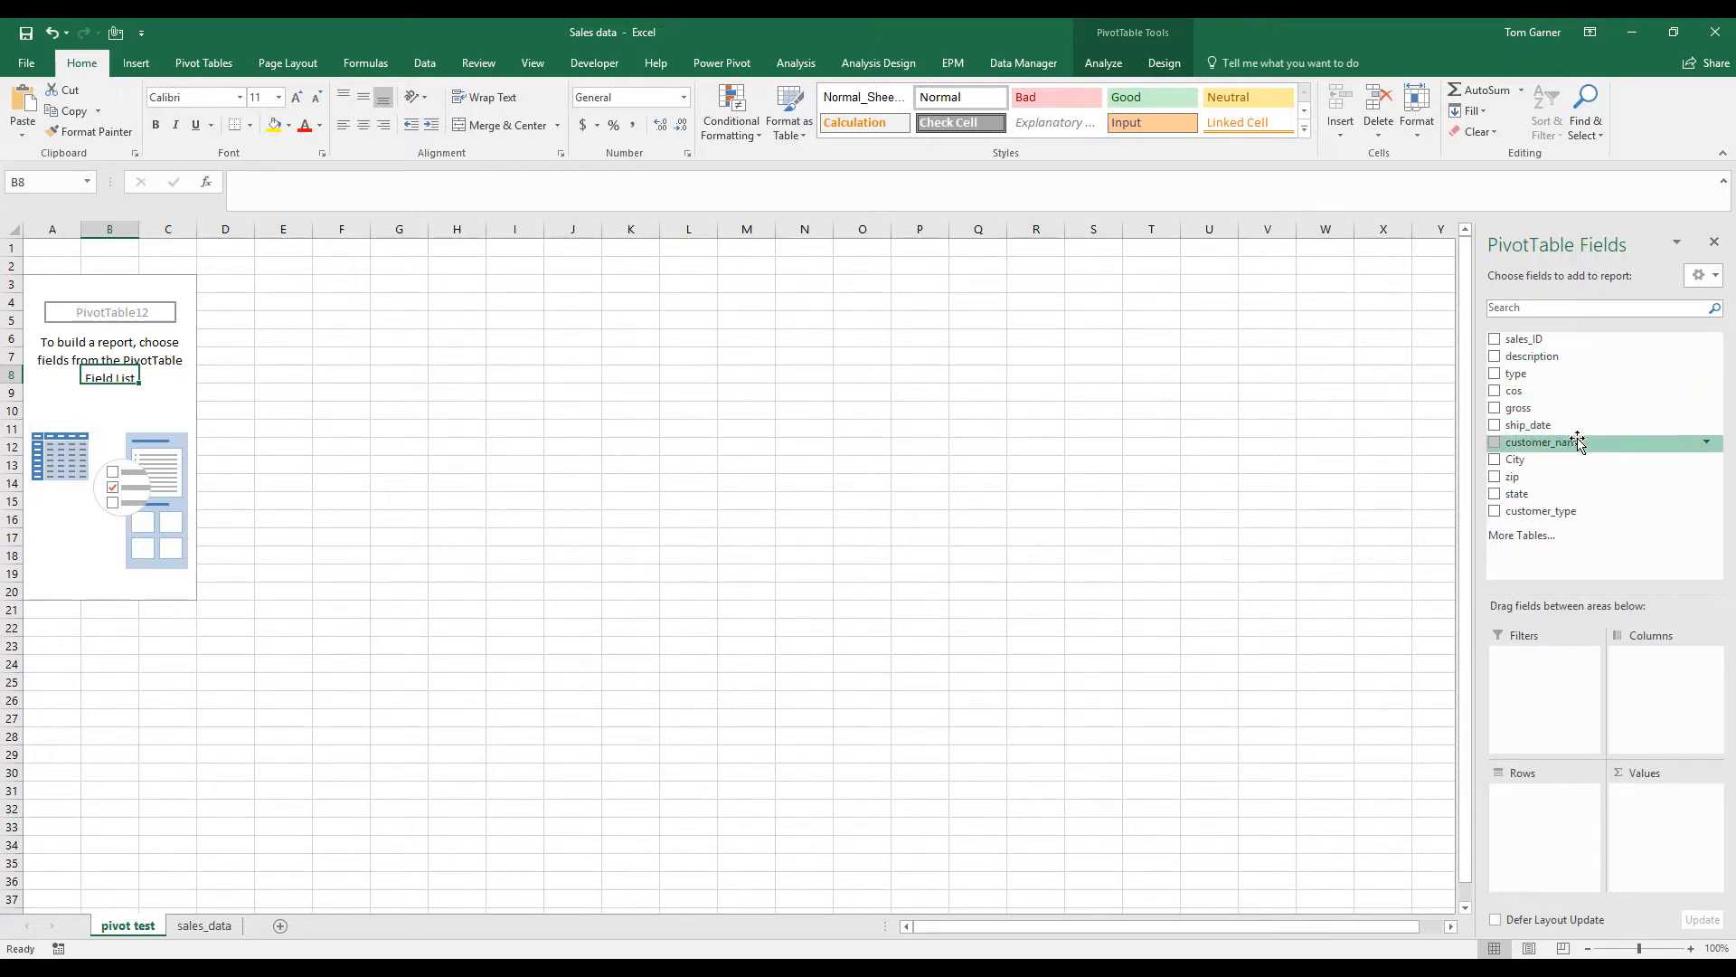
left_click_drag(1579, 441, 1542, 800)
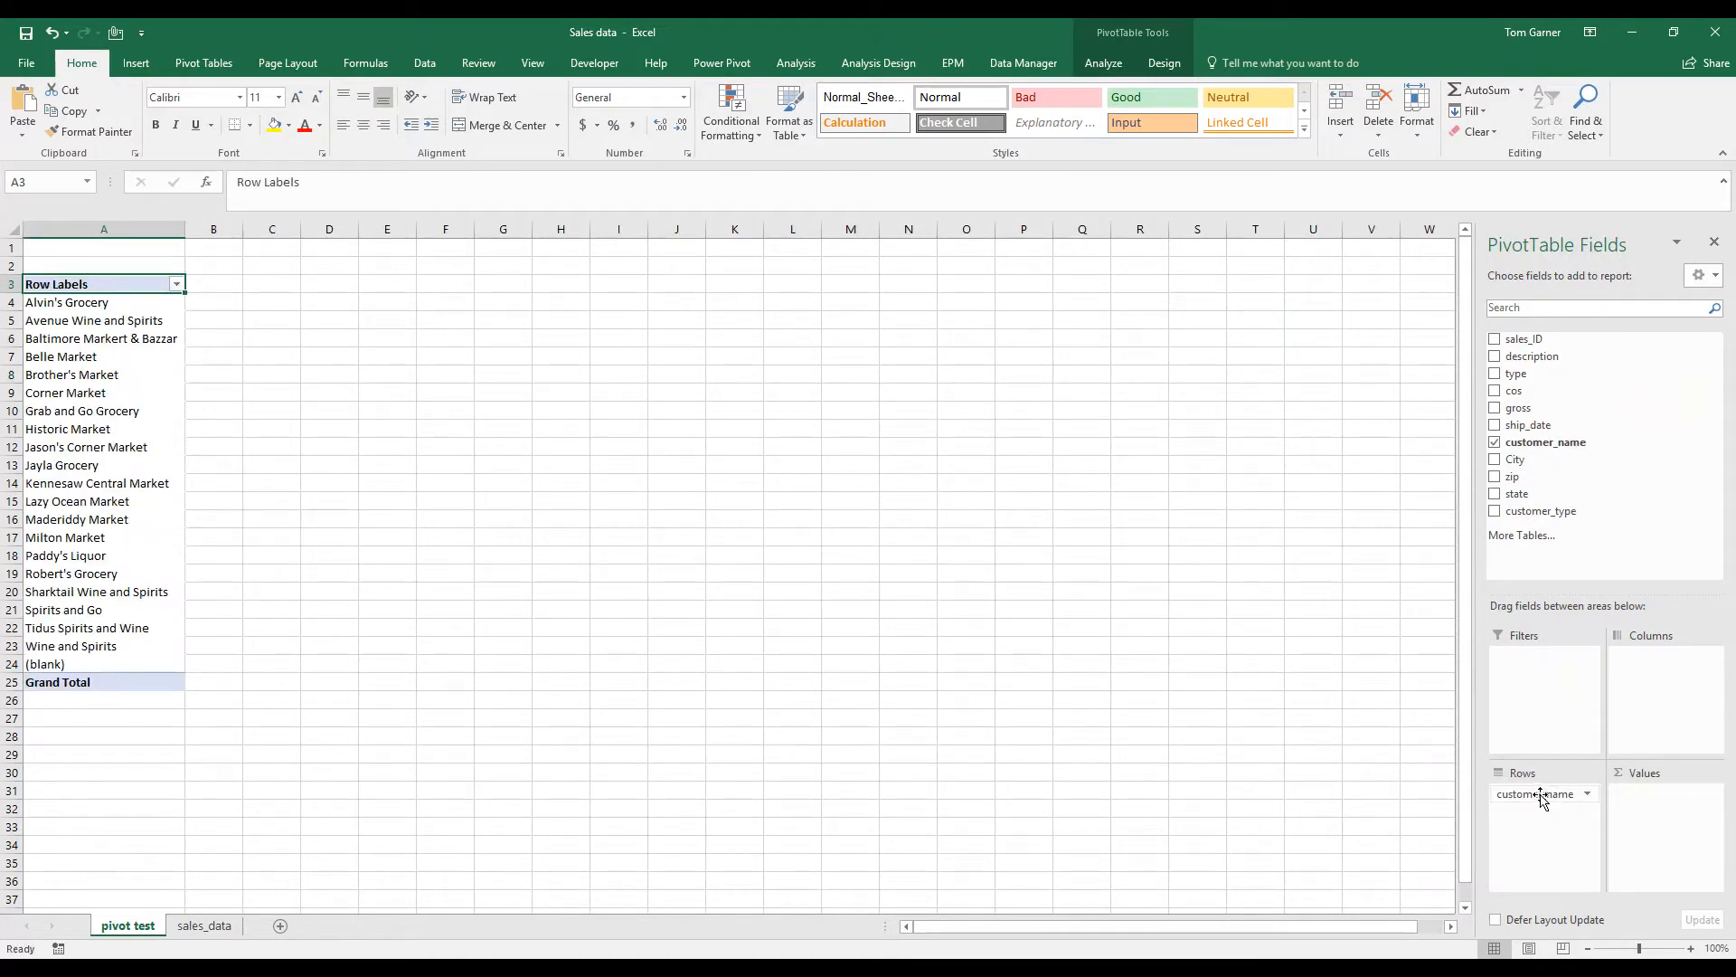
Compare the customer names listed in the PivotTable with the customer_name entries on the sales_data sheet
left_click_drag(121, 305, 111, 641)
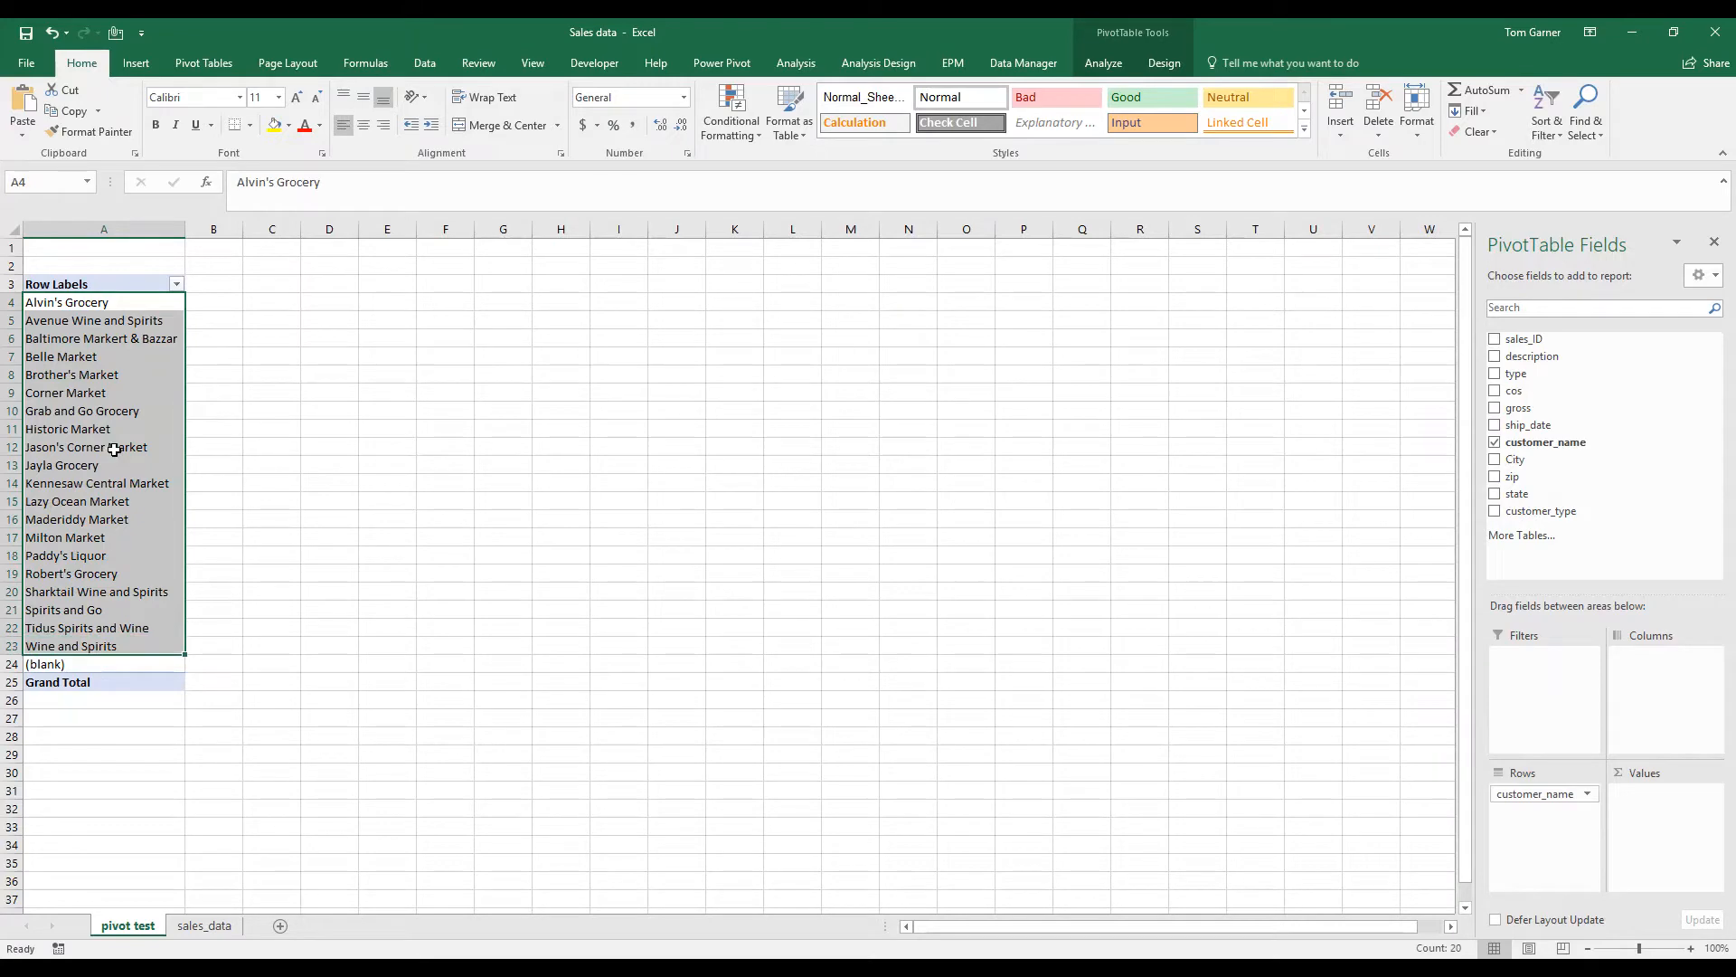
left_click(205, 925)
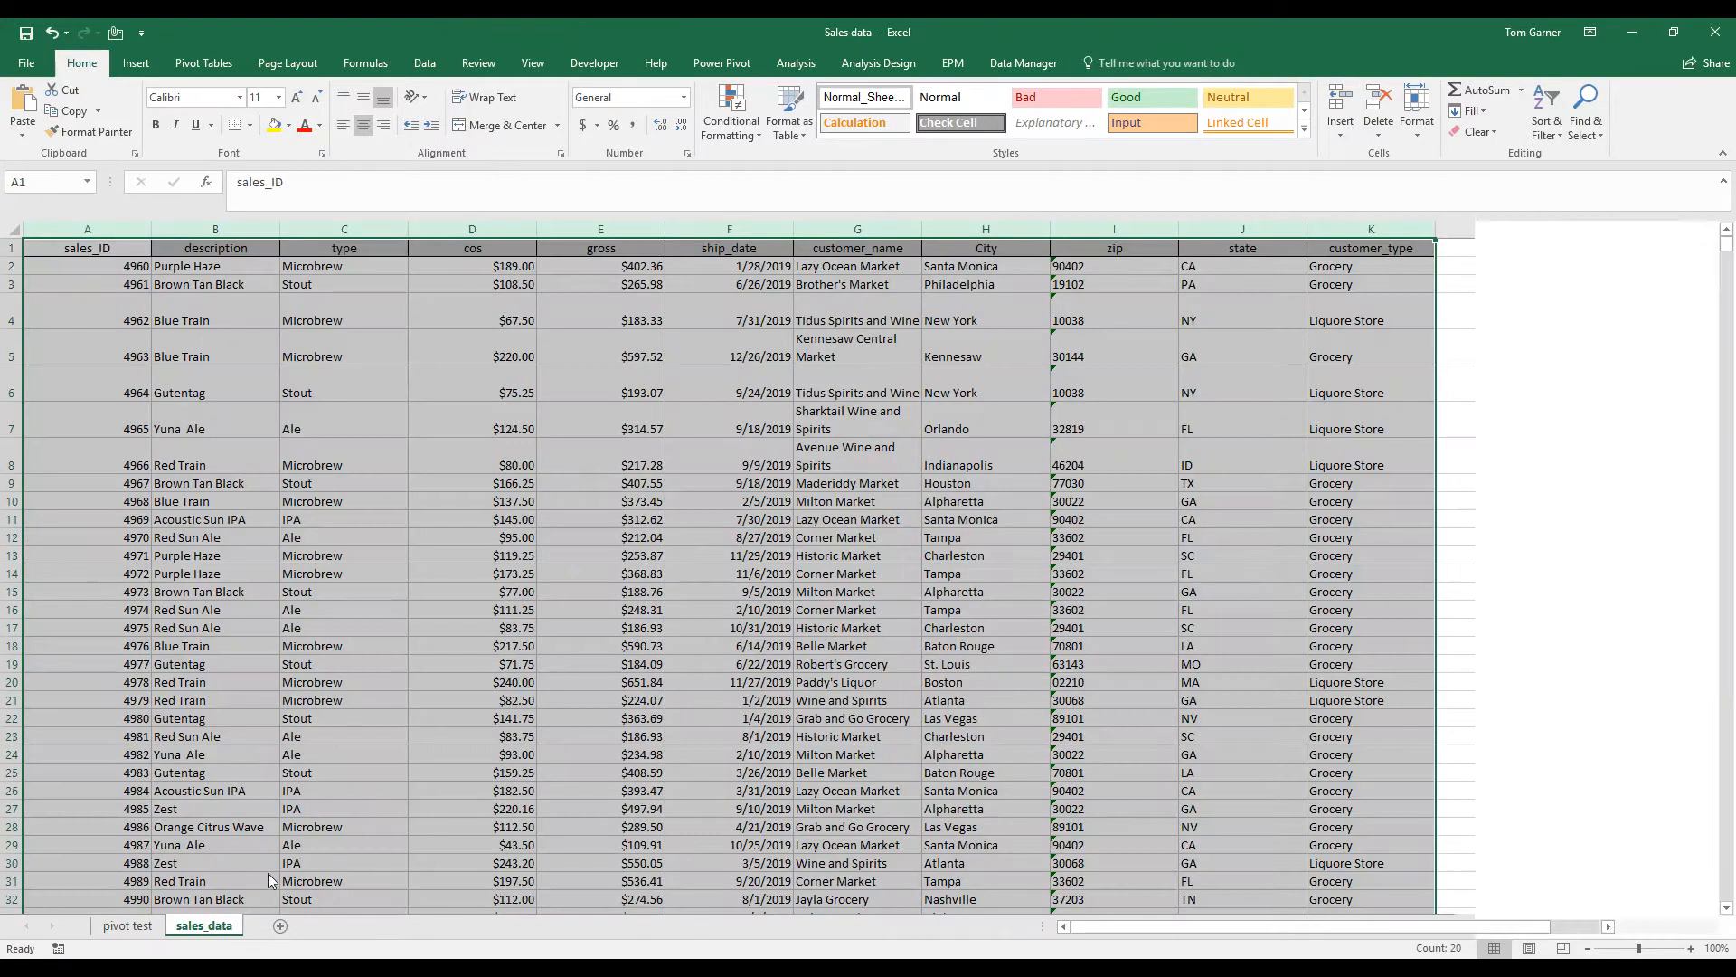
scroll(885, 365, "down", 8)
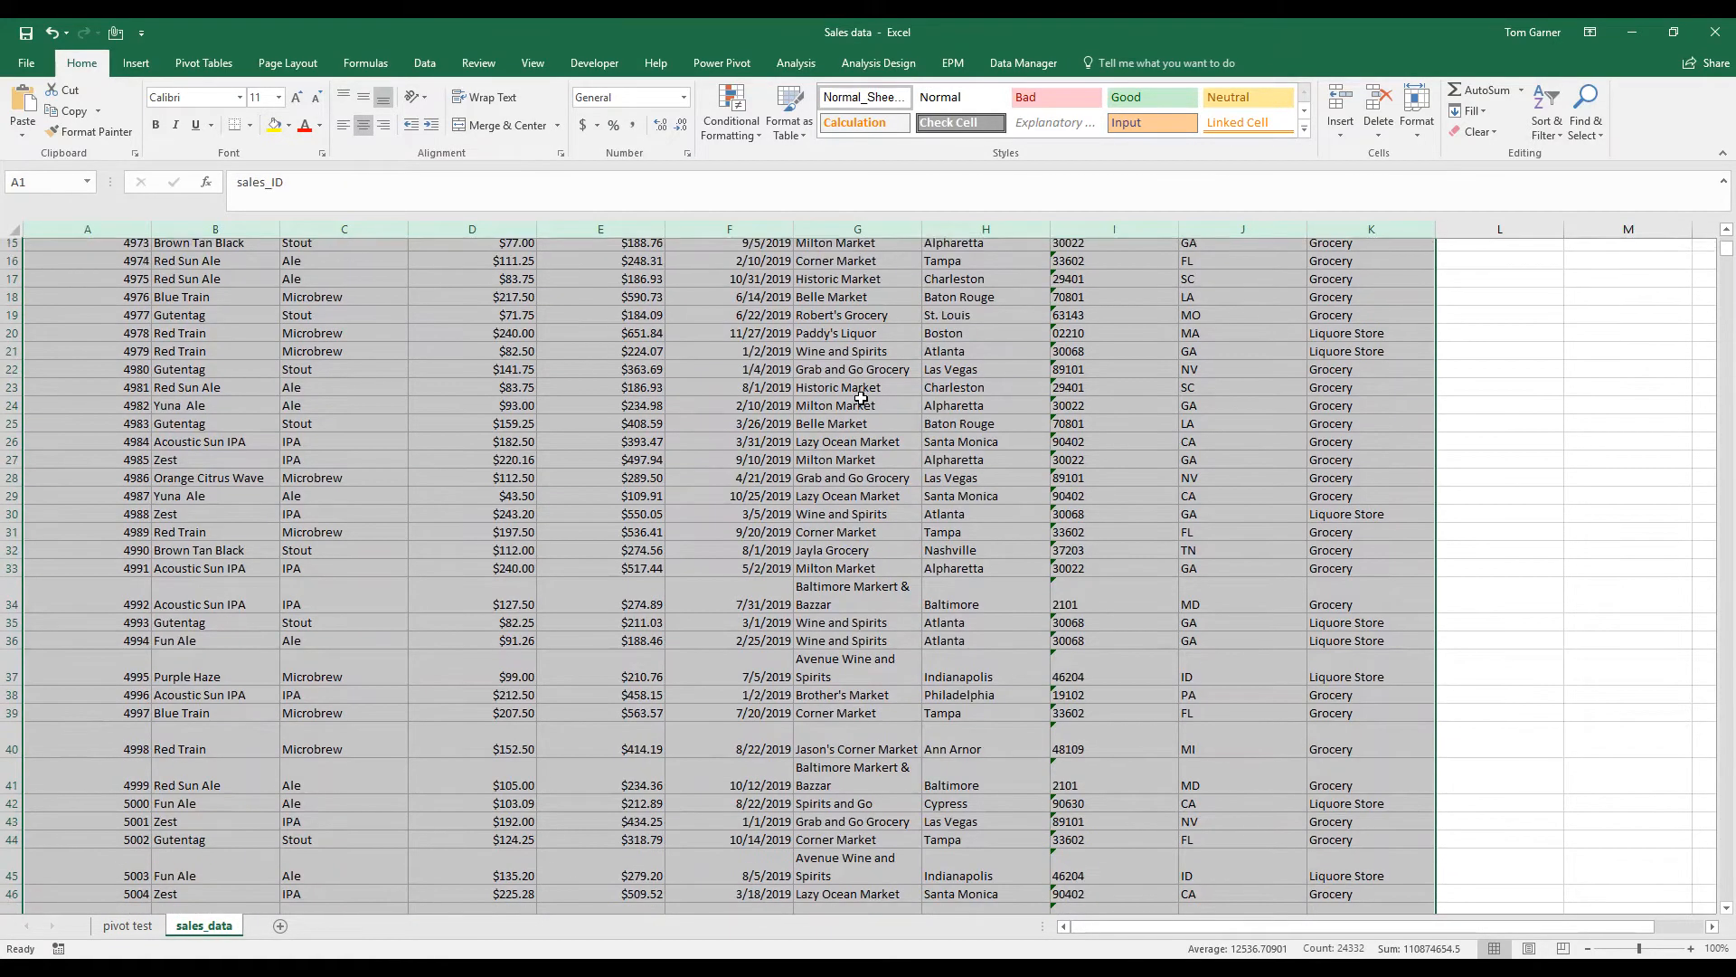
scroll(865, 444, "down", 3)
left_click(127, 925)
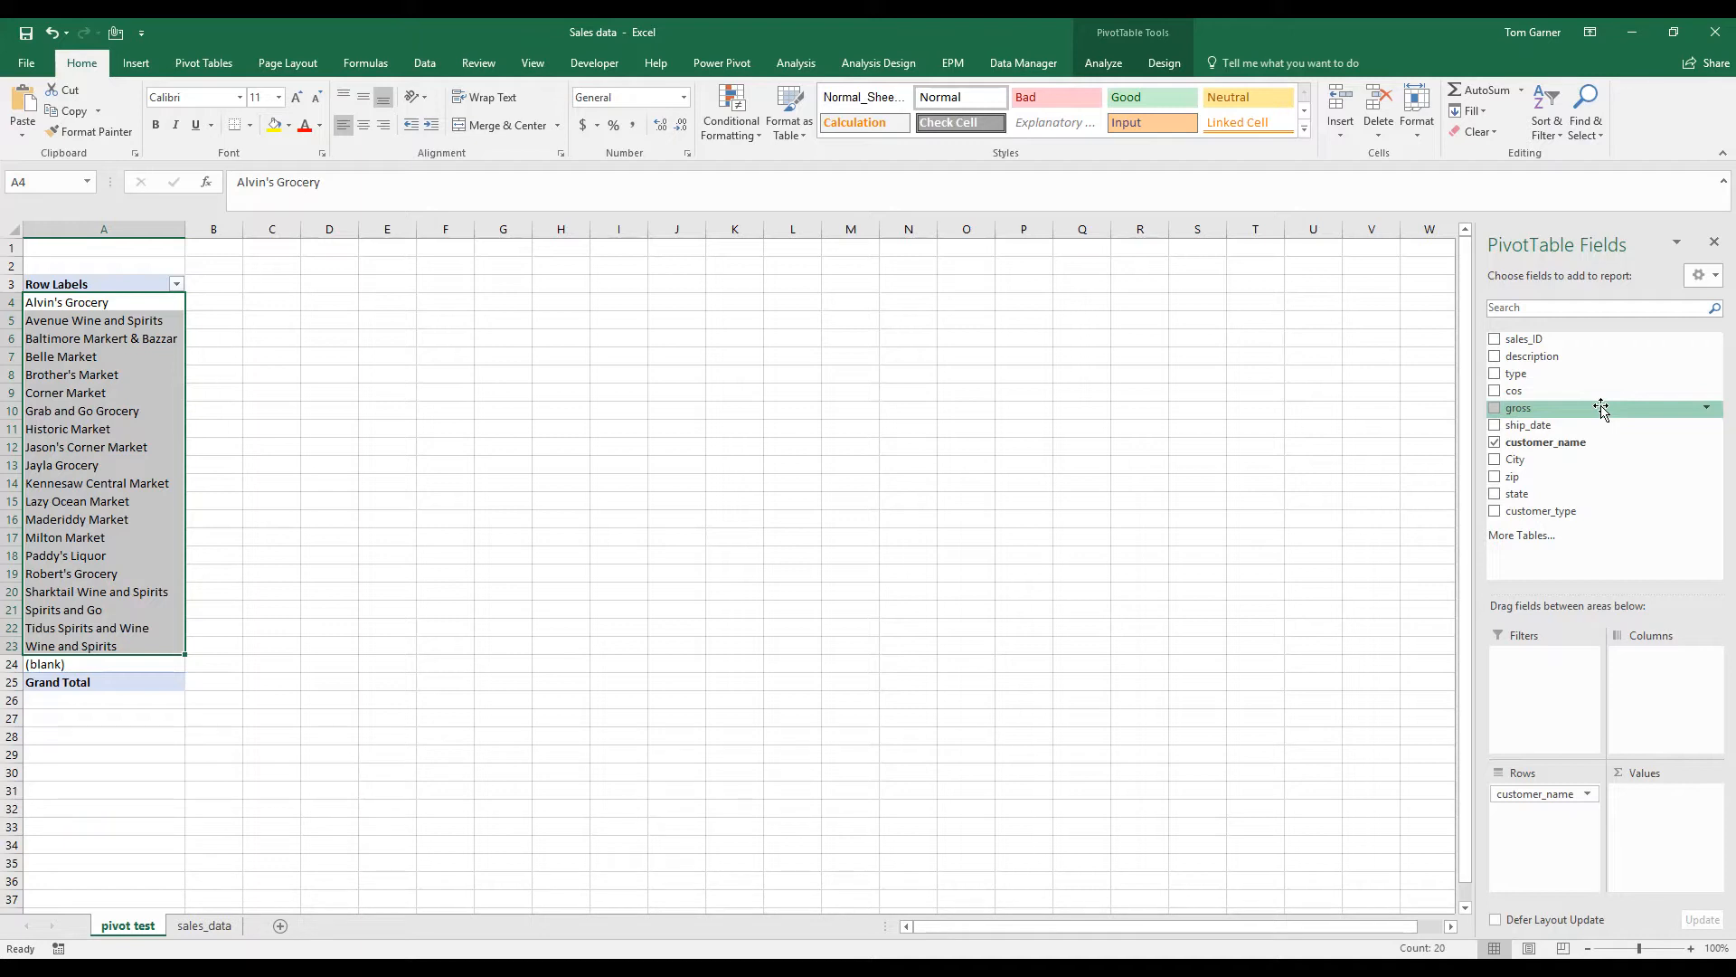
Add the gross field to the PivotTable values and keep it summarized by Sum
left_click_drag(1599, 410, 1648, 803)
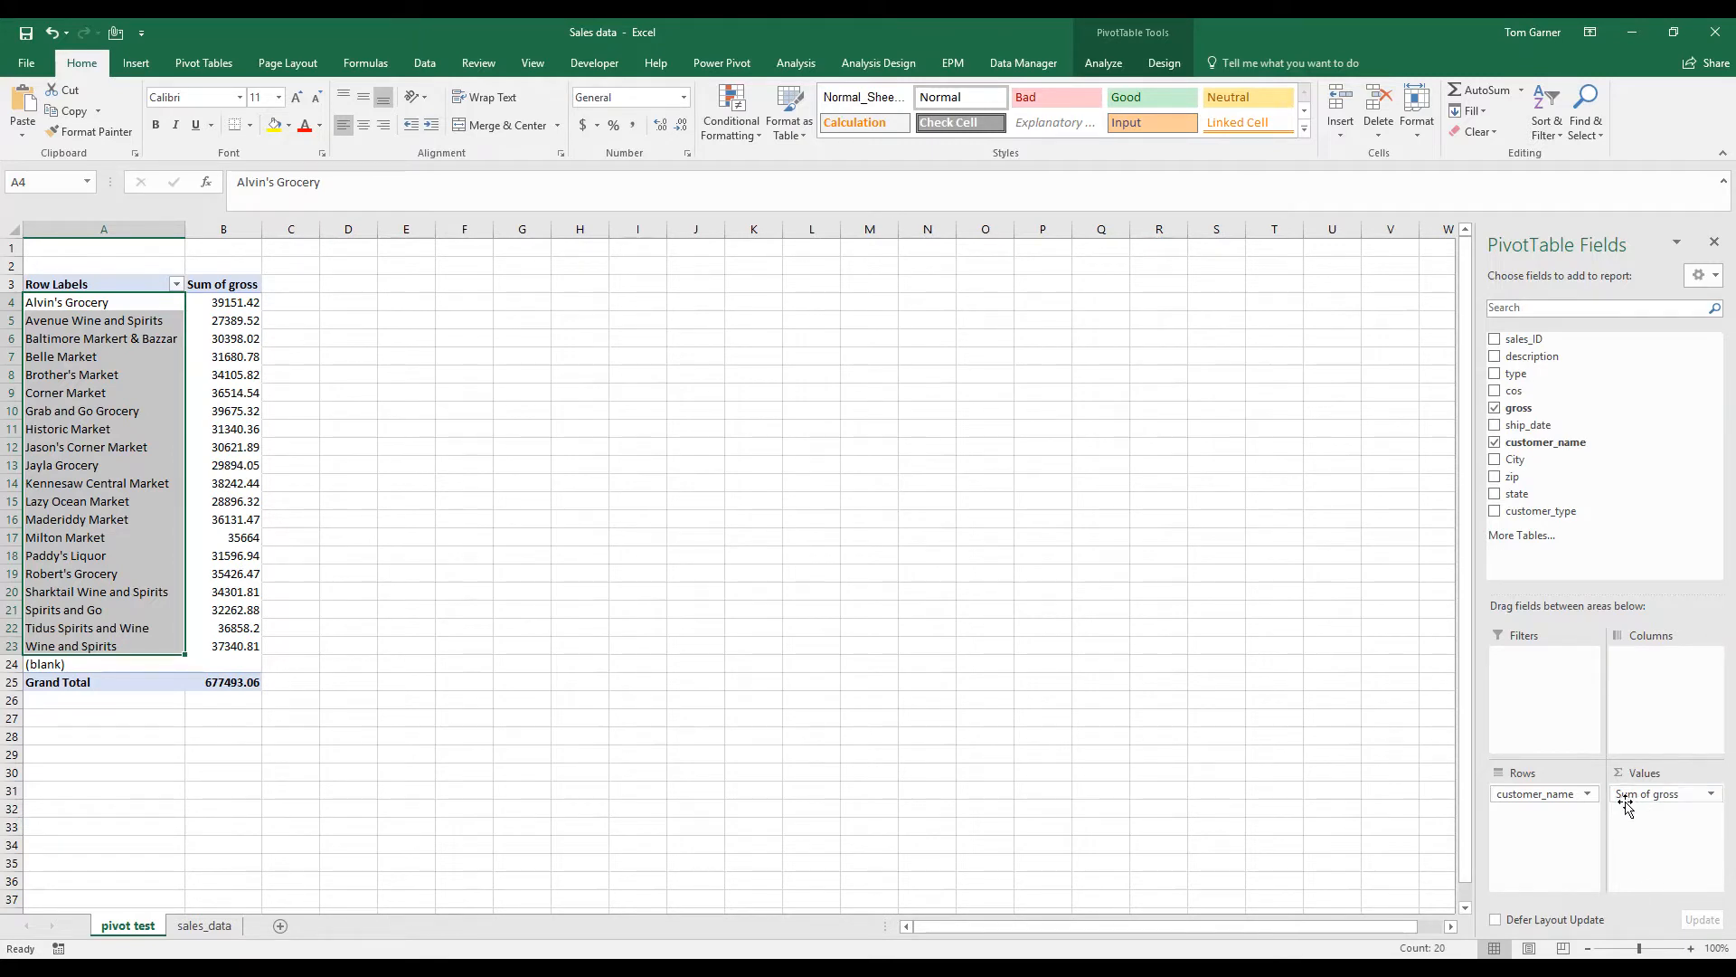
left_click(1712, 794)
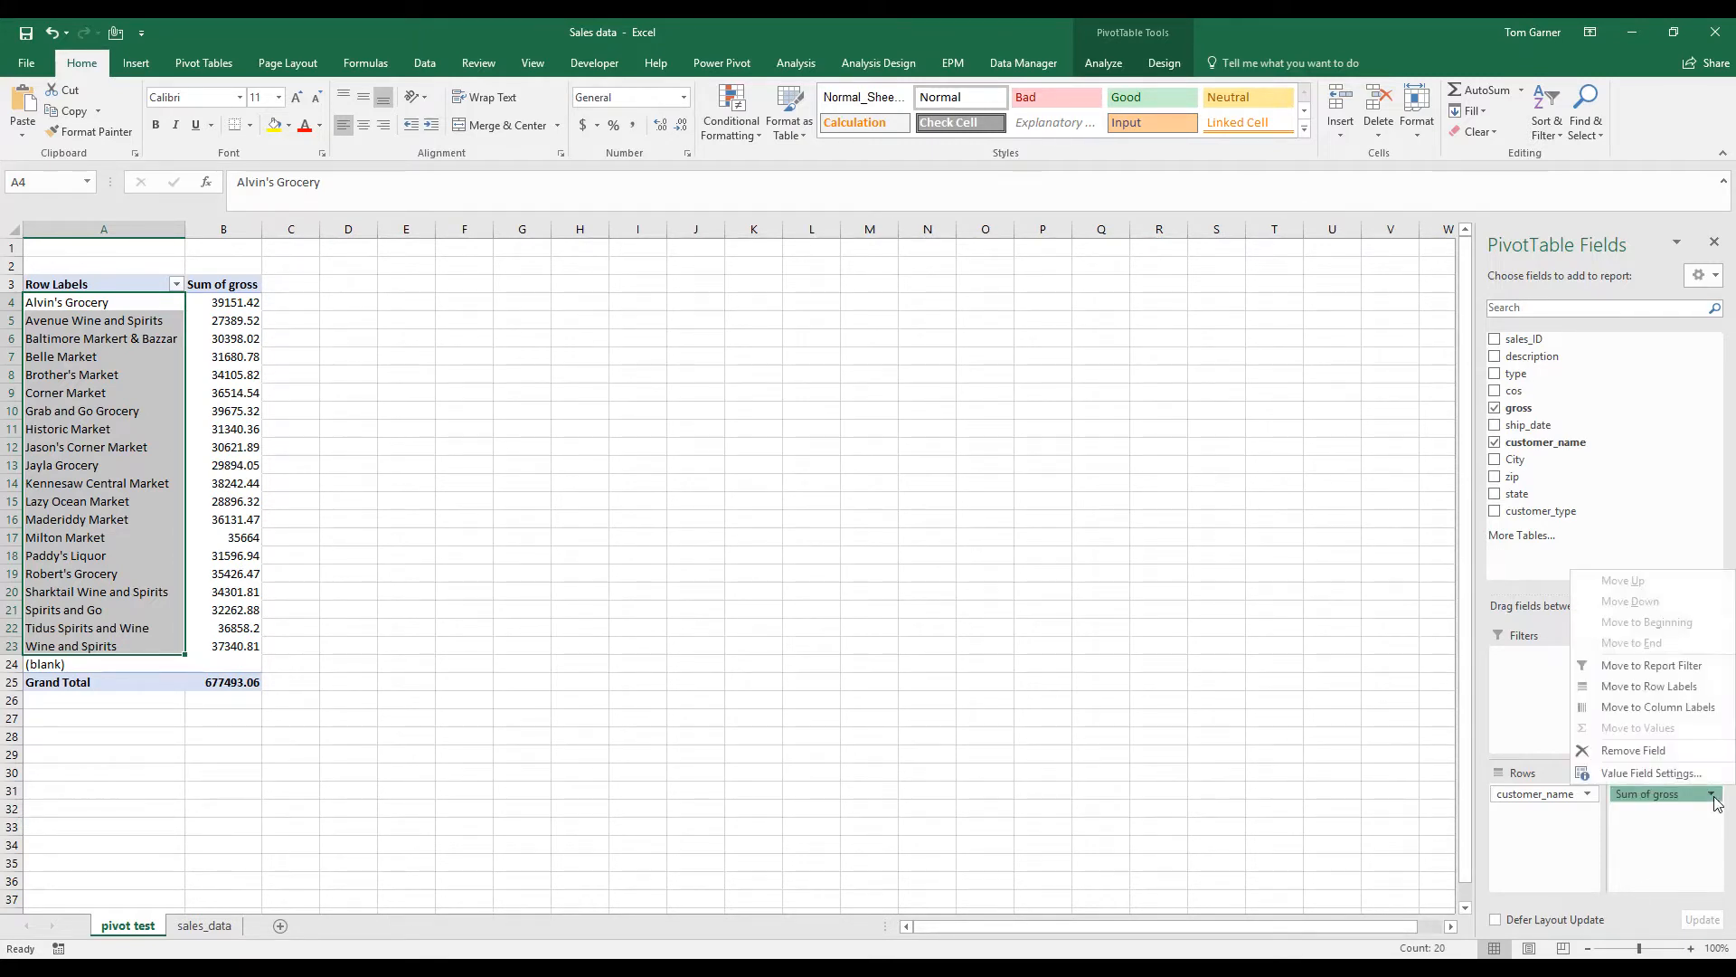
left_click(1654, 774)
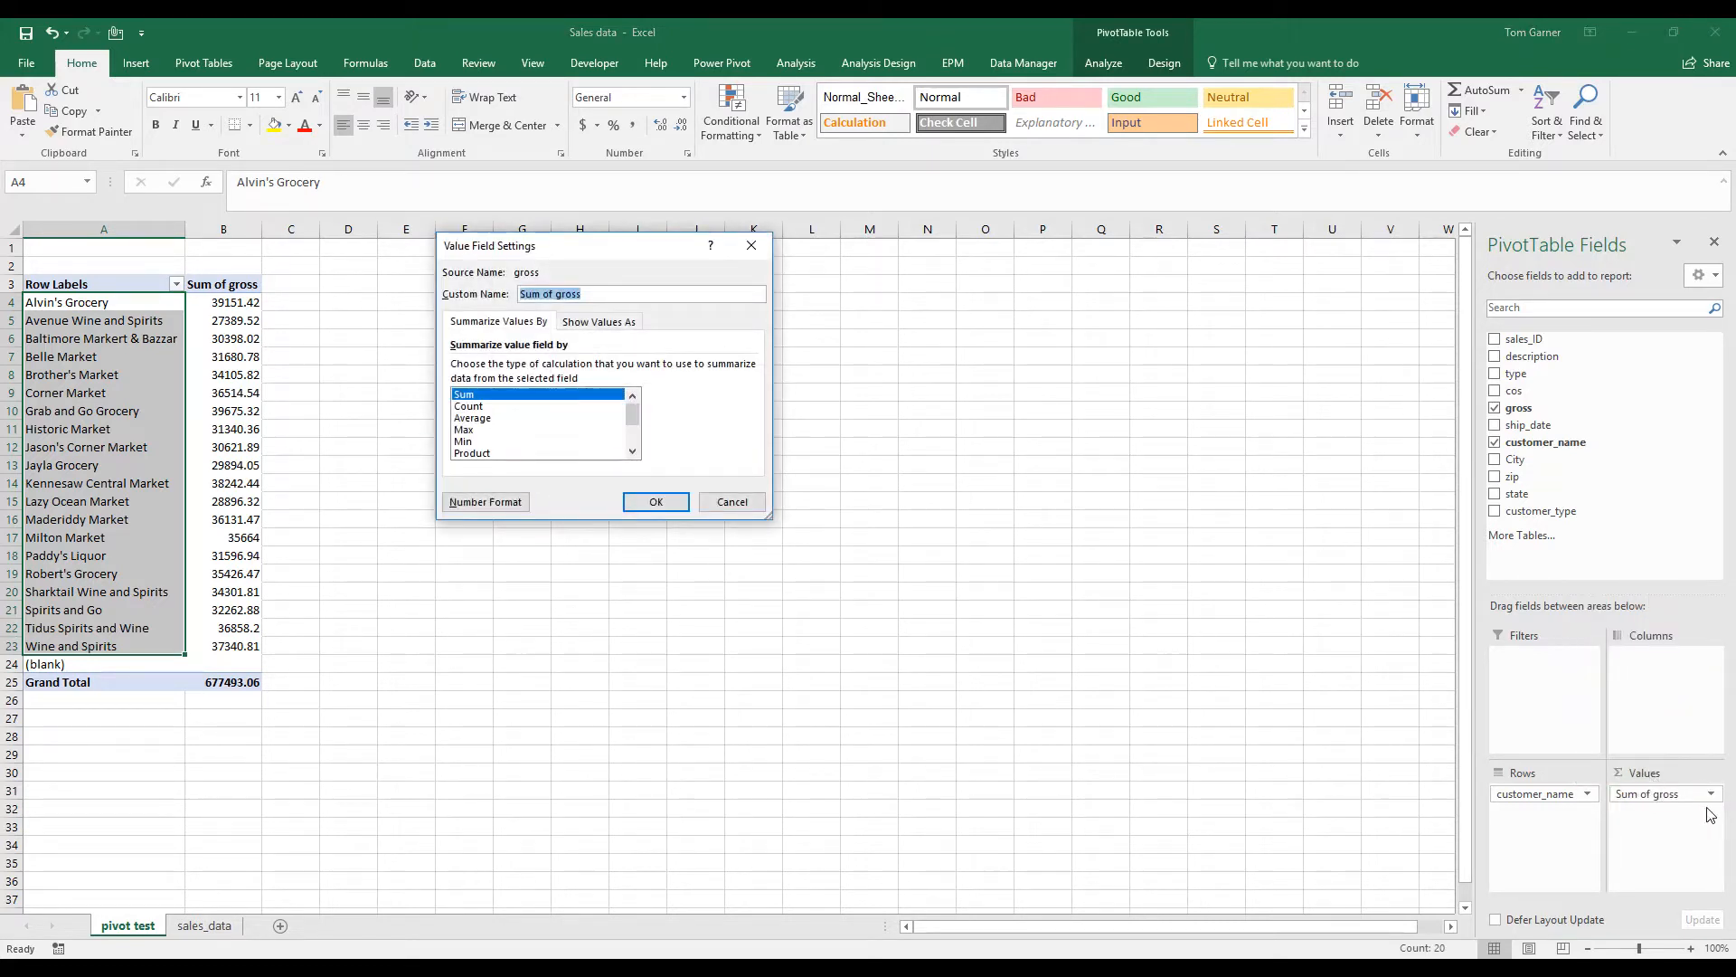
left_click(521, 407)
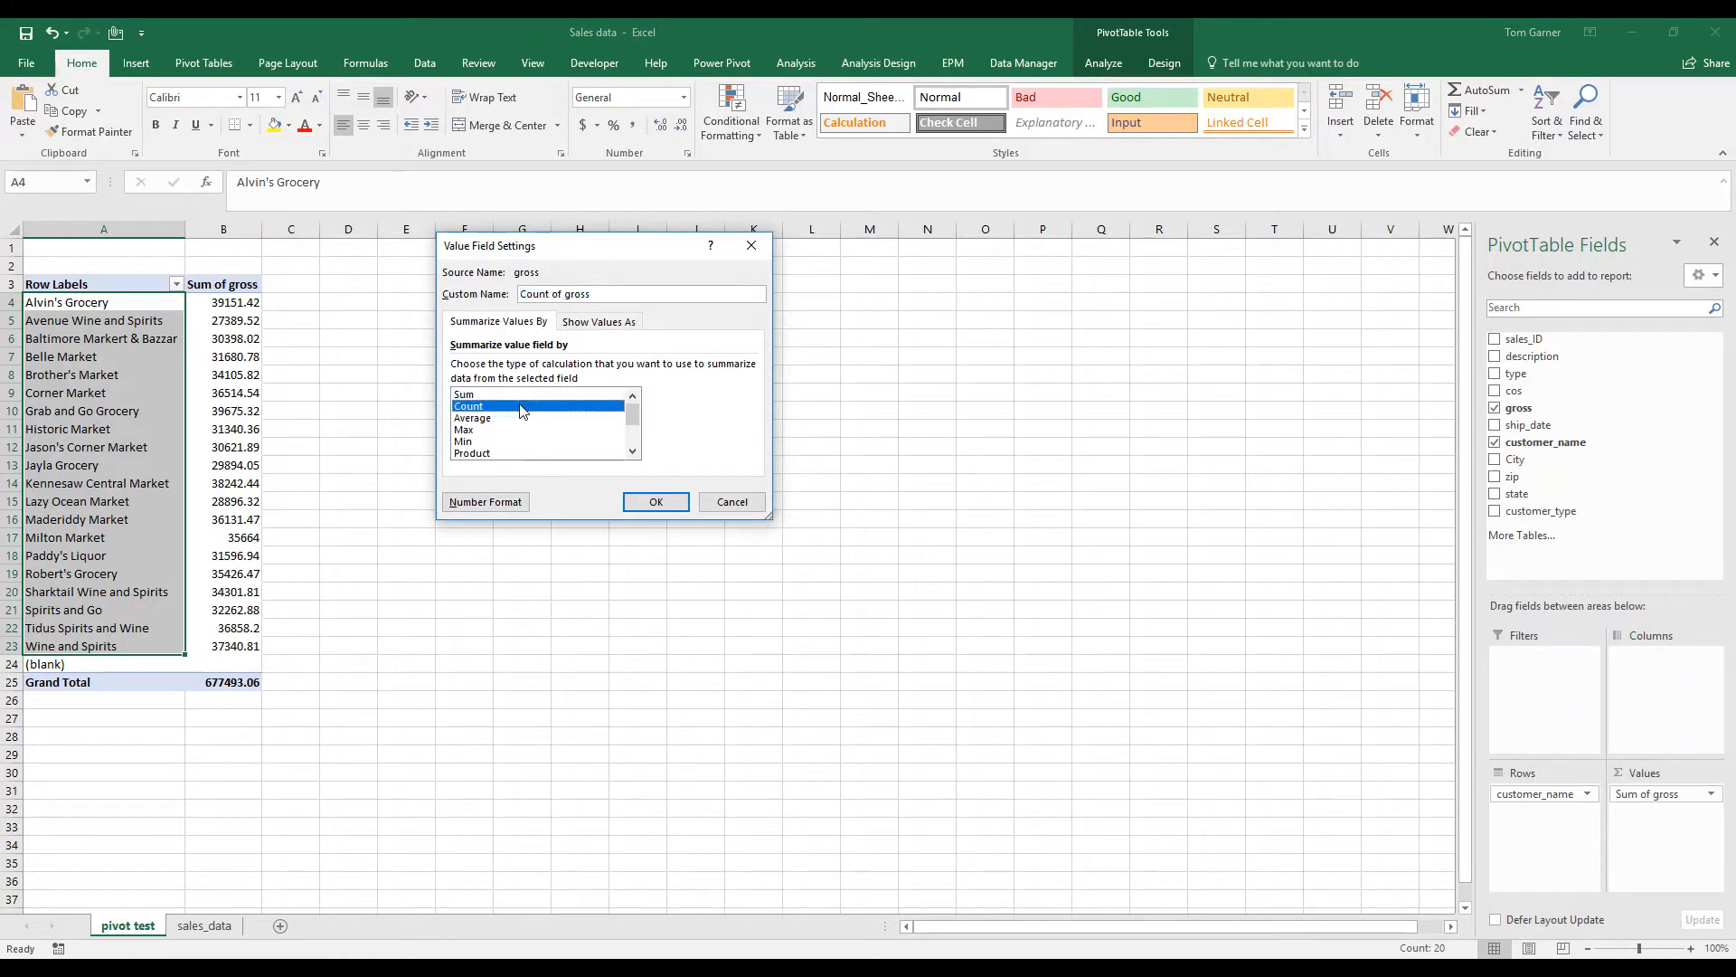
left_click(523, 419)
left_click(512, 430)
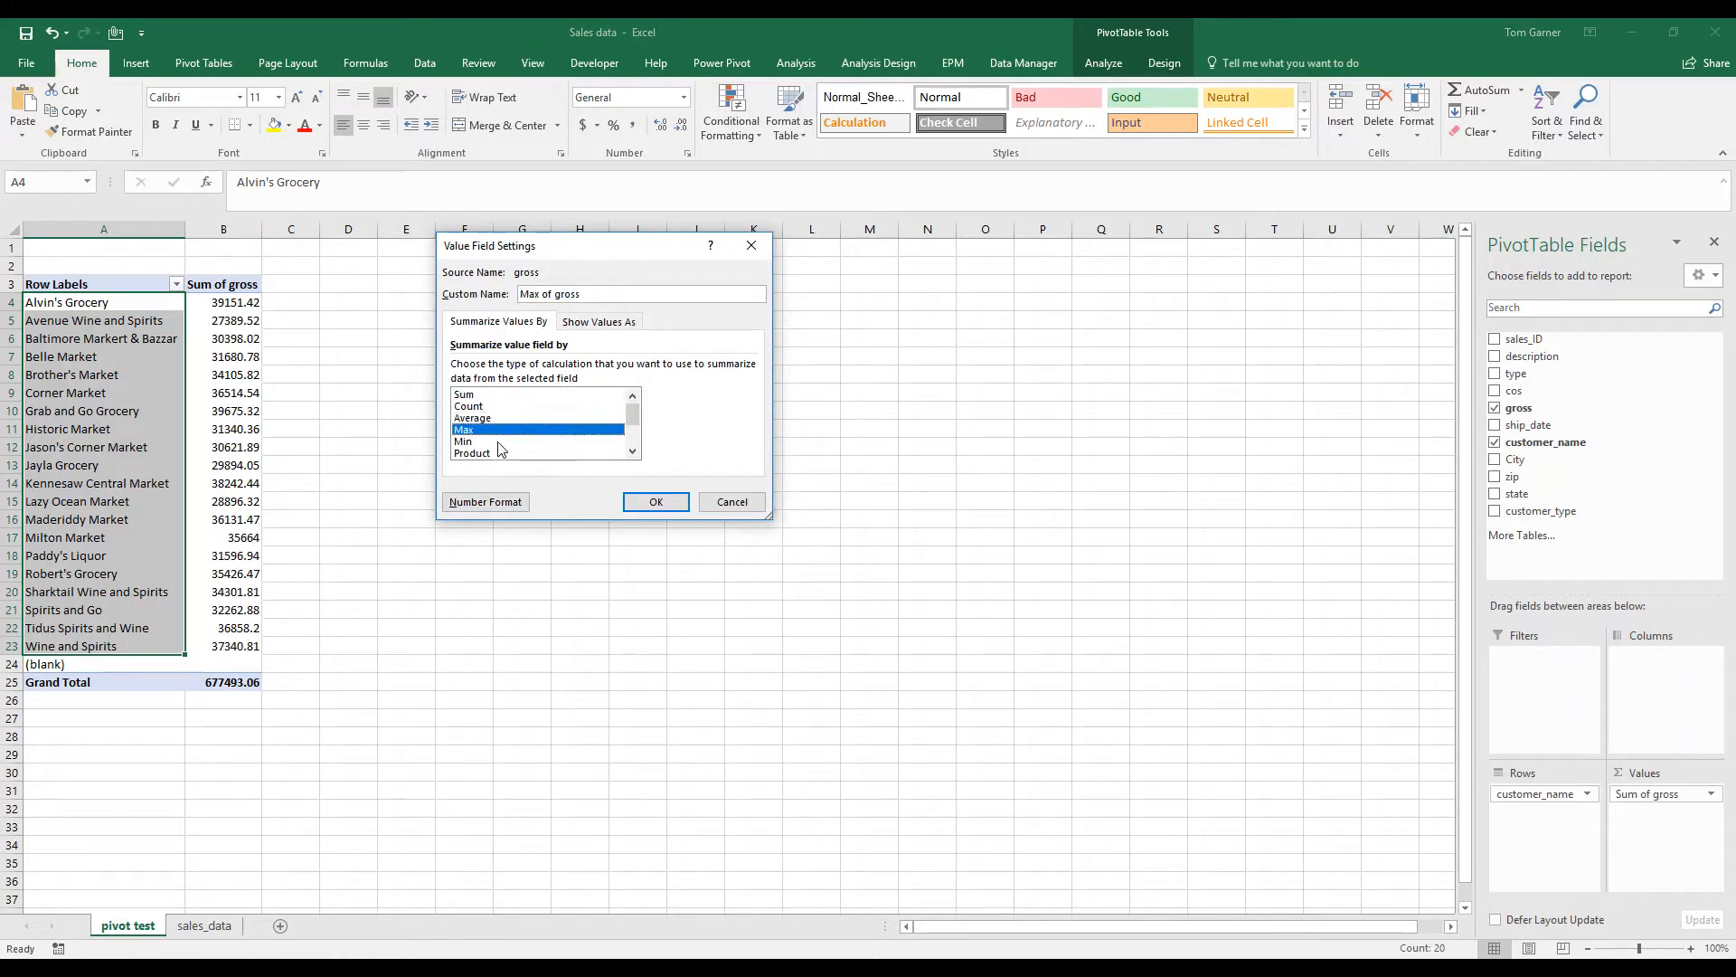
left_click(505, 442)
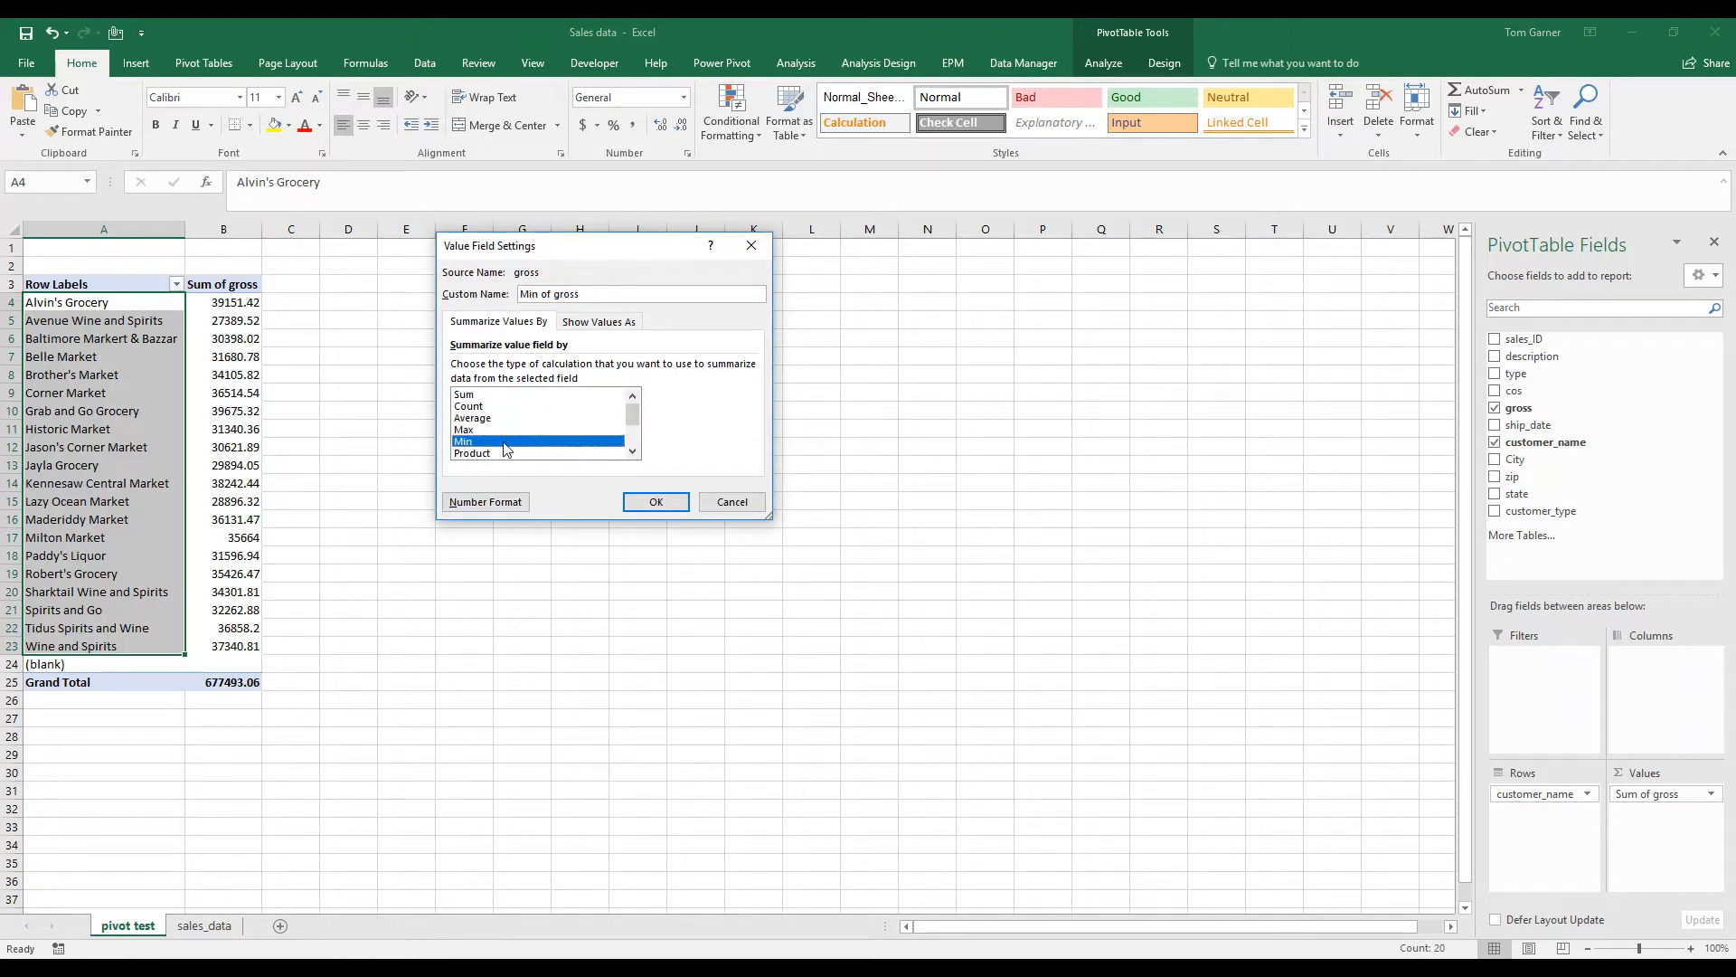
left_click(534, 395)
left_click(657, 501)
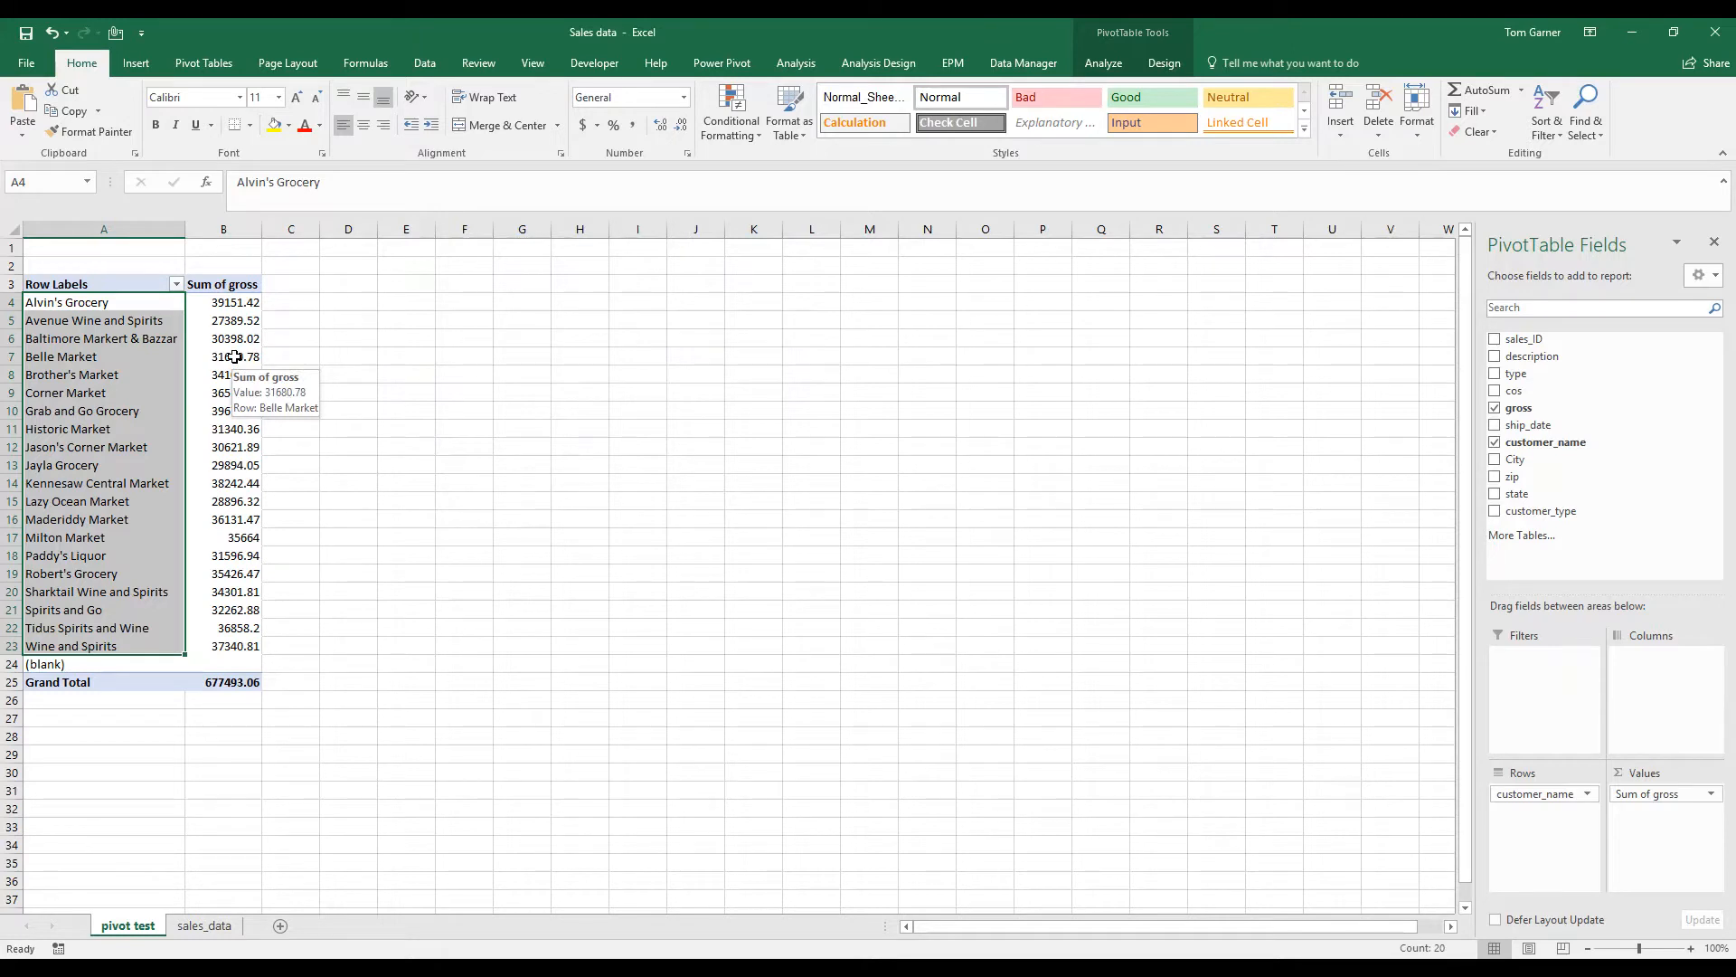
Format the Sum of gross values as Currency with the $ symbol and 0 decimal places
right_click(235, 356)
left_click(301, 410)
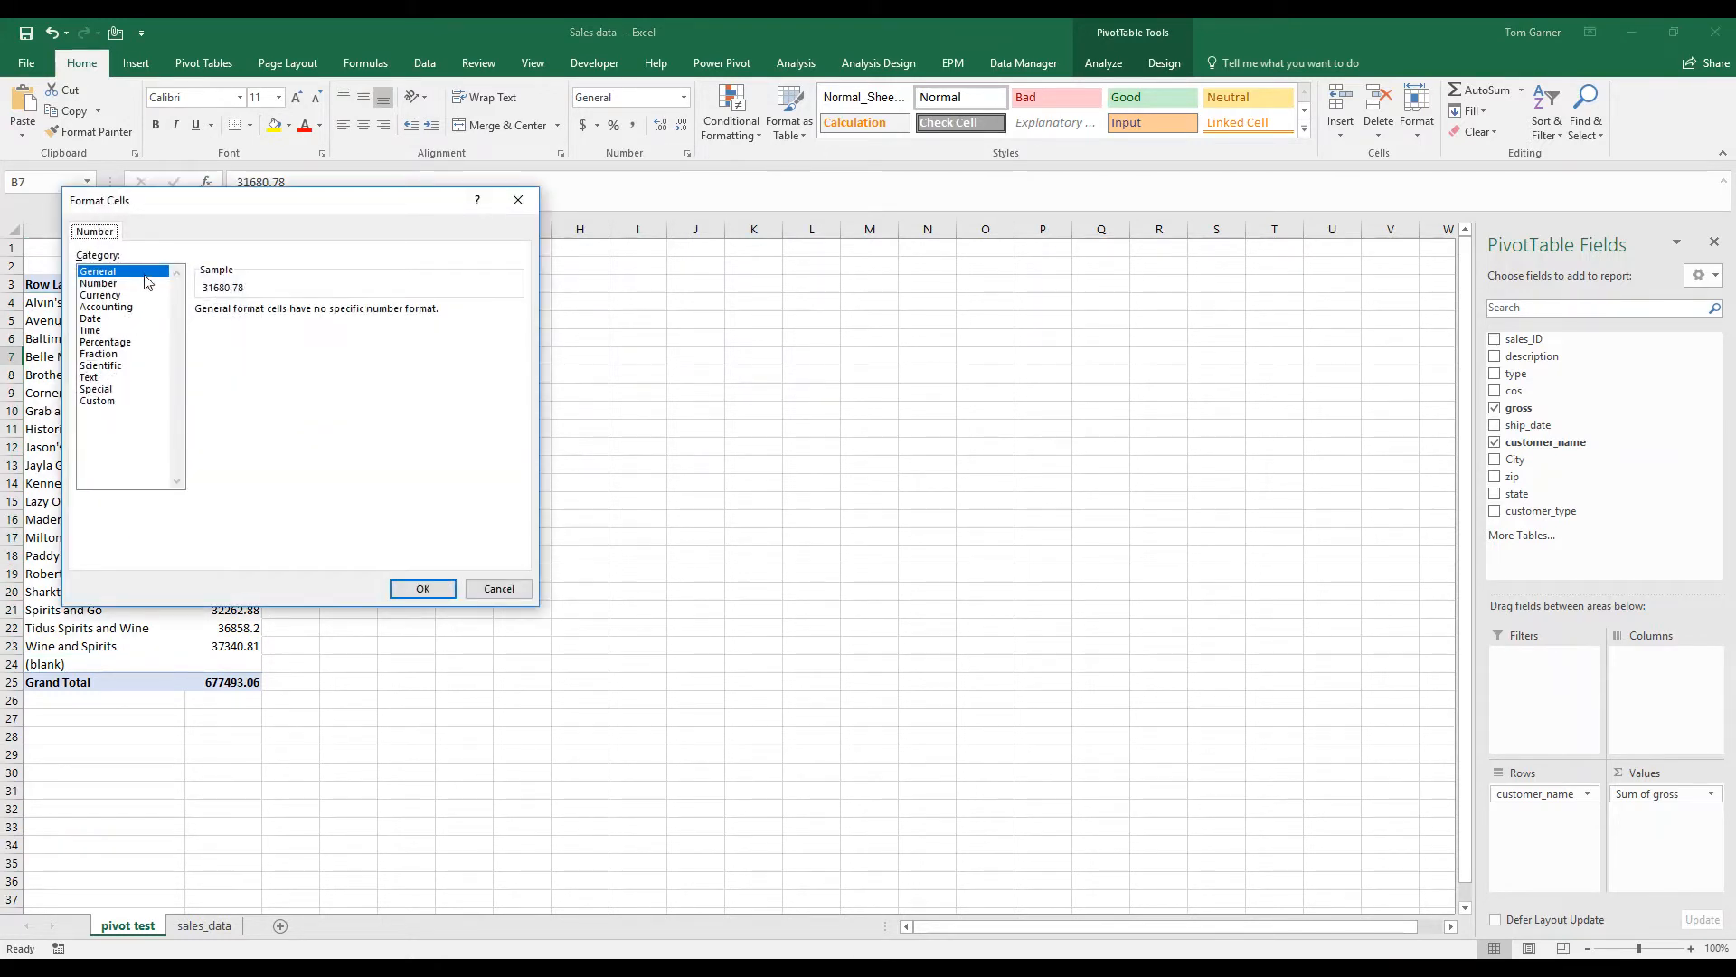
left_click_drag(219, 215, 458, 233)
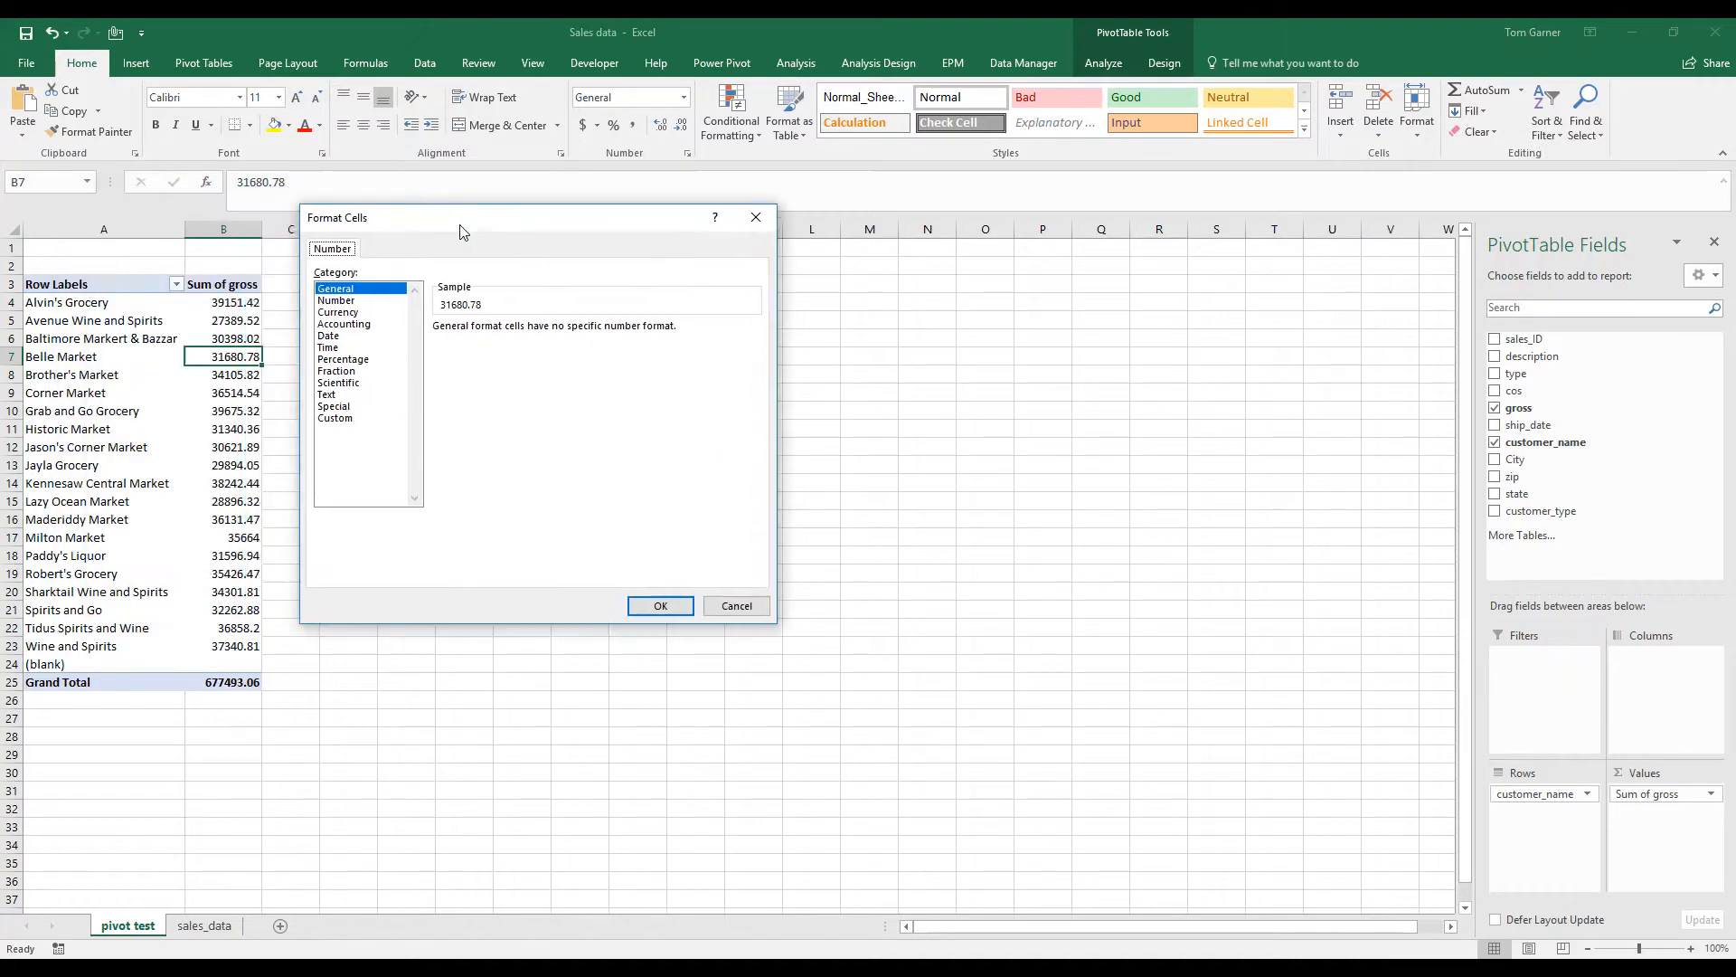
left_click(369, 314)
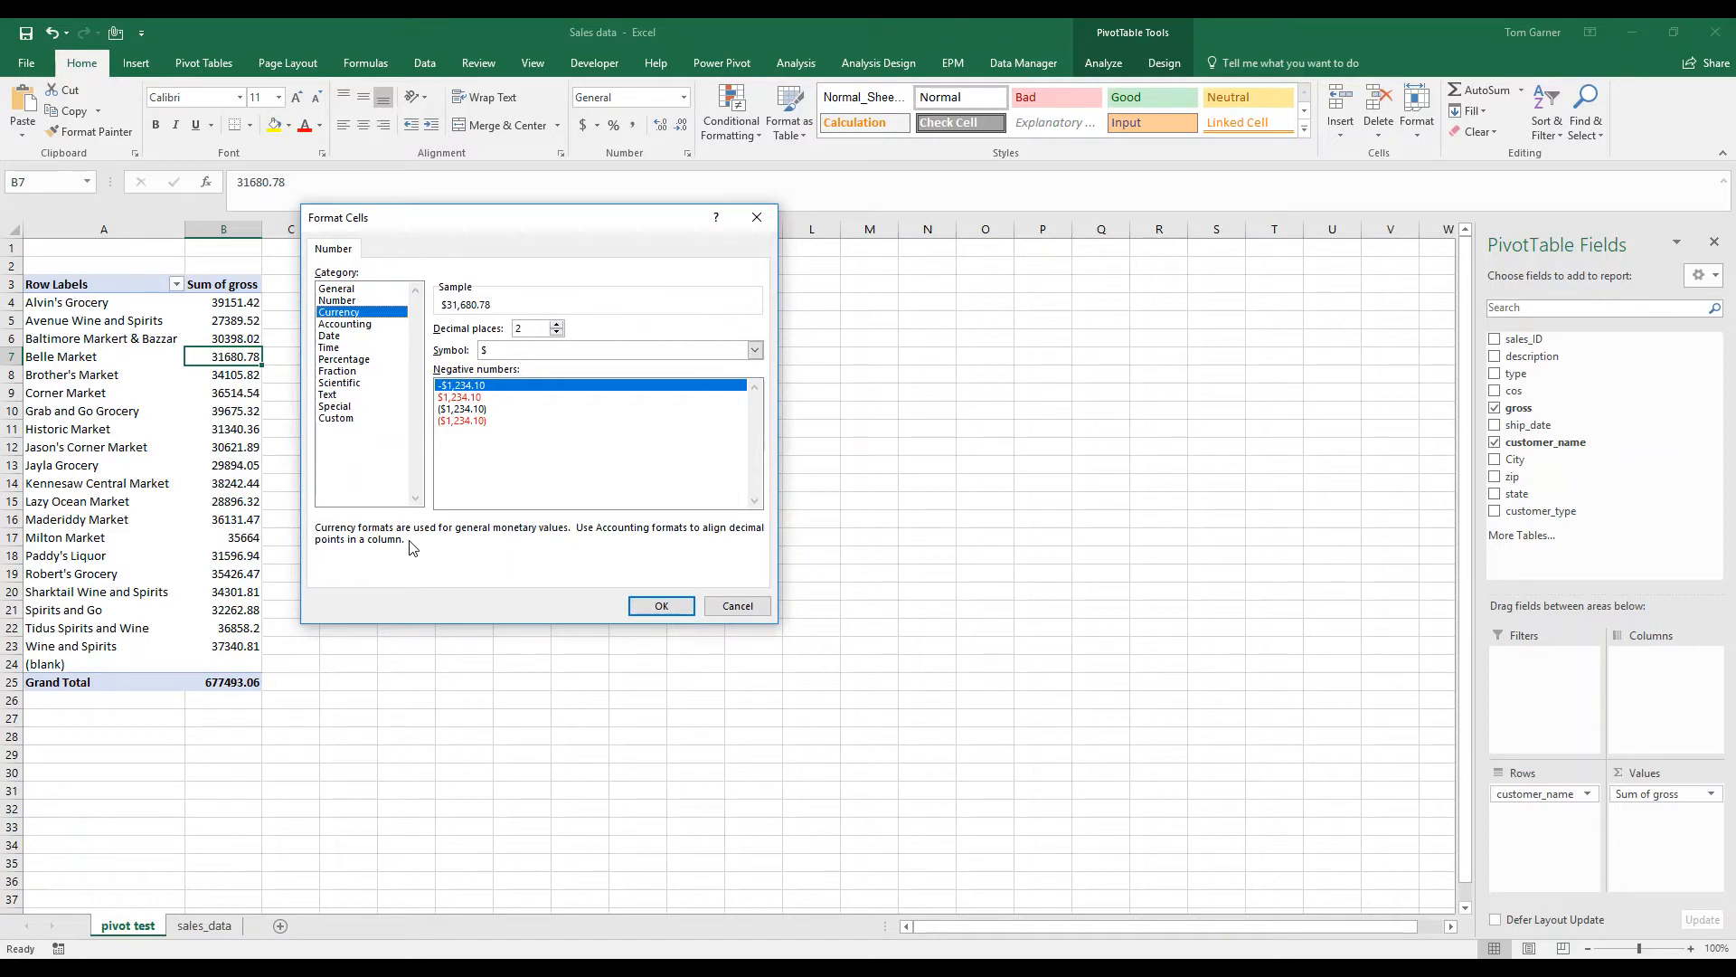
left_click(557, 333)
left_click(557, 333)
left_click(661, 605)
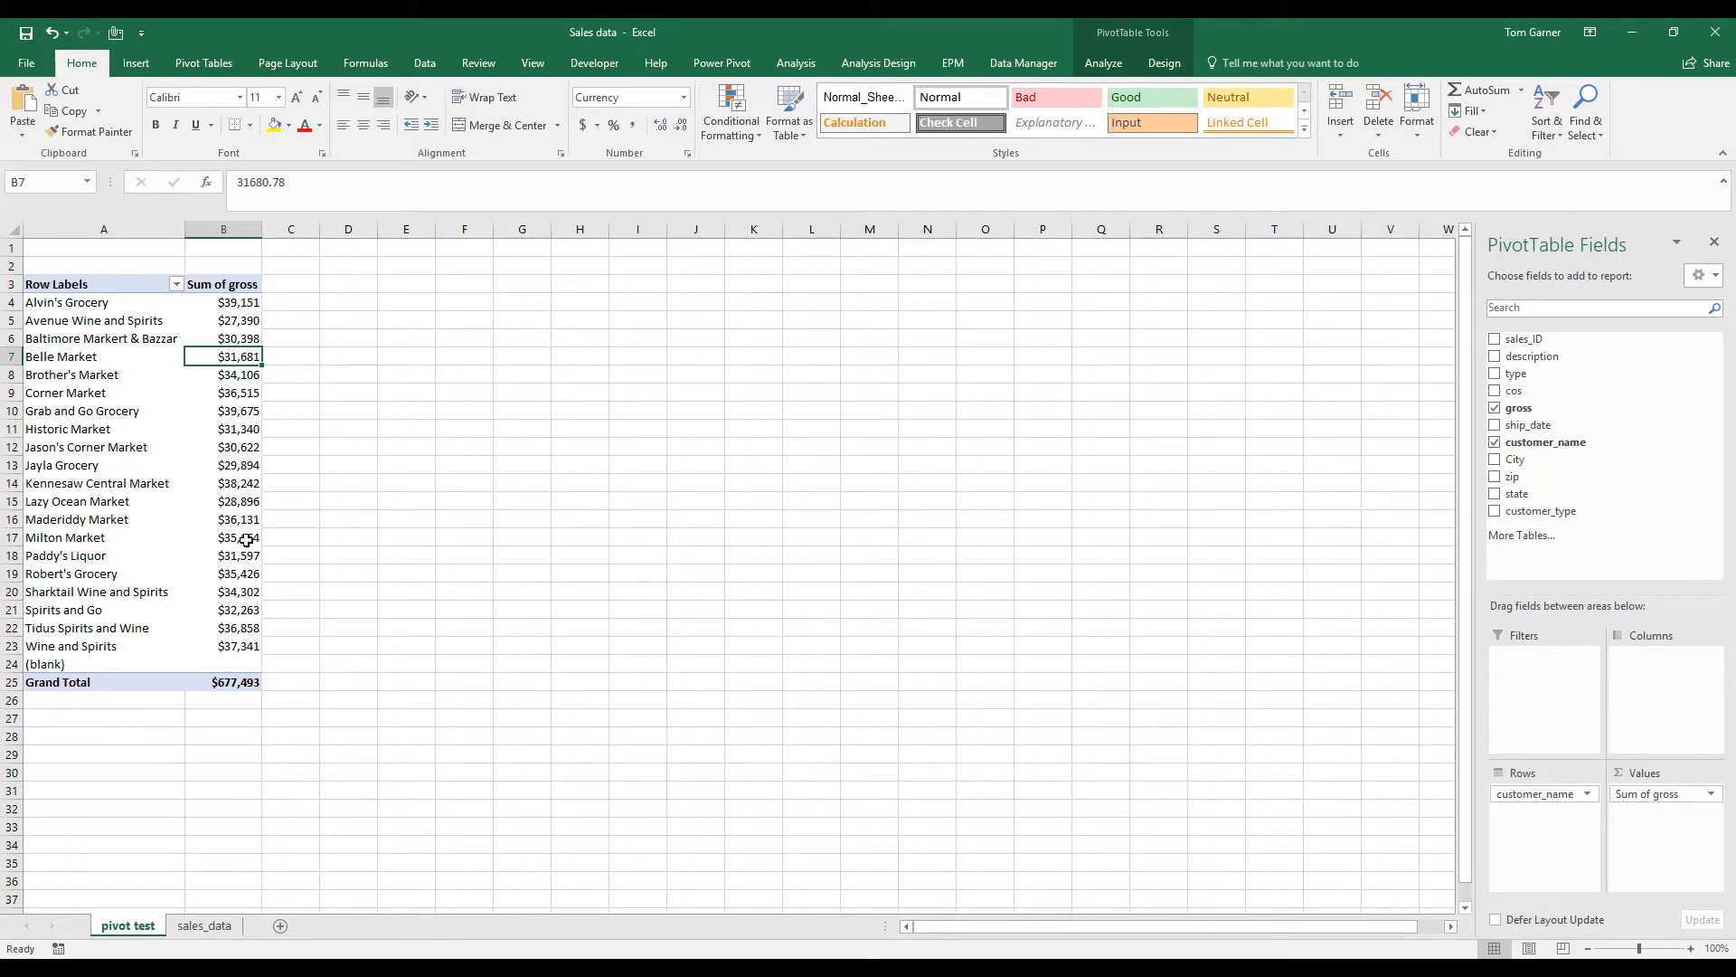
Sort the customer_name rows in descending order by Sum of gross and review the lowest and highest amounts
mouse_move(249, 537)
mouse_move(229, 356)
left_click(177, 284)
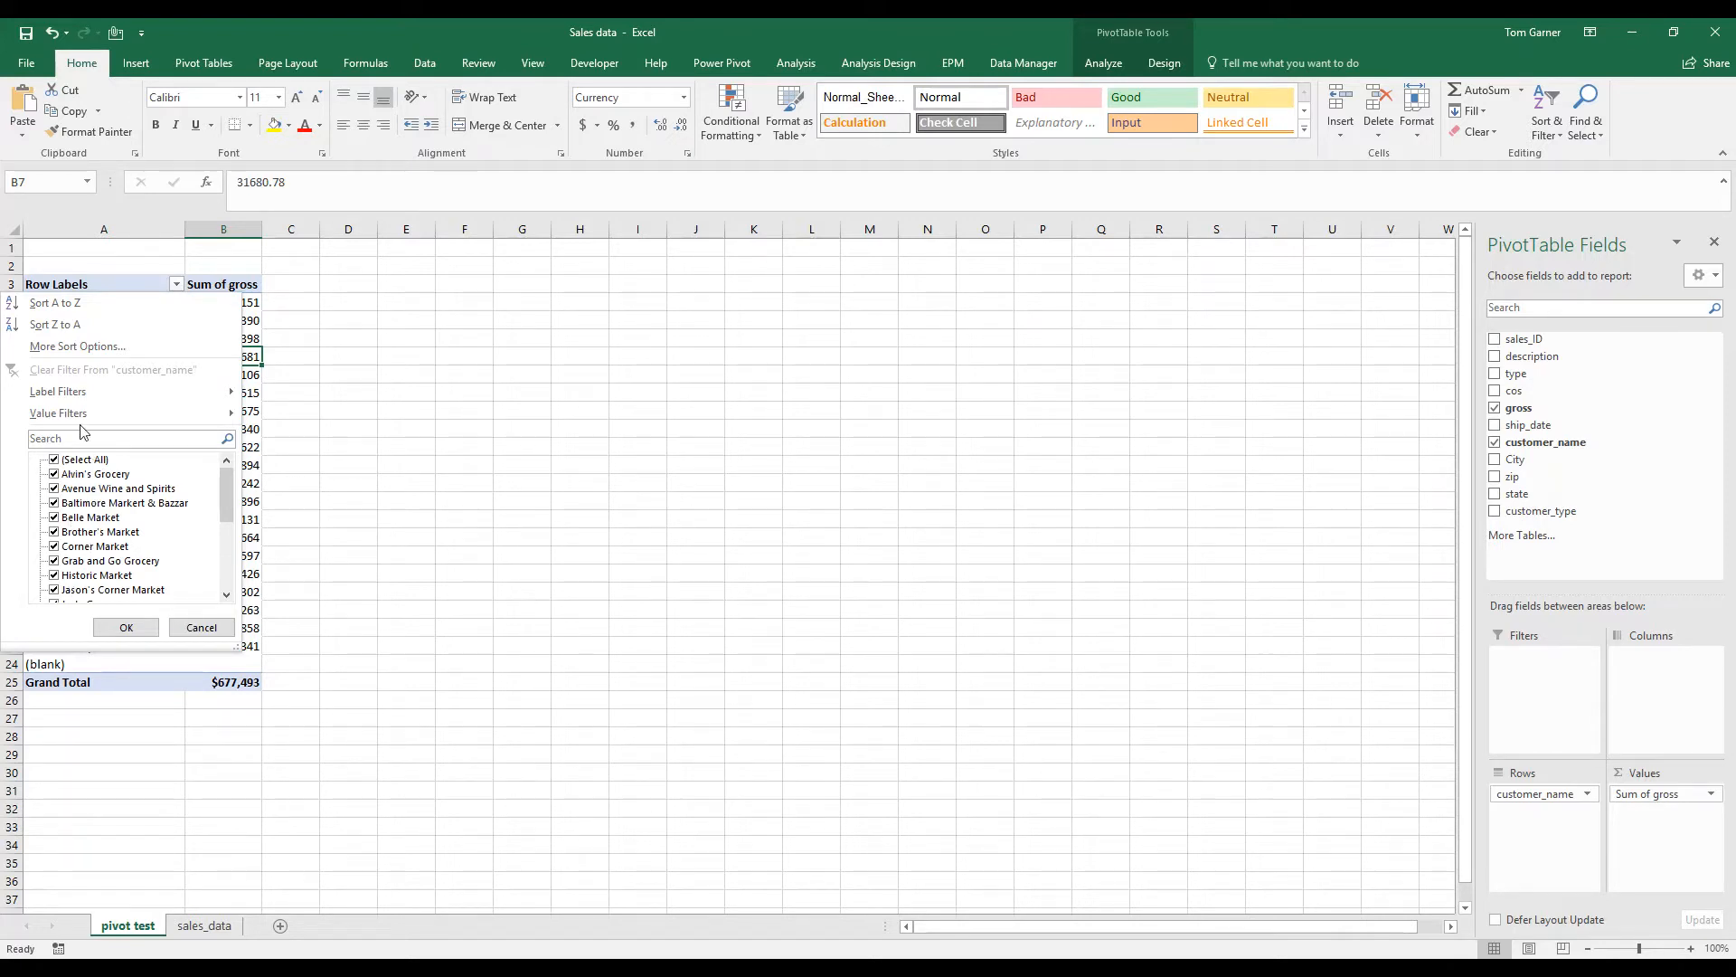
left_click(107, 344)
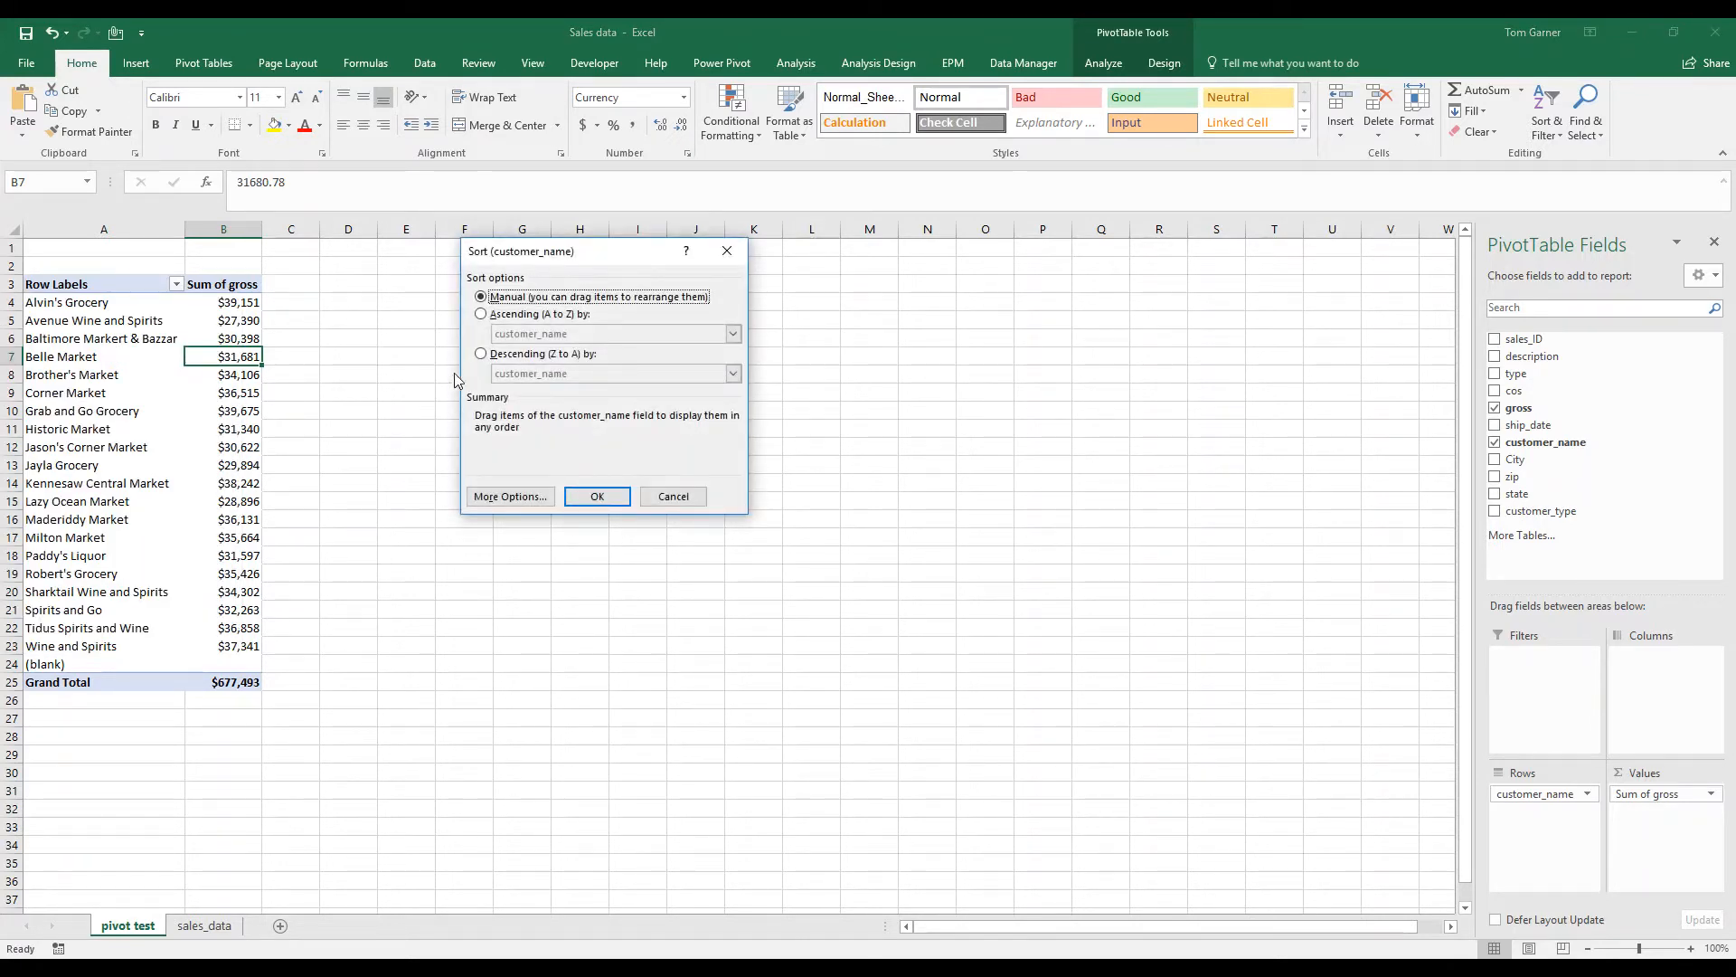
left_click(482, 355)
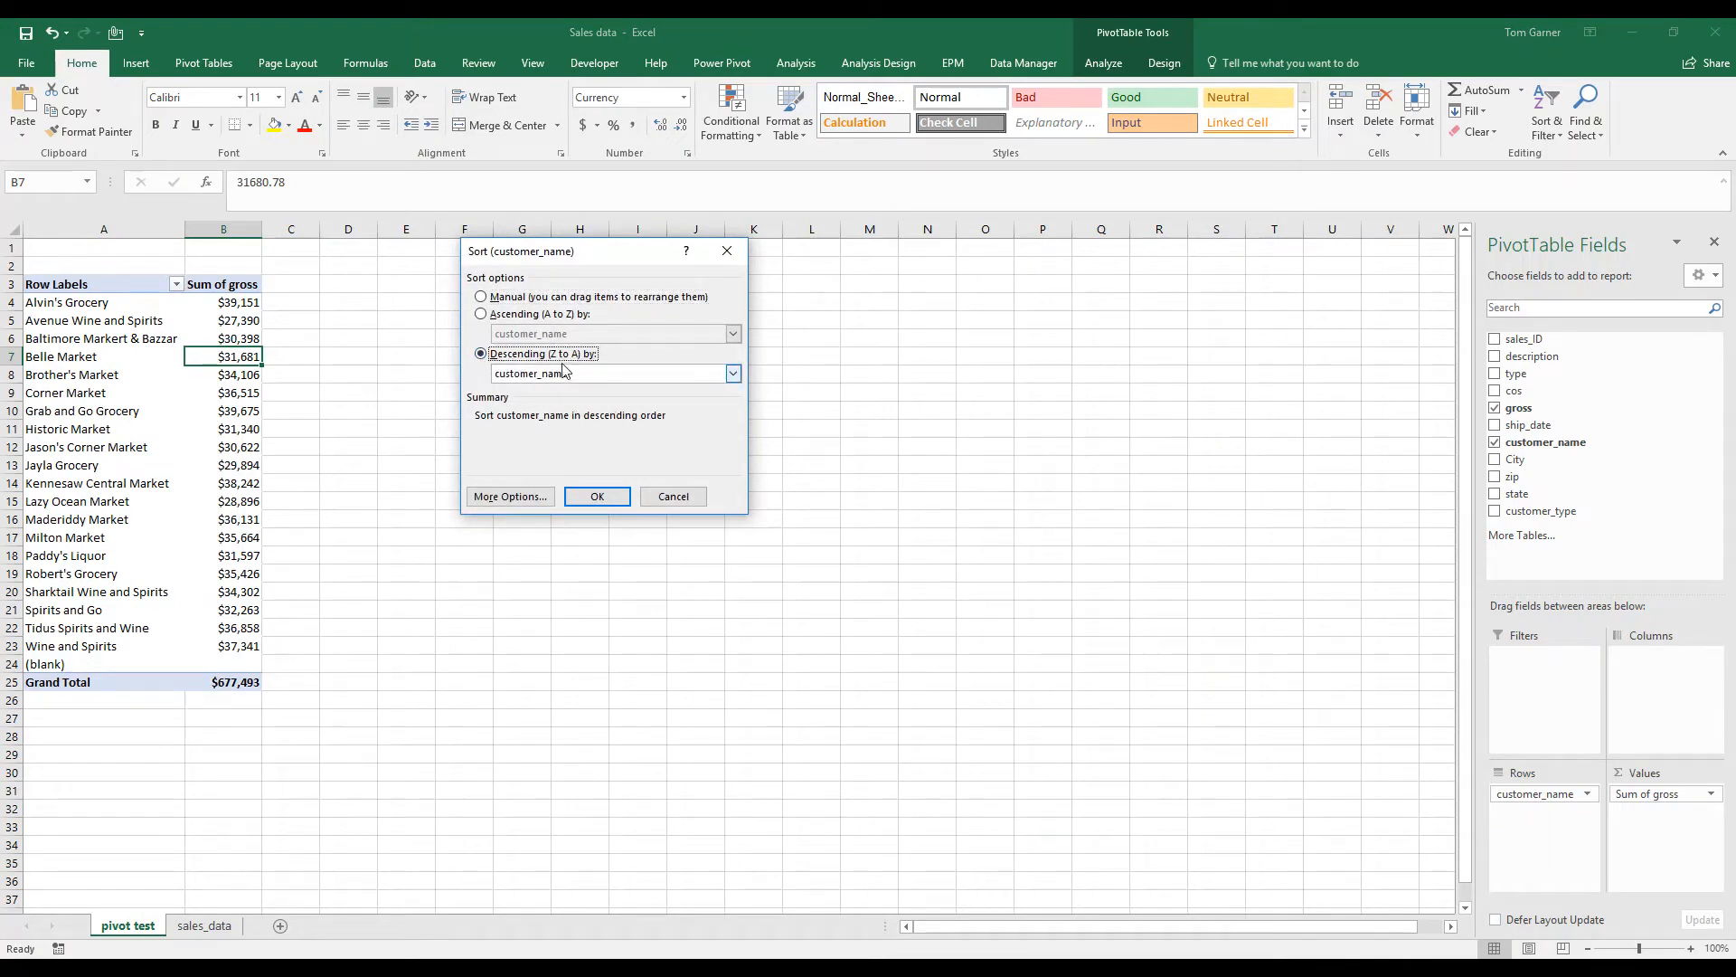
left_click(734, 378)
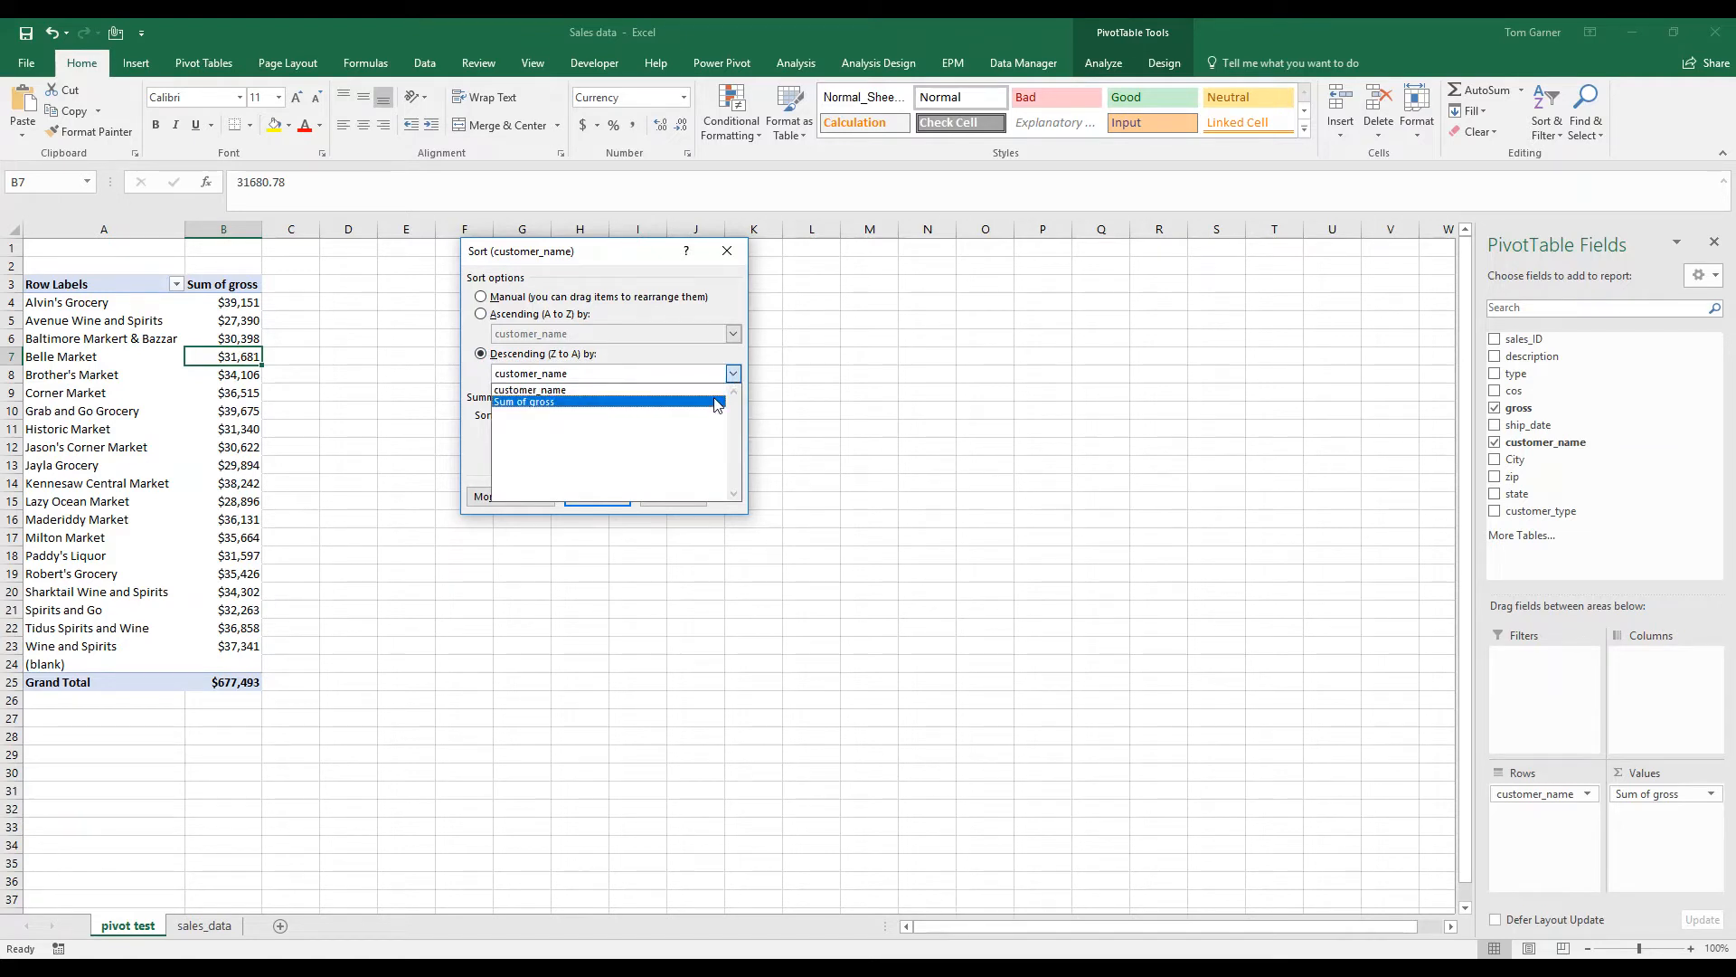
left_click(716, 403)
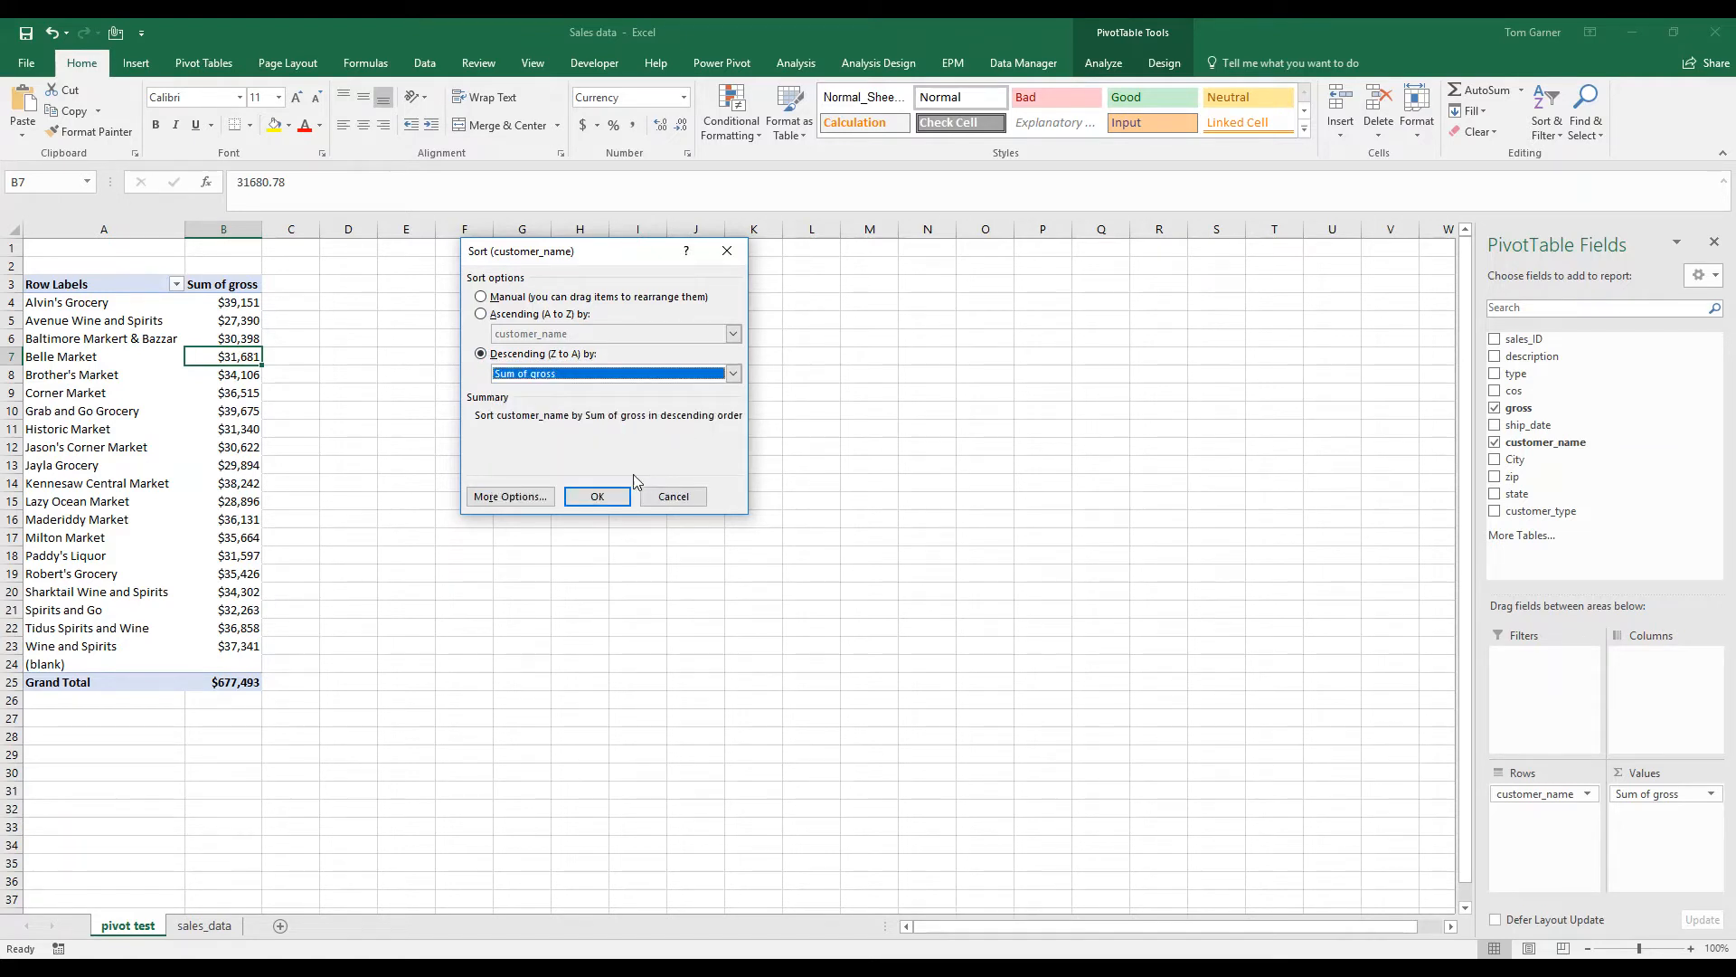
left_click(597, 497)
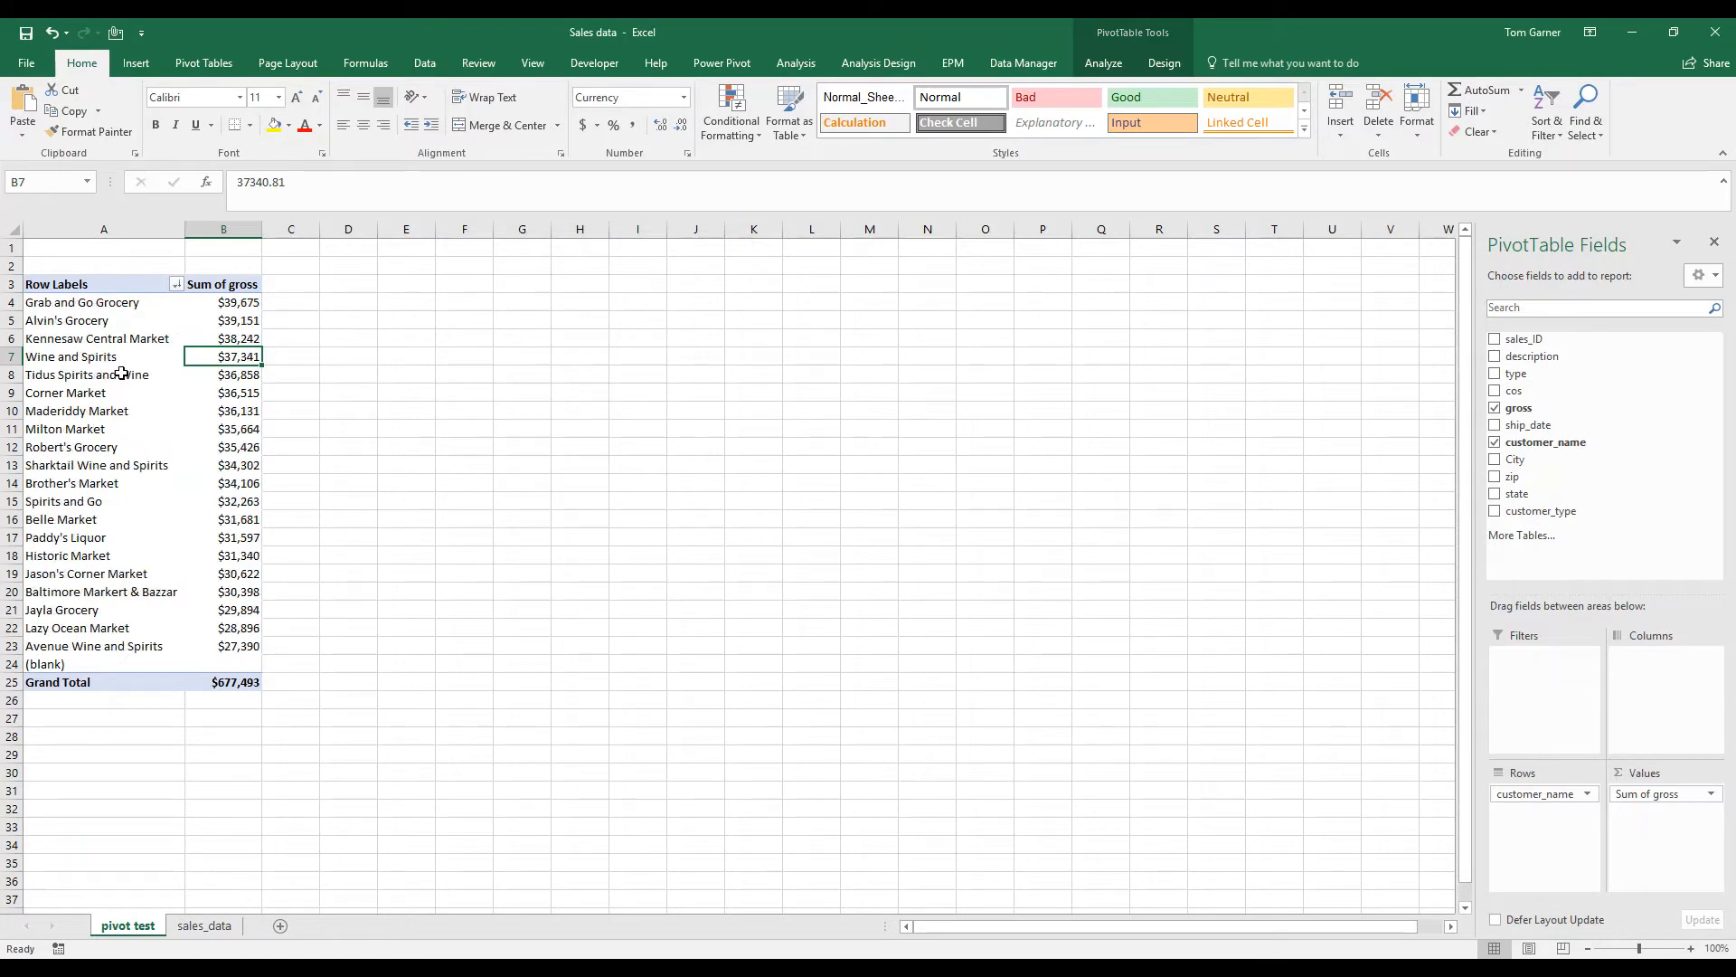
left_click(243, 646)
left_click(237, 303)
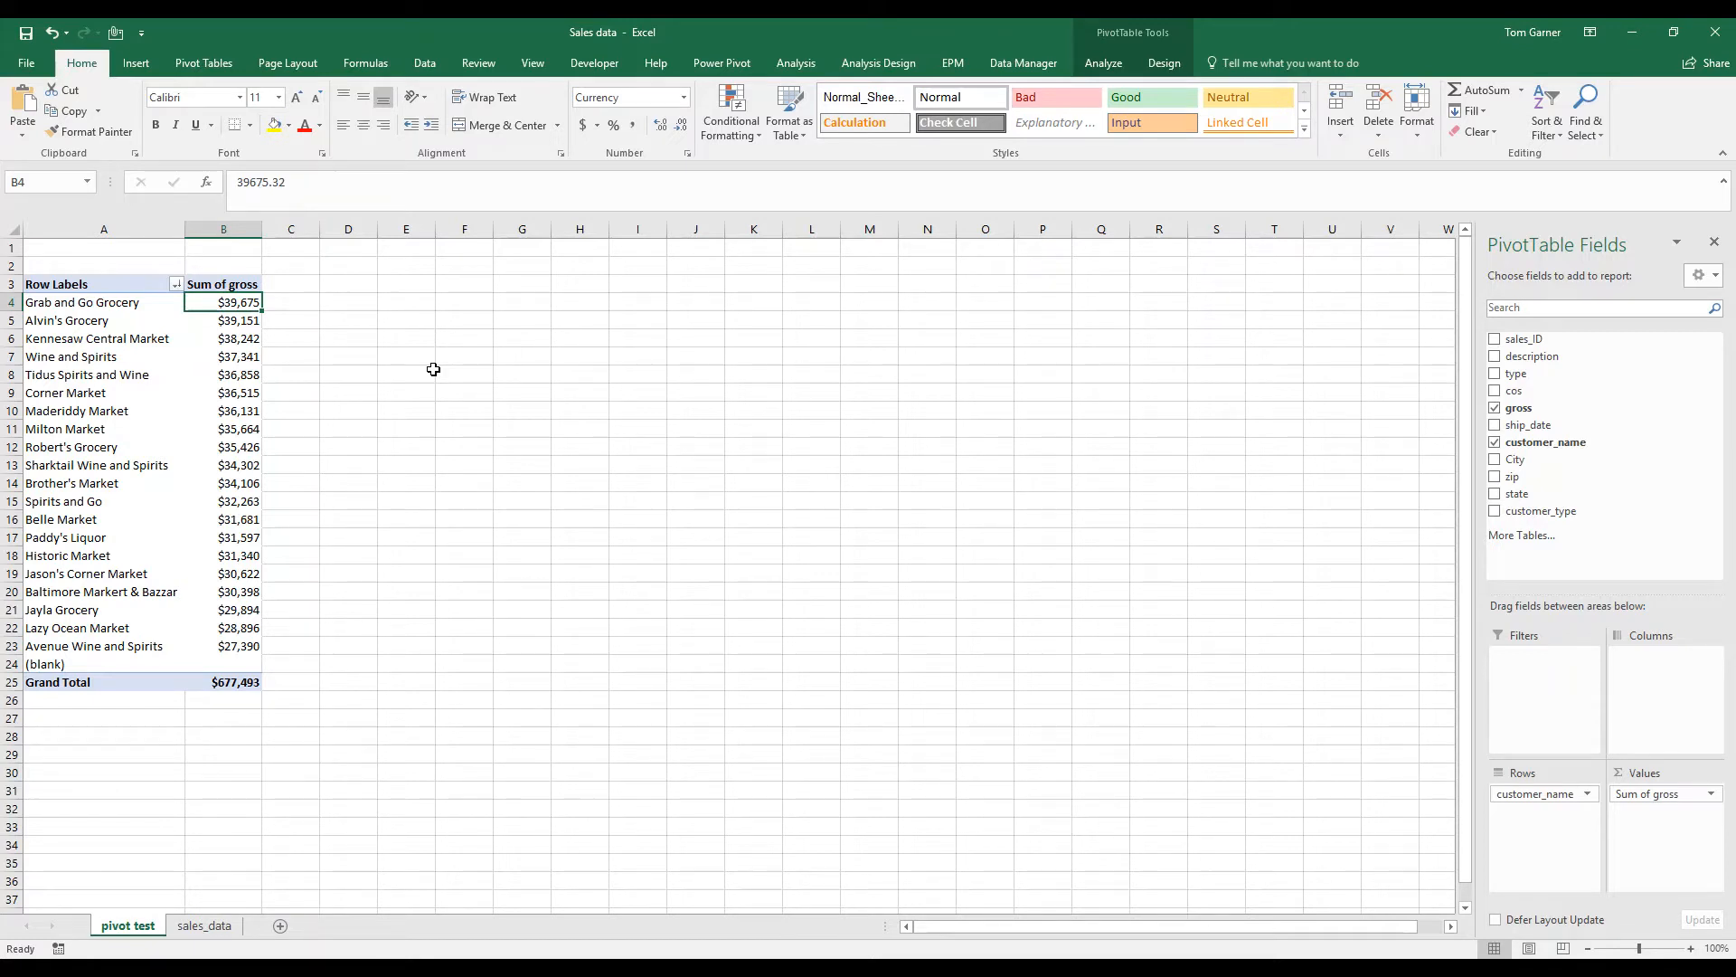
Add the state field to the PivotTable rows and place it above customer_name
left_click(130, 304)
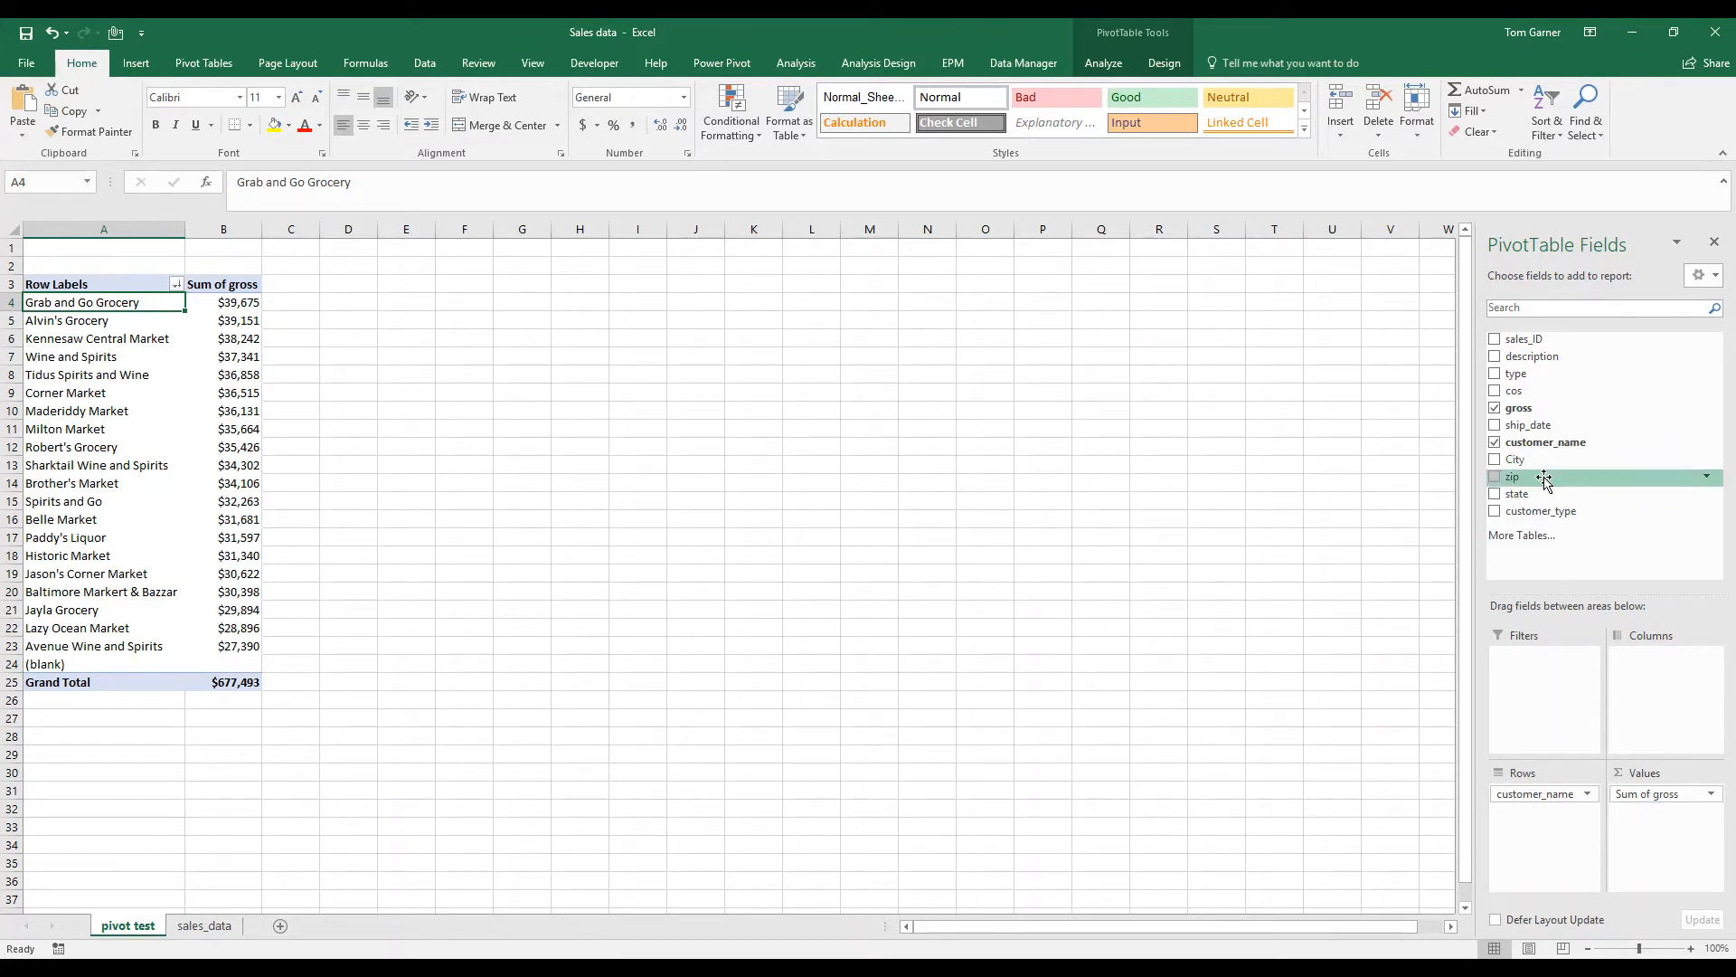
left_click_drag(1537, 495, 1522, 823)
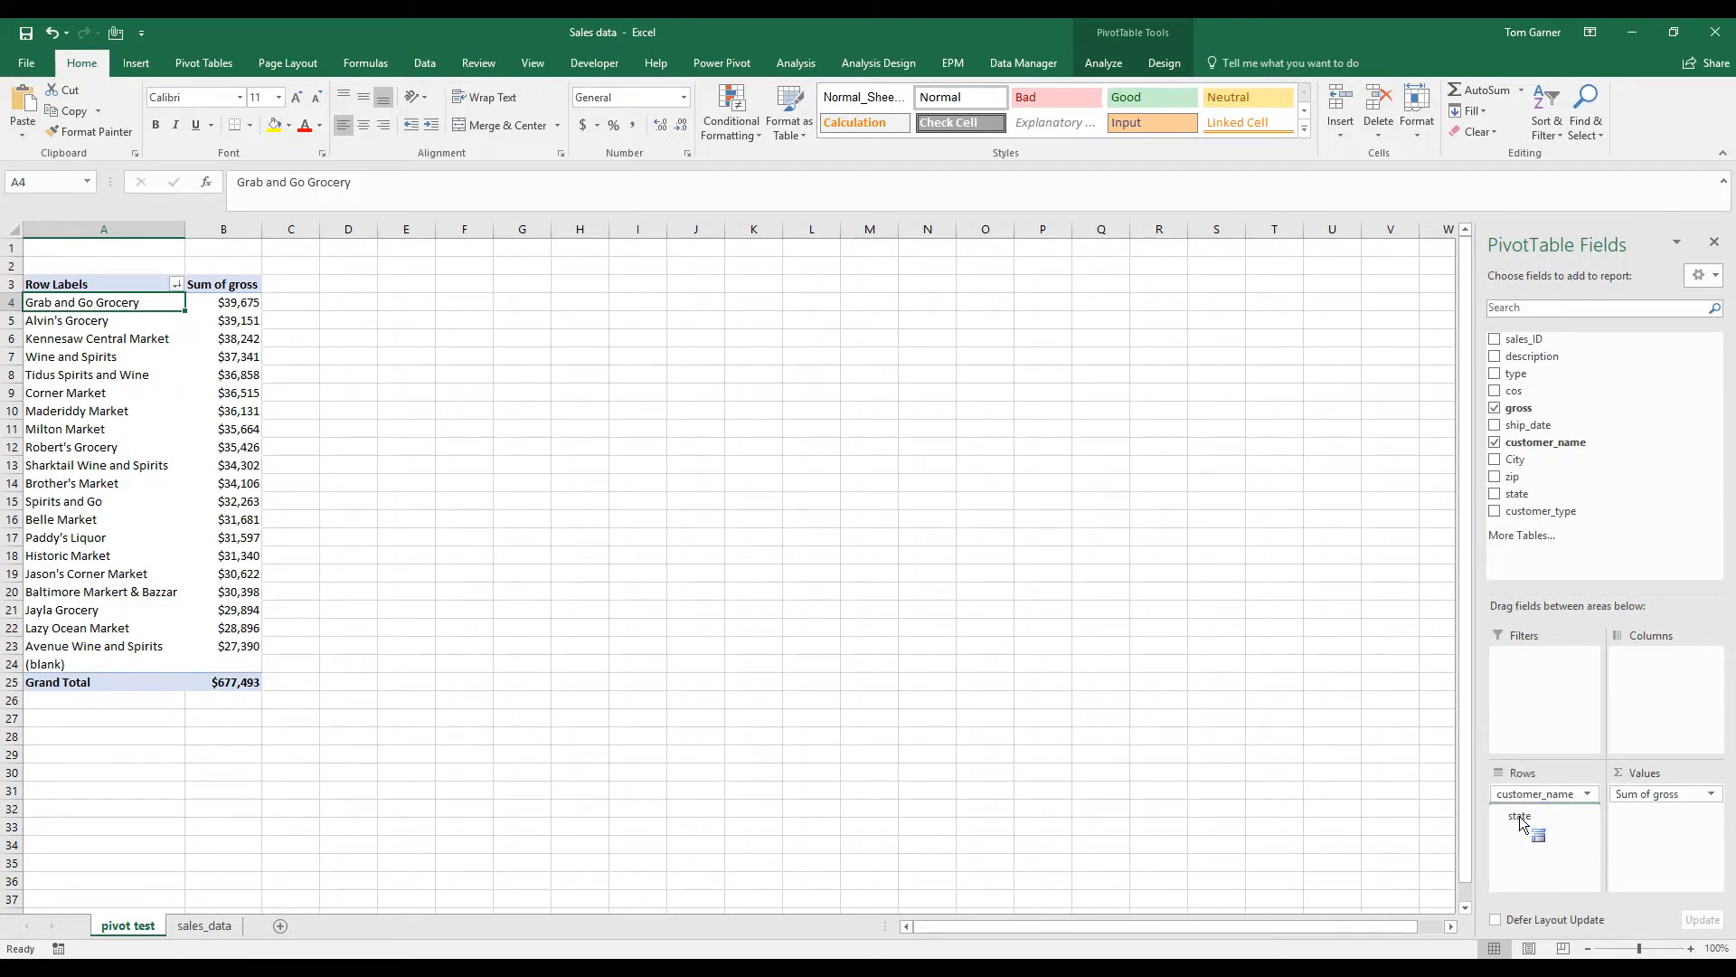
left_click_drag(1522, 823, 1523, 818)
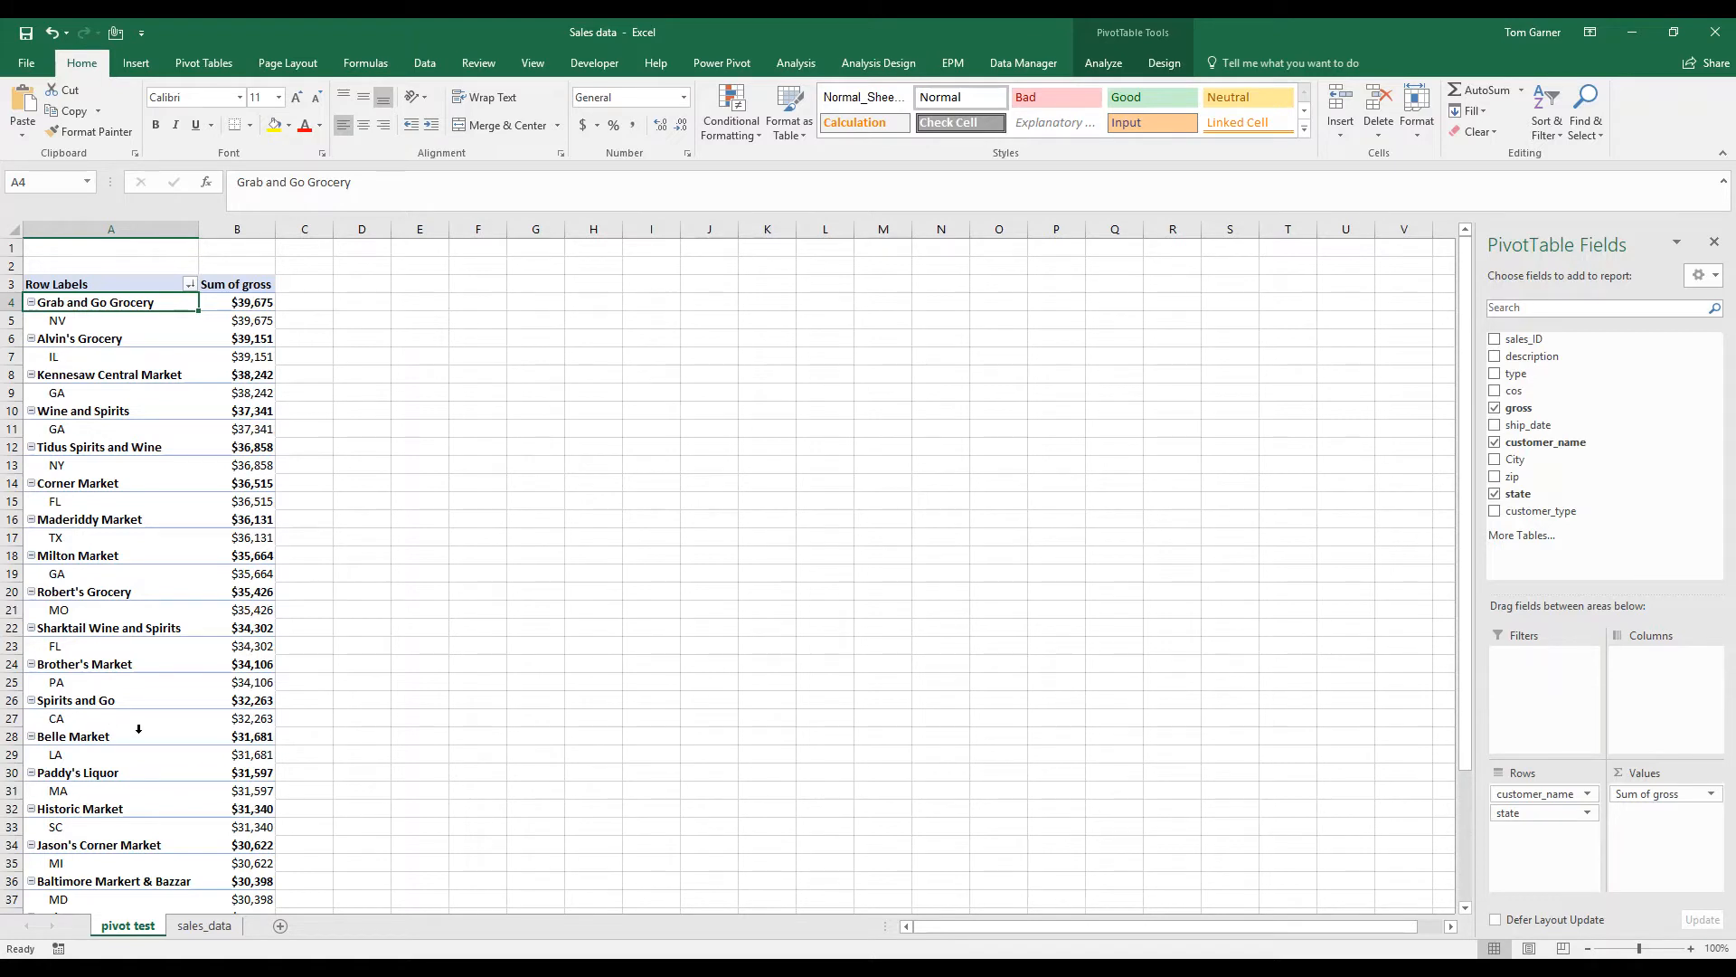
left_click(1527, 812)
left_click_drag(1526, 812, 1530, 788)
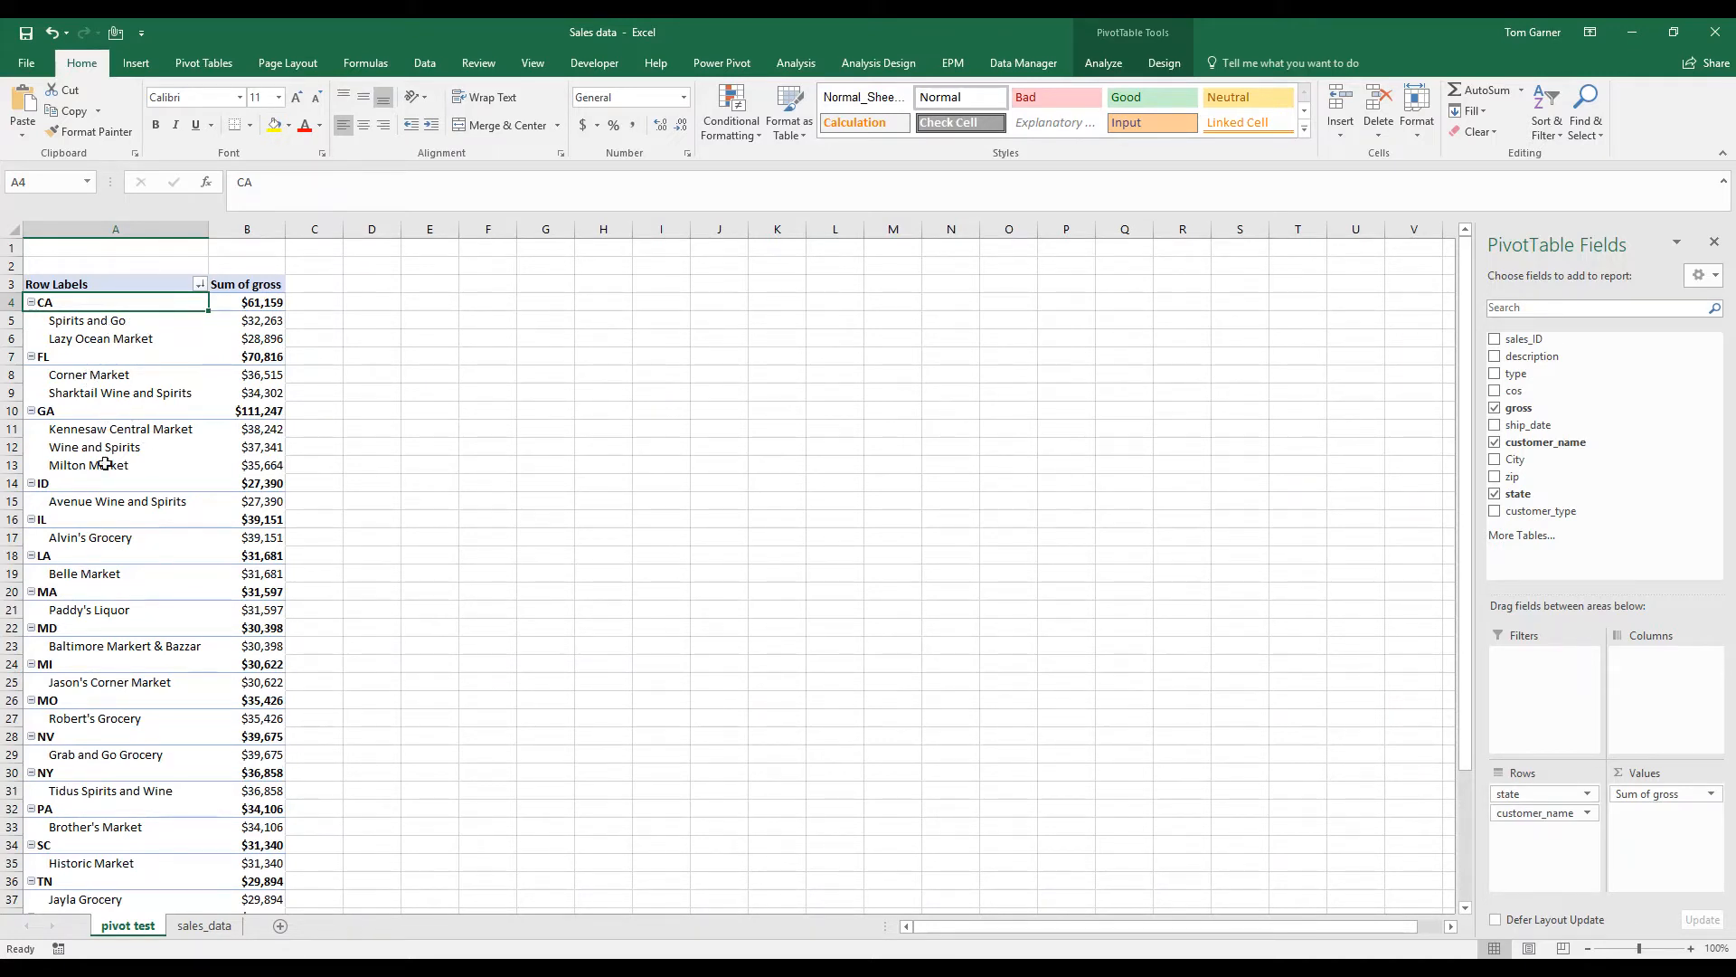
Collapse the CA group and the entire state field, and briefly expand TN to check its customers
mouse_move(102, 790)
mouse_move(86, 304)
right_click(121, 304)
mouse_move(244, 455)
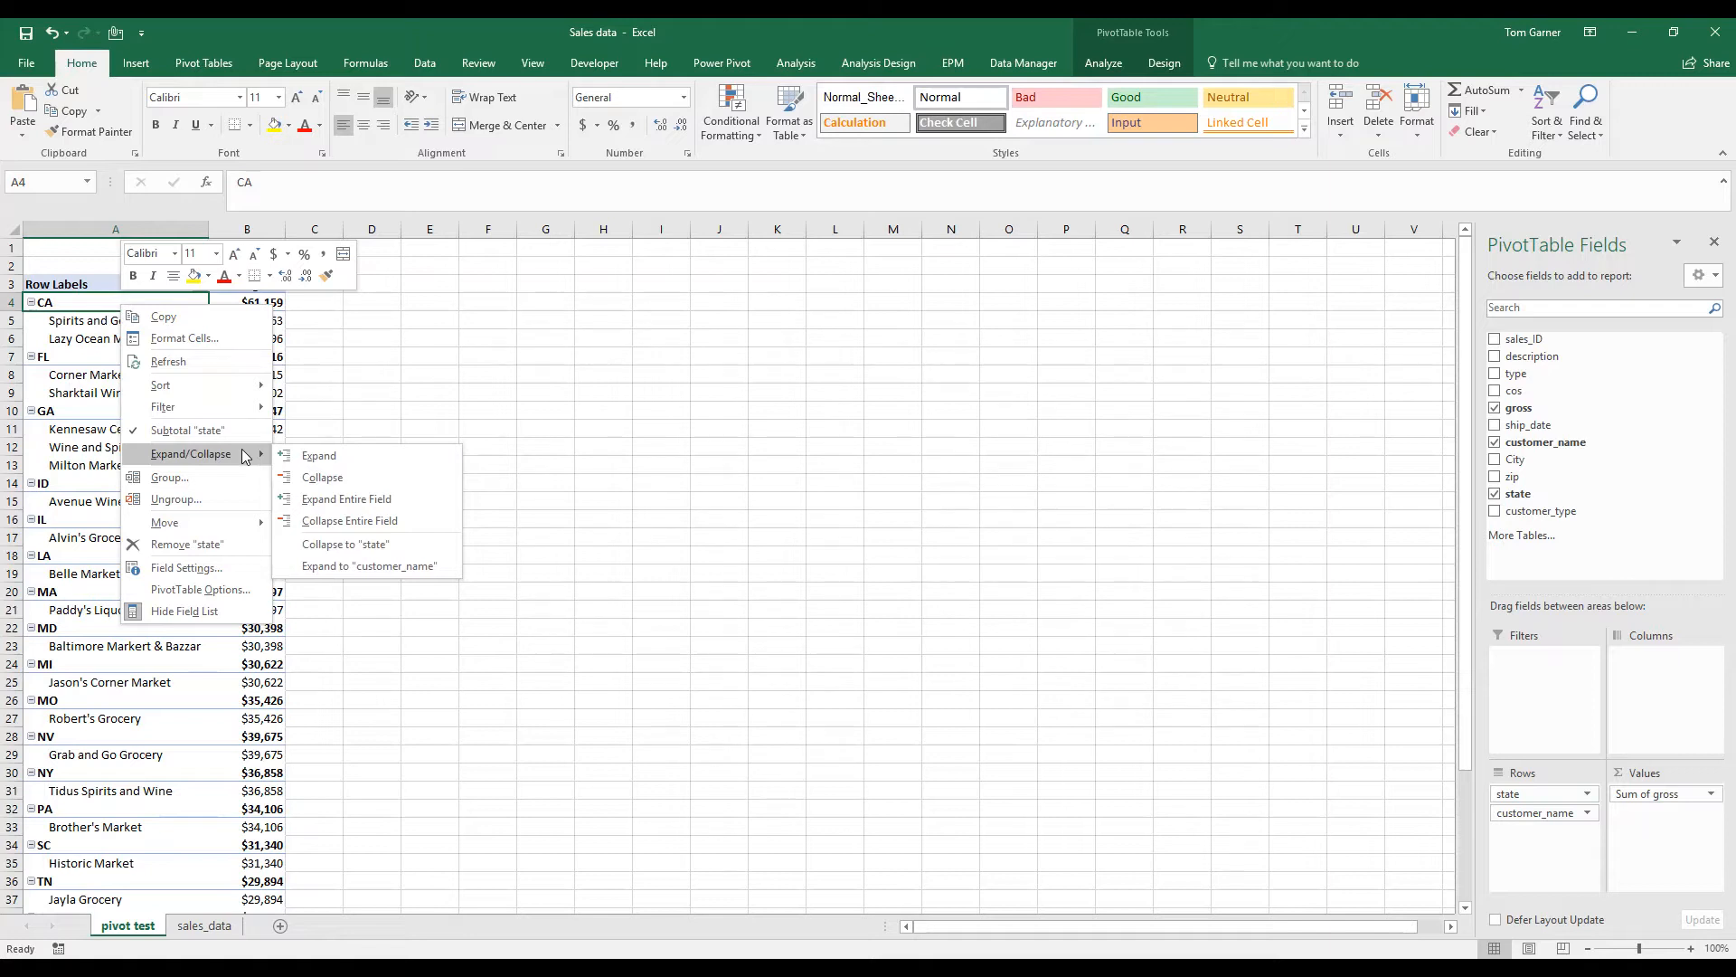
left_click(322, 477)
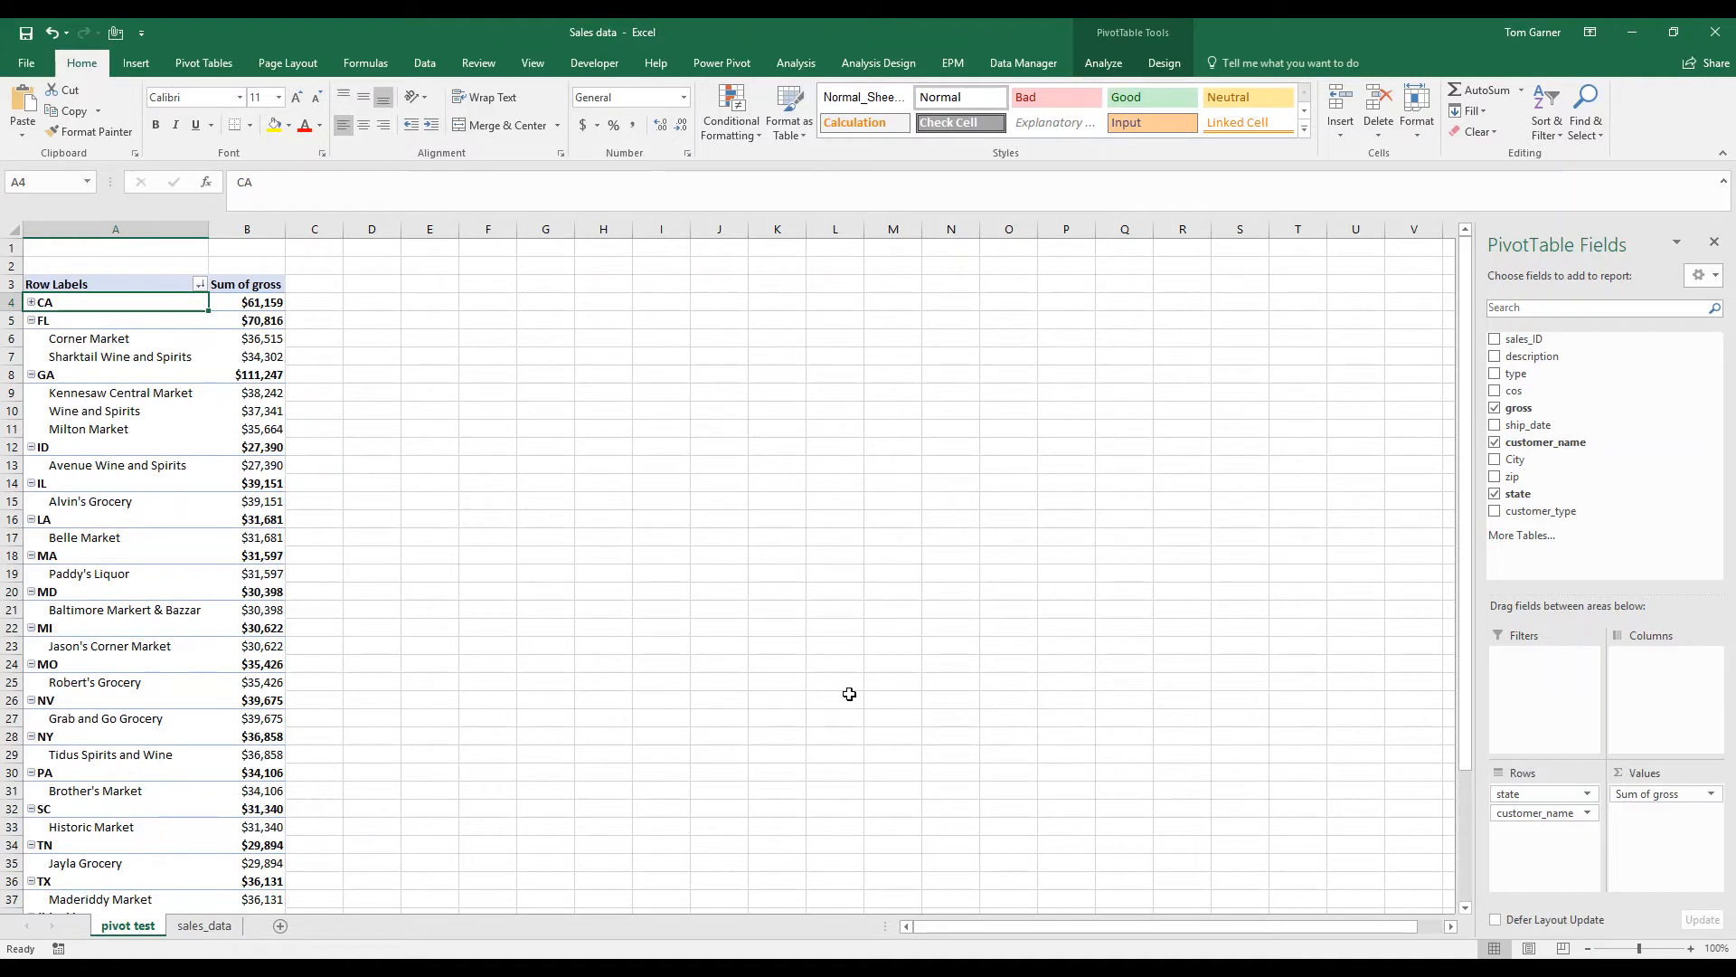
right_click(136, 304)
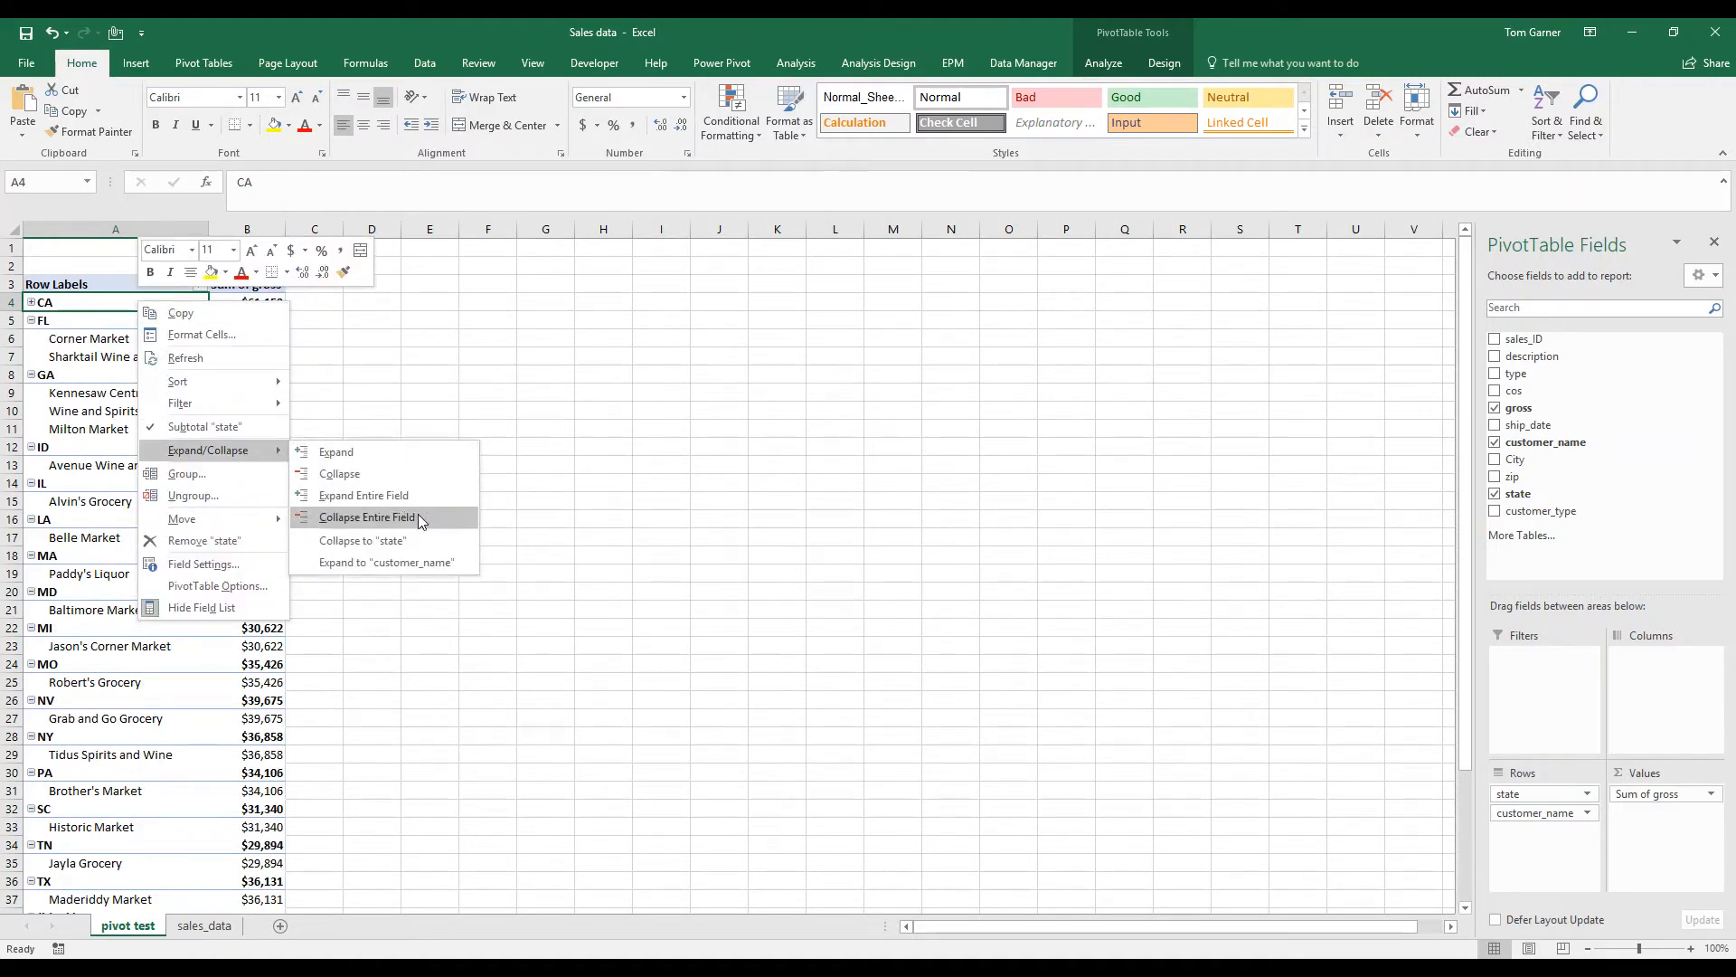
left_click(366, 518)
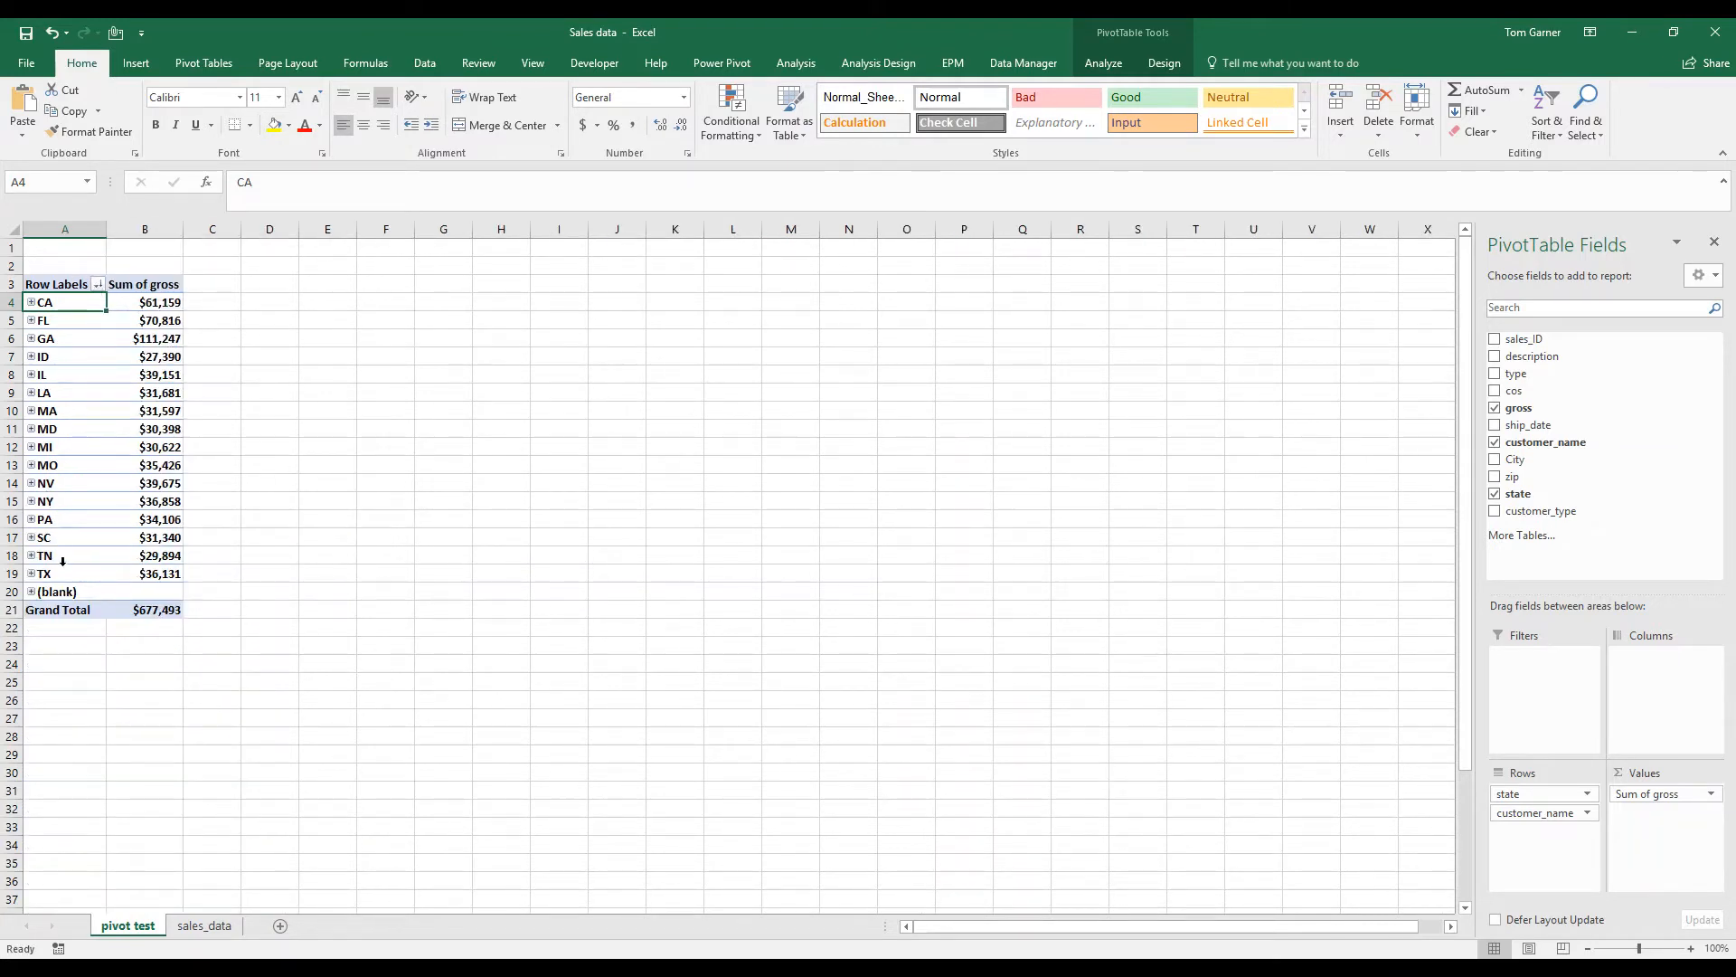
left_click(30, 556)
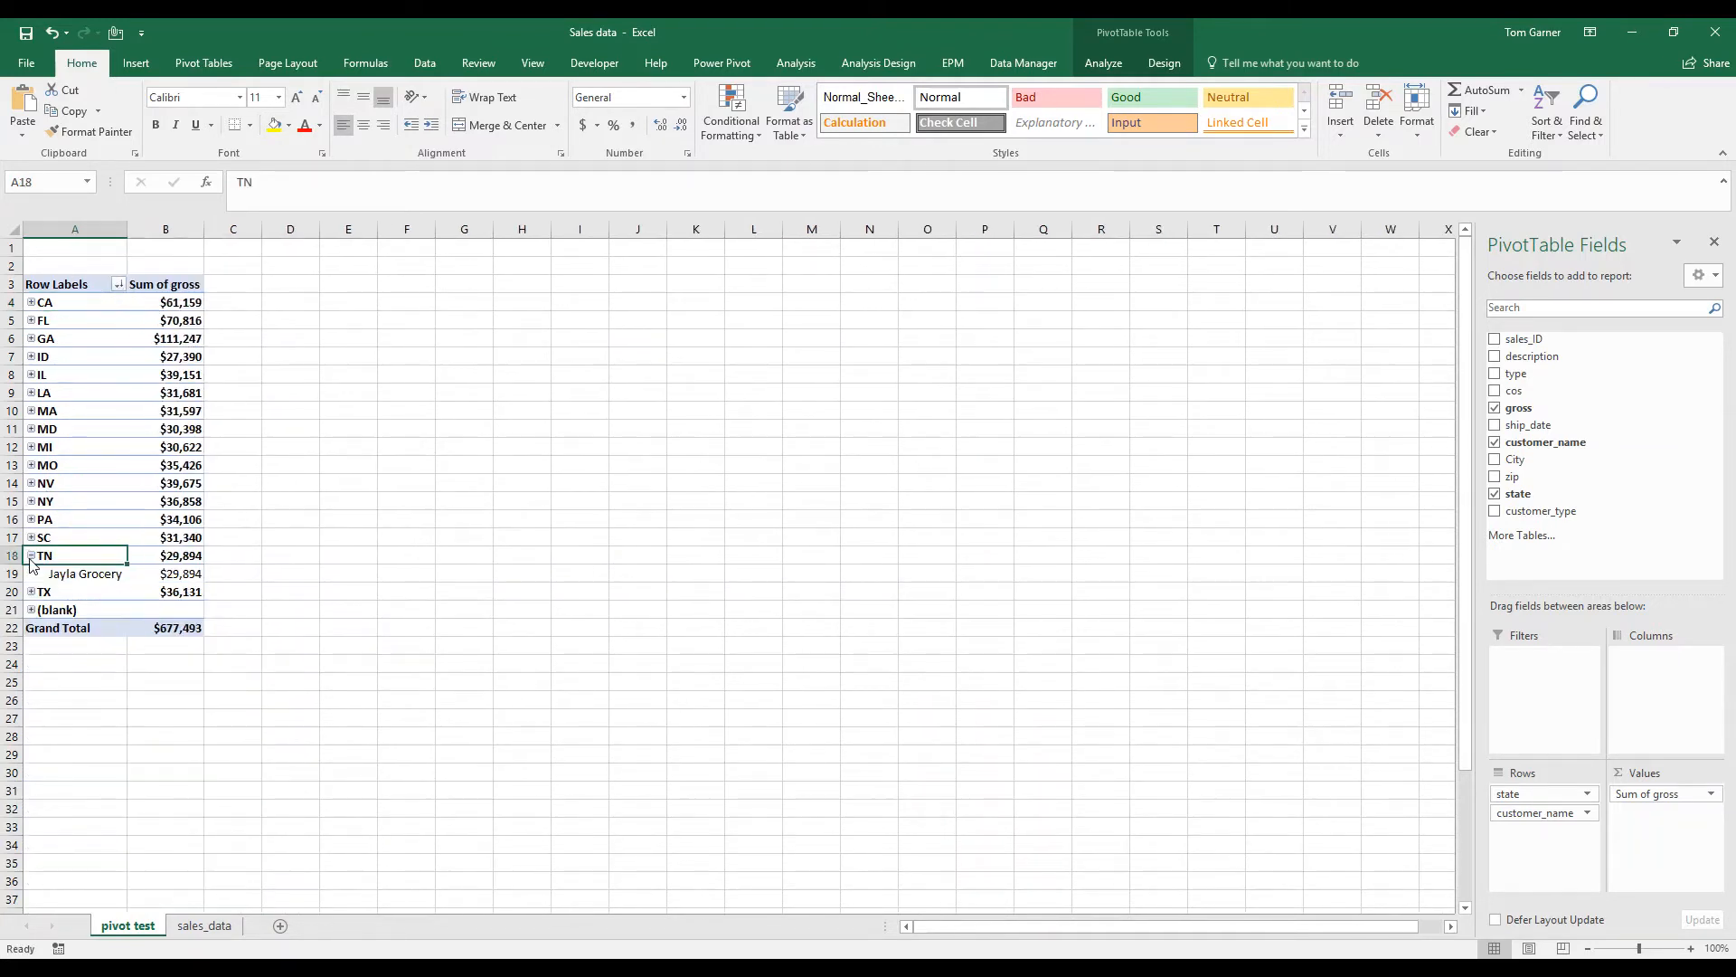
left_click(31, 556)
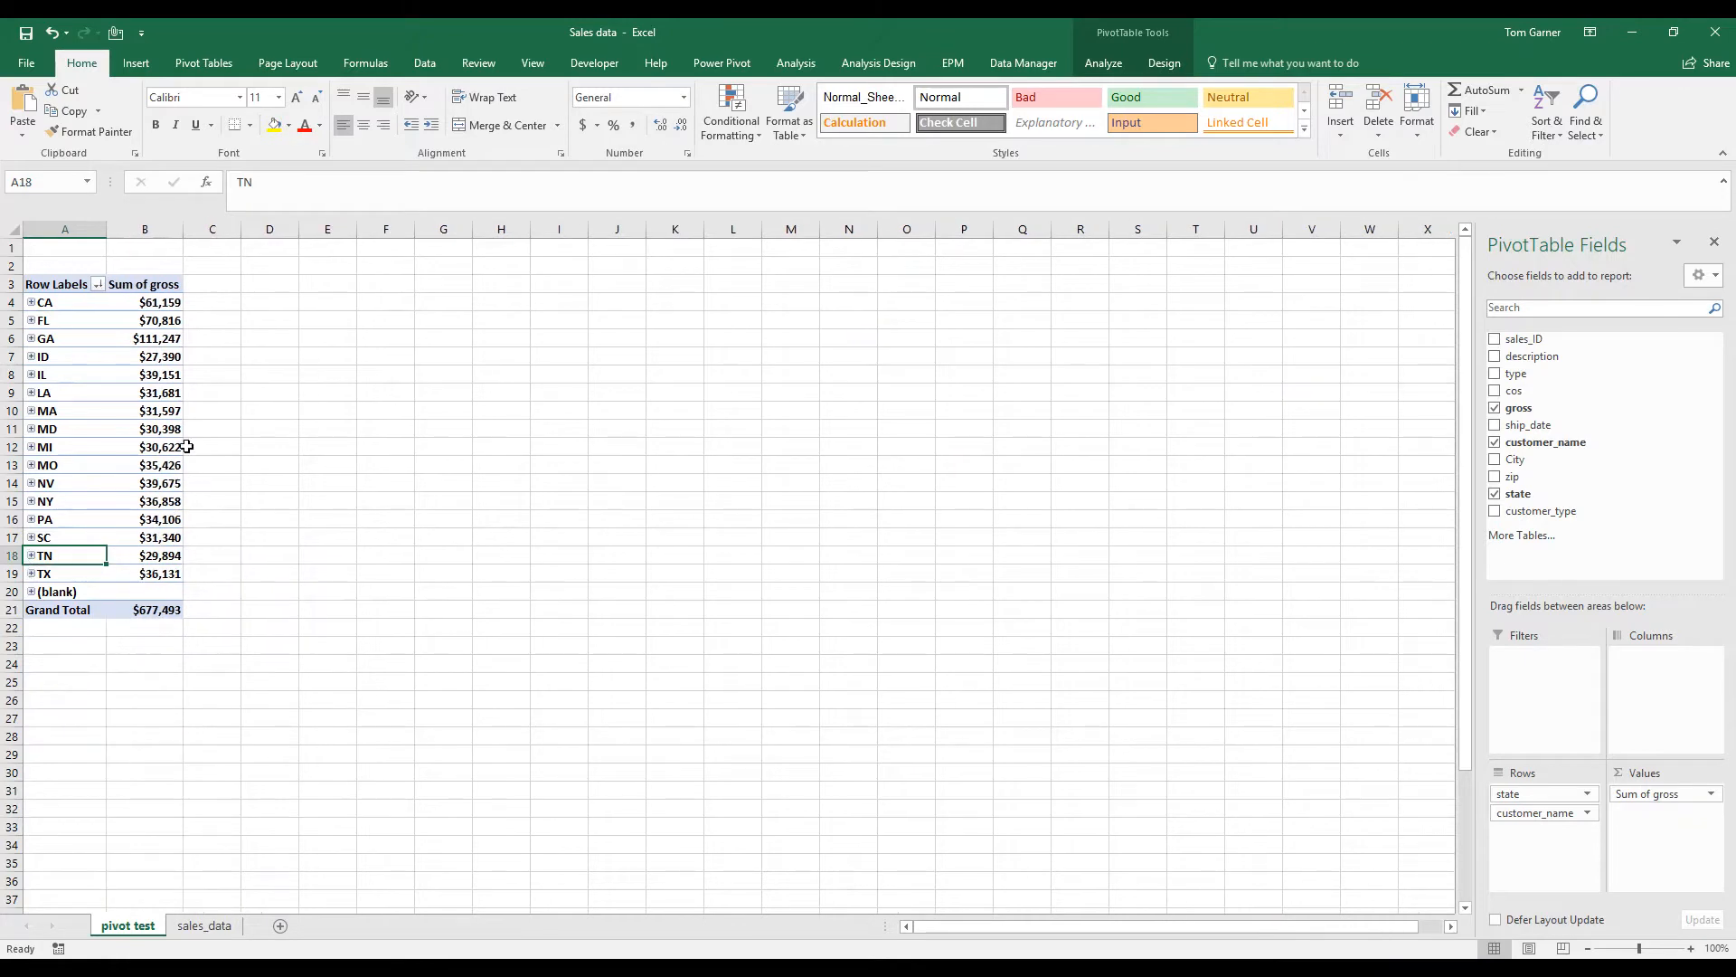
left_click(164, 357)
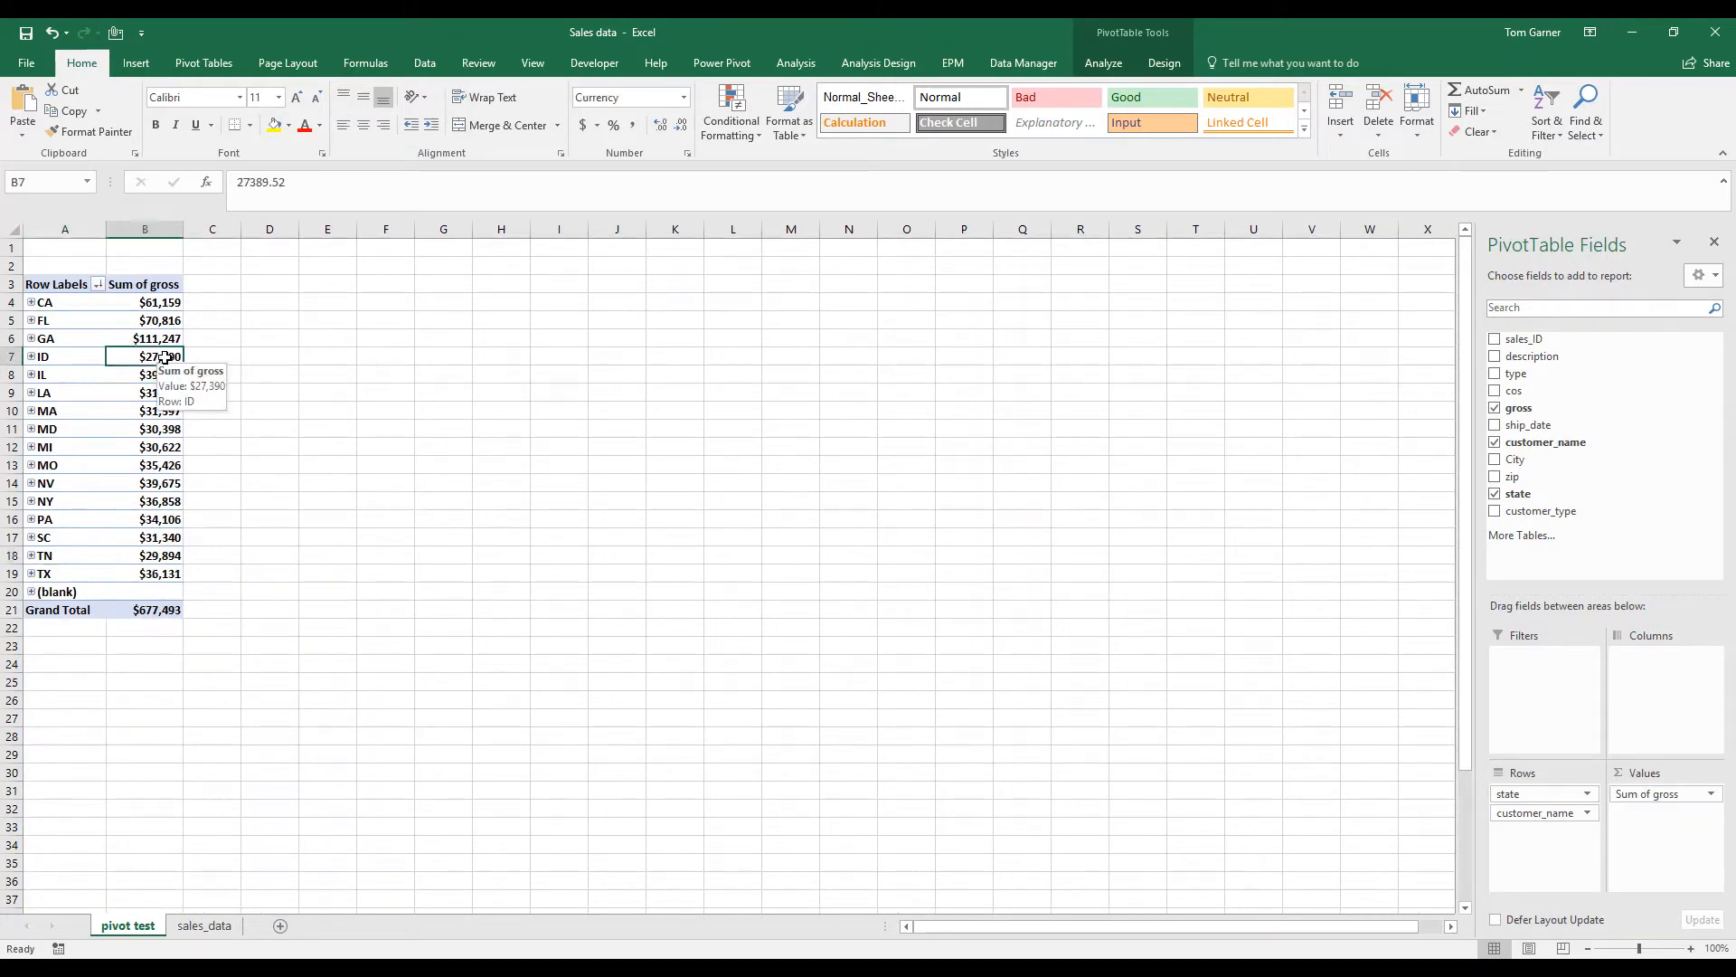
right_click(166, 359)
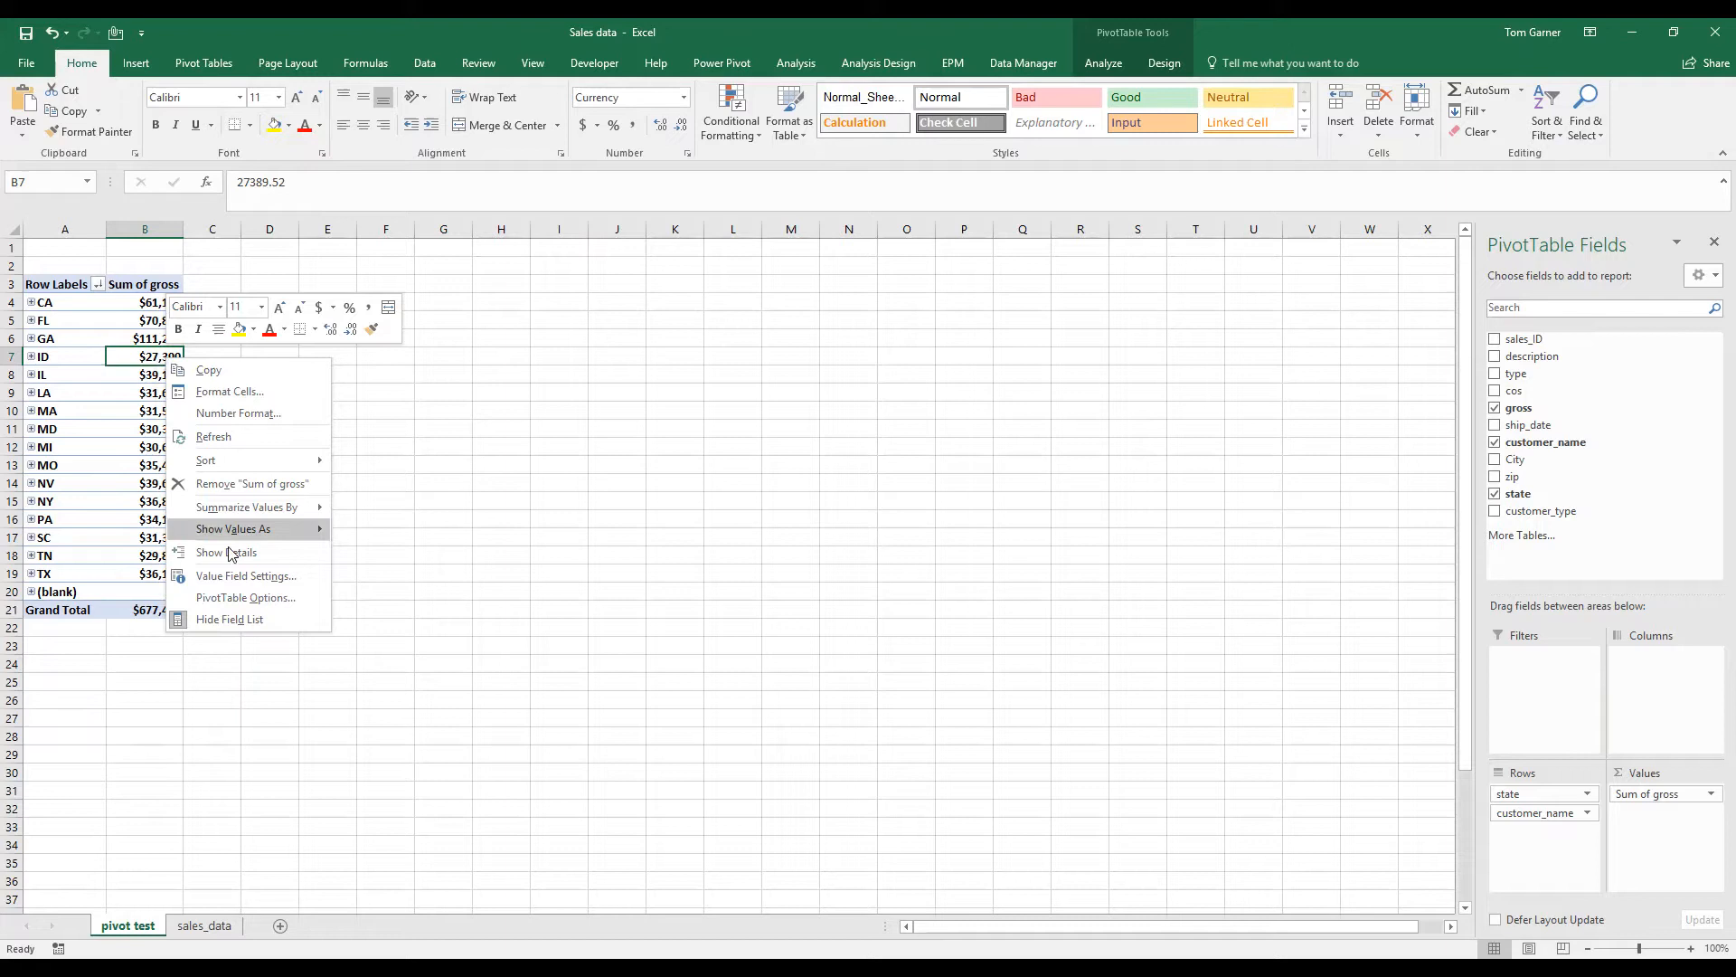
key("Escape")
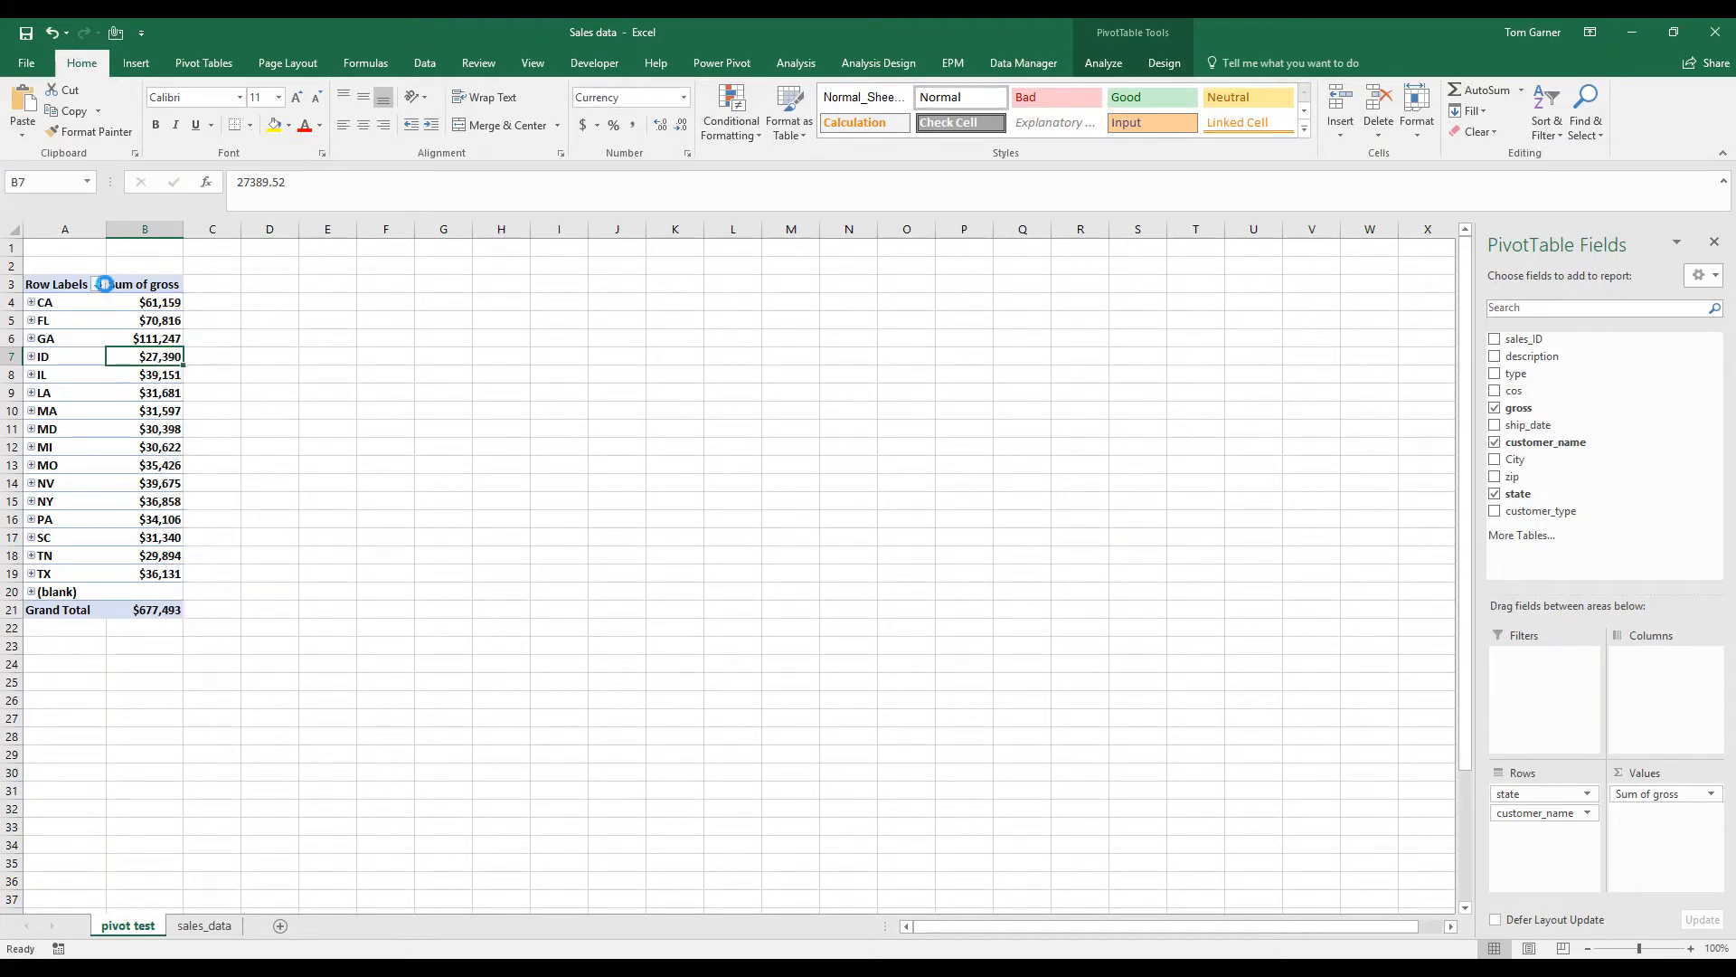
Sort the states in descending order by Sum of gross and widen column B slightly
left_click(97, 284)
left_click(134, 390)
left_click(508, 355)
left_click(528, 375)
left_click(529, 402)
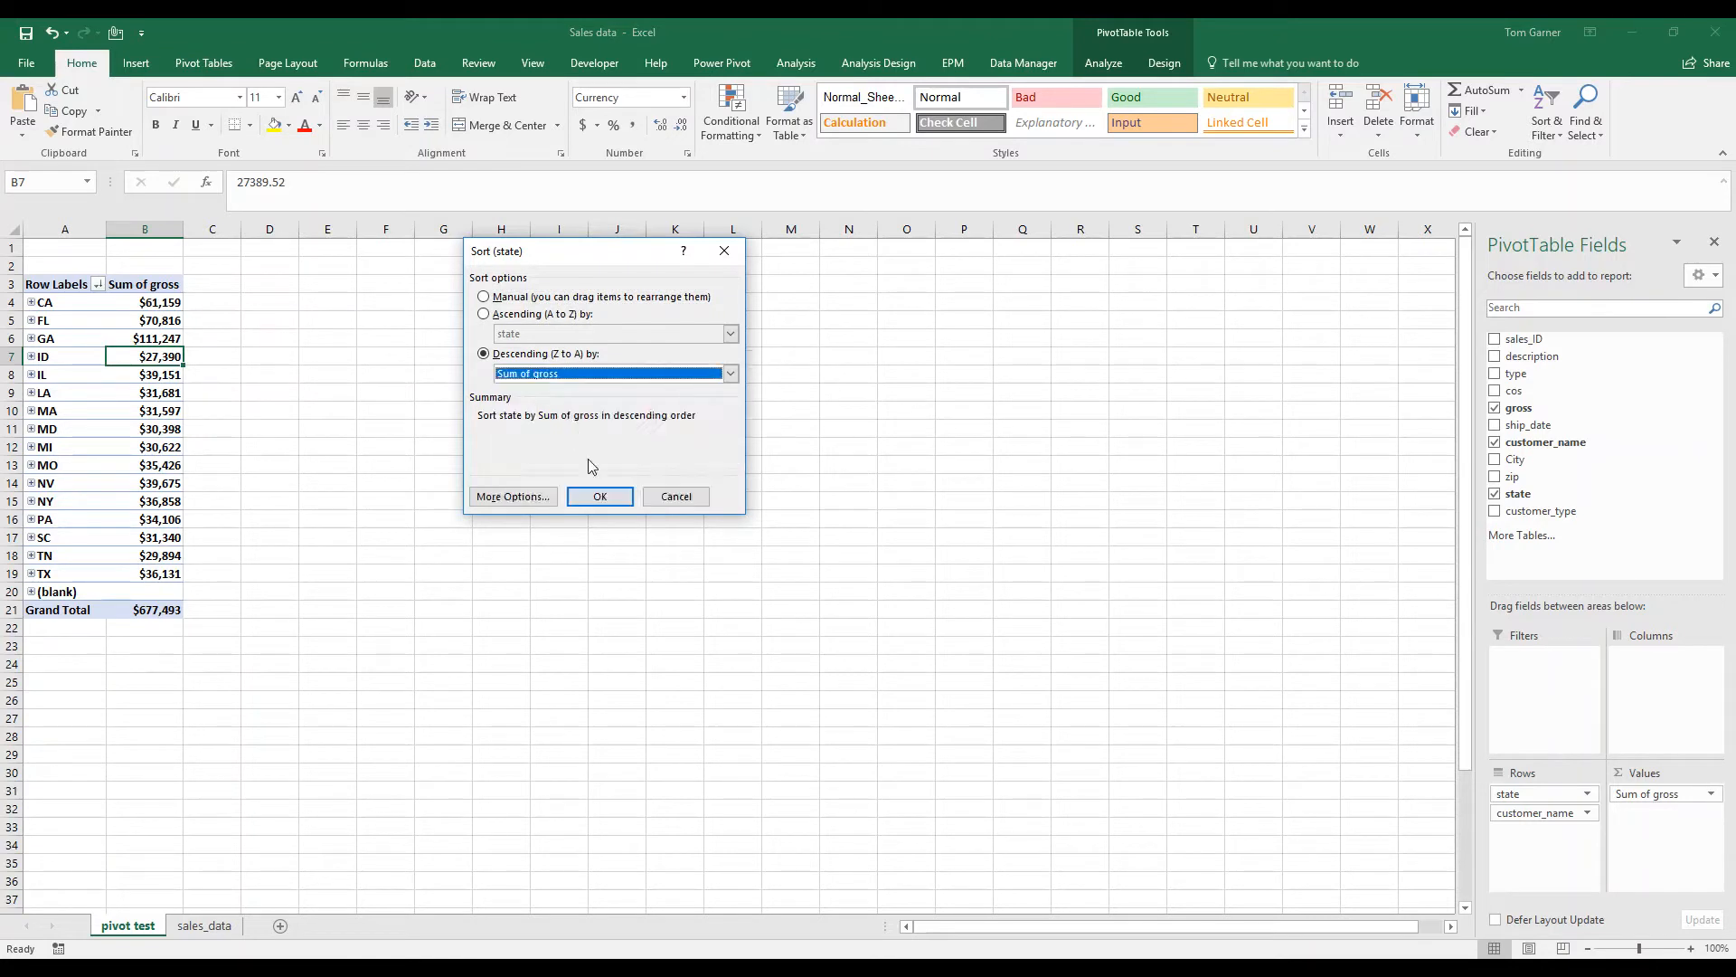
left_click(599, 500)
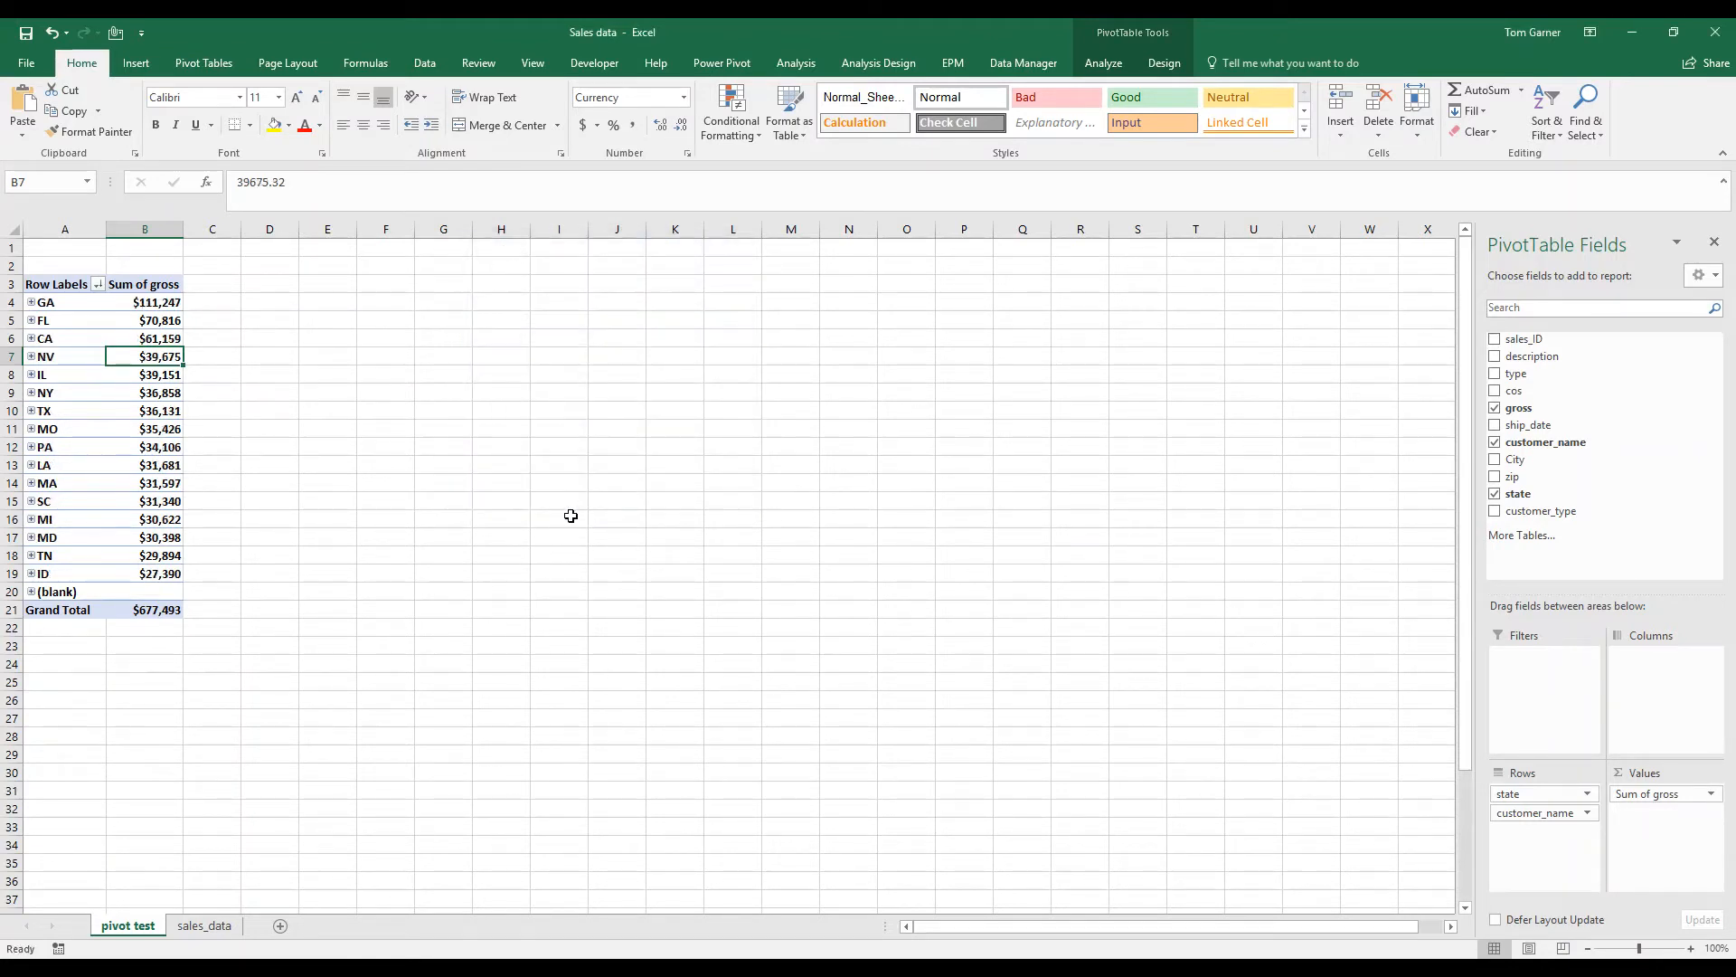
left_click(82, 305)
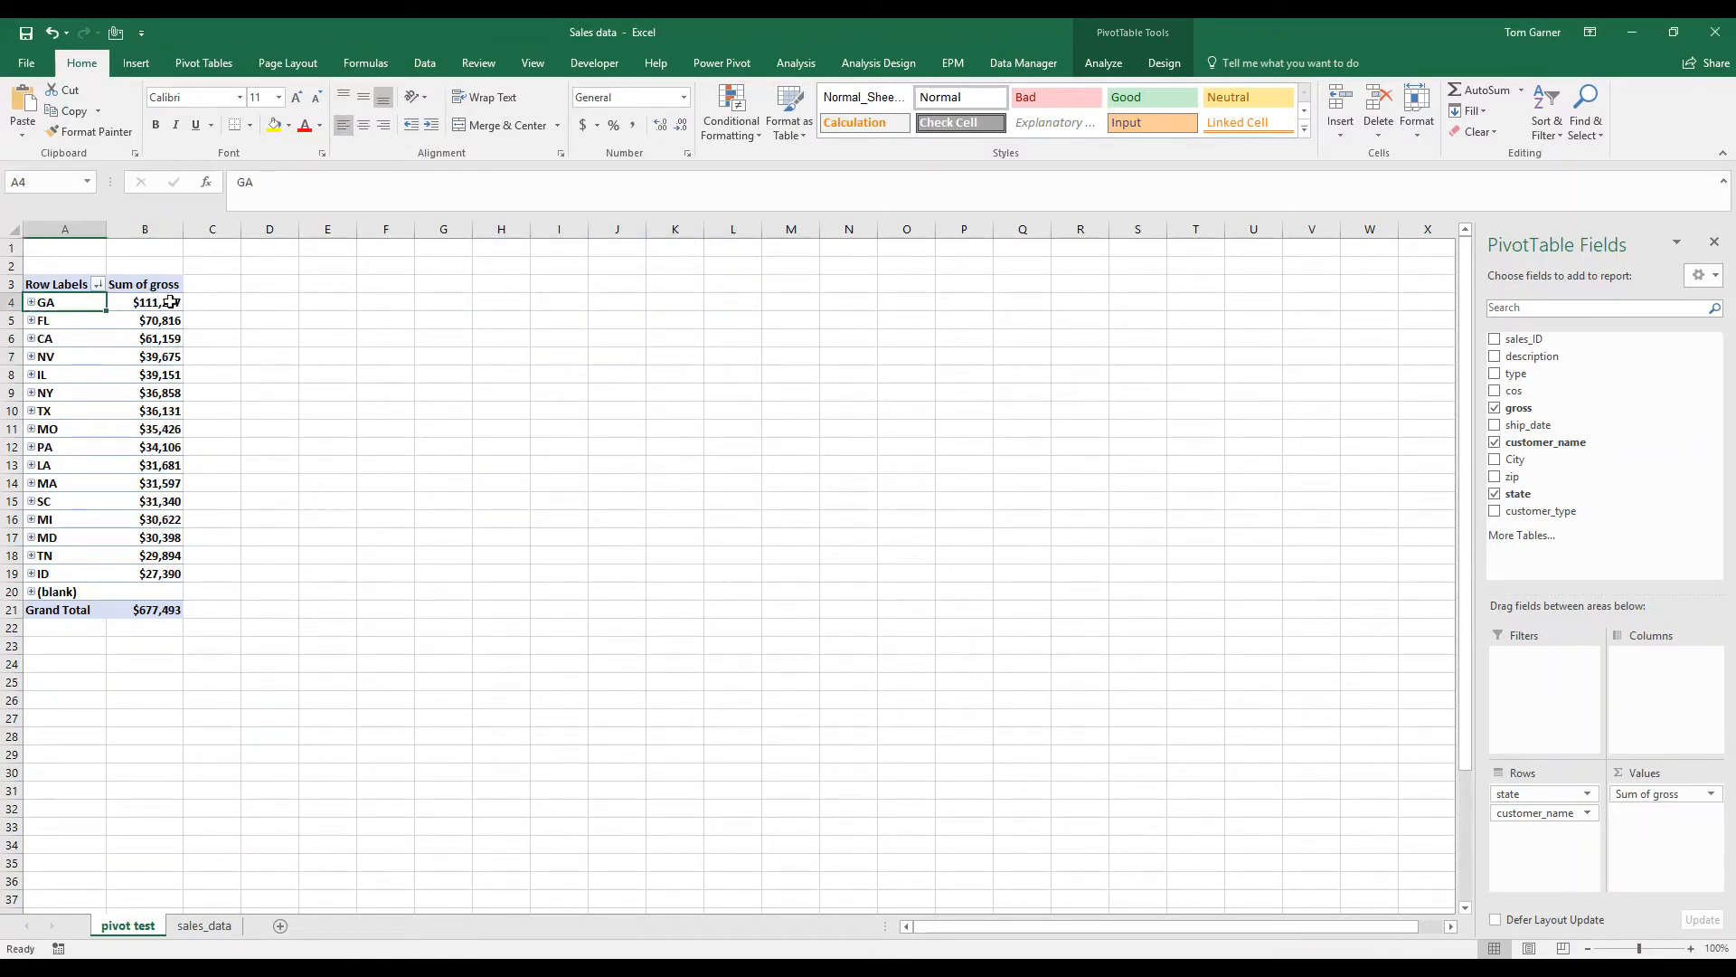
left_click_drag(183, 229, 218, 225)
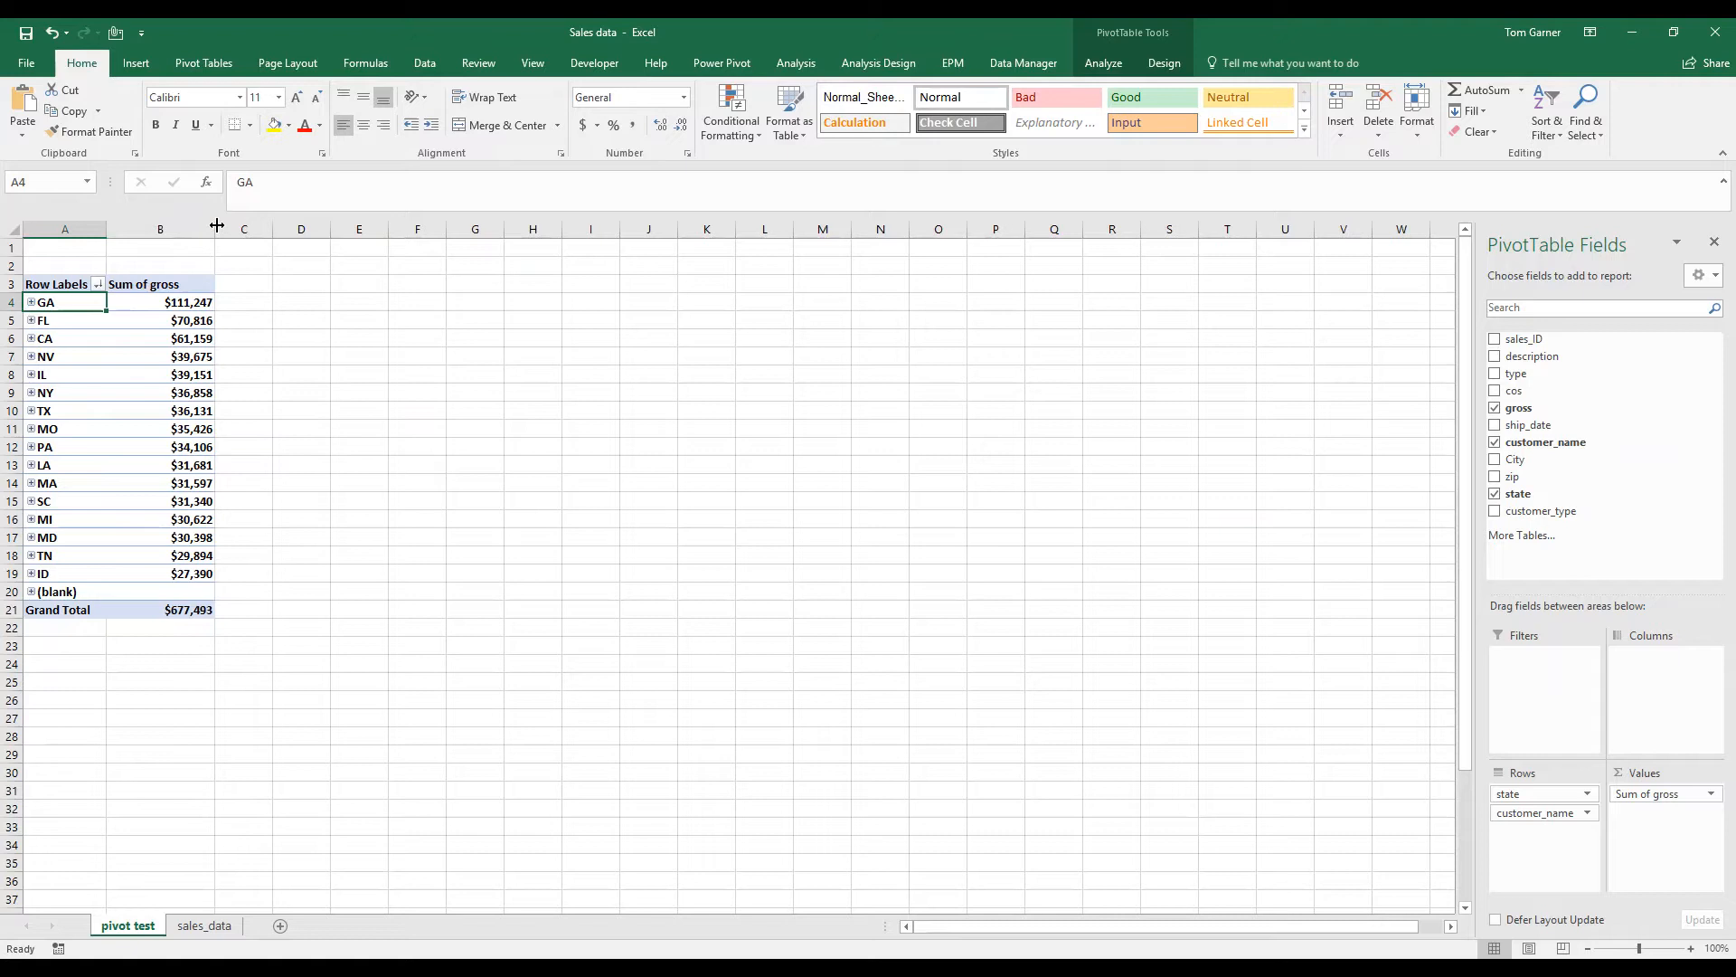
Review the Sum of gross amounts of the highest-ranking states, GA, FL and CA
left_click(188, 321)
left_click(139, 338)
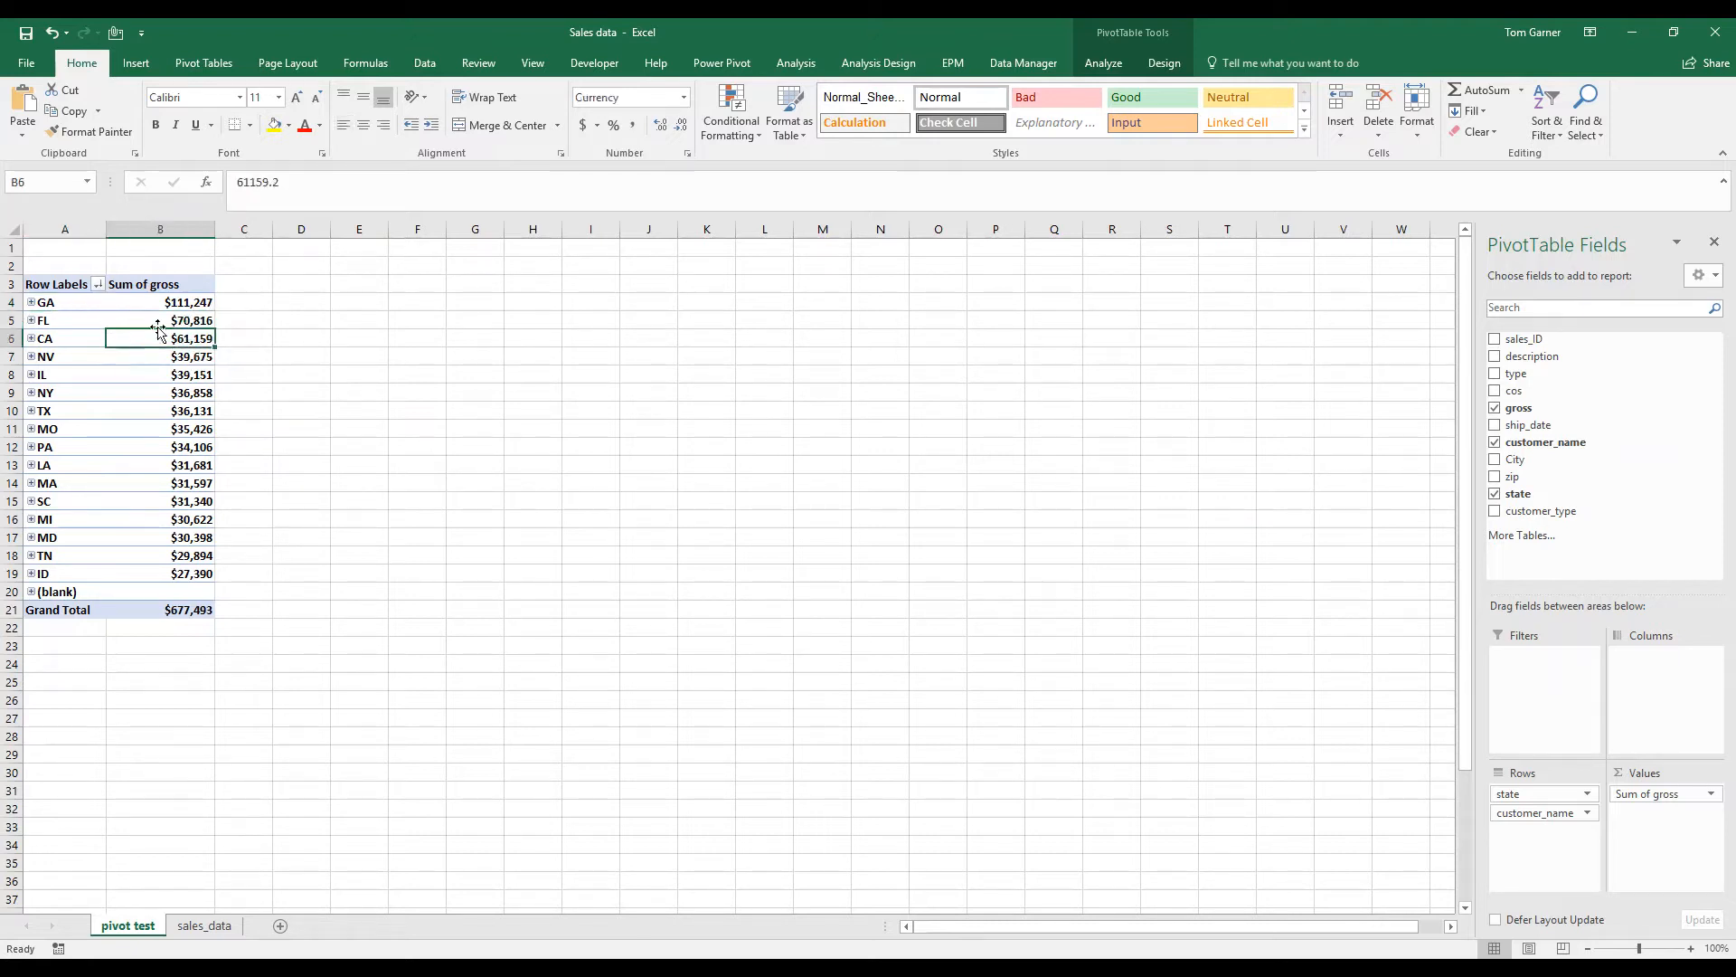
left_click(199, 302)
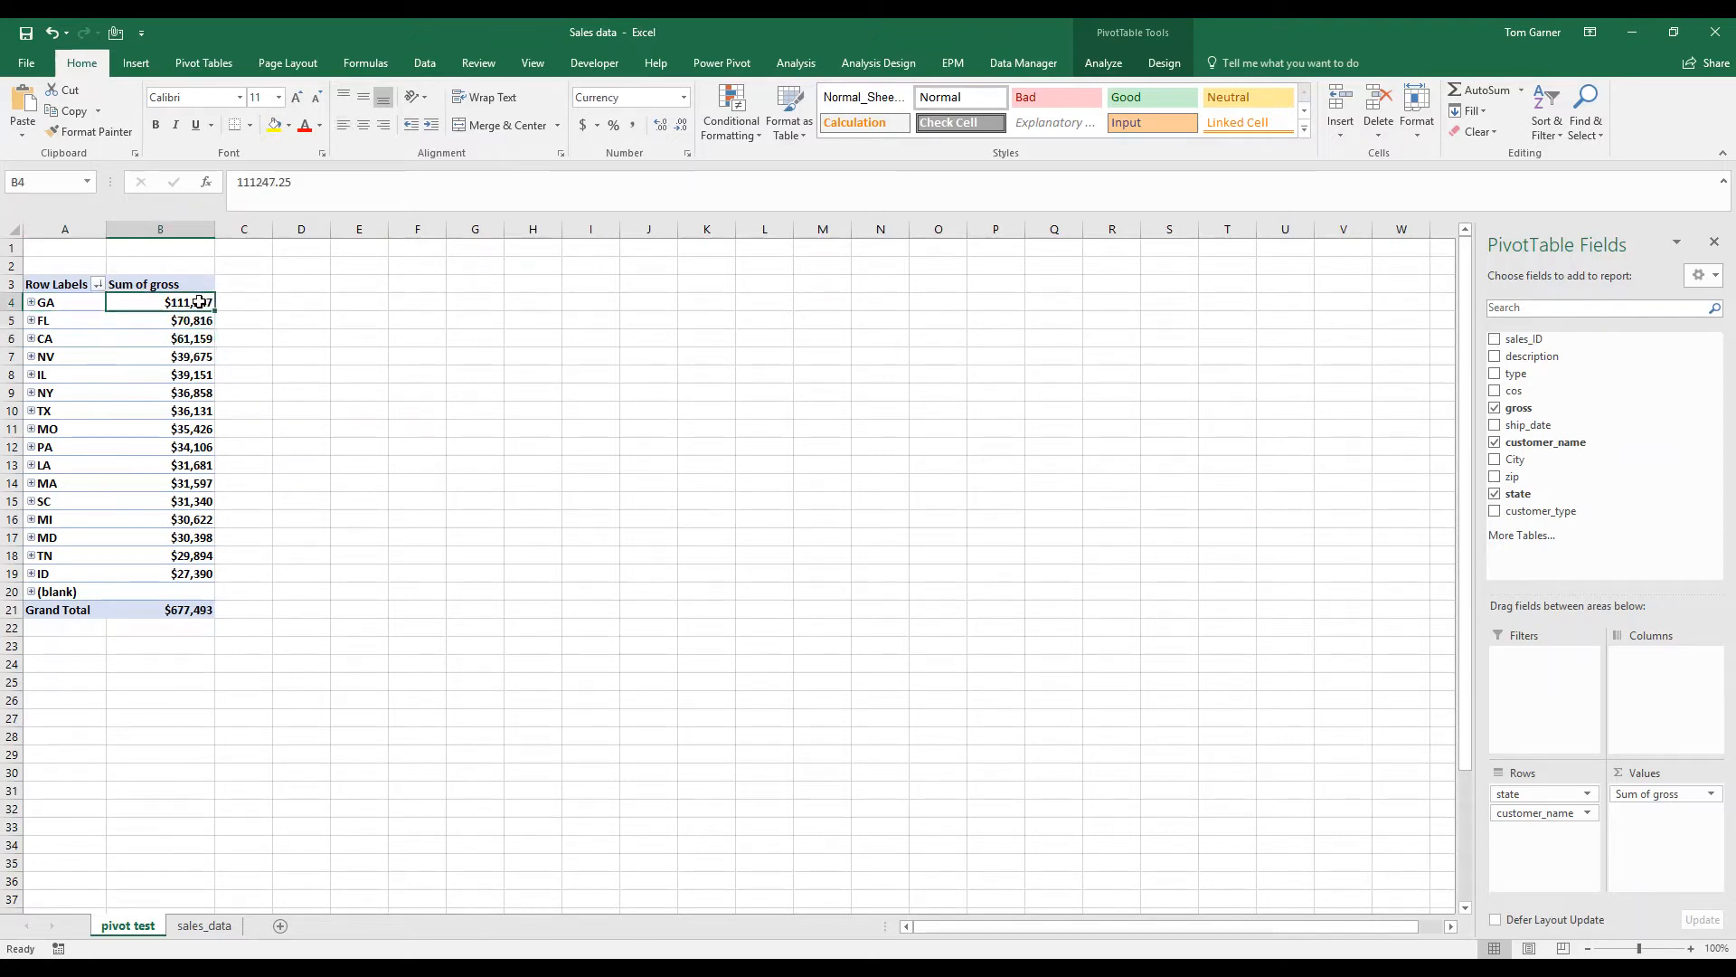
left_click(14, 308)
left_click_drag(14, 312, 14, 324)
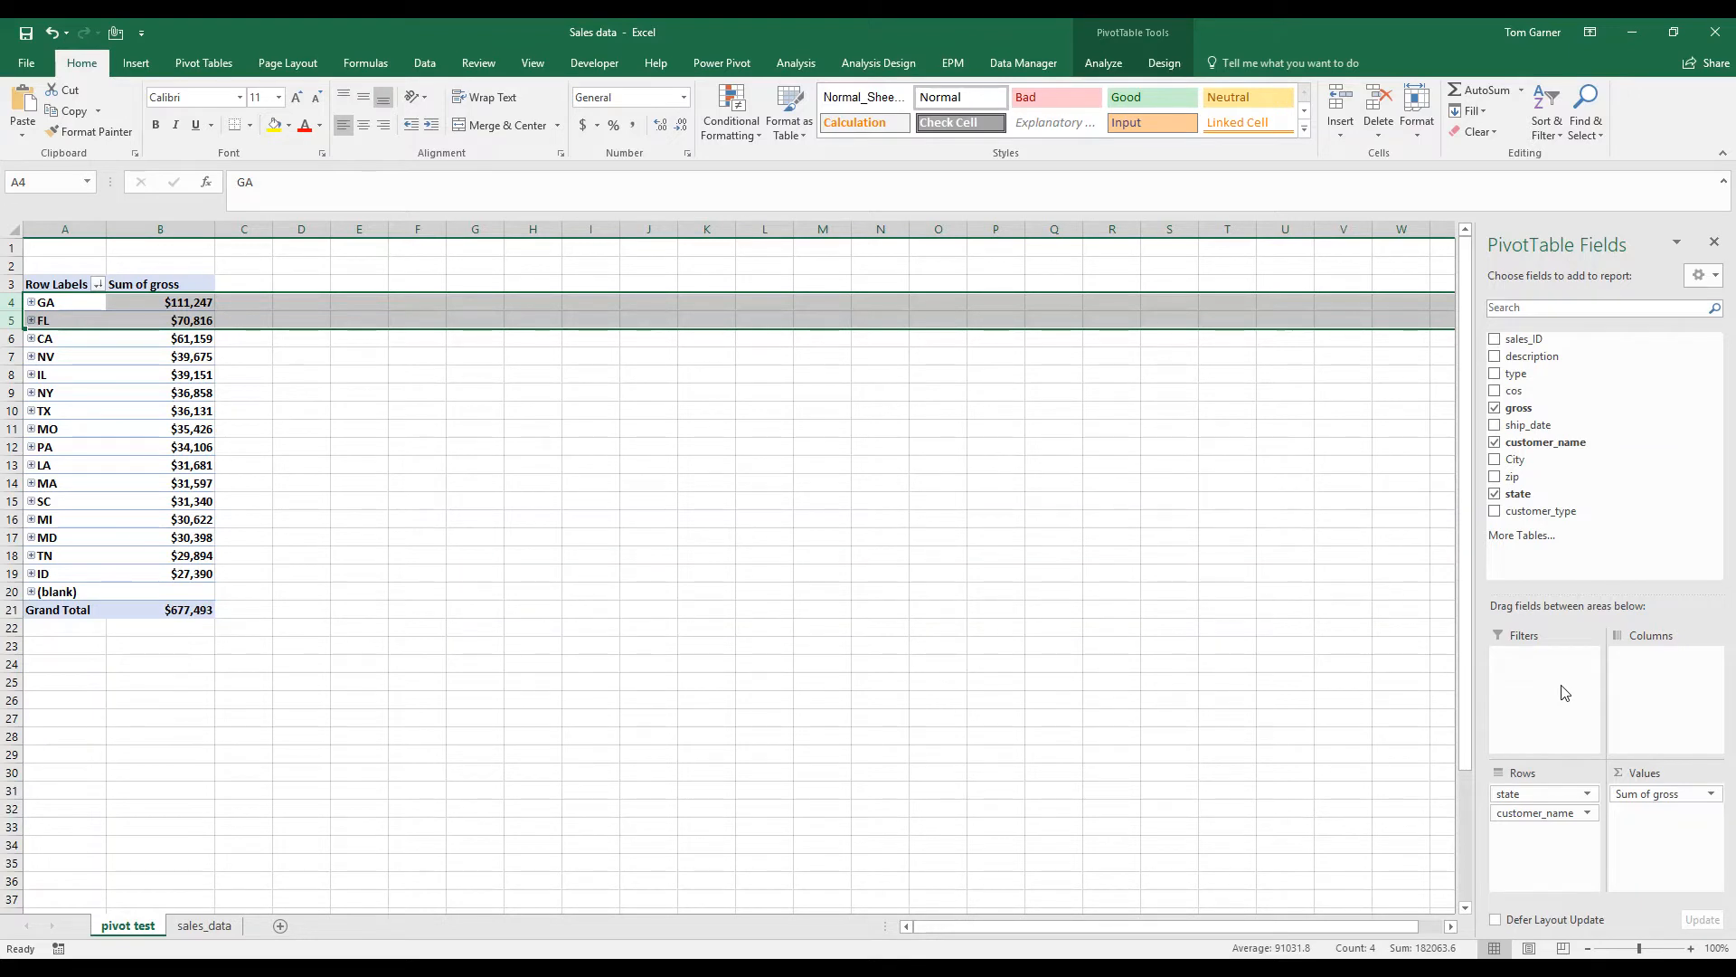
Replace state and customer_name in the PivotTable rows with the description field and look over the product amounts
left_click_drag(1587, 793, 1426, 789)
left_click_drag(1535, 793, 1371, 785)
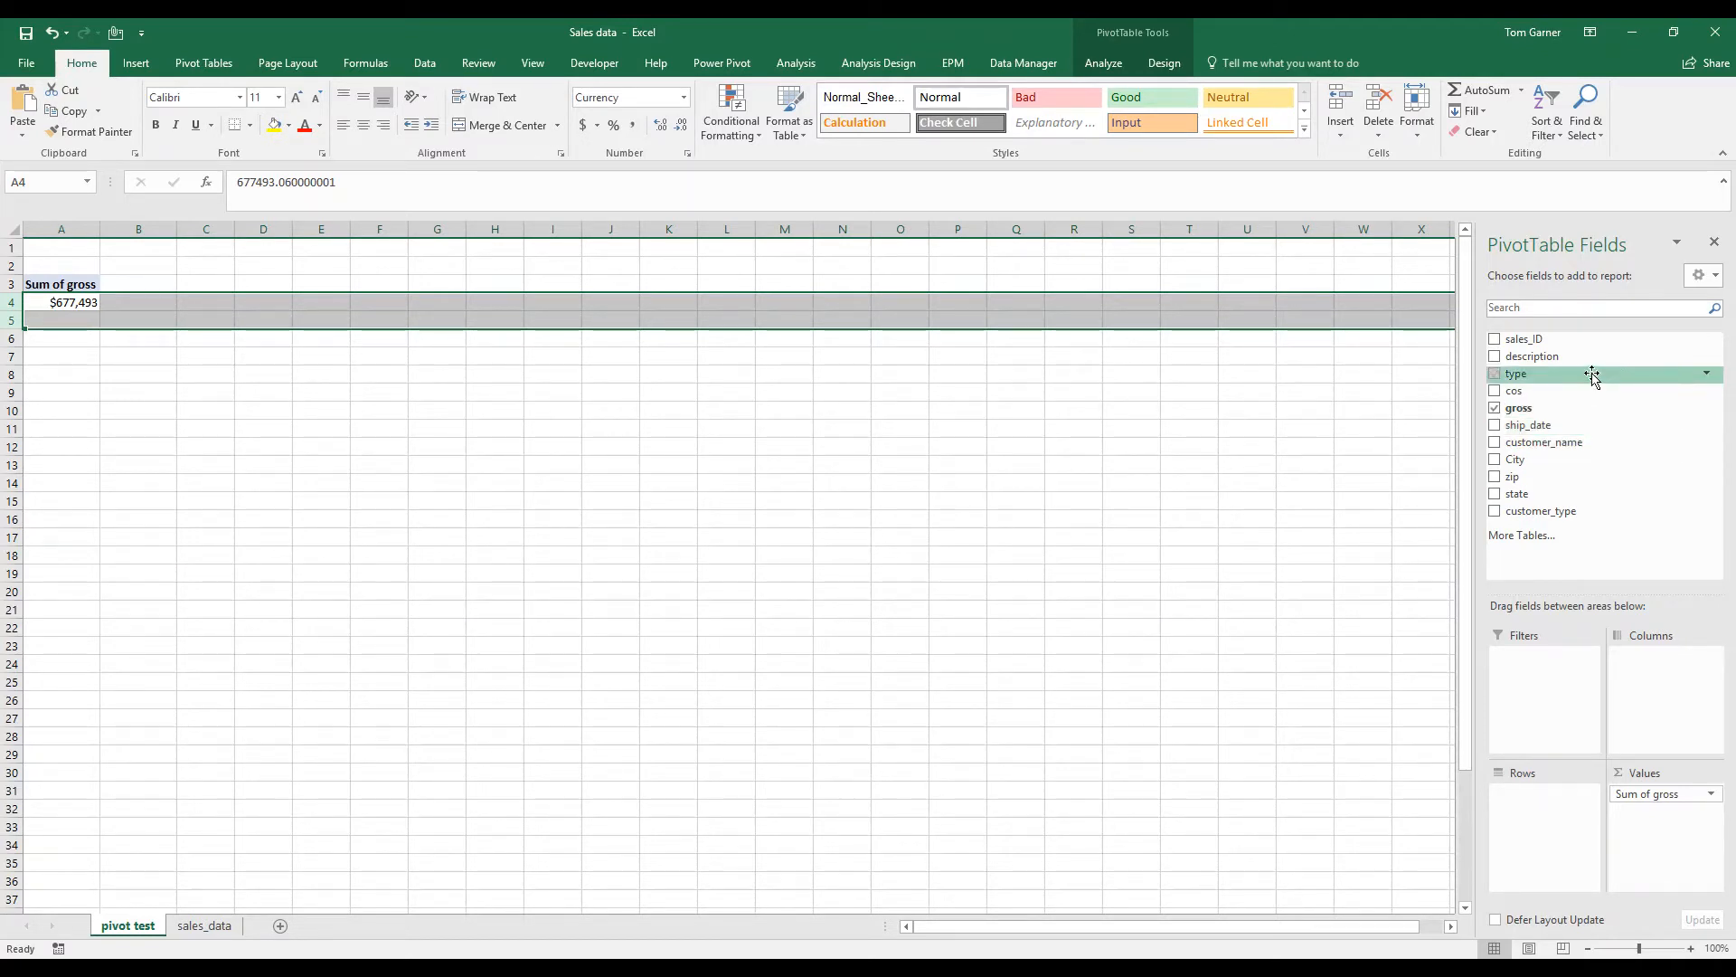
left_click_drag(1587, 360, 1523, 818)
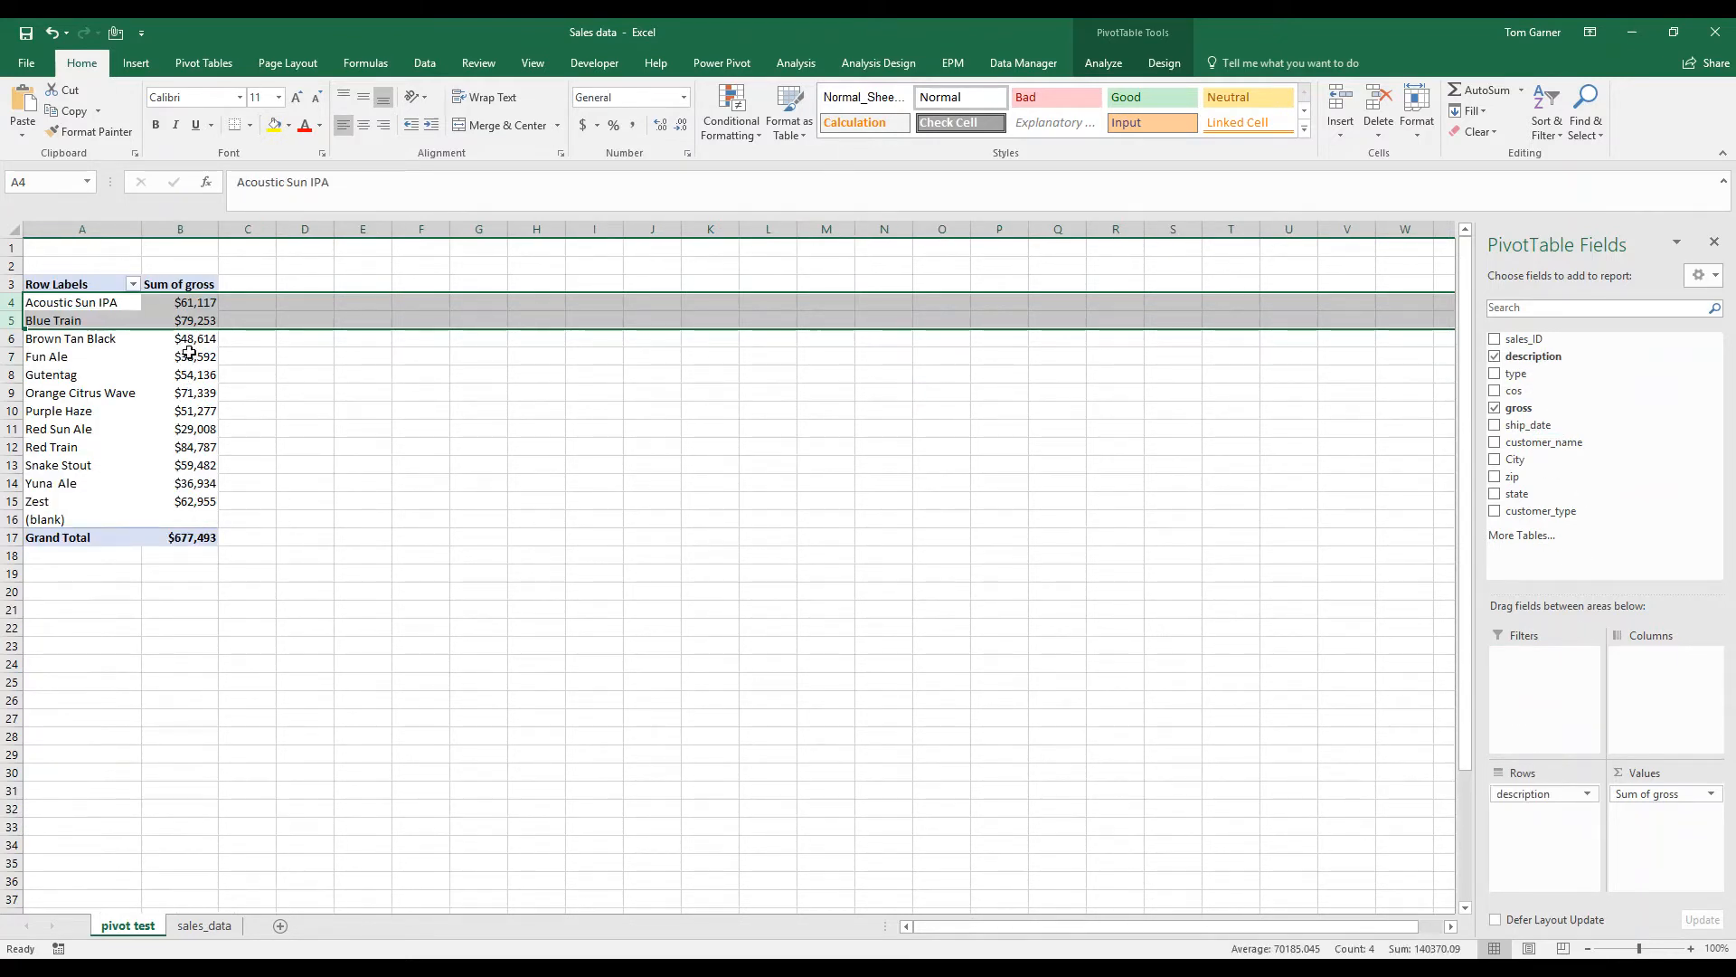
left_click_drag(192, 304, 192, 501)
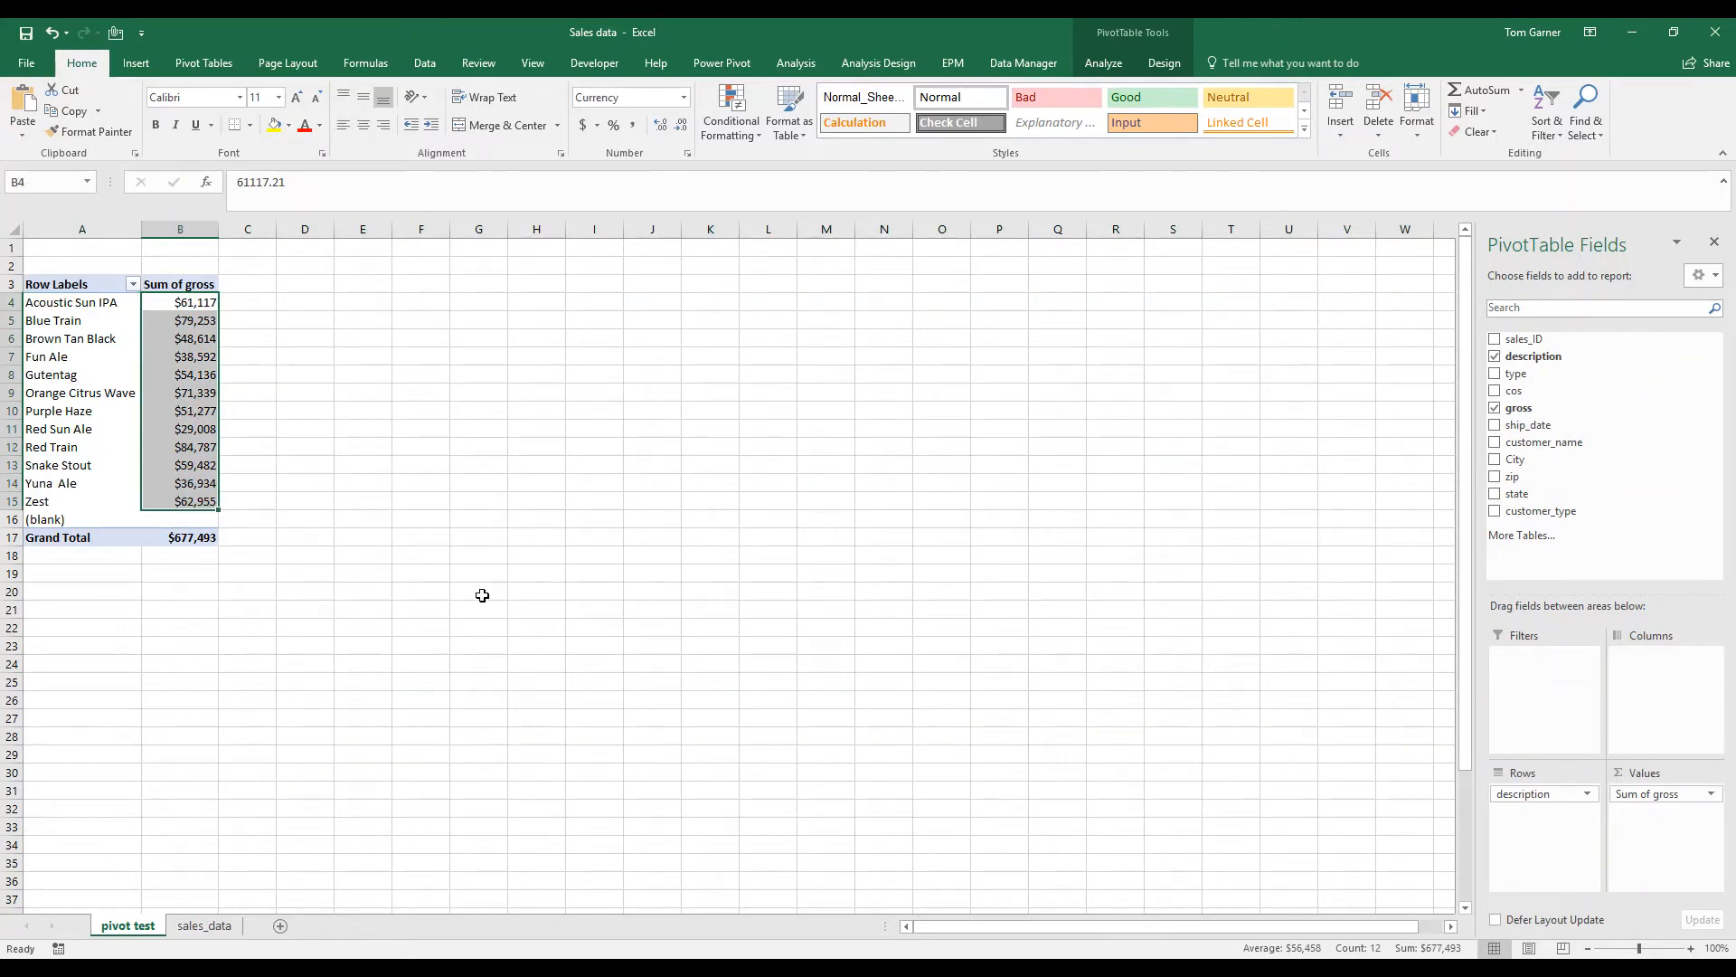
left_click(205, 305)
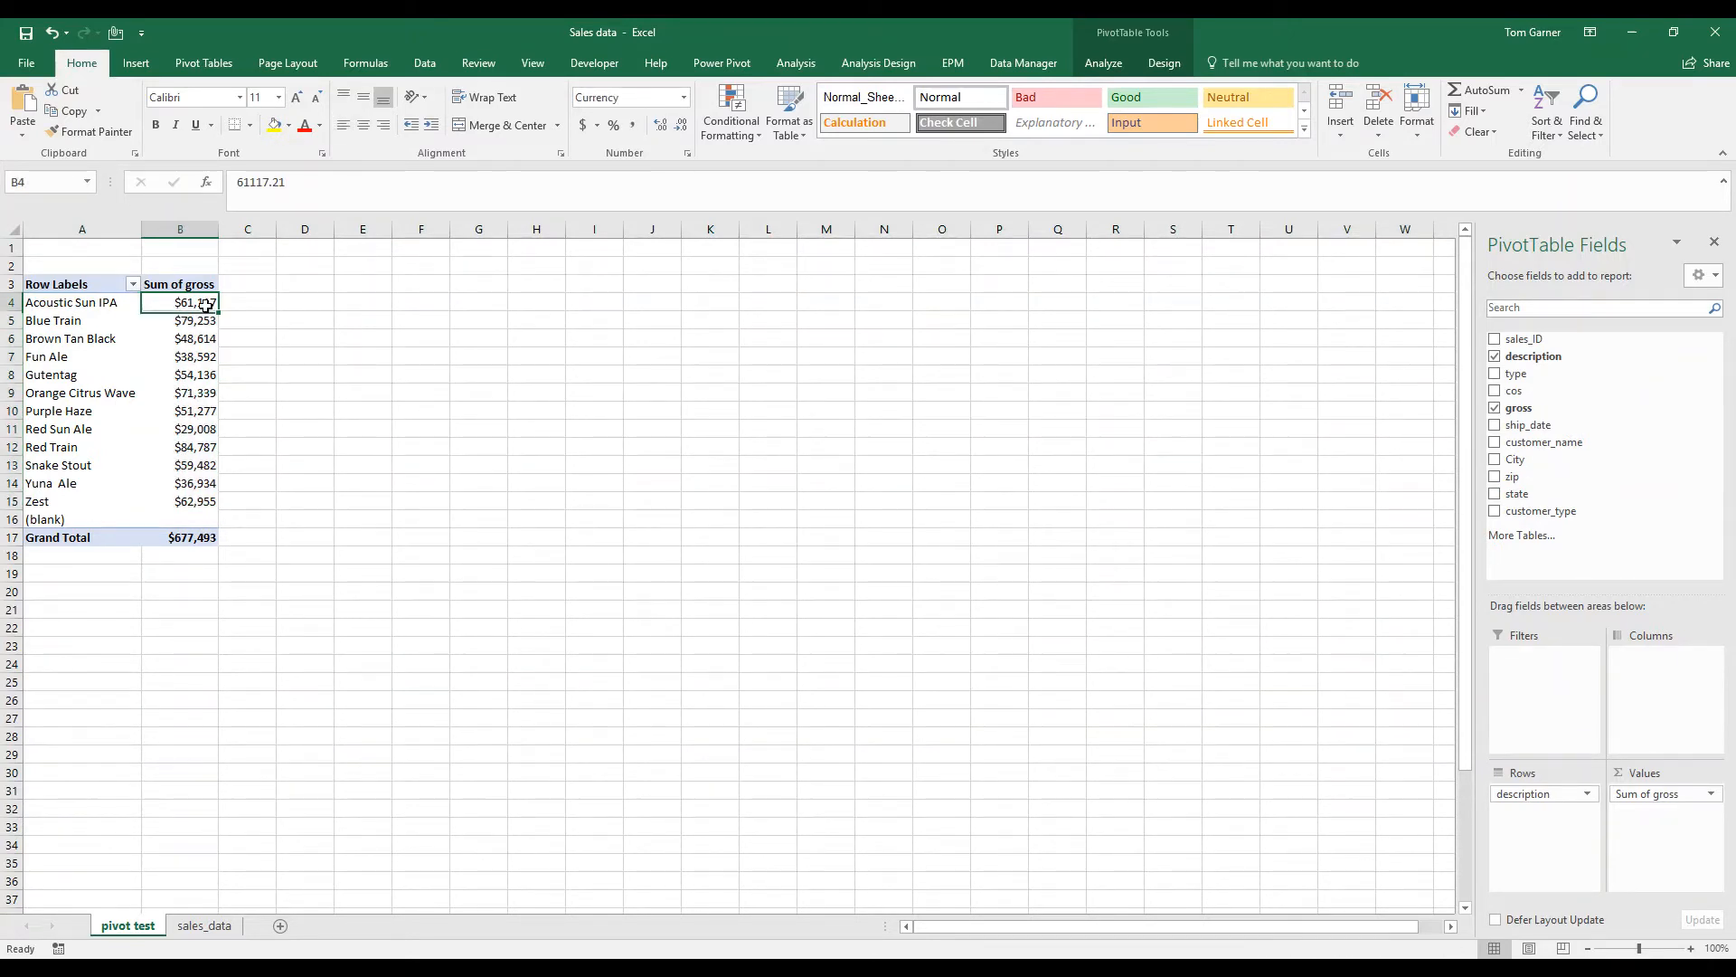
Sort the description rows in descending order by Sum of gross
left_click(132, 284)
left_click(165, 348)
left_click(506, 355)
left_click(543, 373)
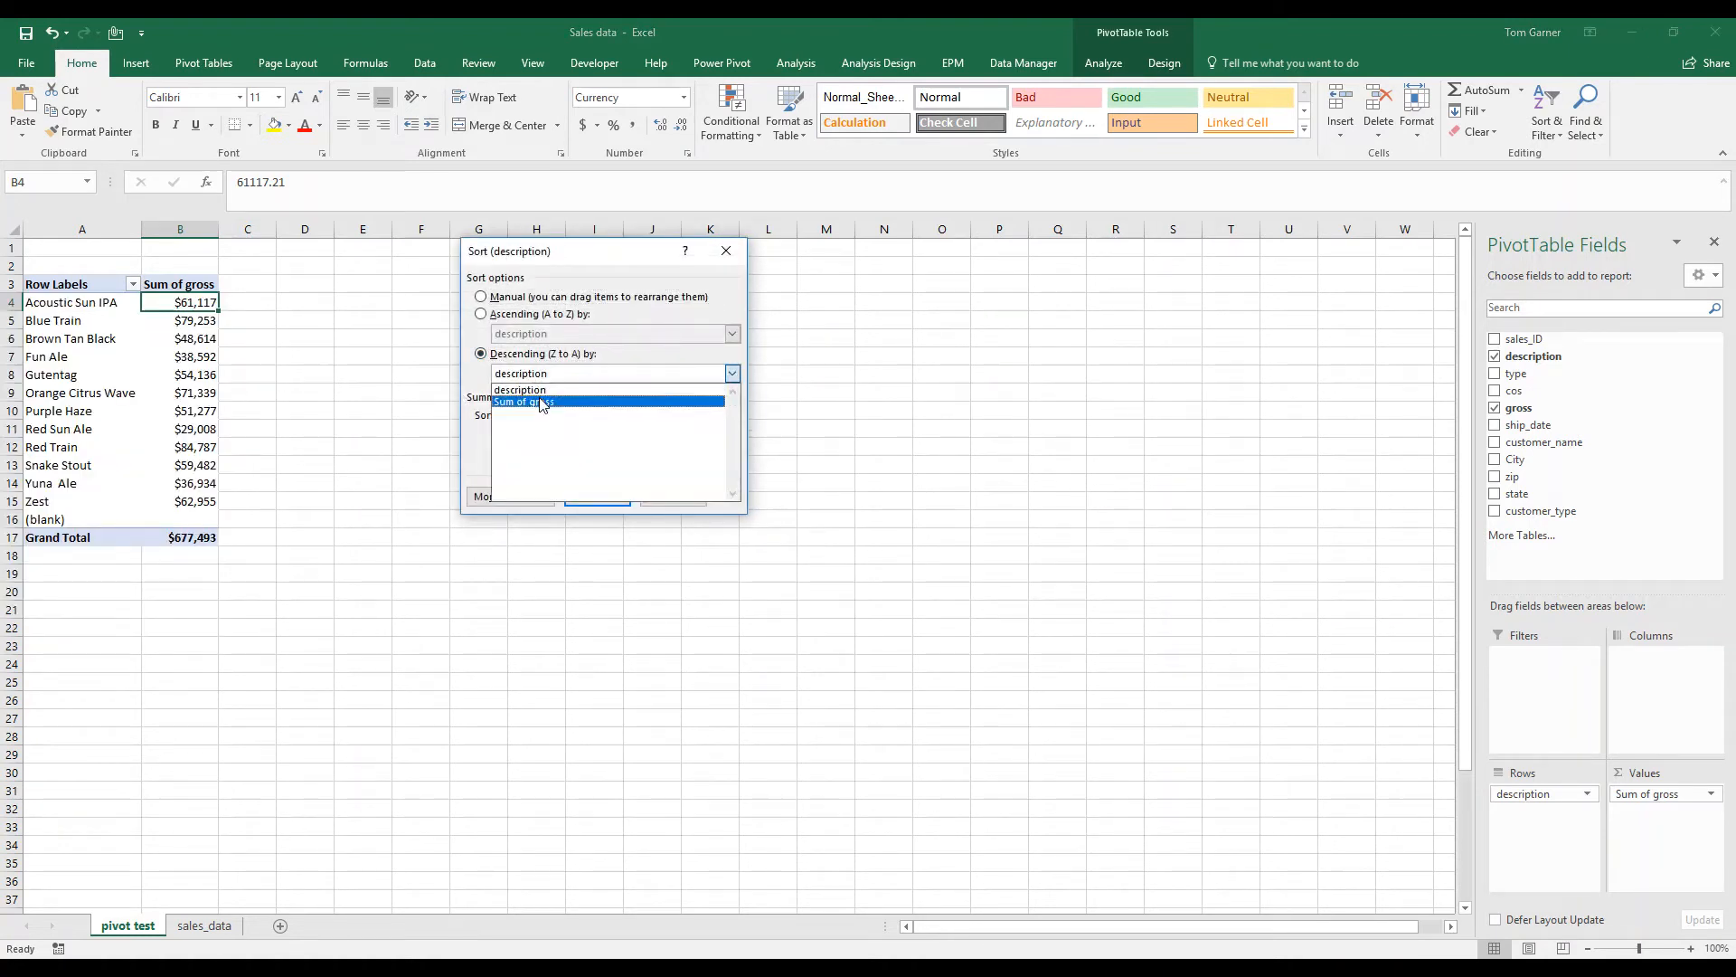
left_click(540, 404)
left_click(597, 495)
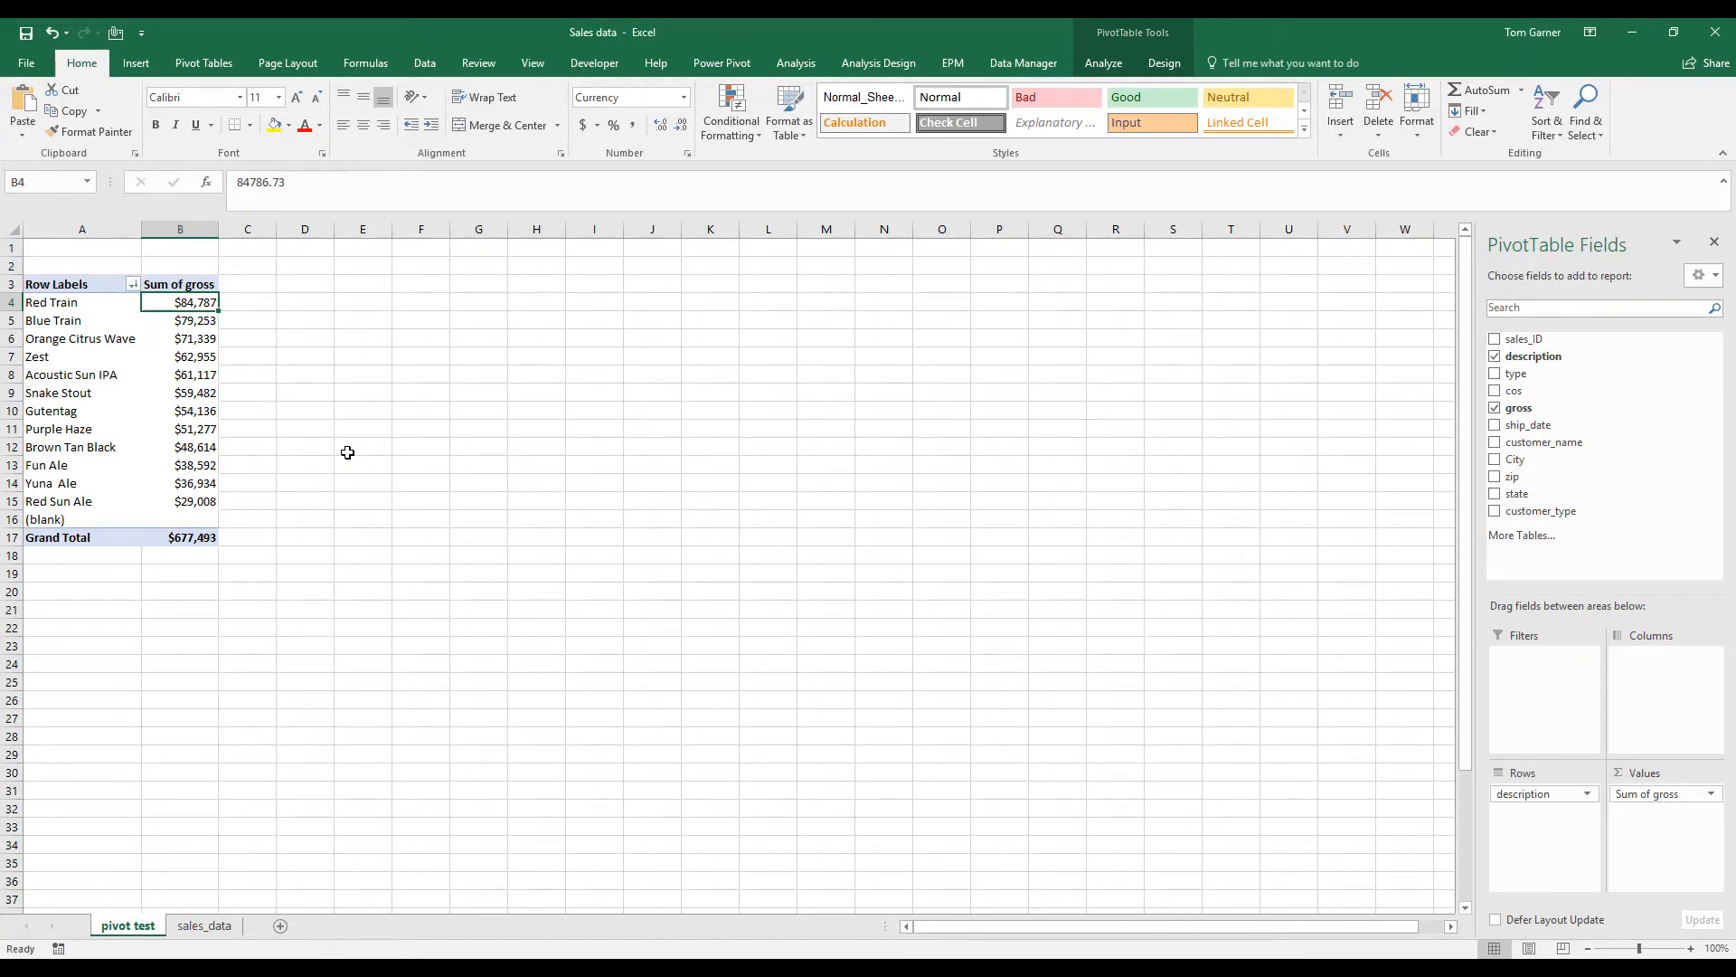
Examine the products' Sum of gross amounts, comparing the best sellers with the middle and lower-ranking ones
left_click_drag(195, 307, 195, 323)
left_click(193, 341)
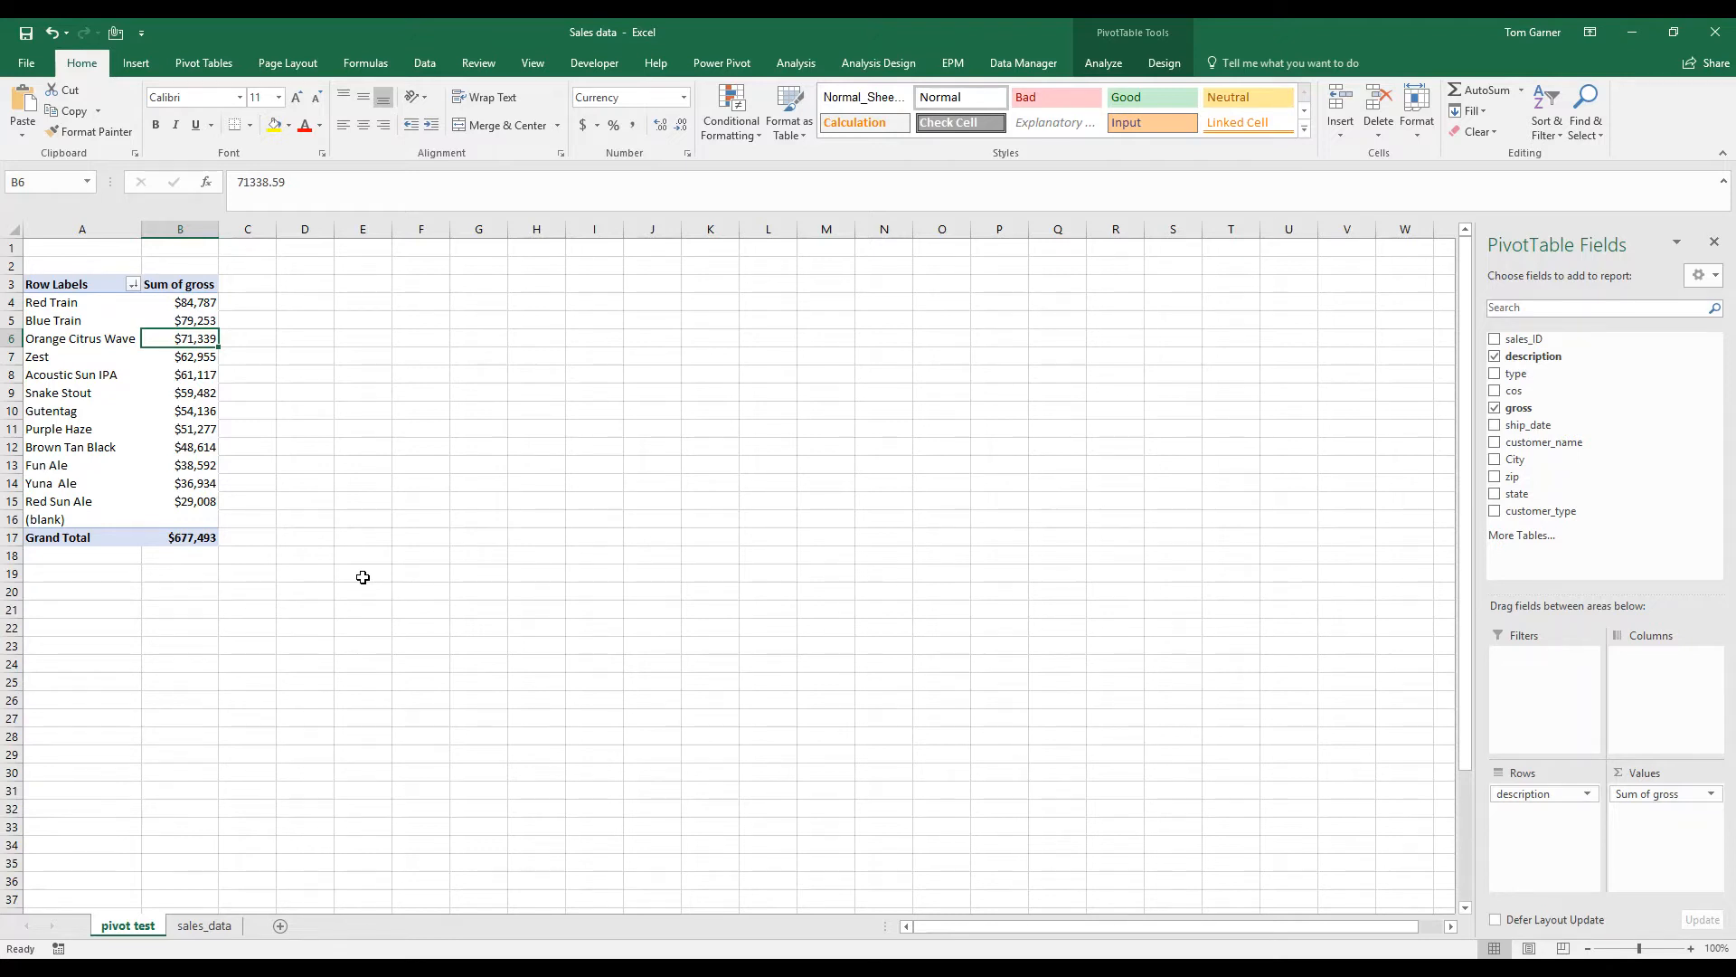
left_click(198, 412)
left_click(199, 432)
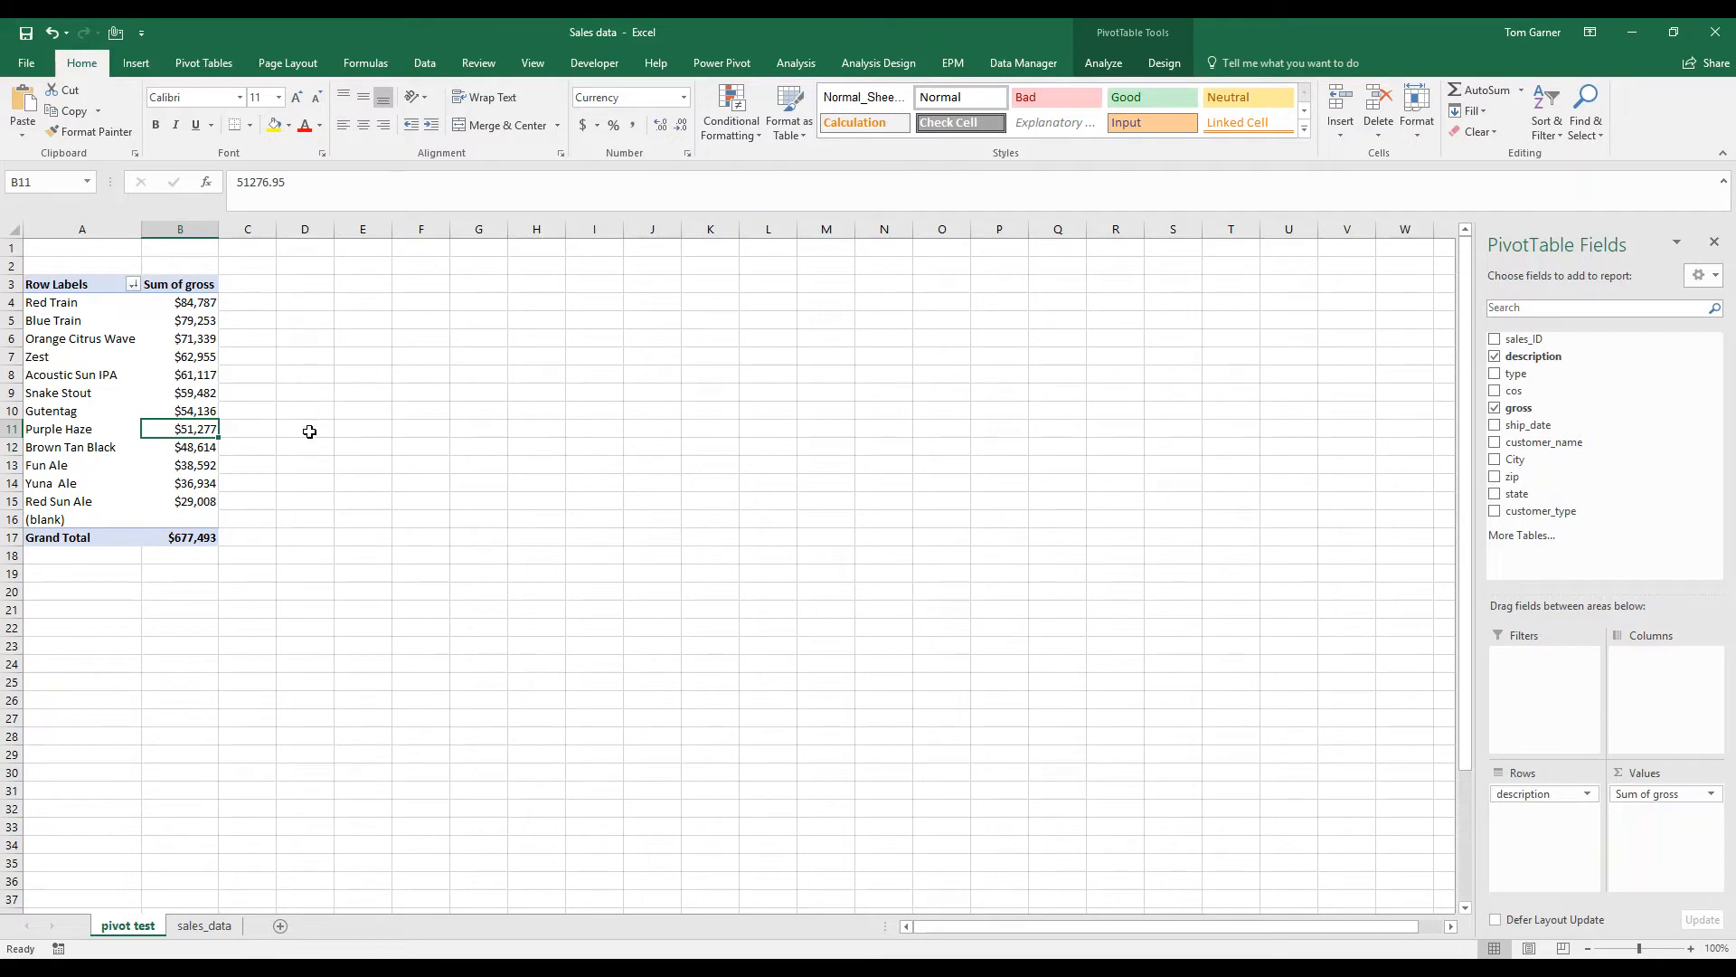
left_click_drag(201, 300, 190, 488)
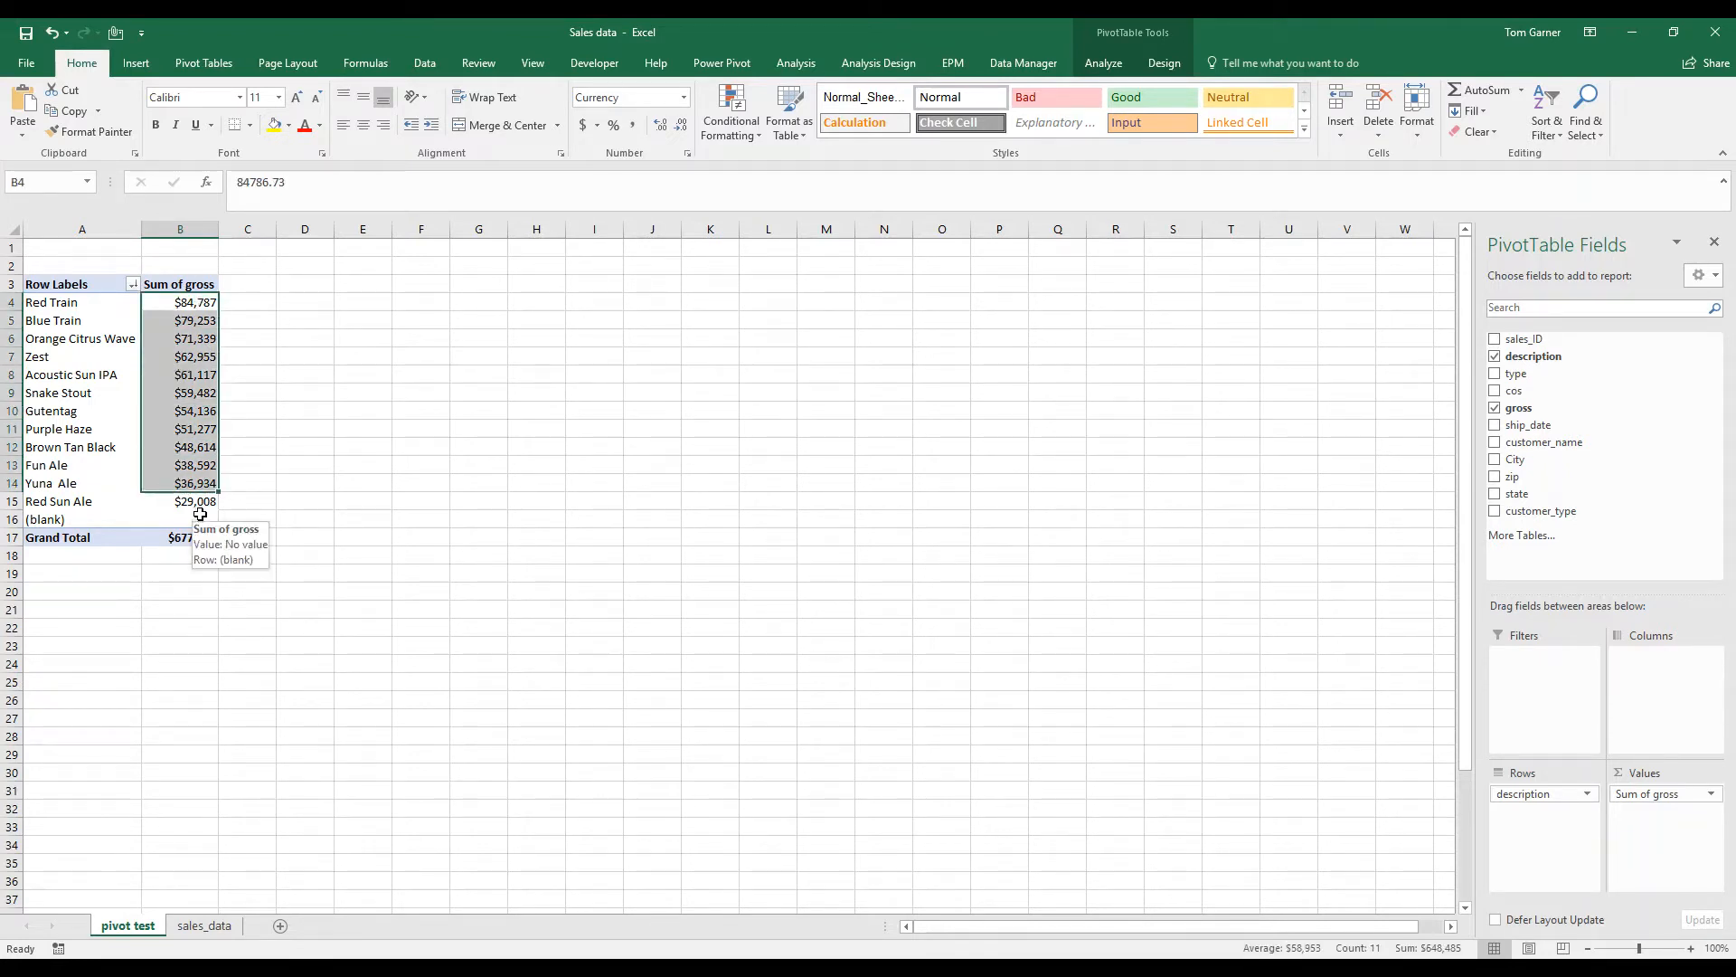
left_click(195, 356)
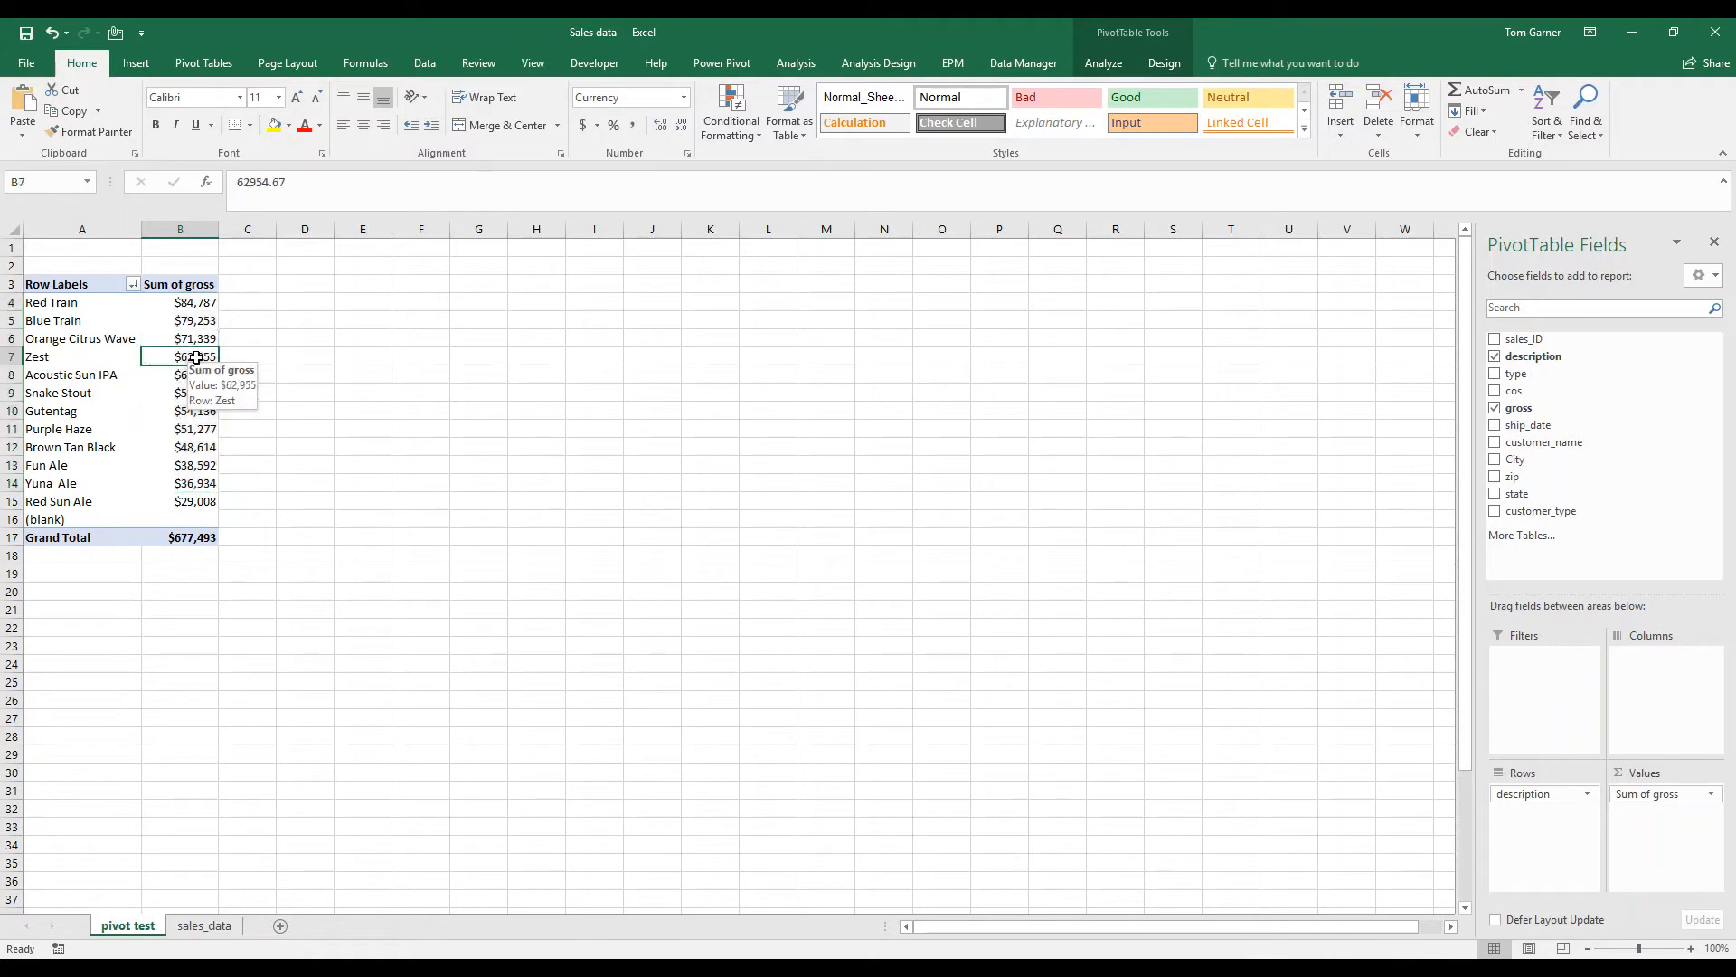
left_click(176, 550)
left_click(185, 467)
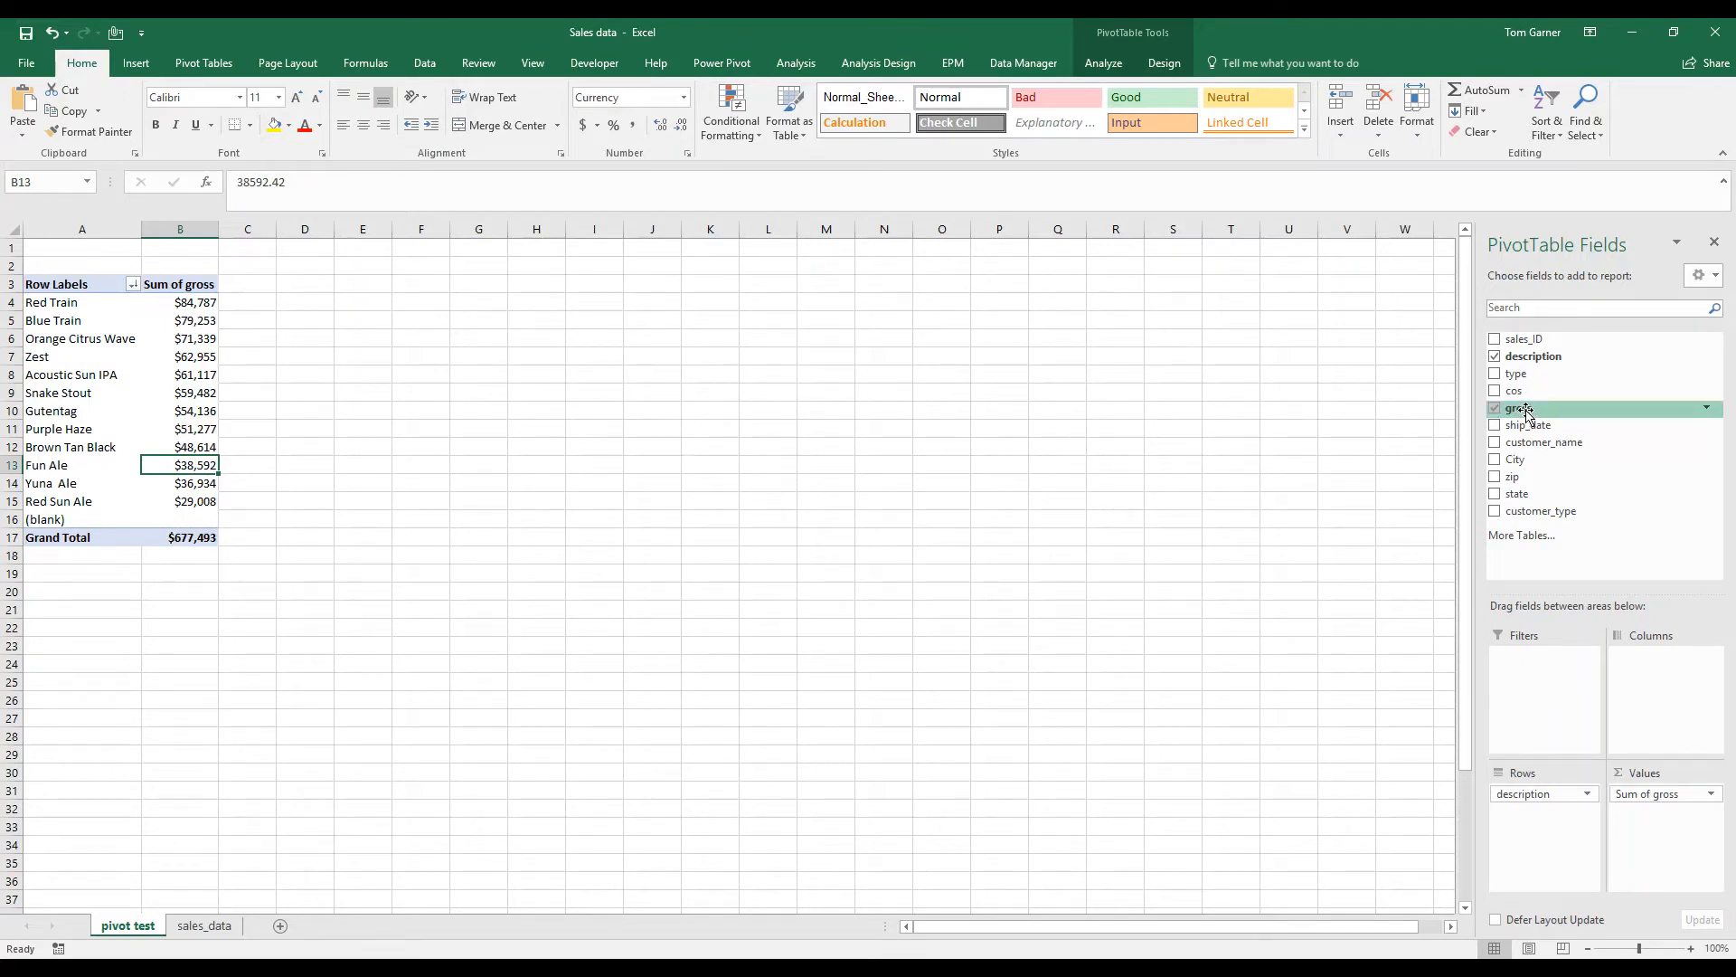
Add the gross field to the PivotTable values a second time and show it as % of Column Total
left_click_drag(1537, 413, 1642, 819)
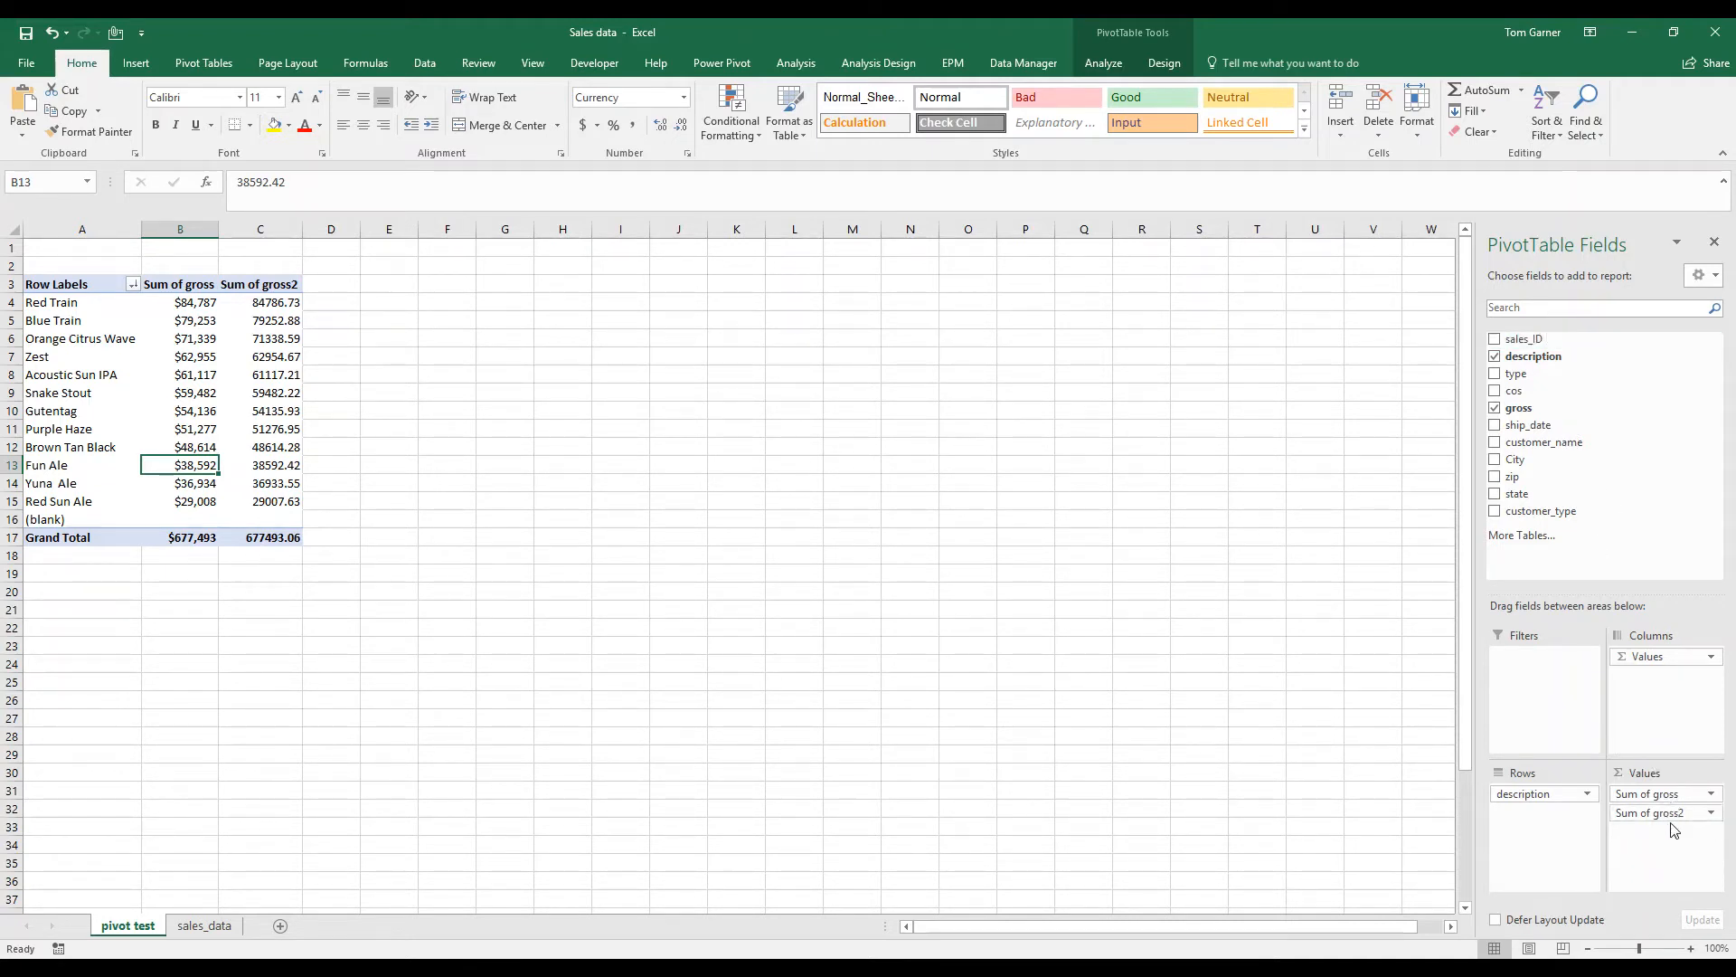
left_click(1711, 812)
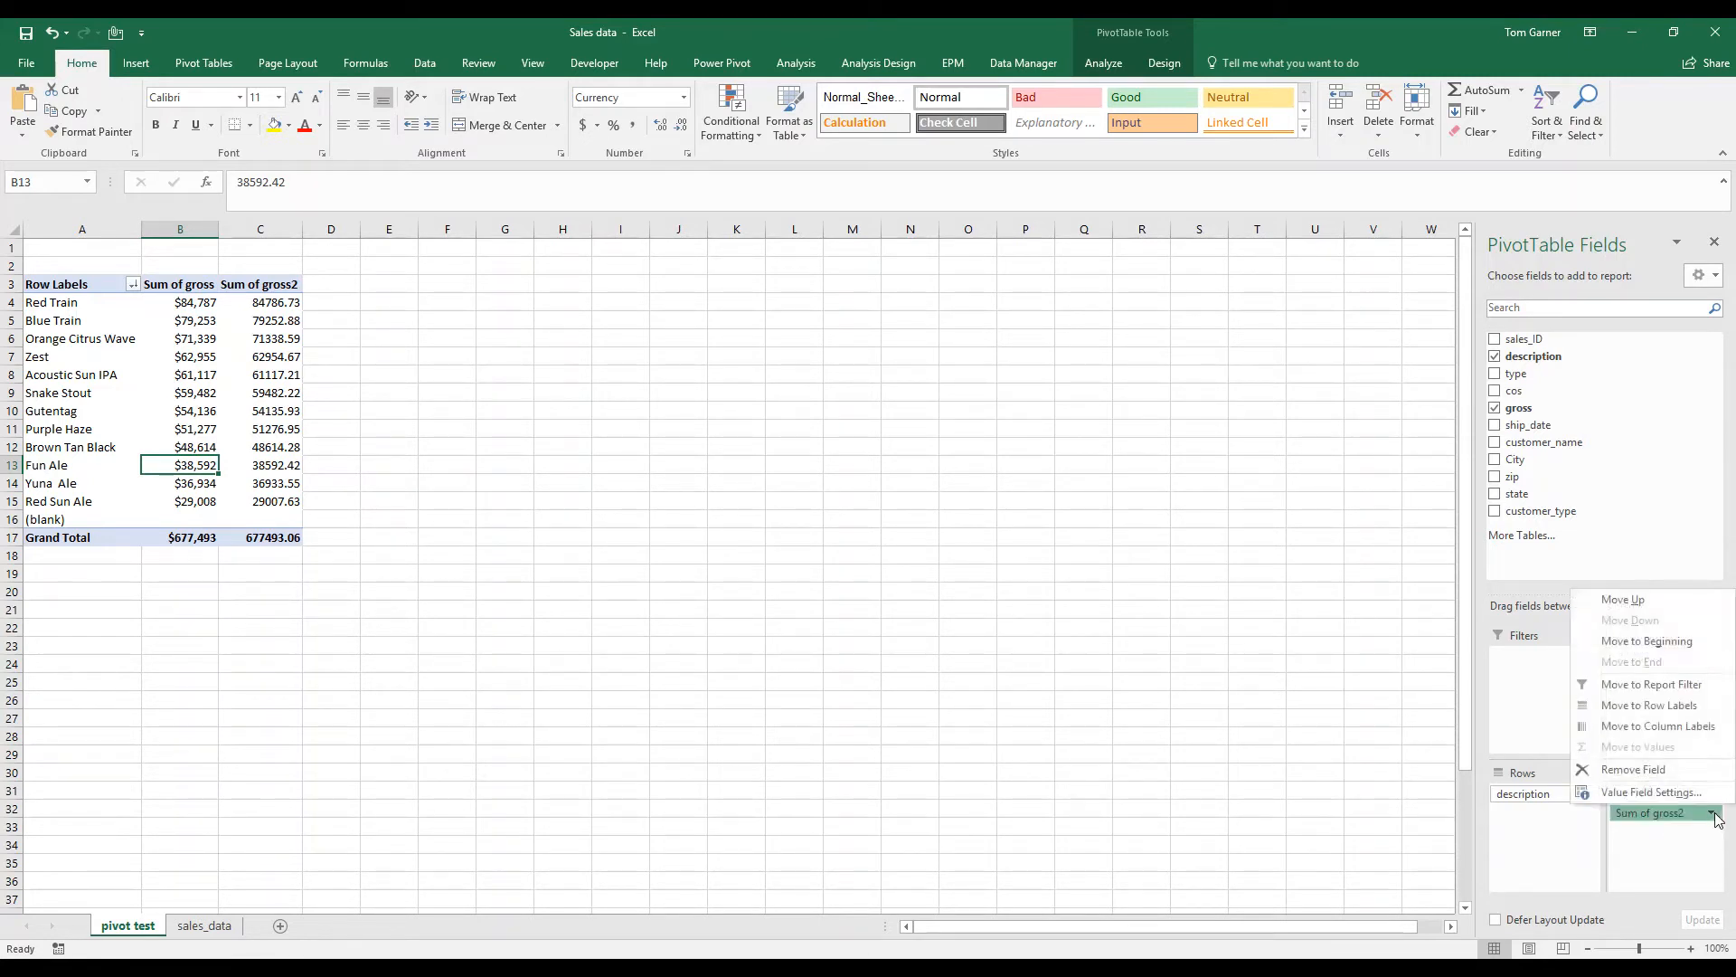
left_click(1680, 797)
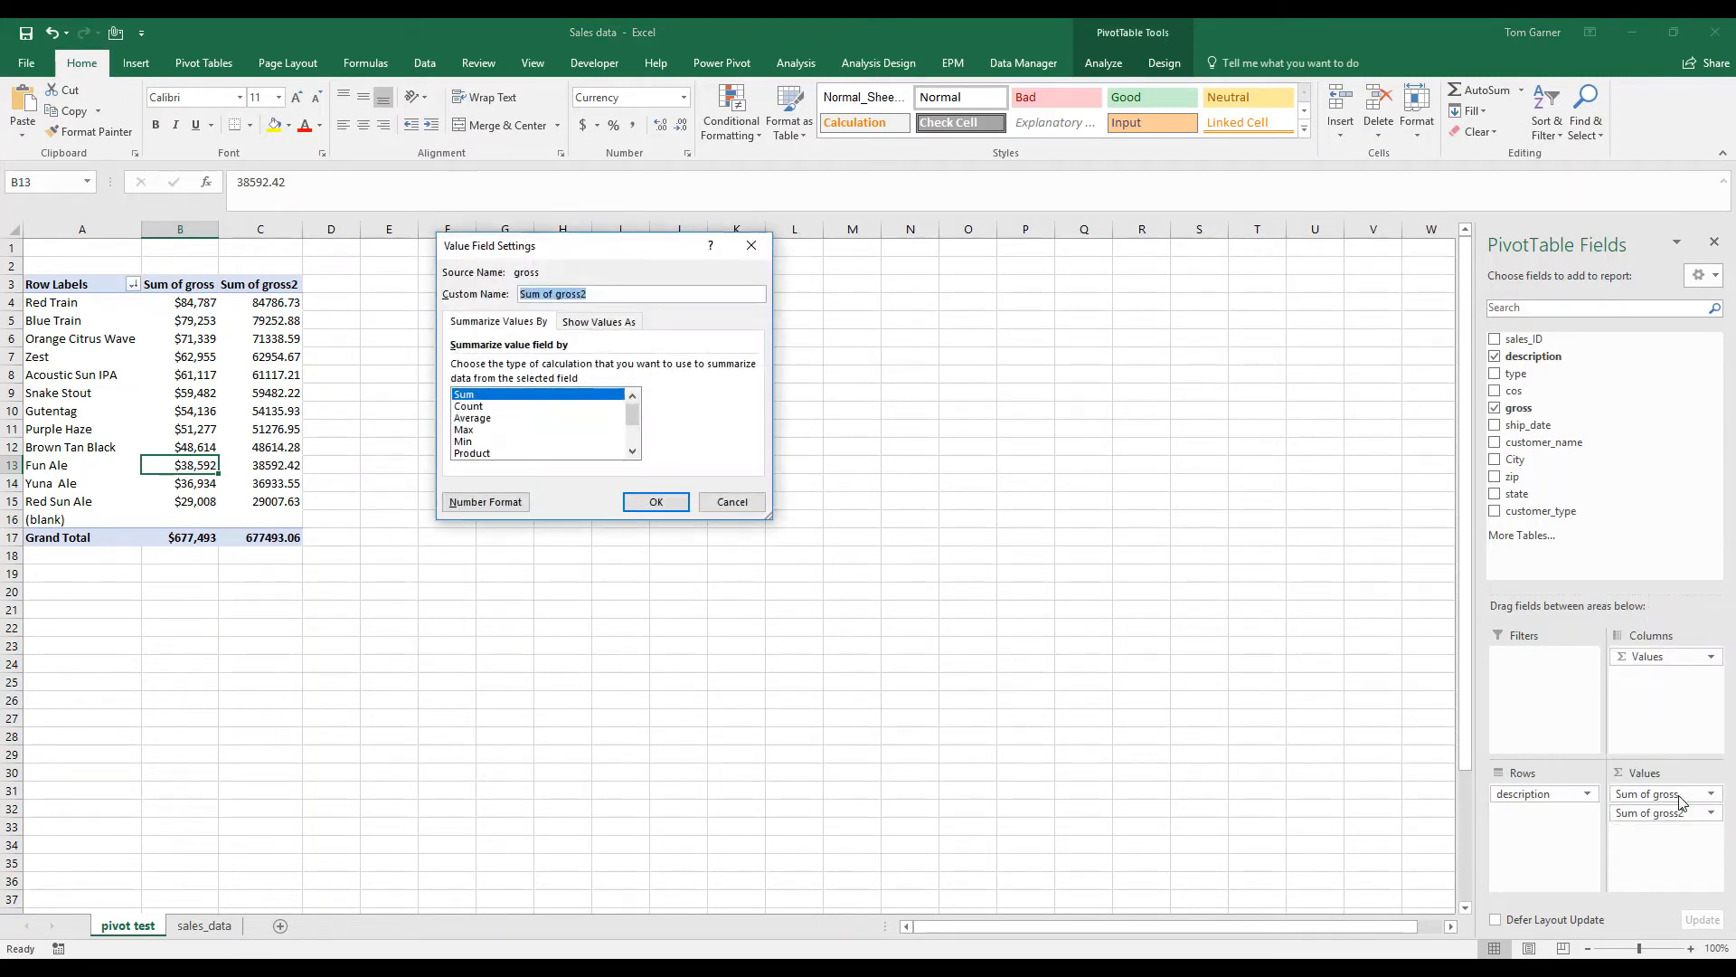
left_click(600, 327)
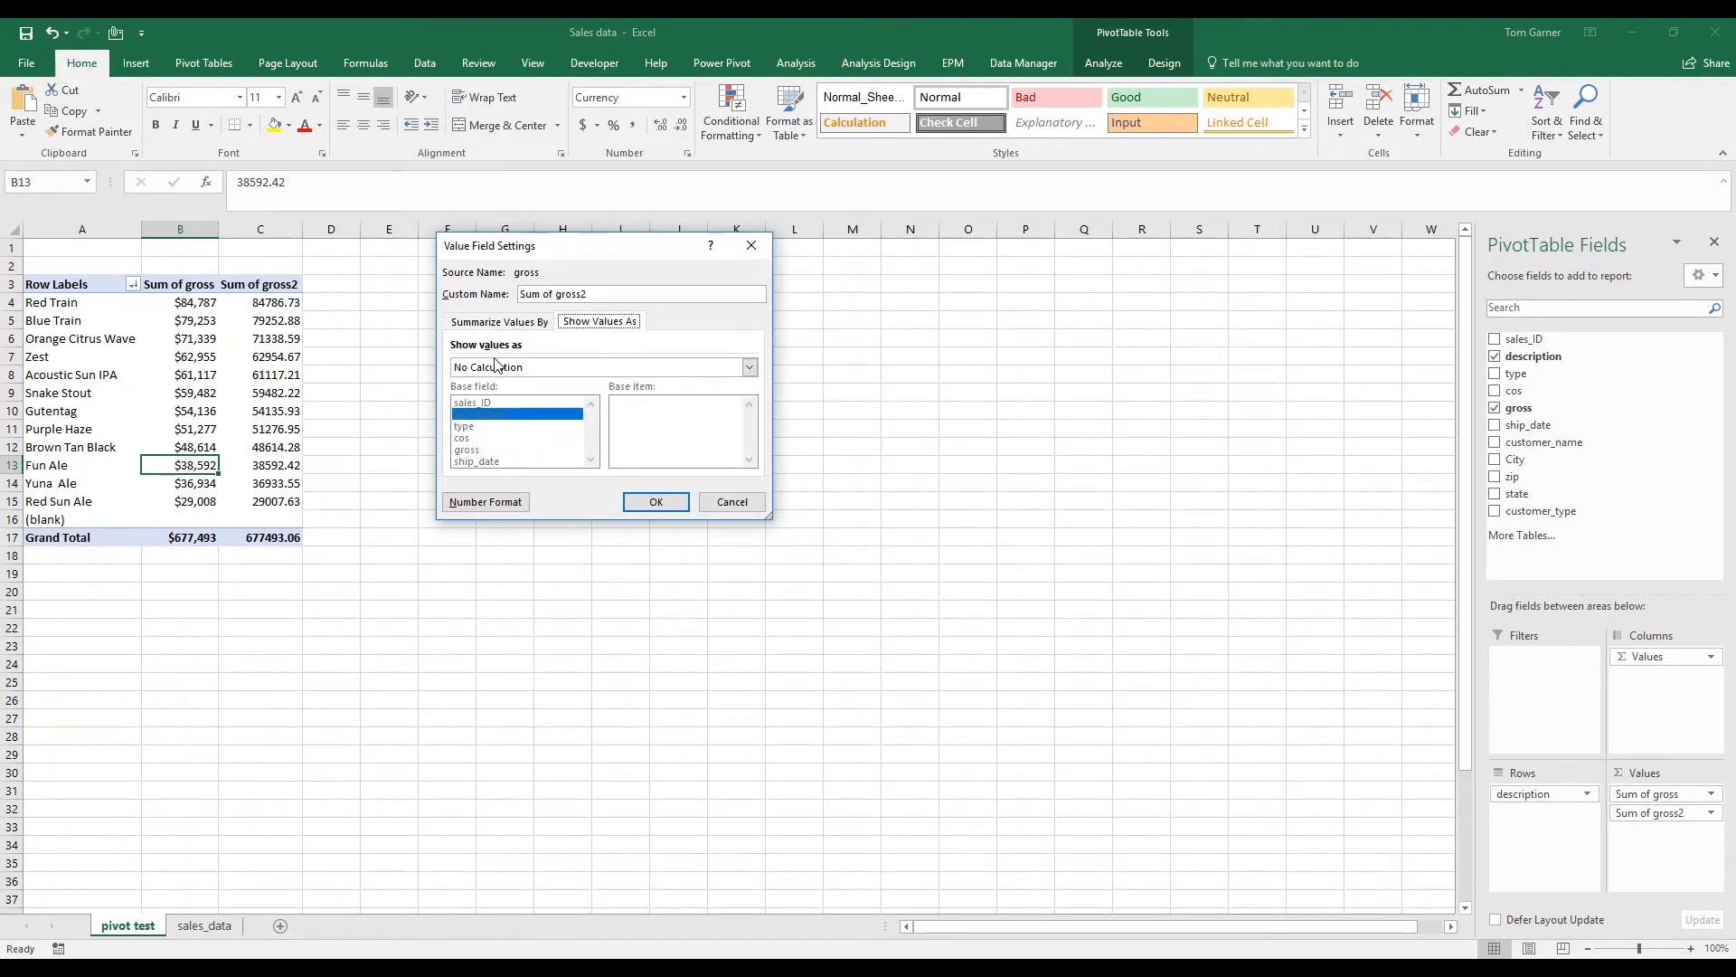
left_click(750, 369)
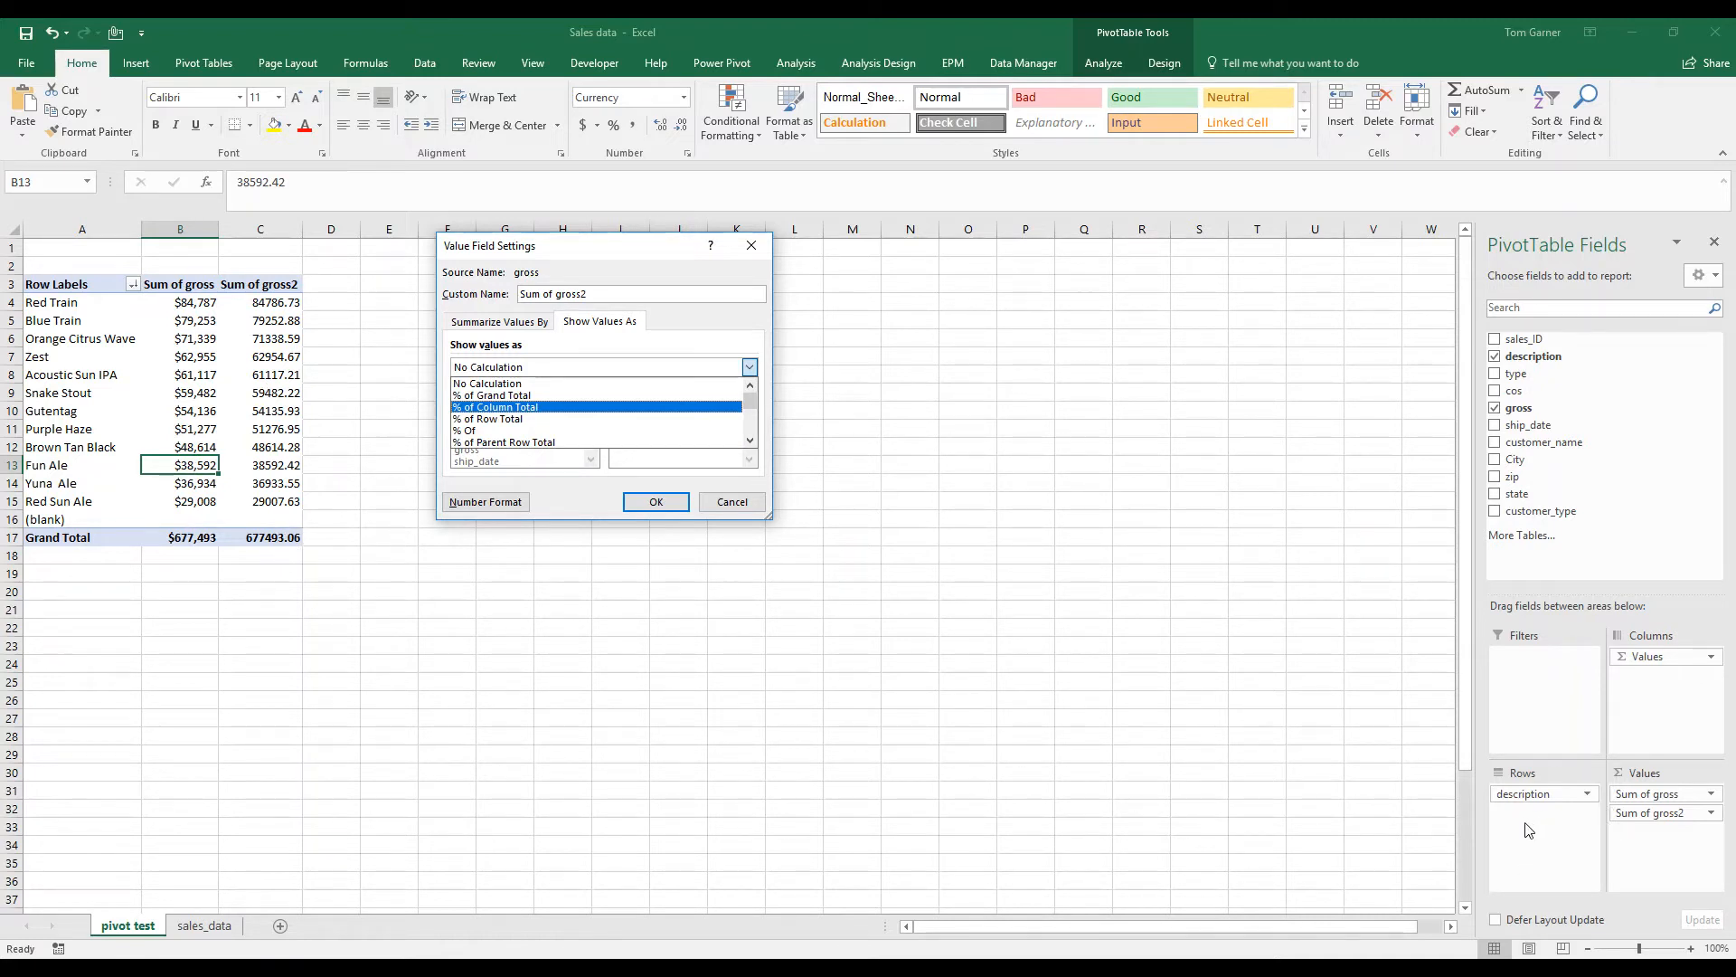
left_click(512, 408)
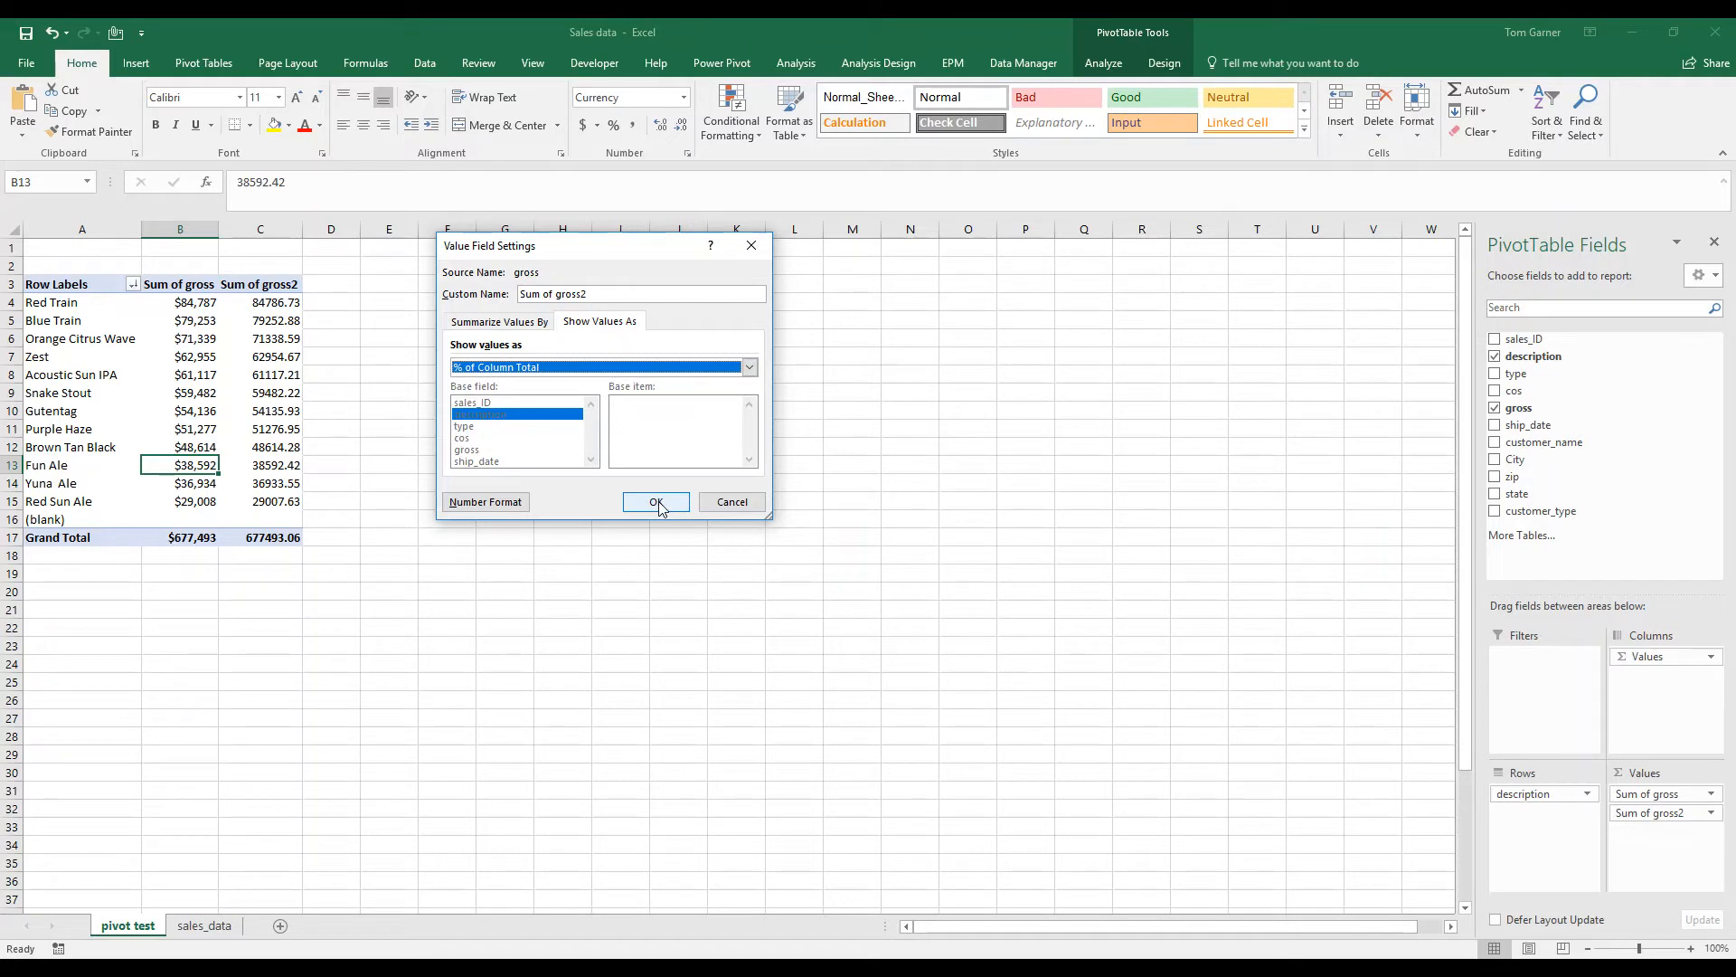
left_click(657, 502)
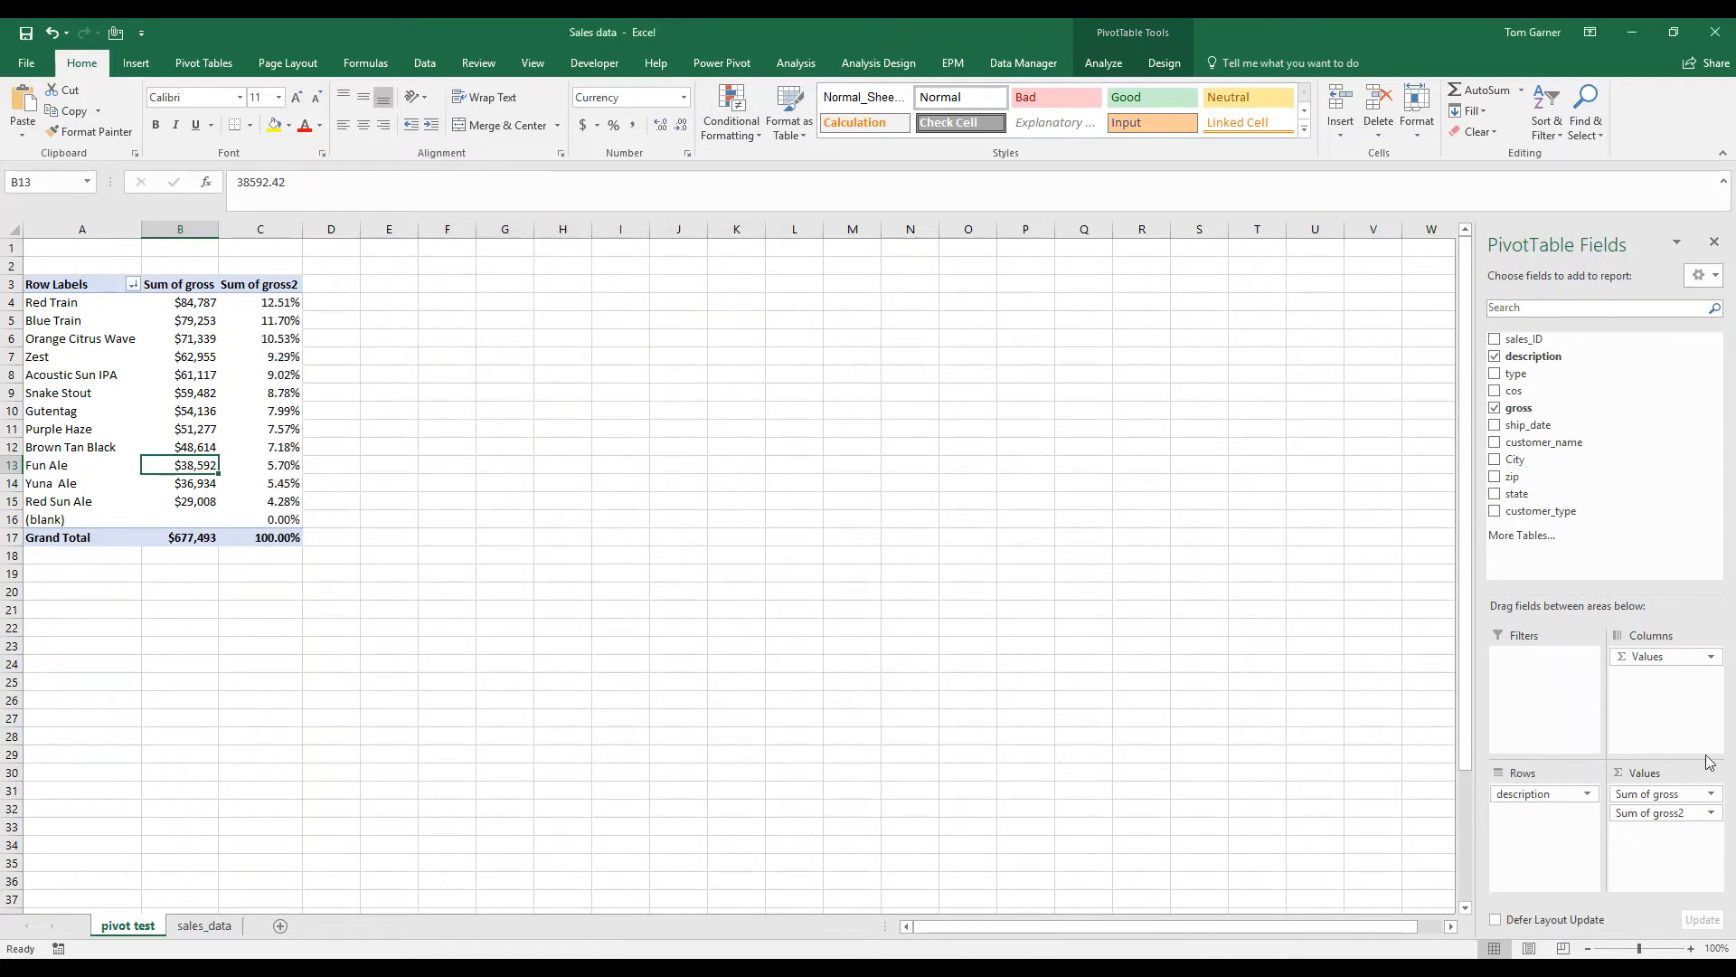
Rename the percentage value field as "% of Sales" and widen column C
left_click(1710, 814)
left_click(1602, 791)
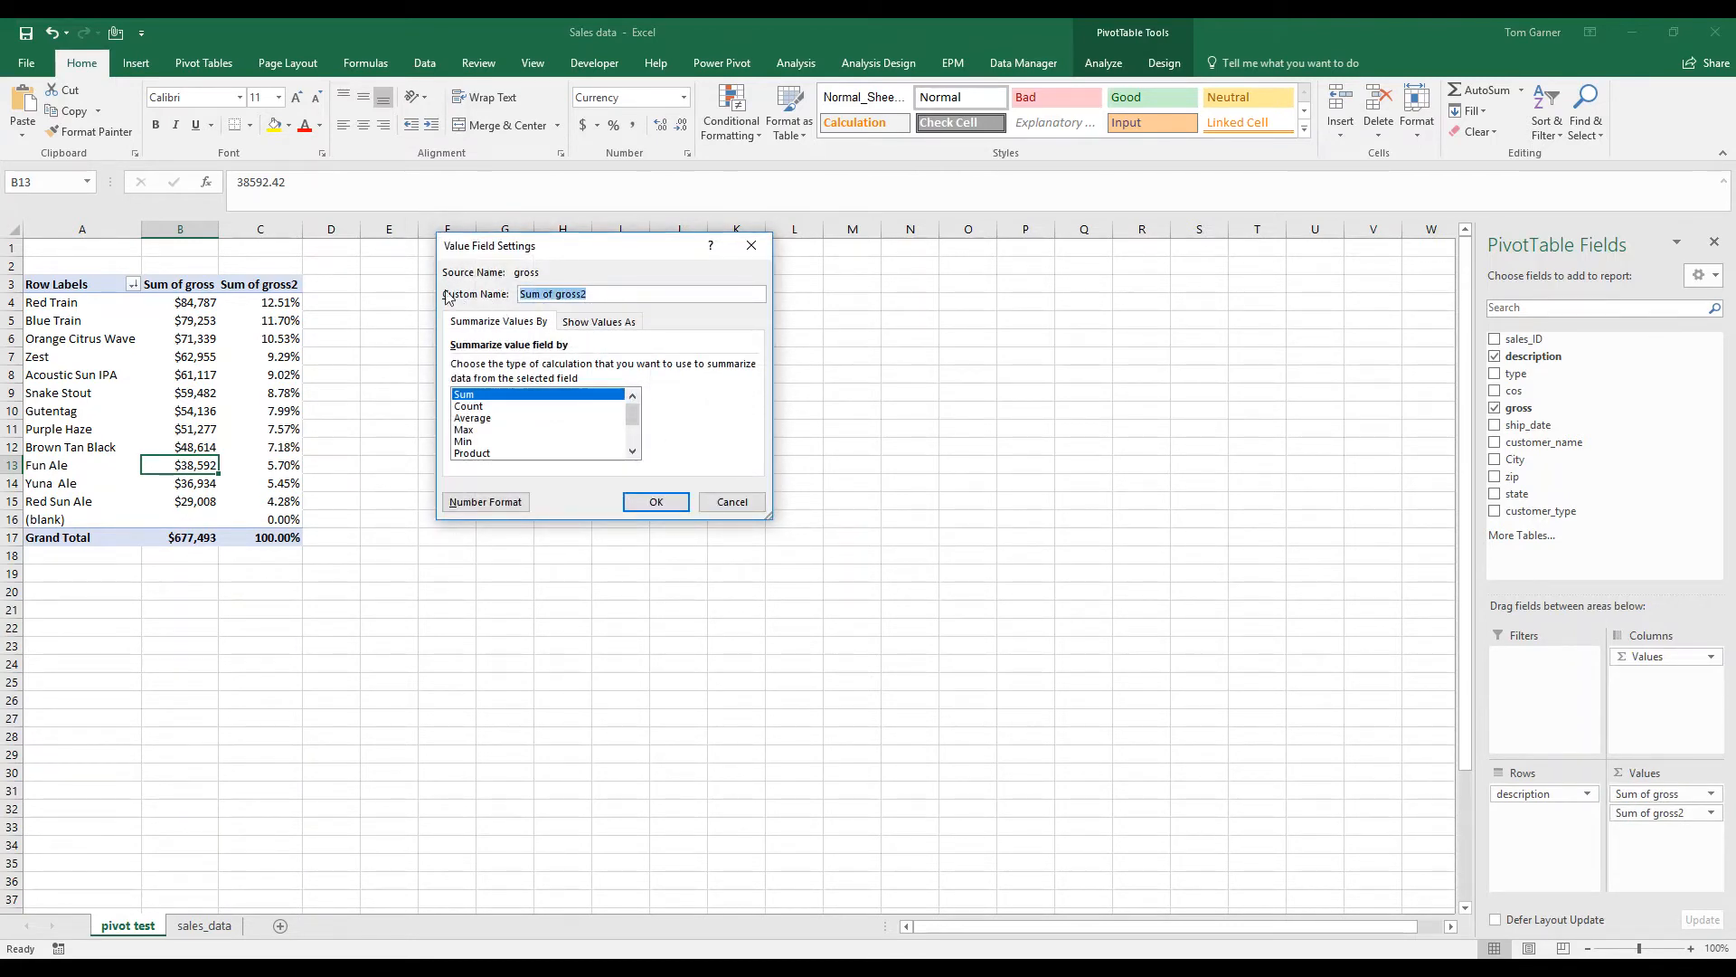
type("% of Sales")
left_click(656, 501)
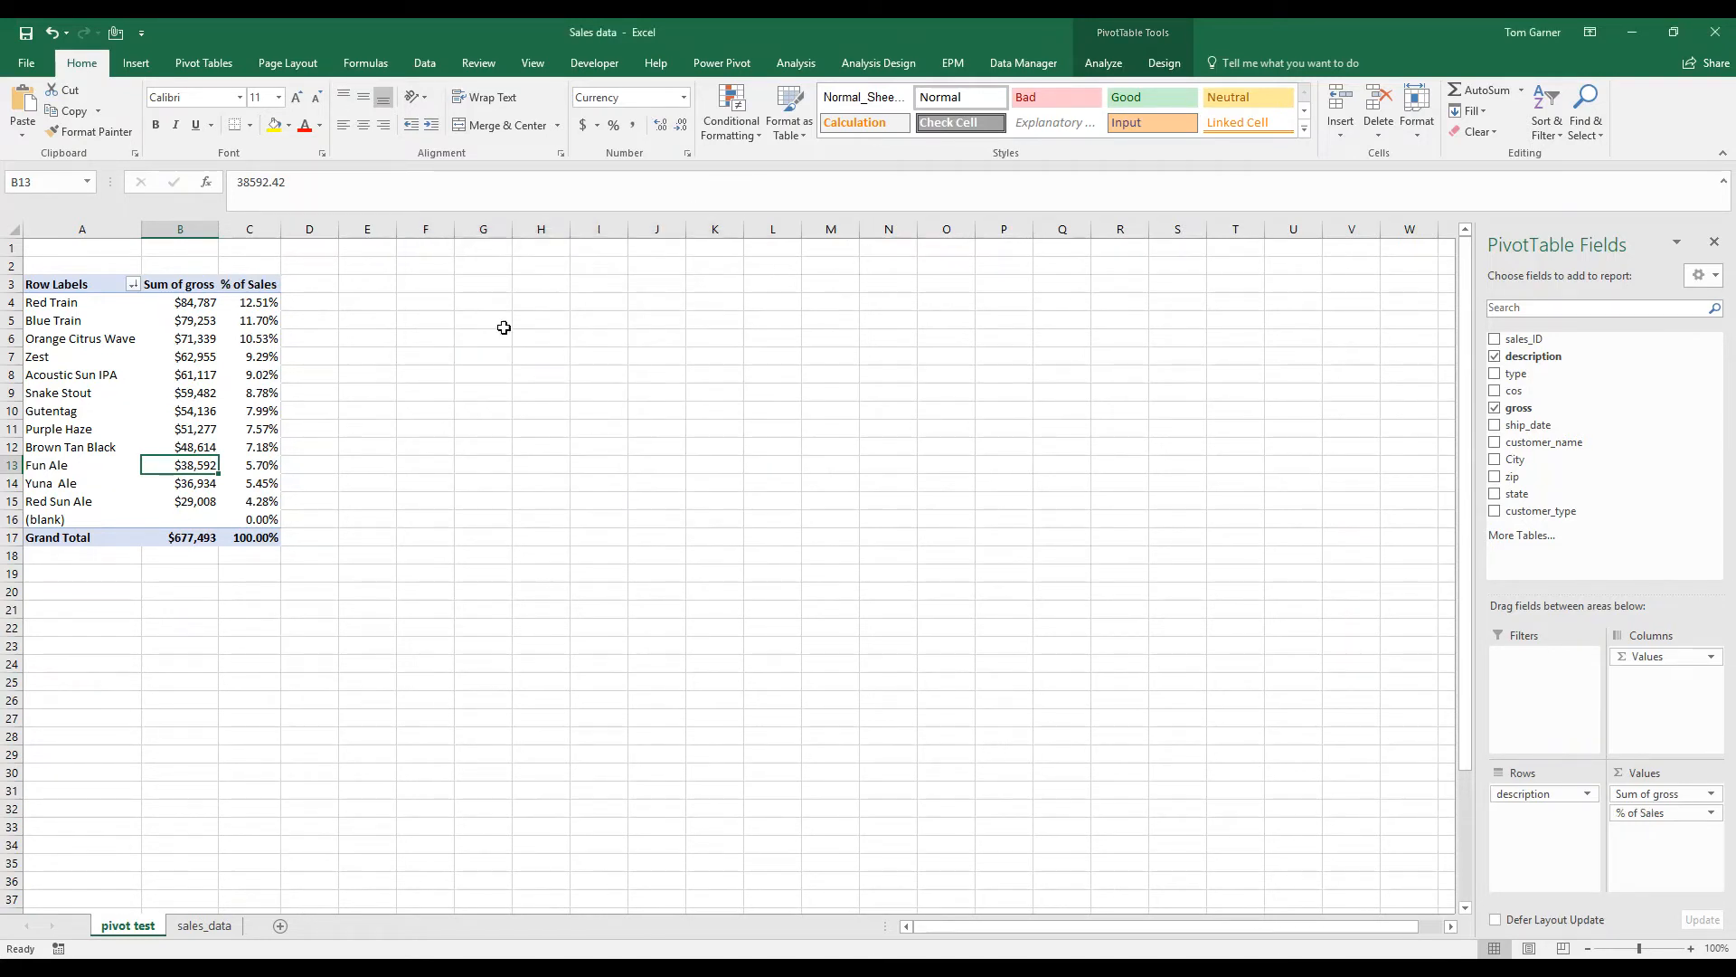
left_click_drag(281, 229, 332, 234)
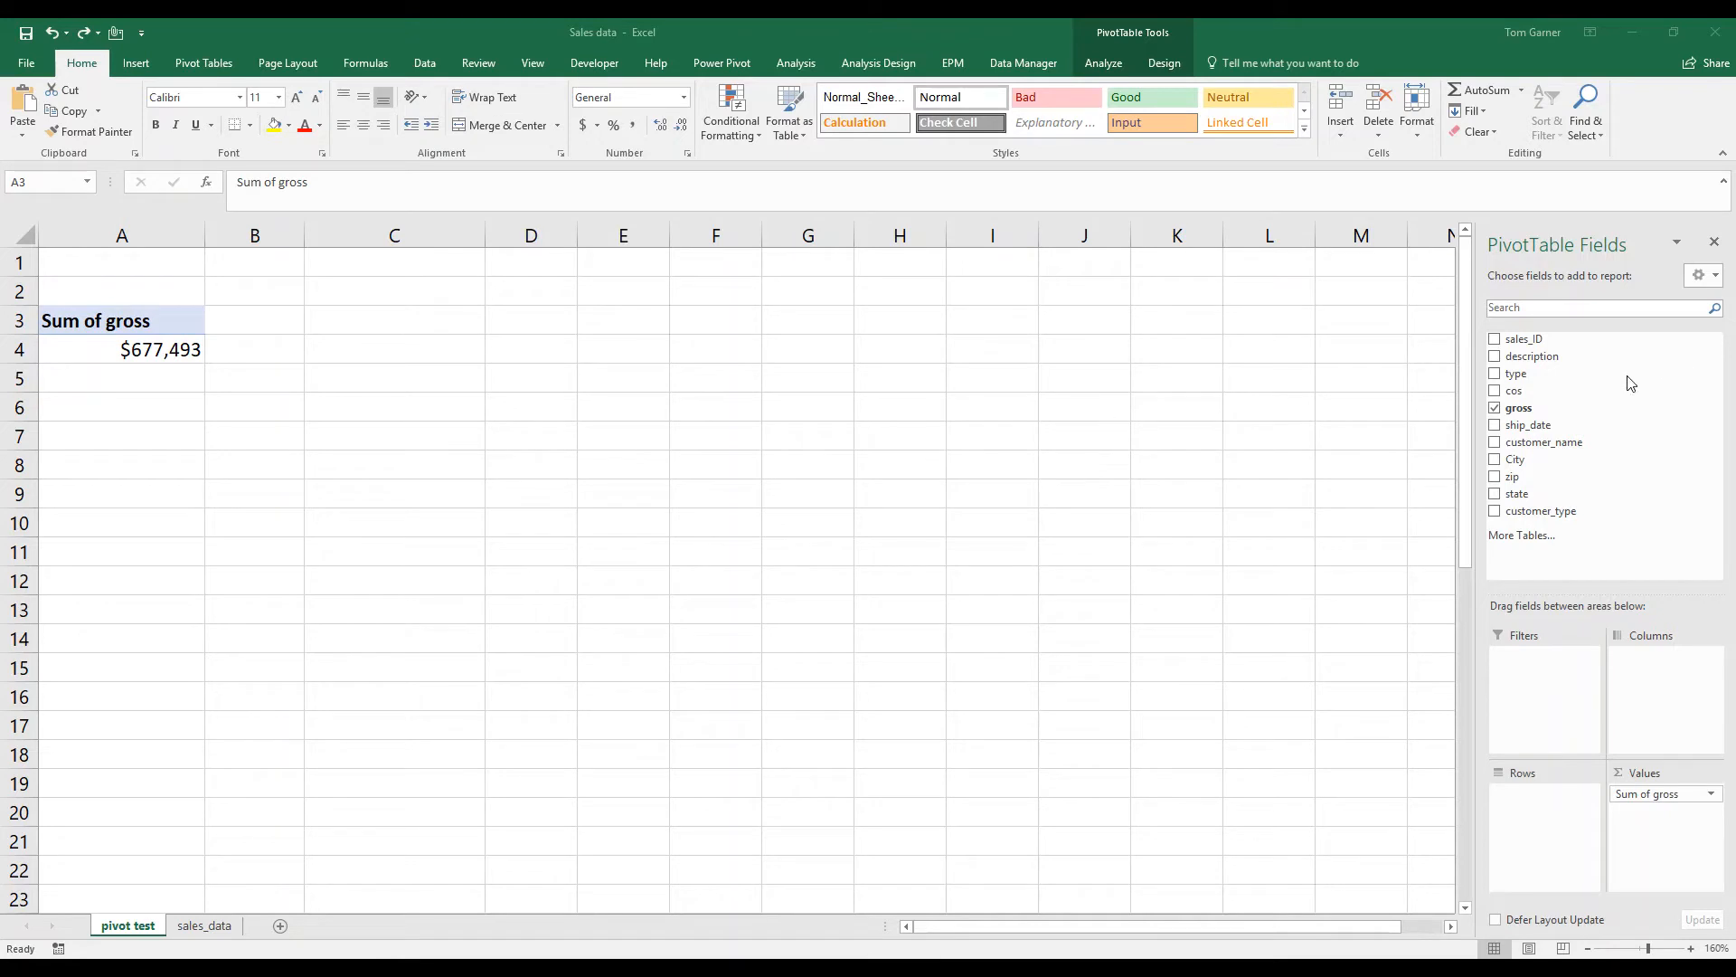
Add description and ship_date to the PivotTable rows in that order, checking the ship_date column on the sales_data sheet in between
left_click(1534, 357)
left_click_drag(1535, 356, 1522, 848)
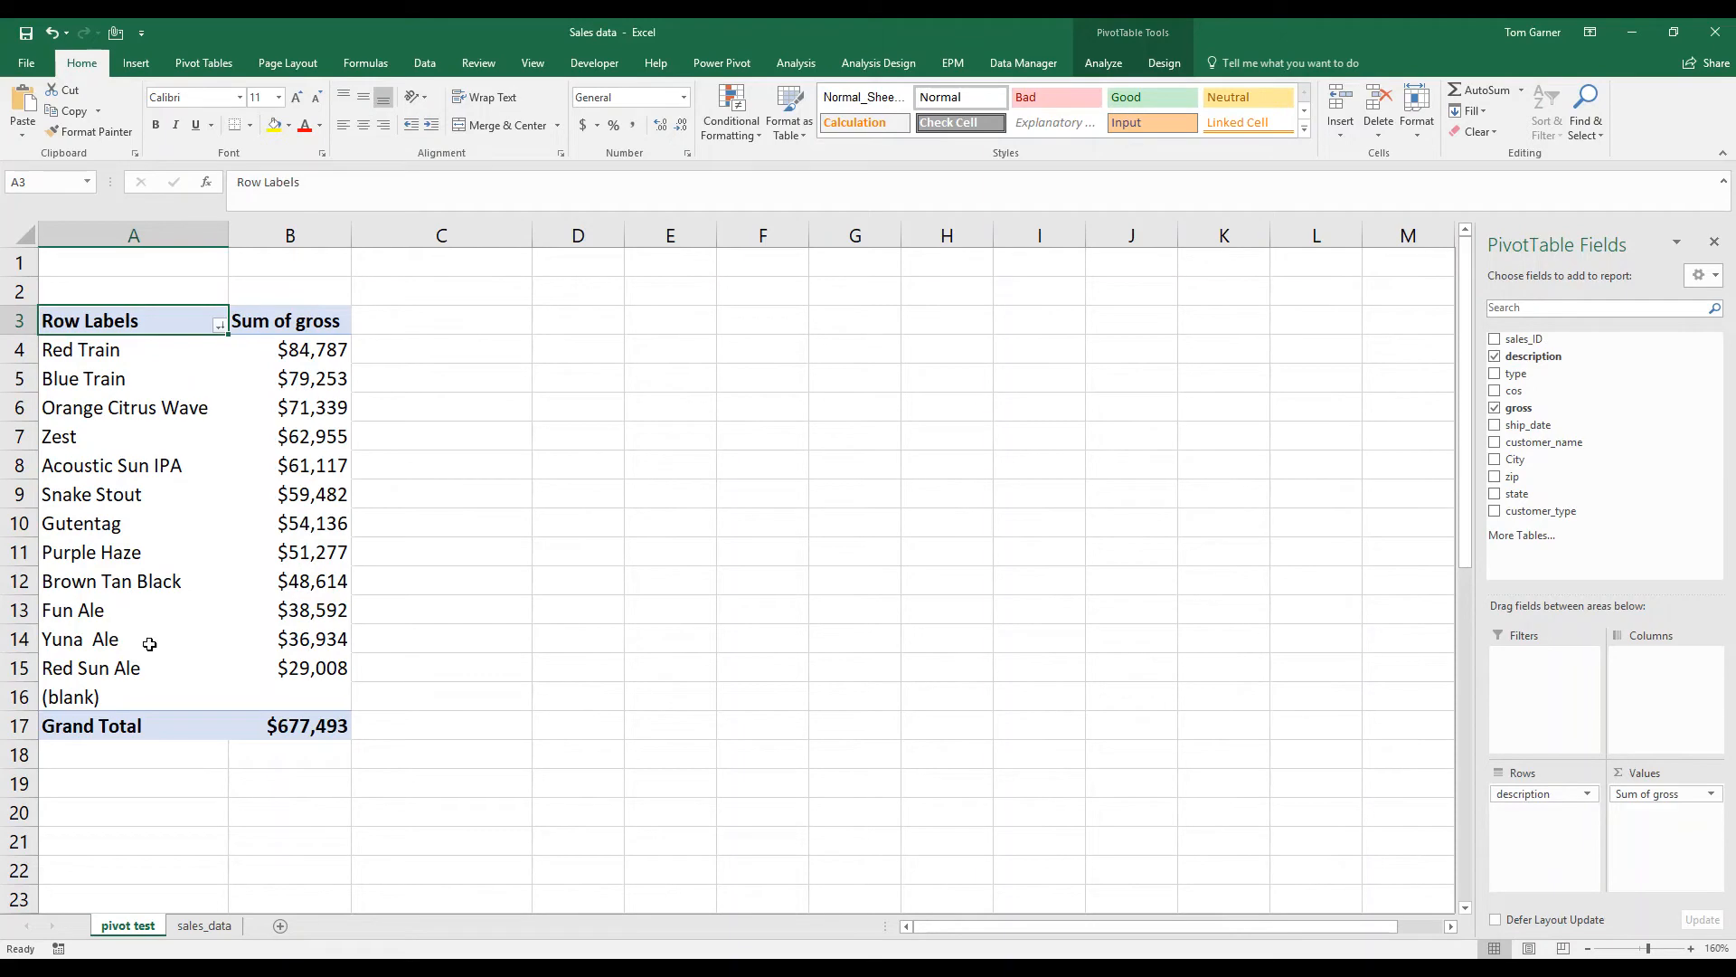
left_click(232, 923)
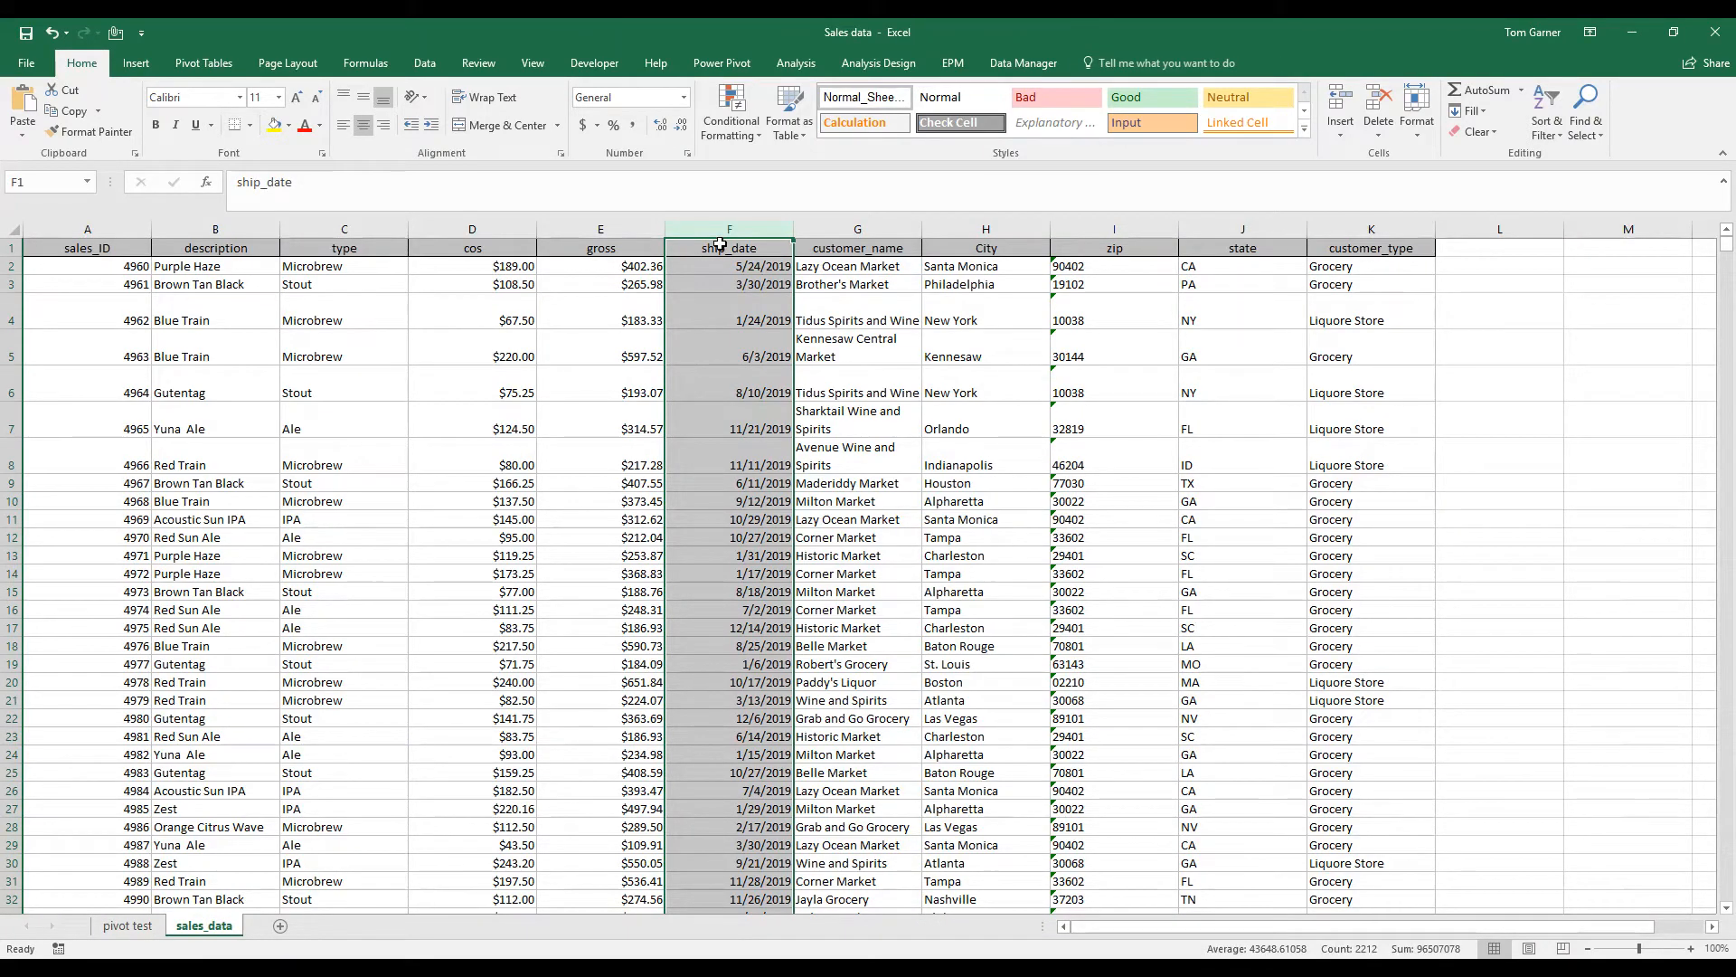
left_click(131, 926)
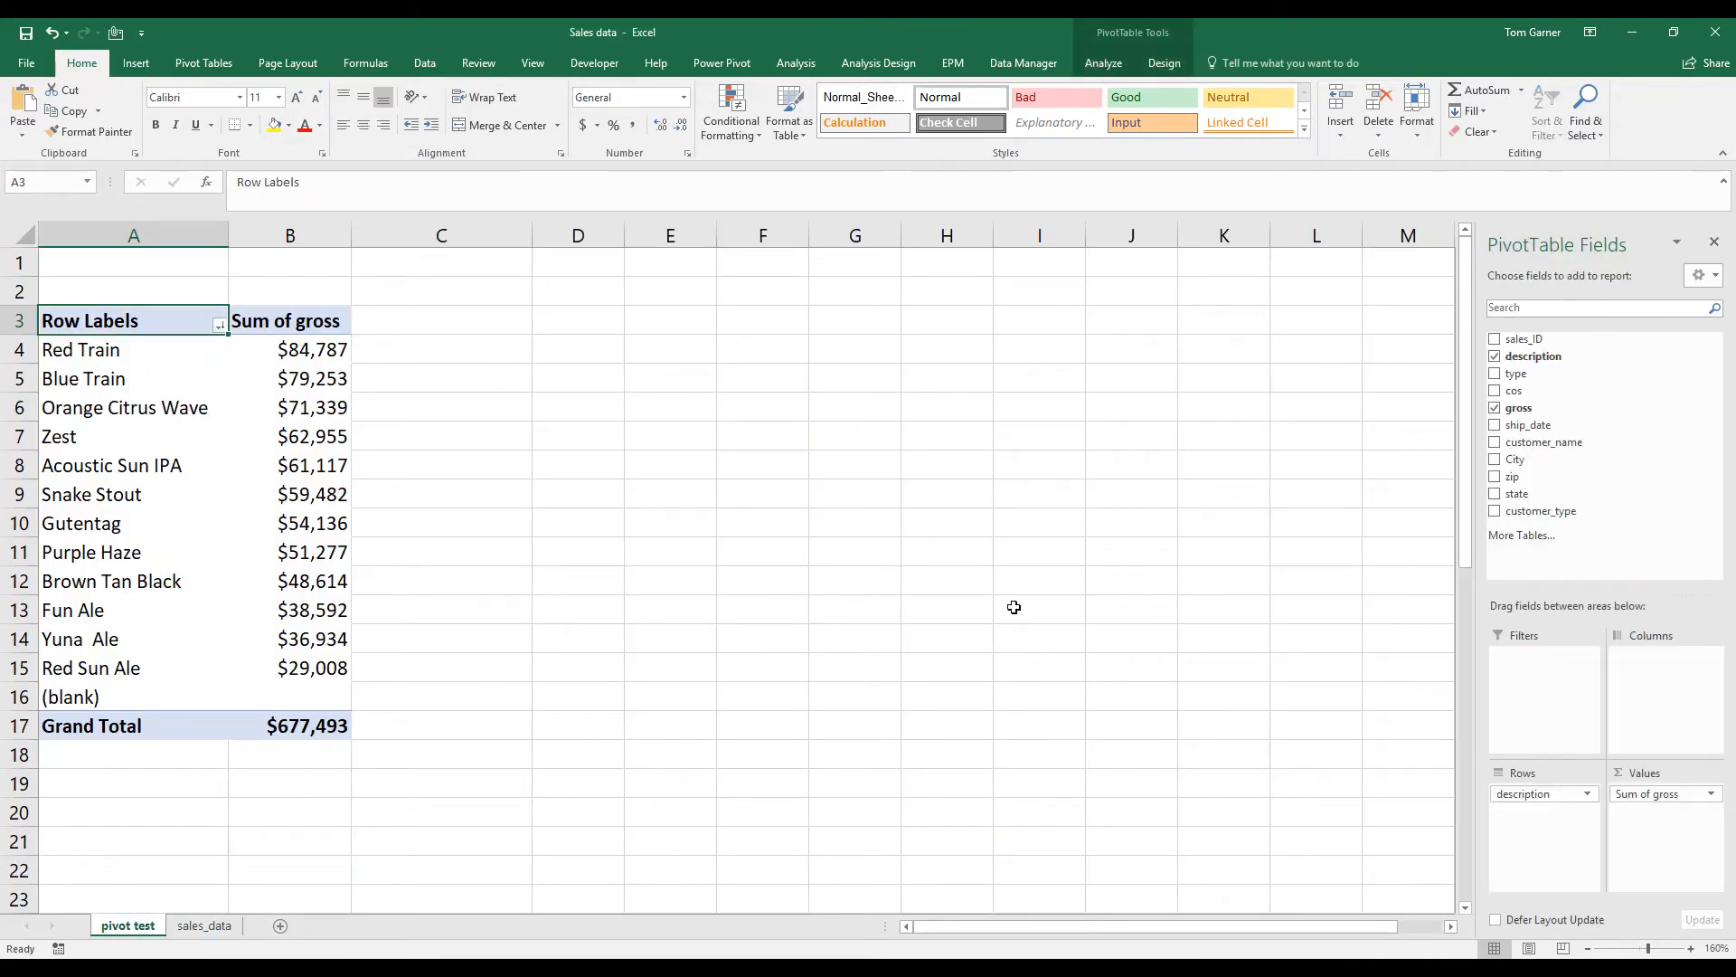
left_click_drag(1578, 425, 1555, 809)
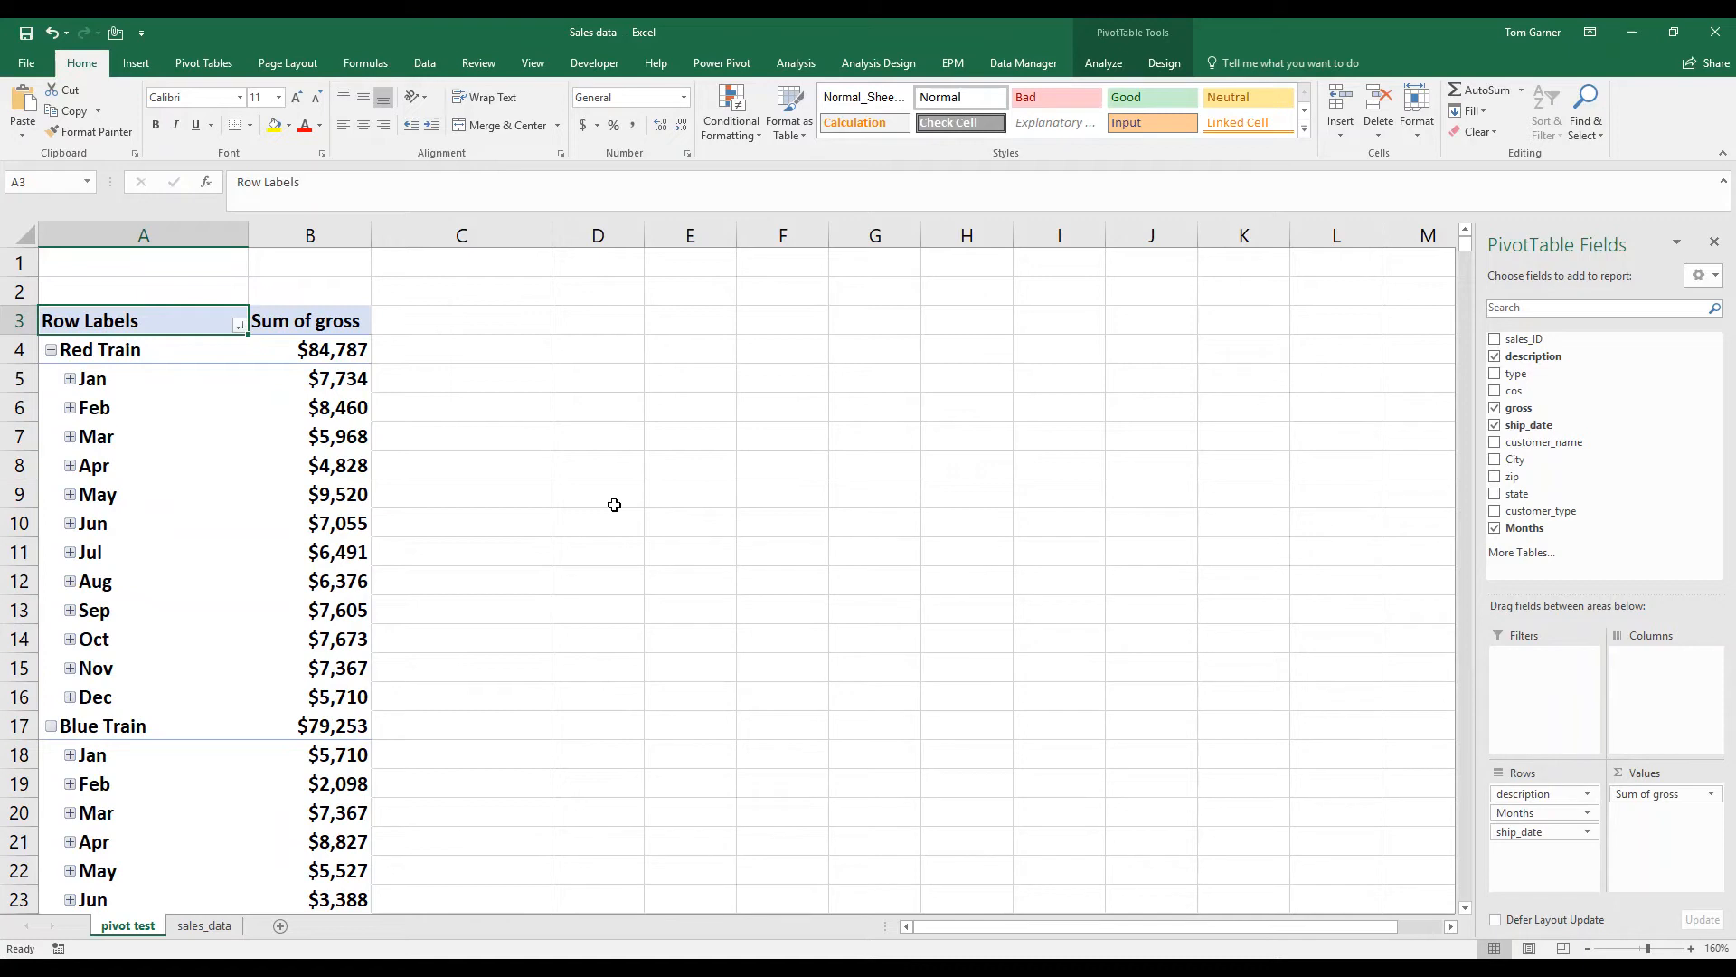
Group the ship dates in the PivotTable by Days, Months, Quarters and Years
left_click(91, 407)
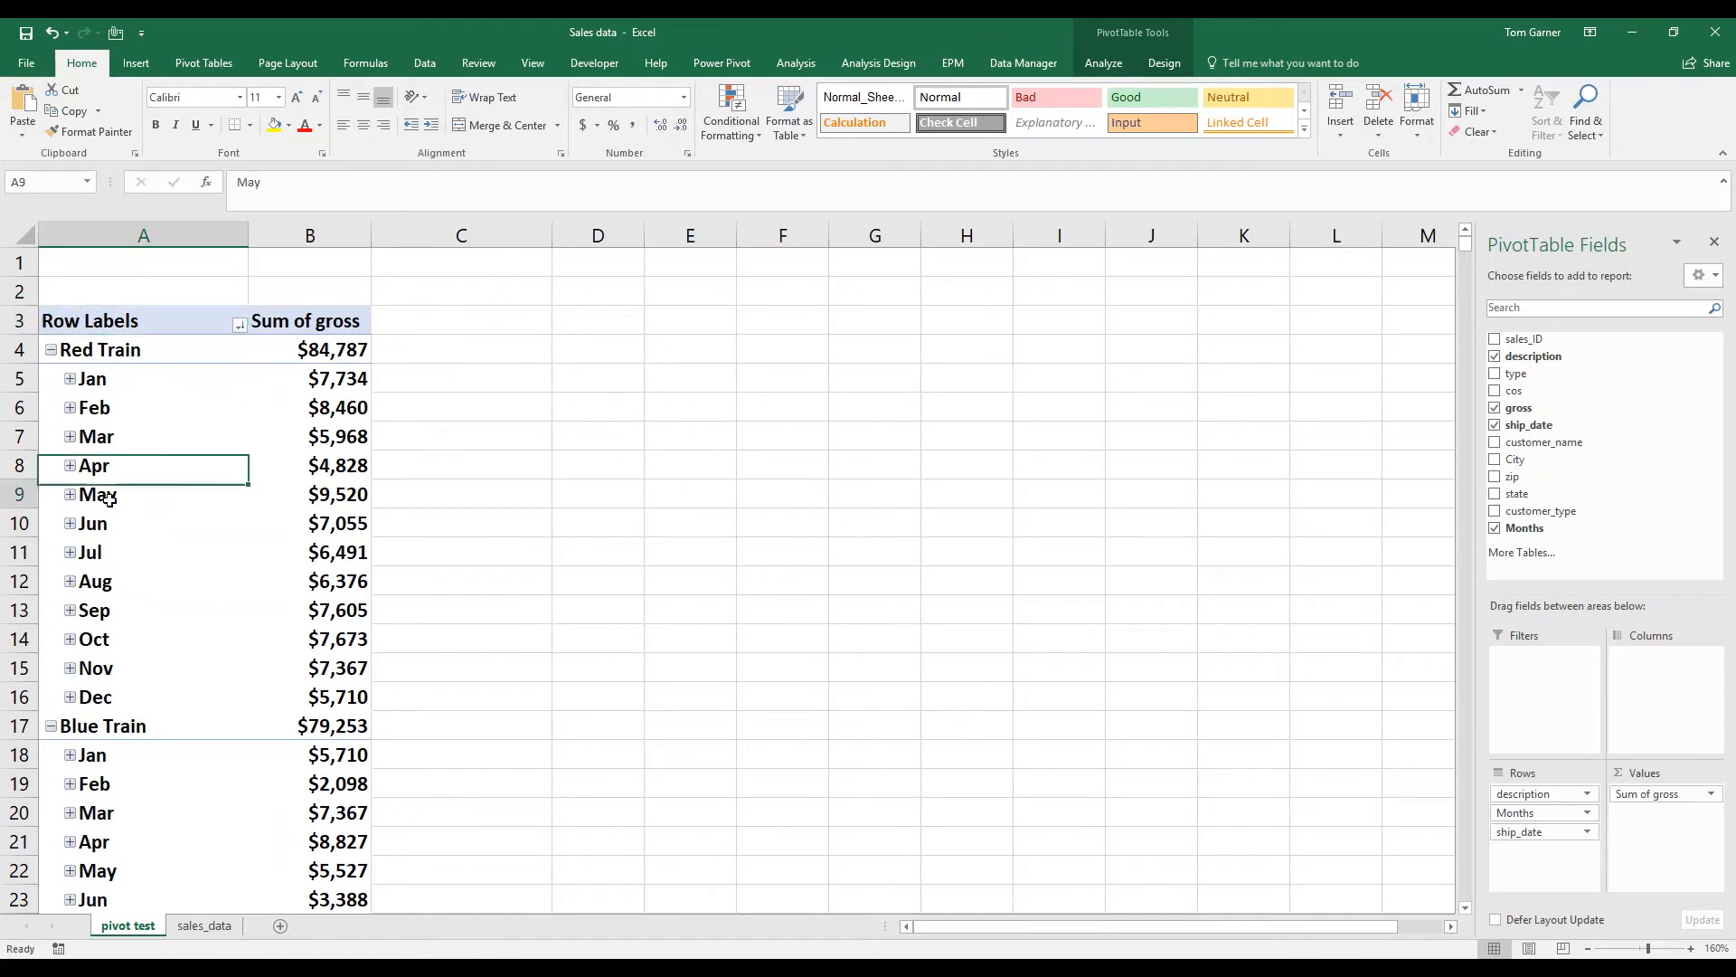
right_click(111, 499)
left_click(102, 494)
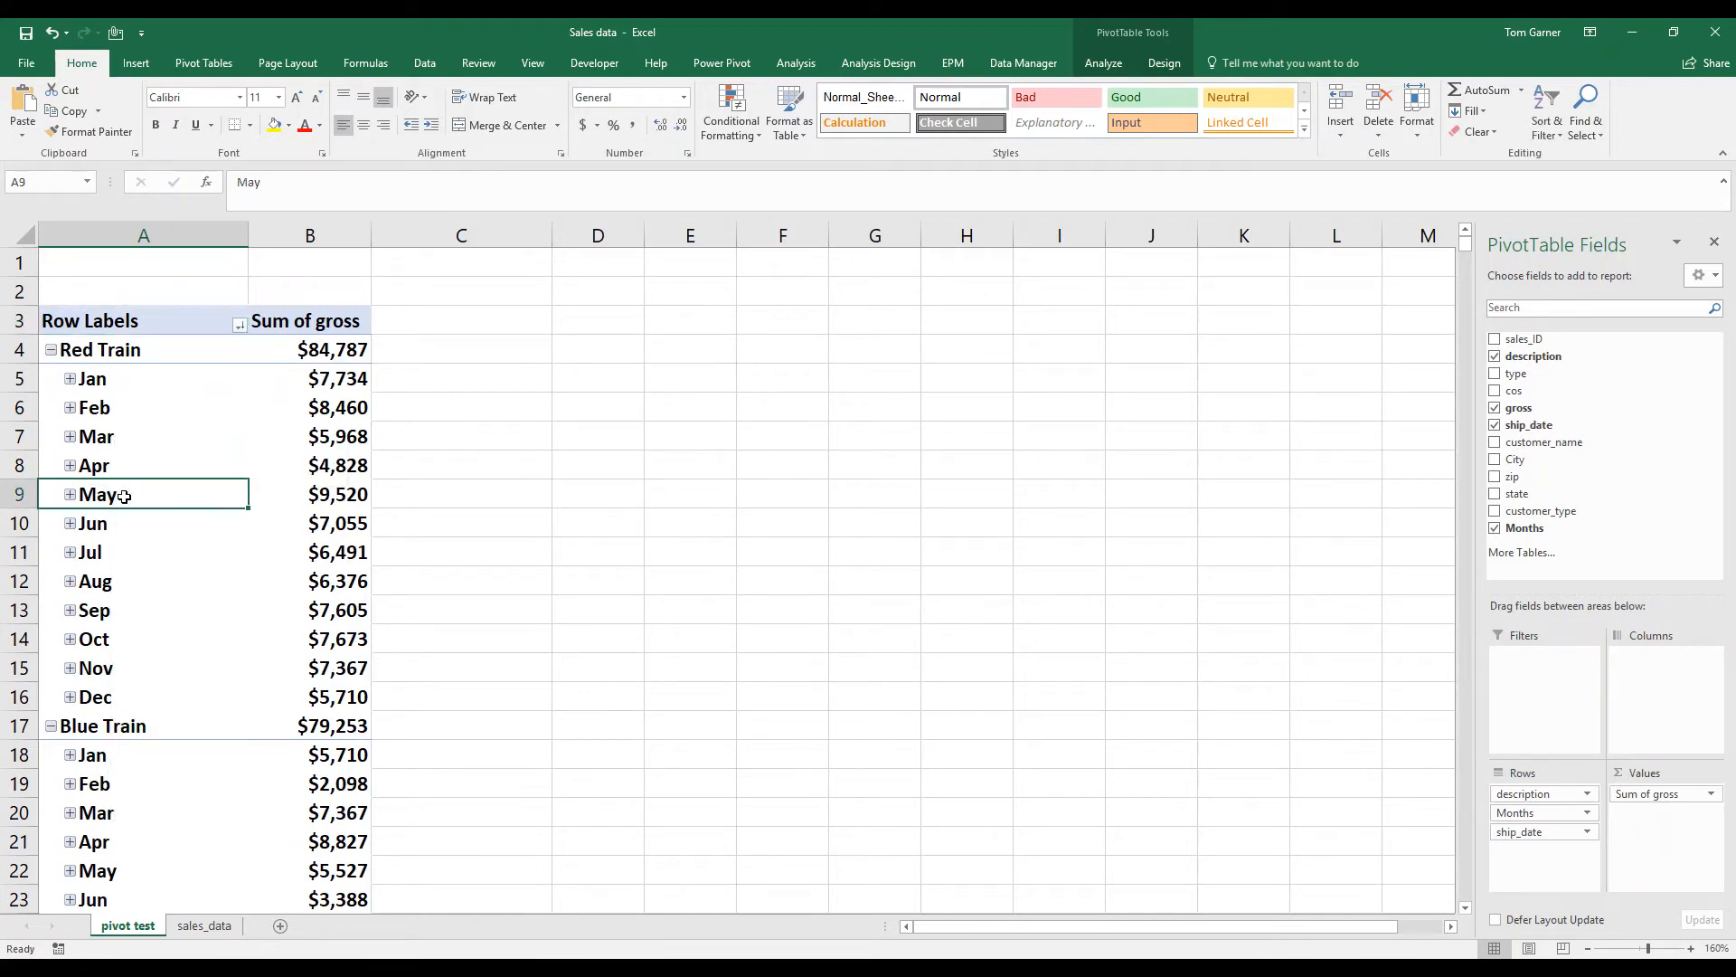
right_click(124, 497)
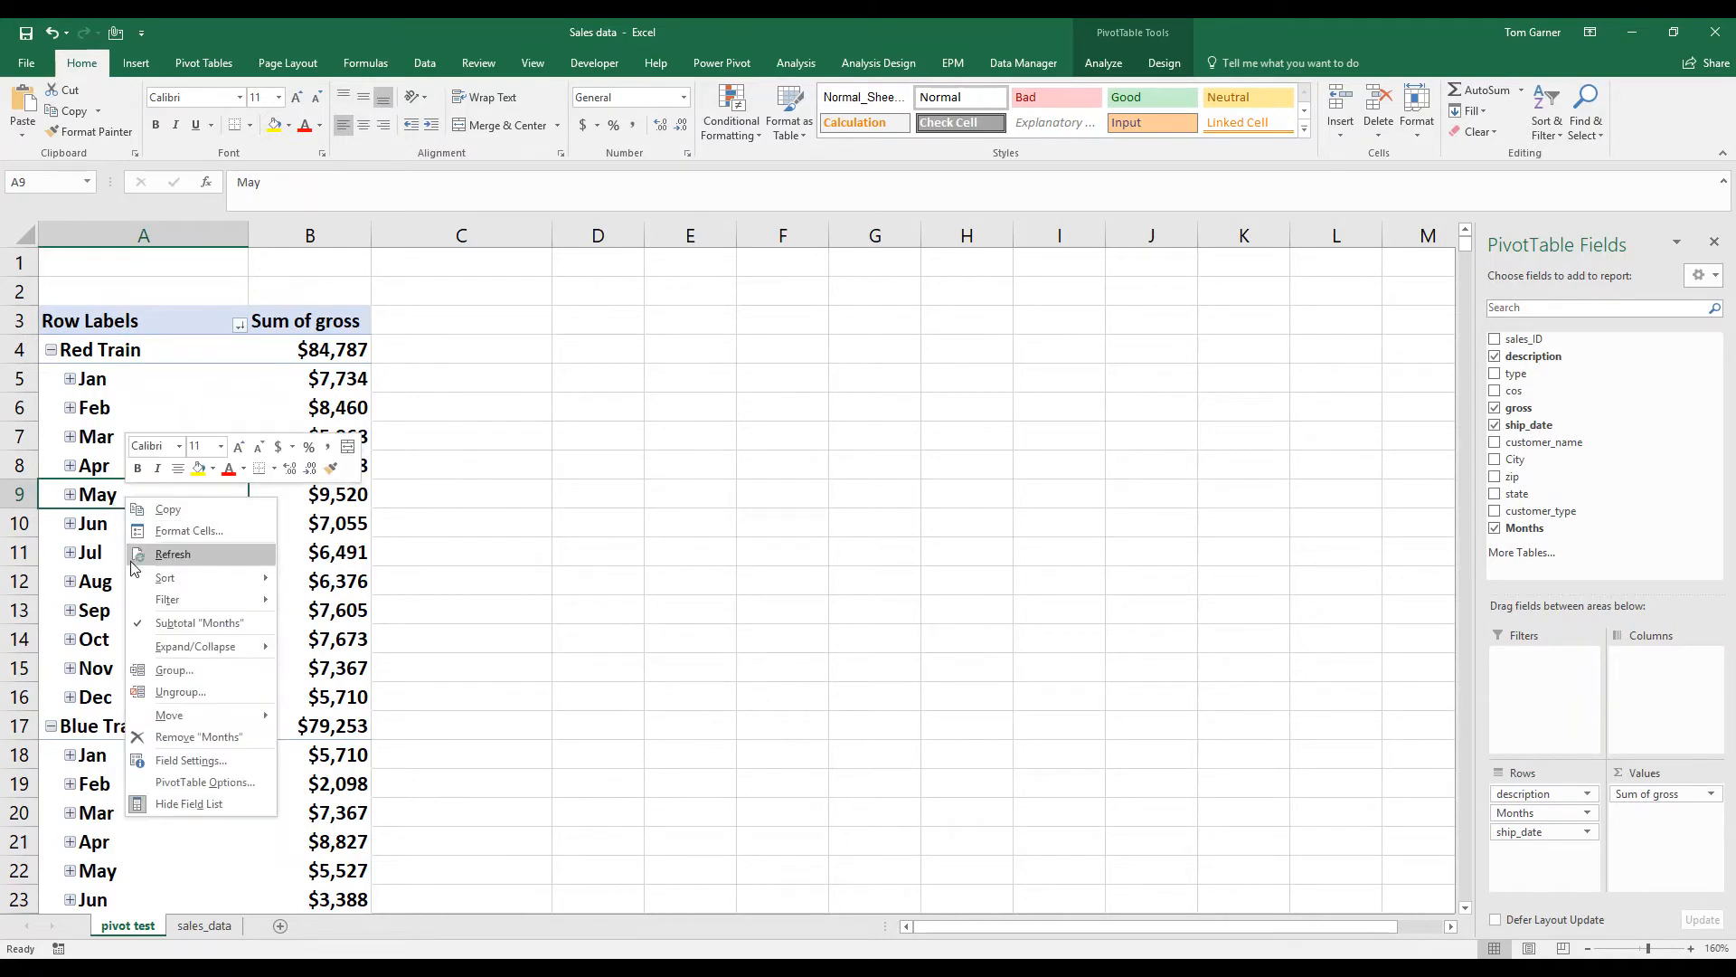
left_click(177, 671)
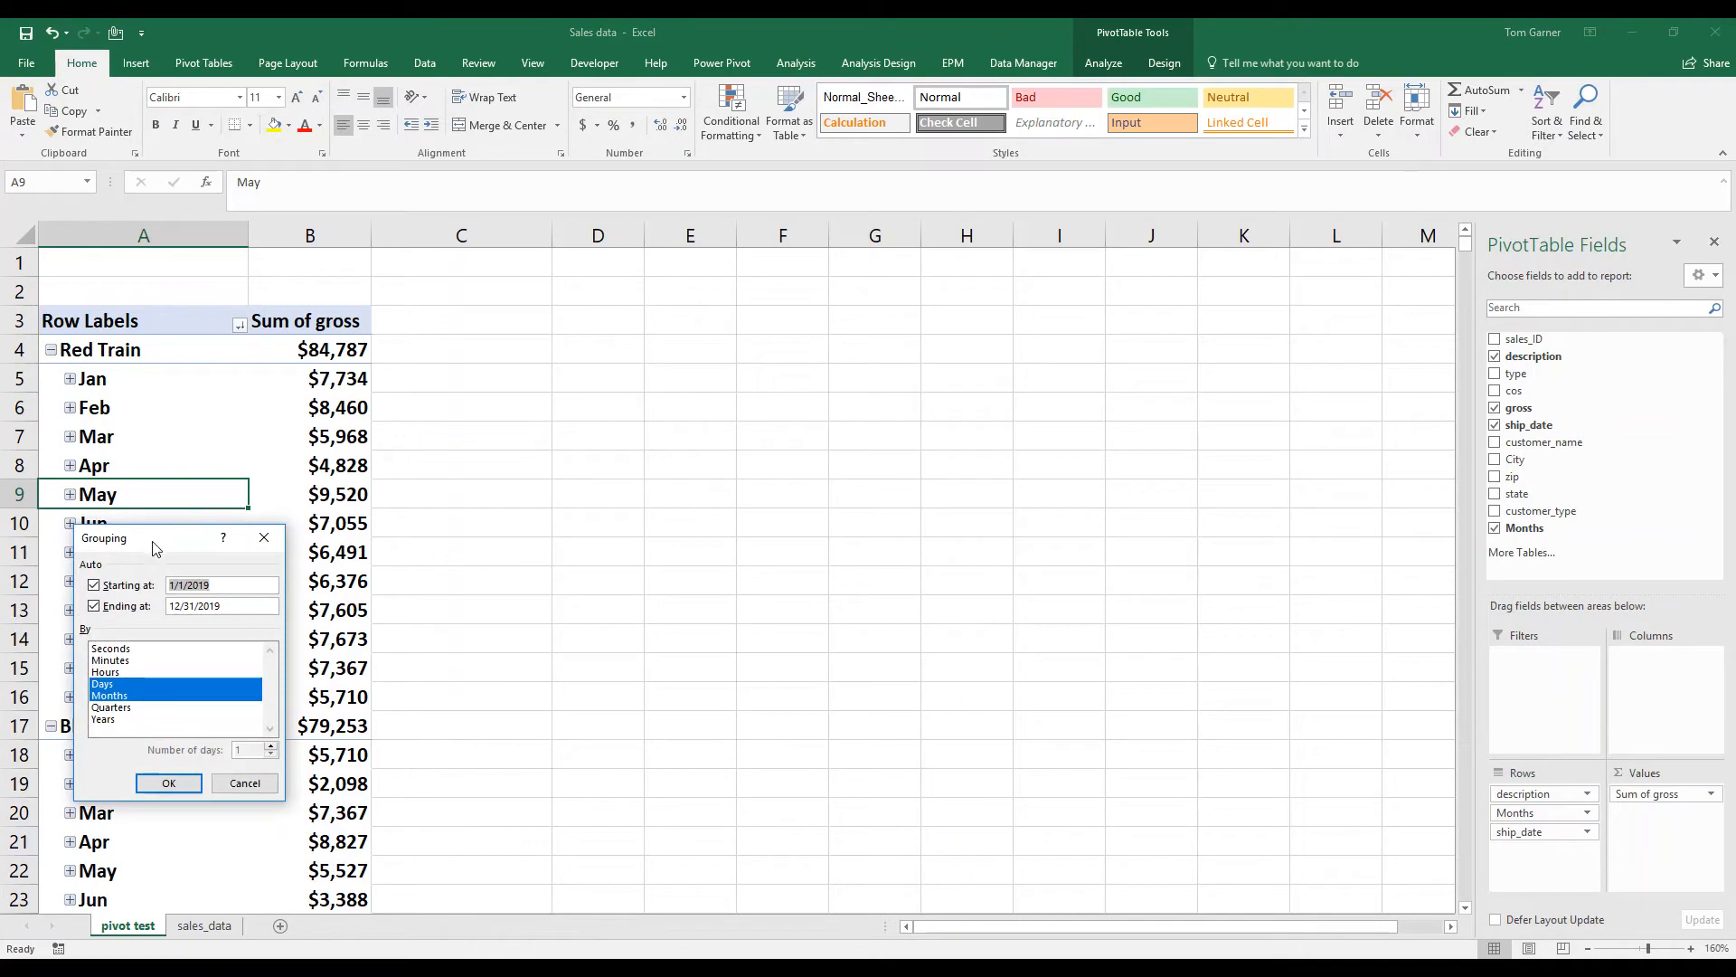
left_click_drag(158, 546, 575, 363)
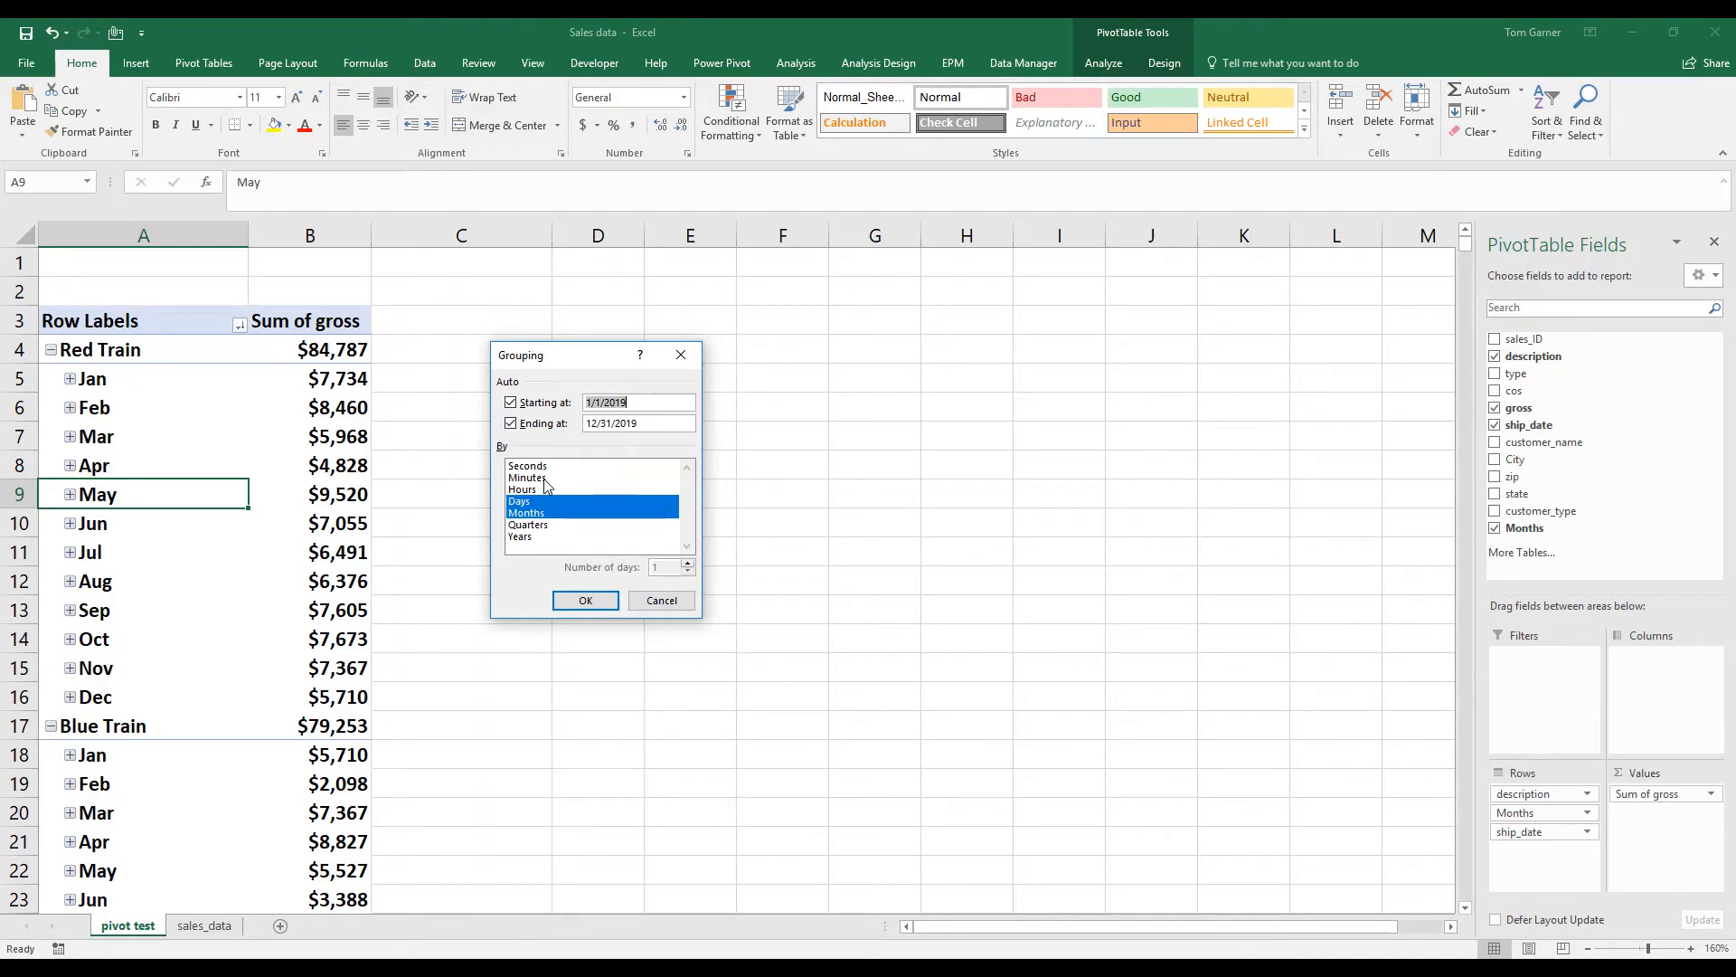
left_click(534, 528)
left_click(532, 539)
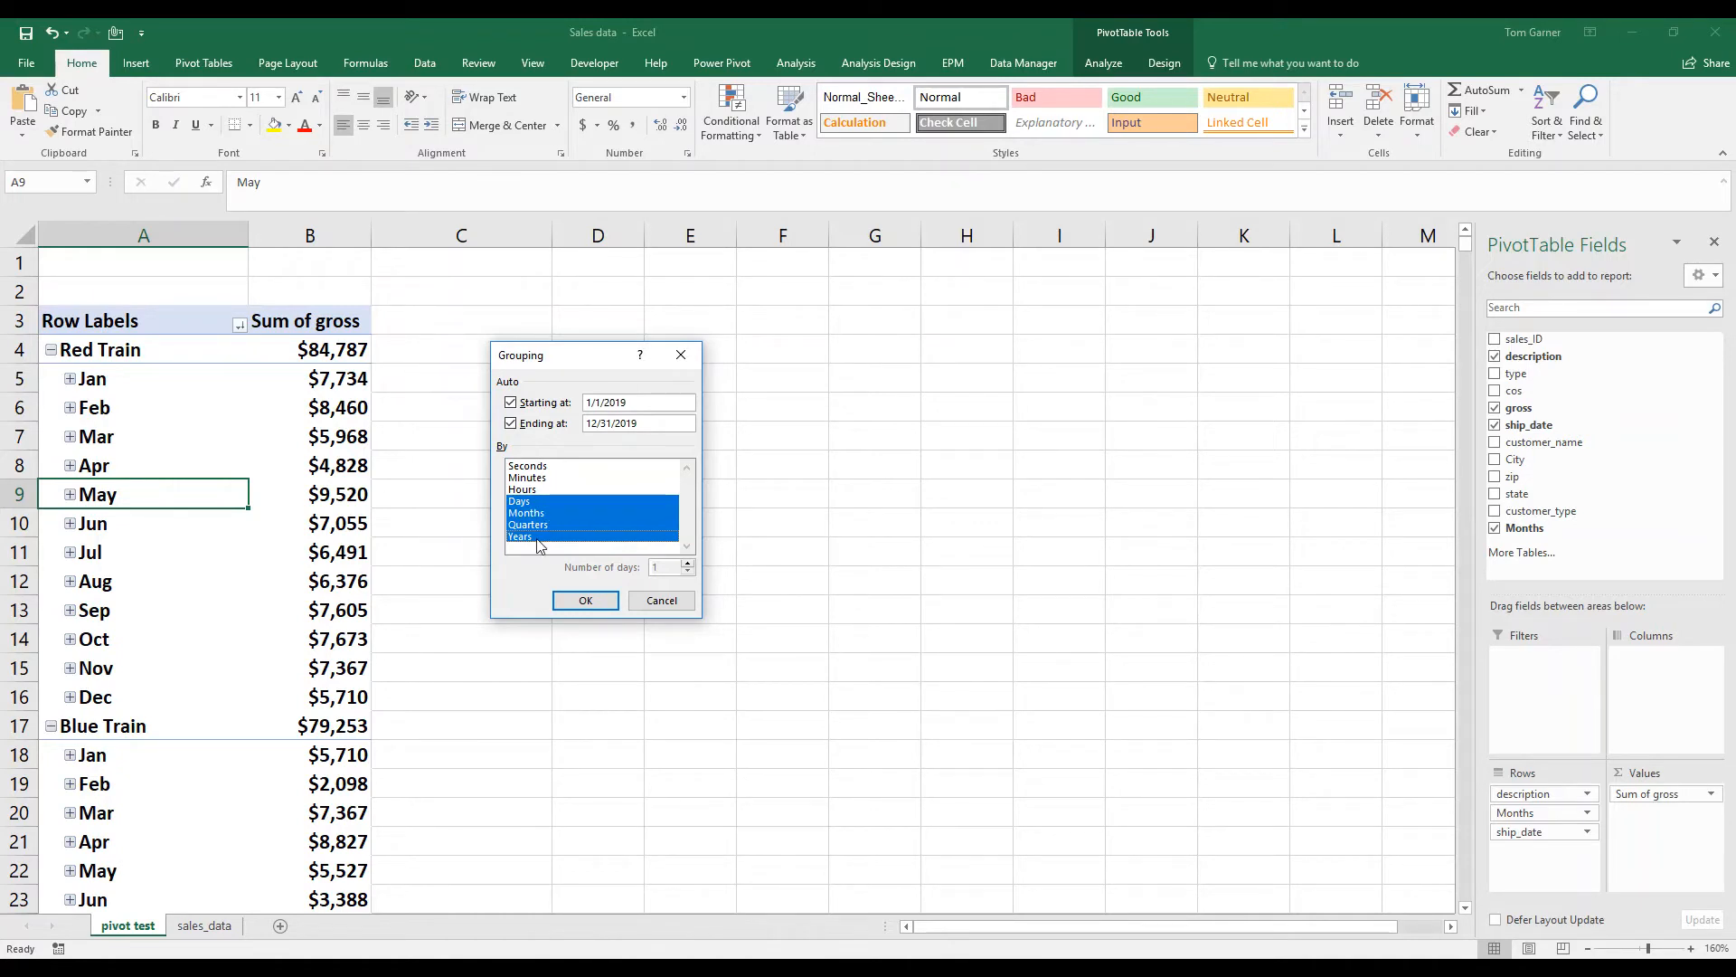
left_click(583, 602)
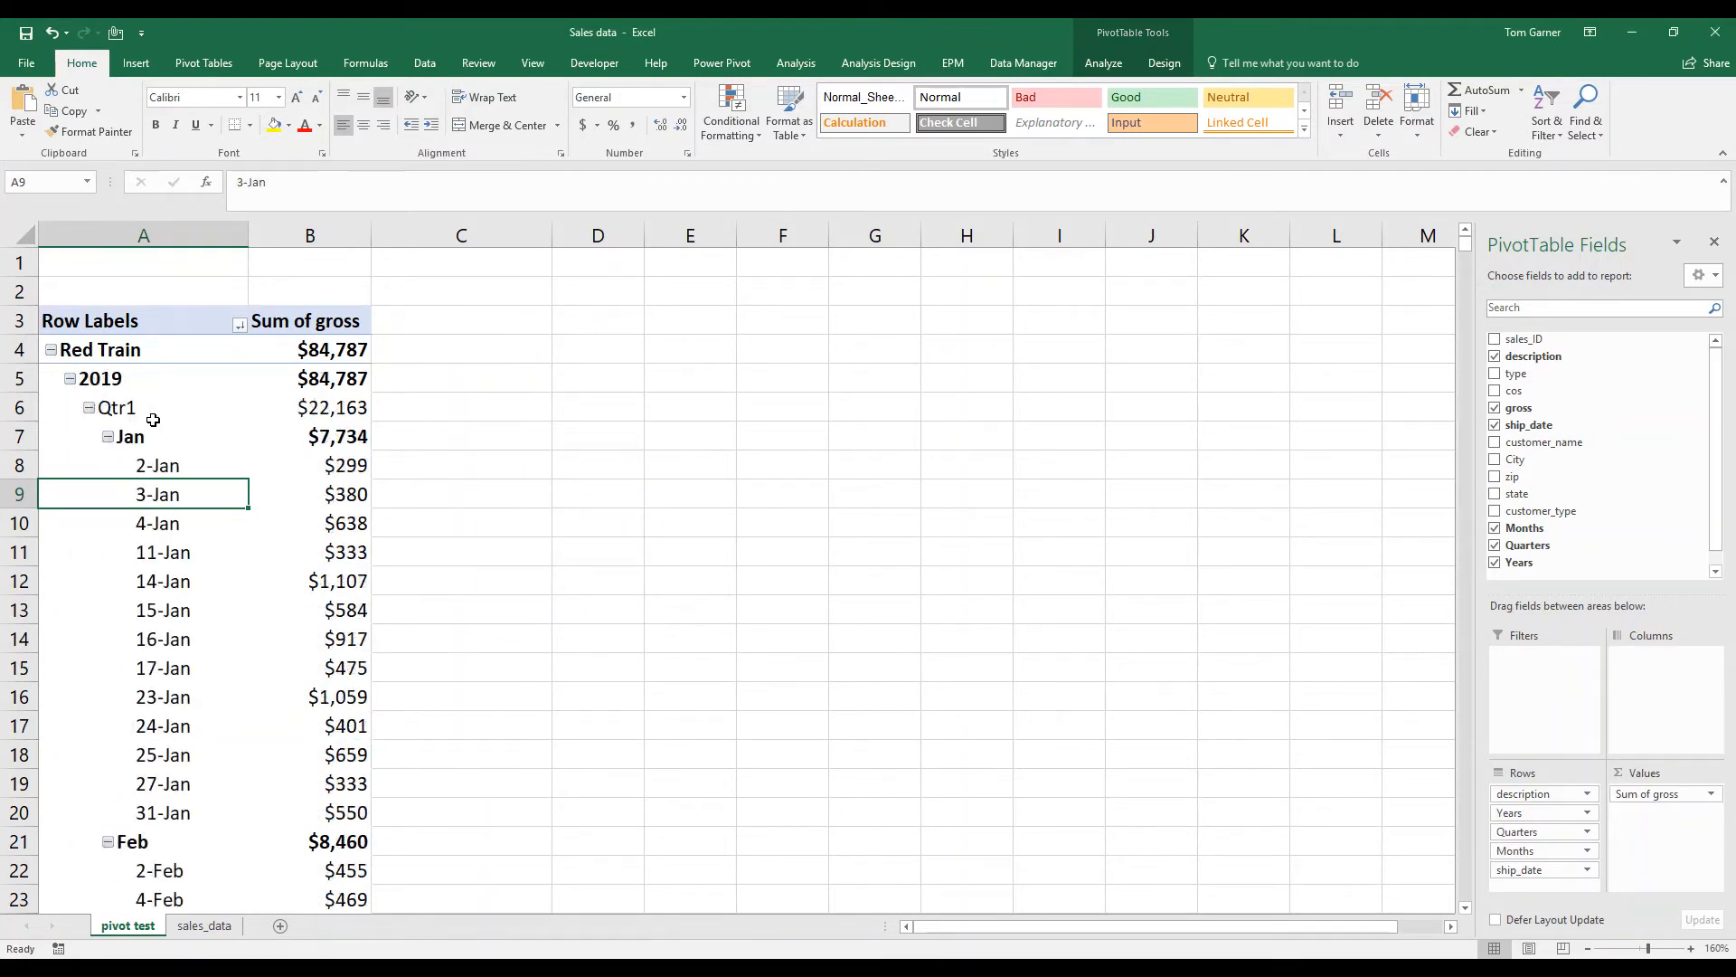
Check the year, quarter, month and day levels under Red Train and remove Years from the PivotTable rows
left_click(114, 383)
left_click(141, 414)
left_click(154, 436)
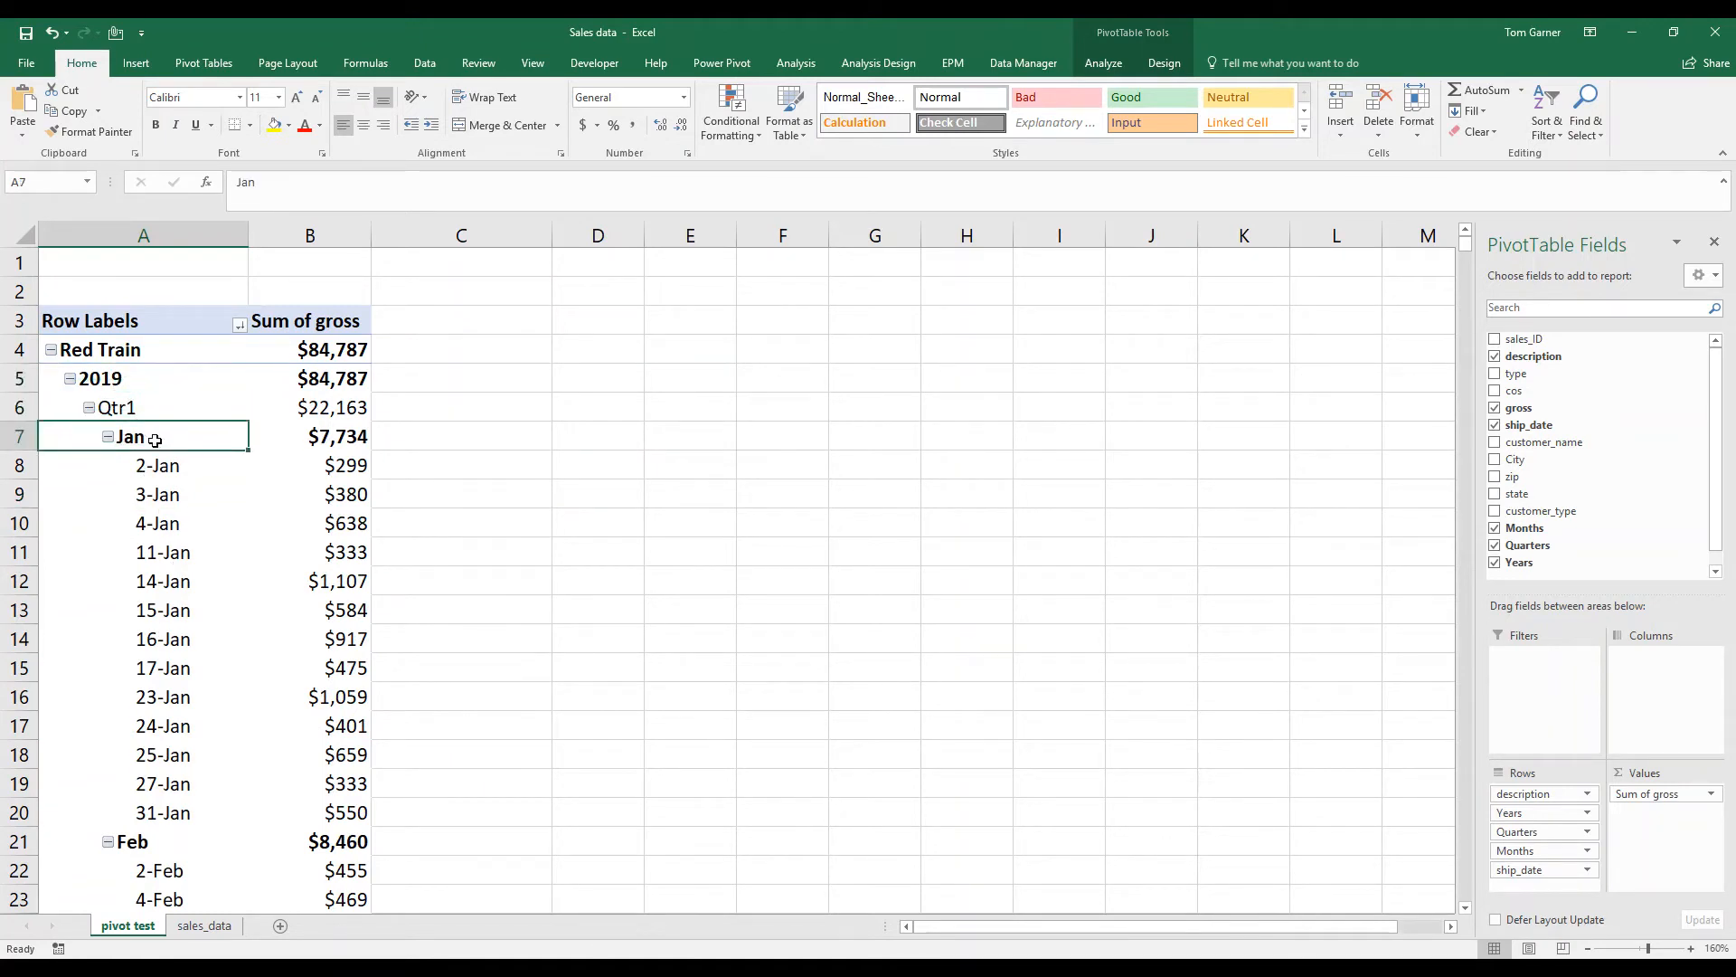
left_click_drag(163, 463, 163, 815)
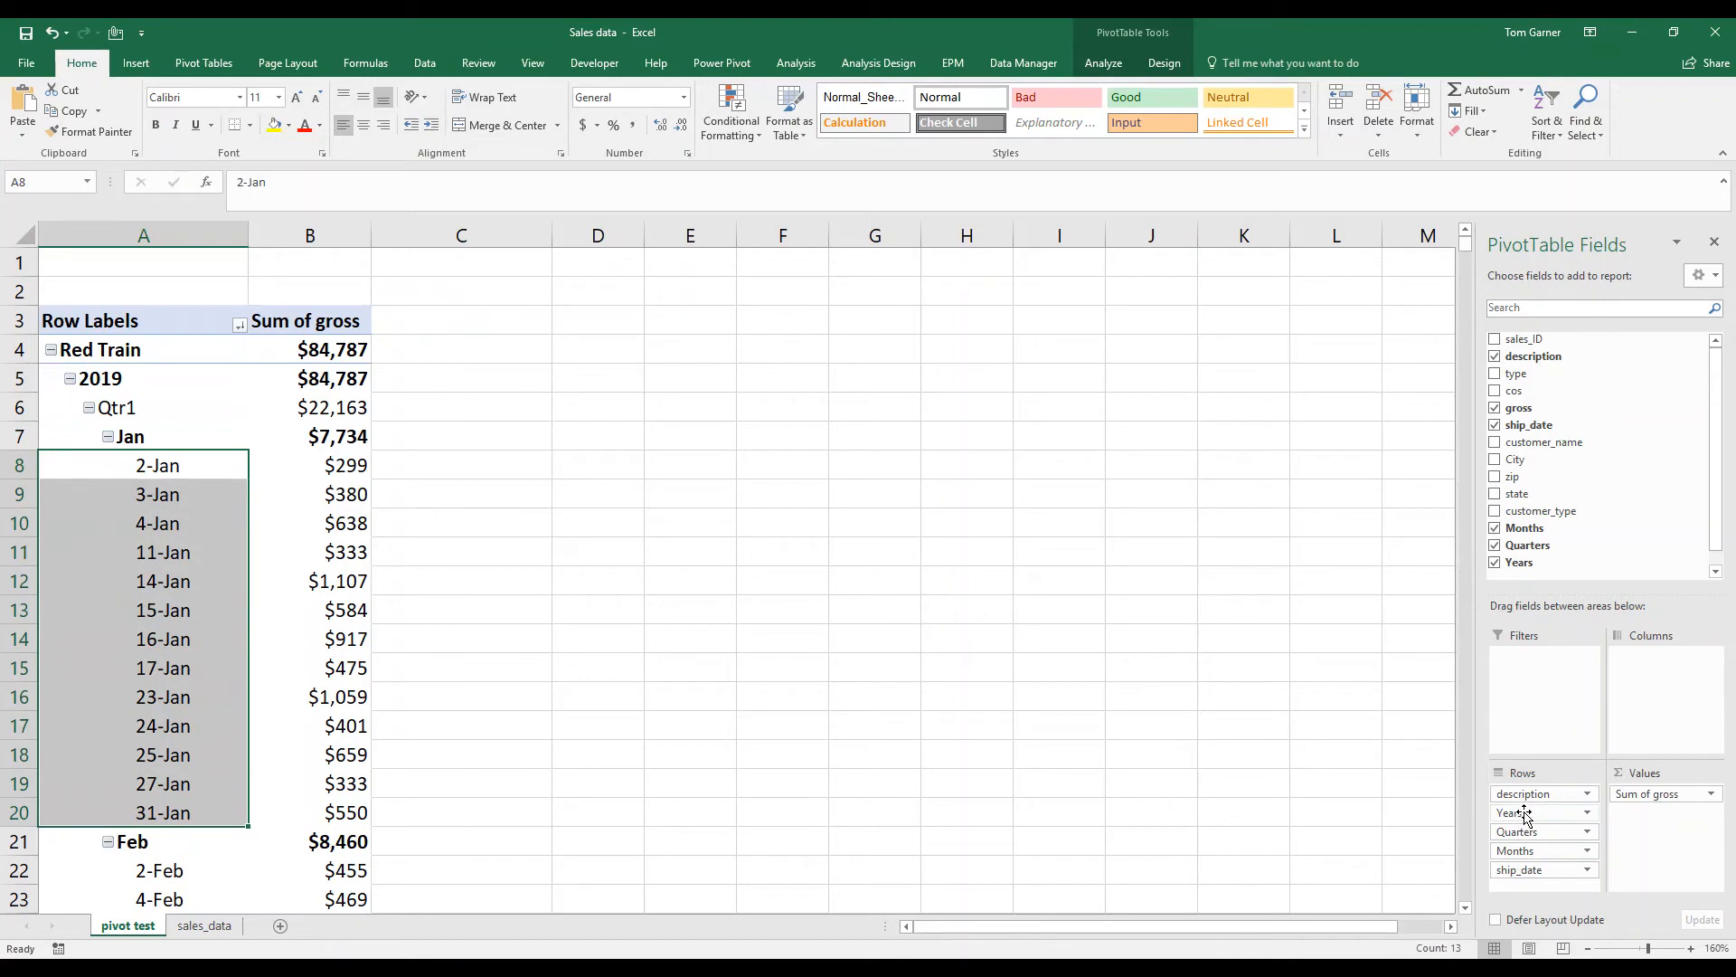
left_click_drag(1524, 811, 1413, 805)
left_click_drag(1405, 805, 1404, 796)
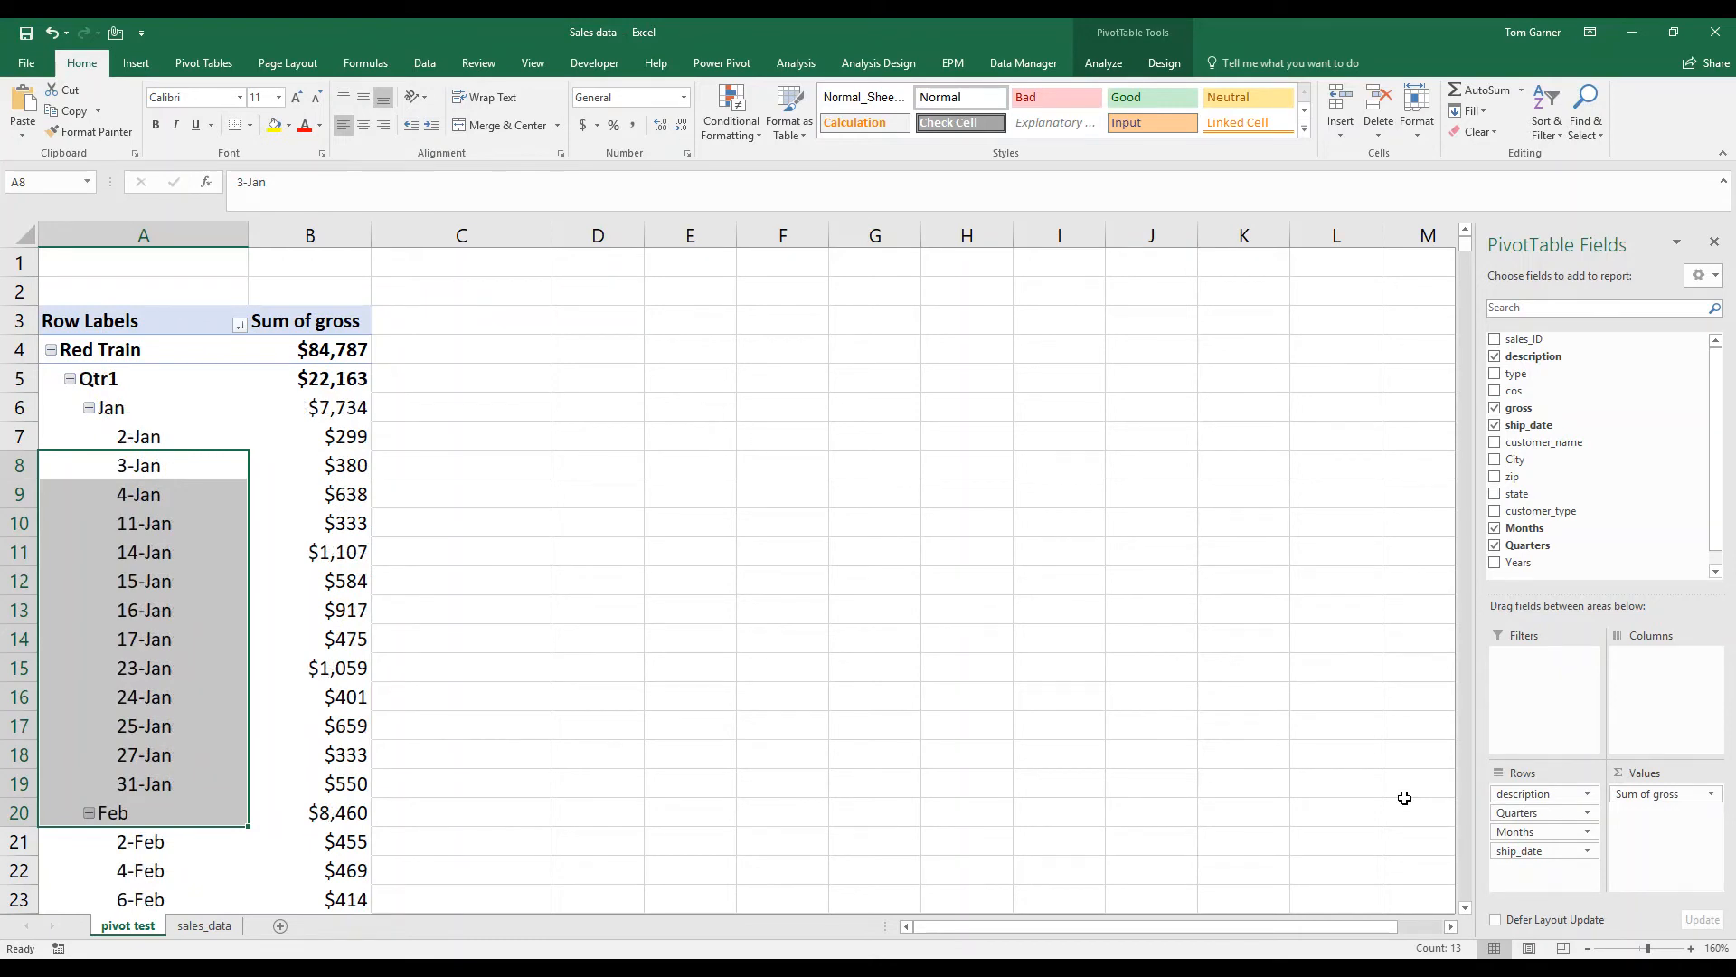
Move Quarters and Months from the PivotTable rows to the columns and remove ship_date from the rows
left_click(169, 381)
left_click(151, 418)
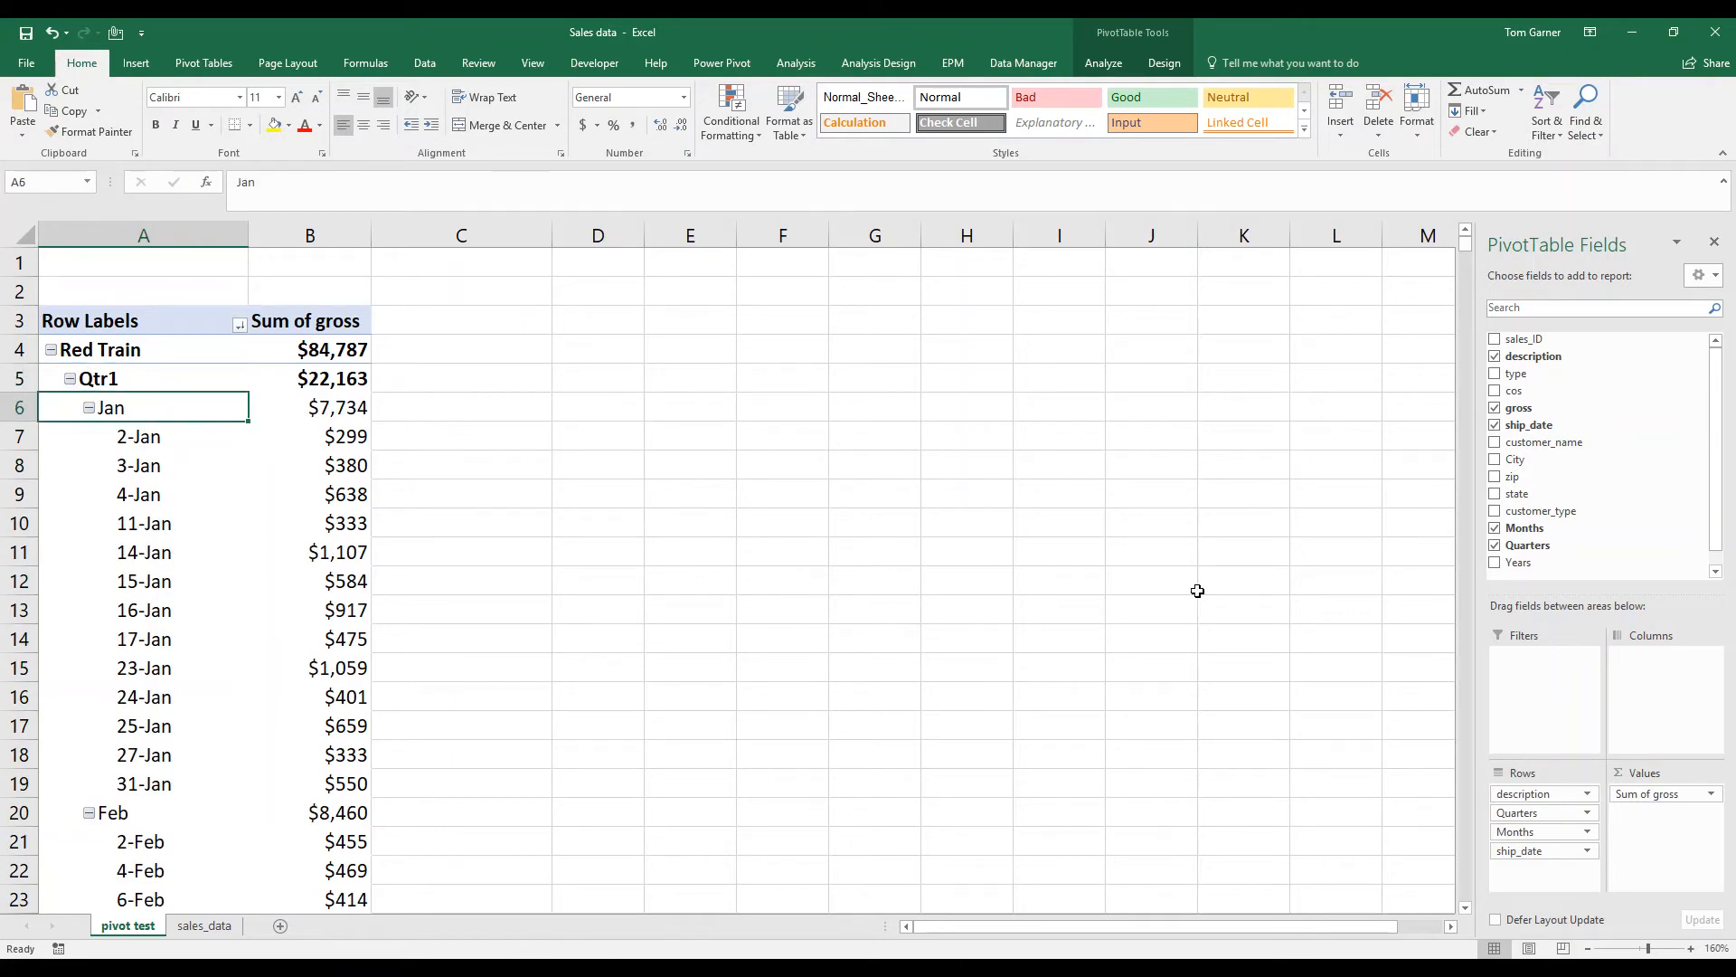
left_click(1524, 813)
left_click_drag(1524, 812, 1627, 695)
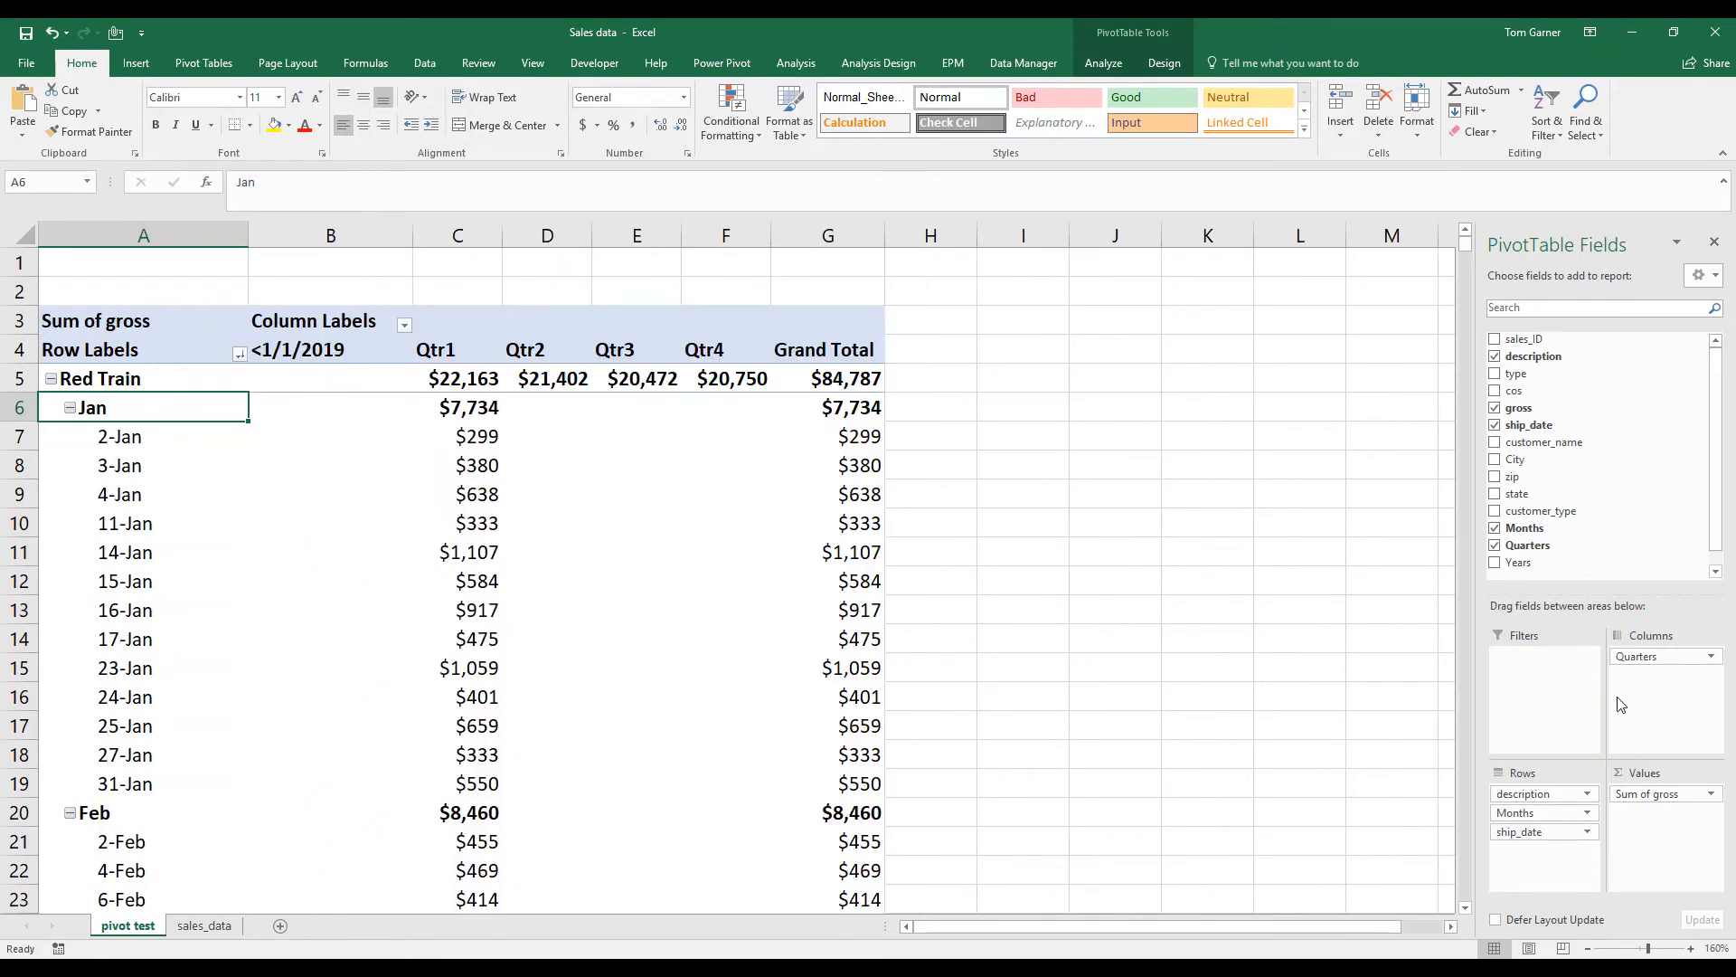
left_click(1545, 817)
left_click_drag(1545, 816, 1631, 737)
left_click(1529, 816)
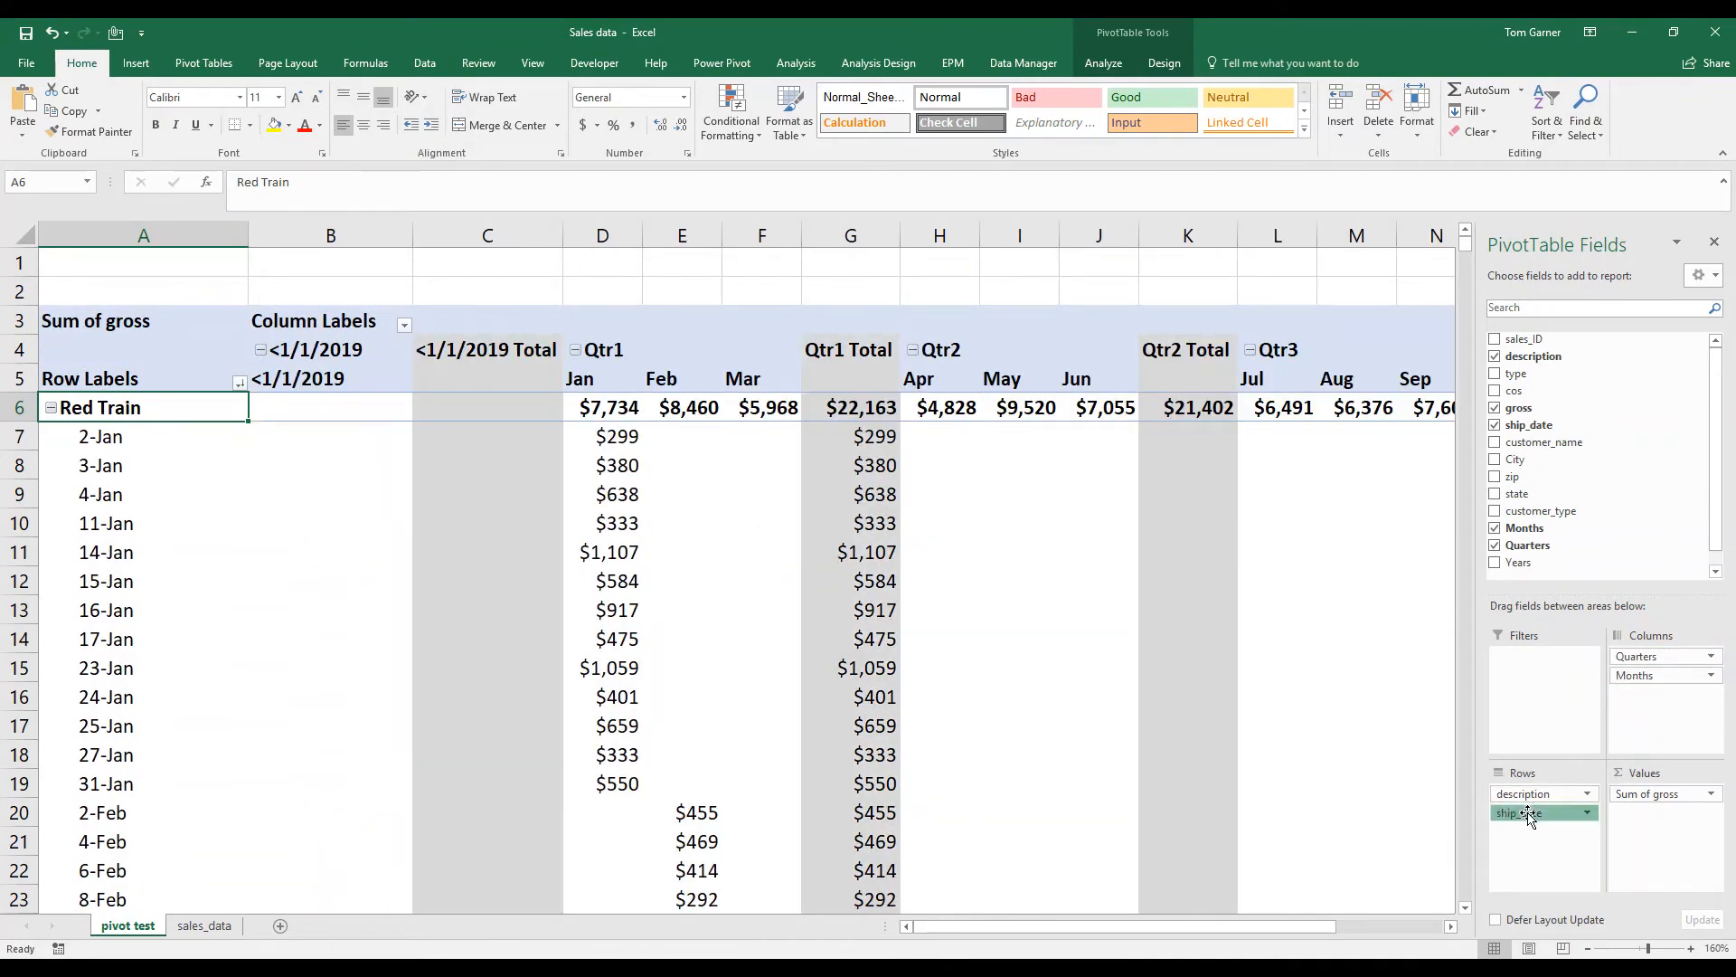
left_click_drag(1528, 815, 1243, 785)
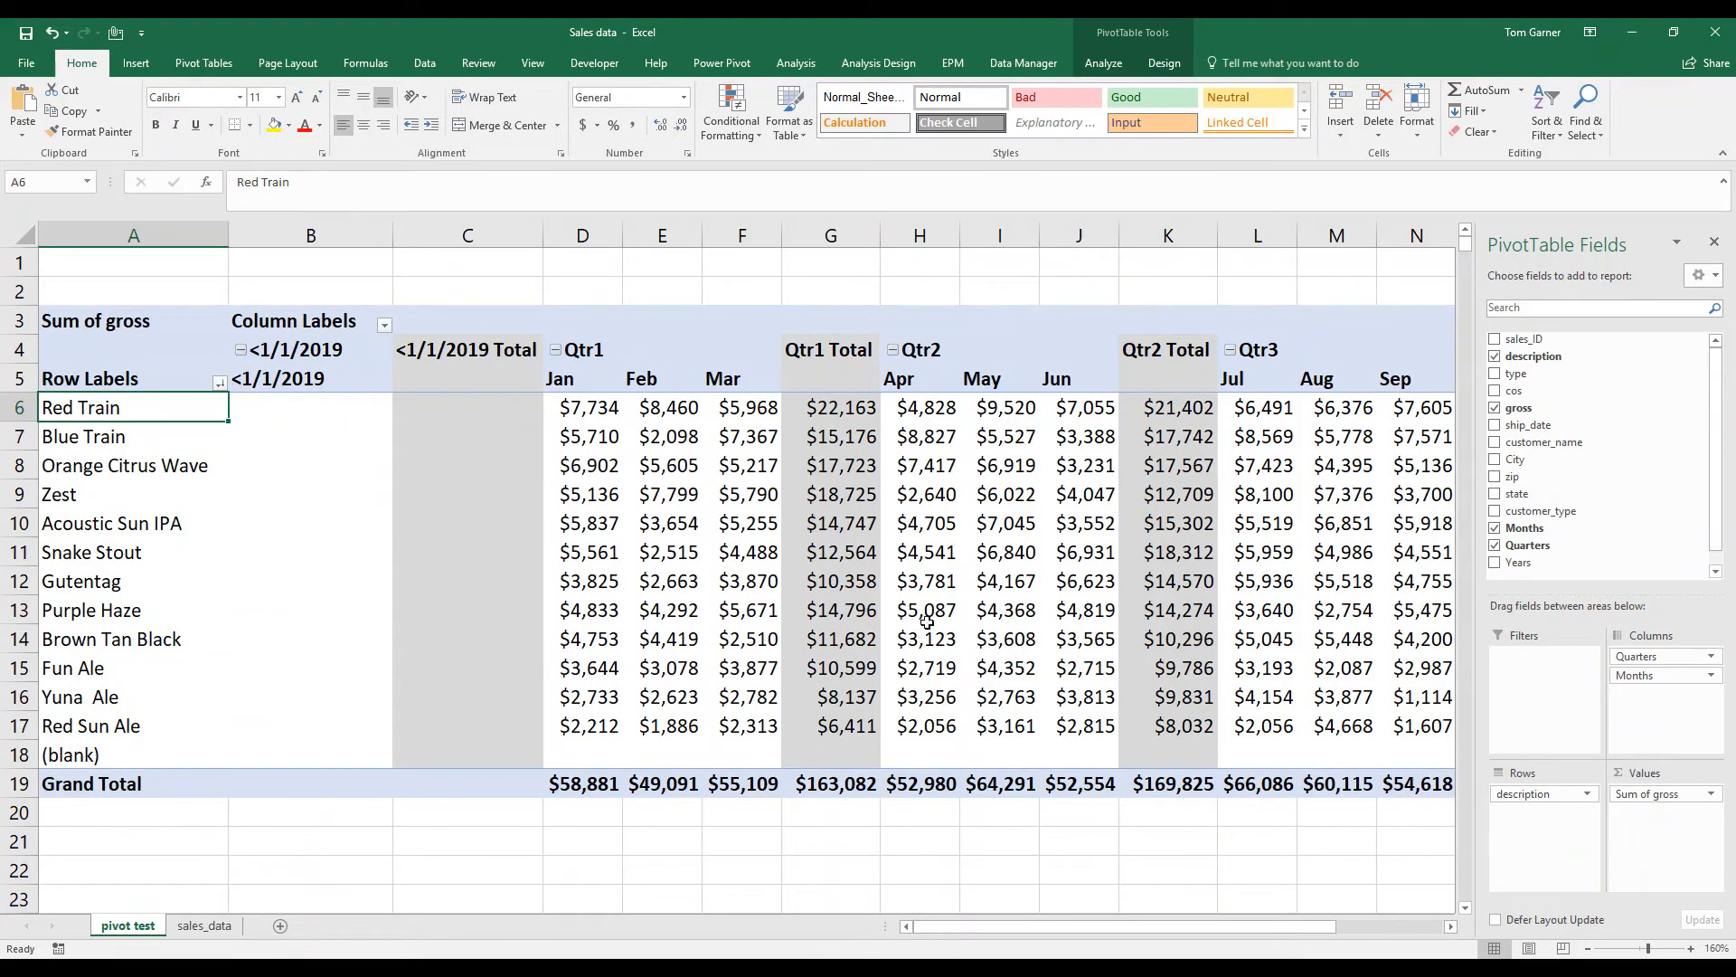
Hide the field list and compare Red Train's January to March sales with its Qtr1 total
left_click(1715, 245)
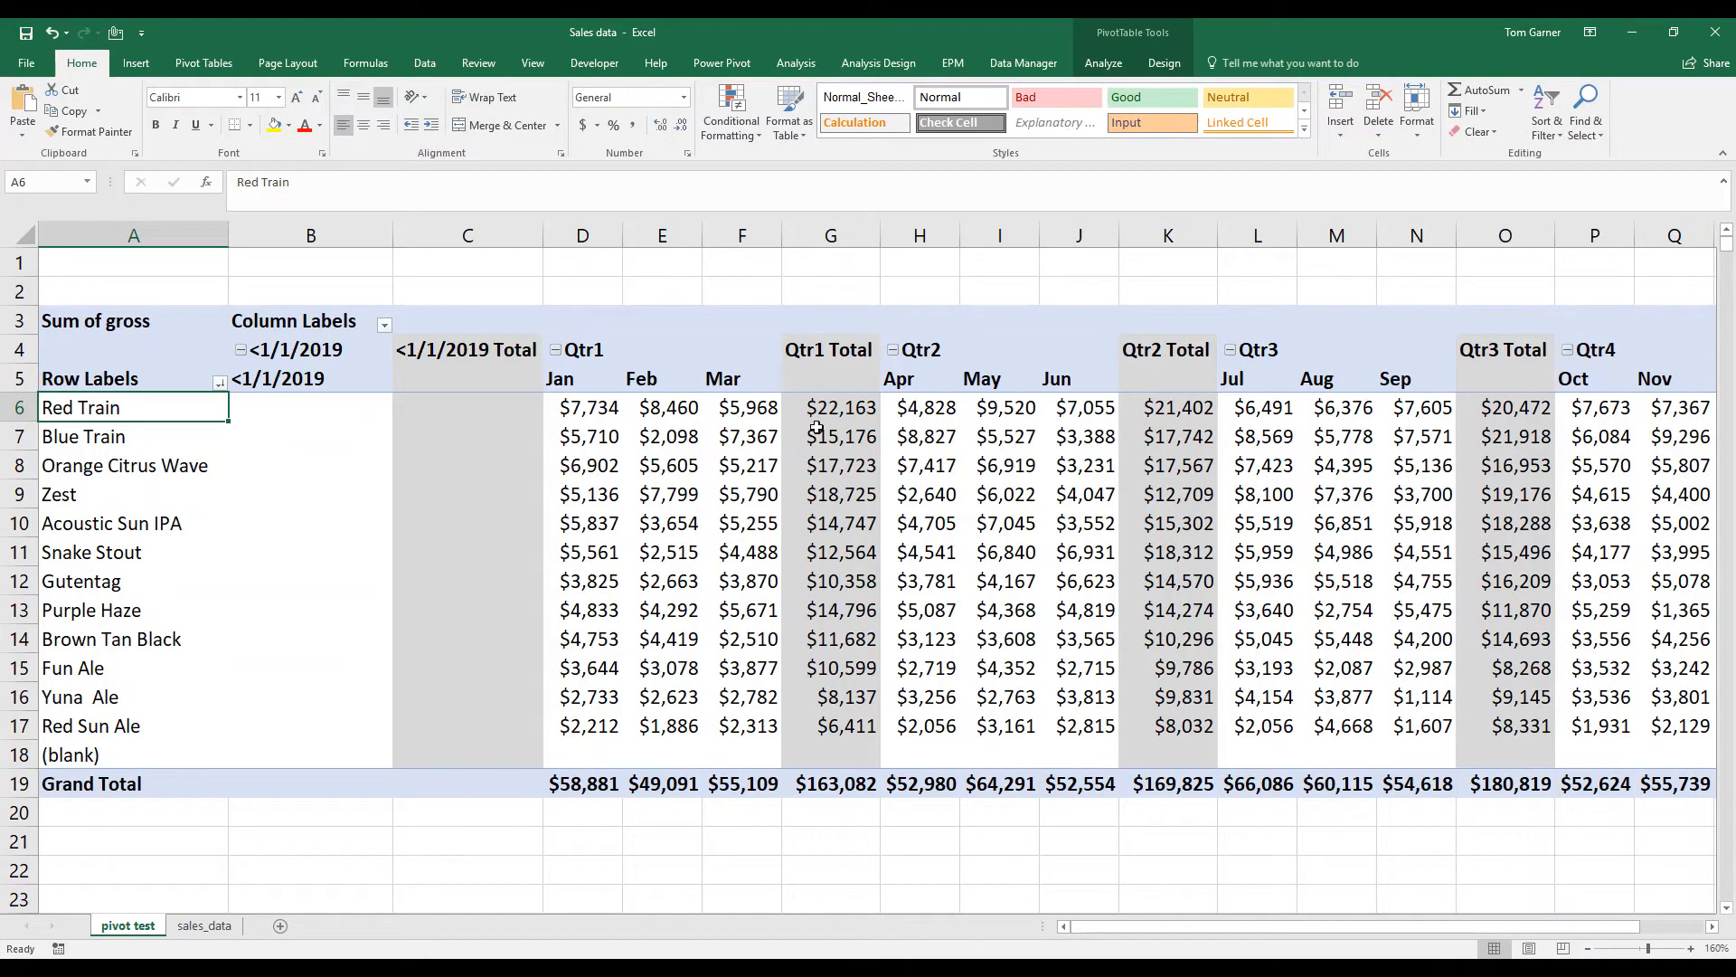
left_click(1100, 60)
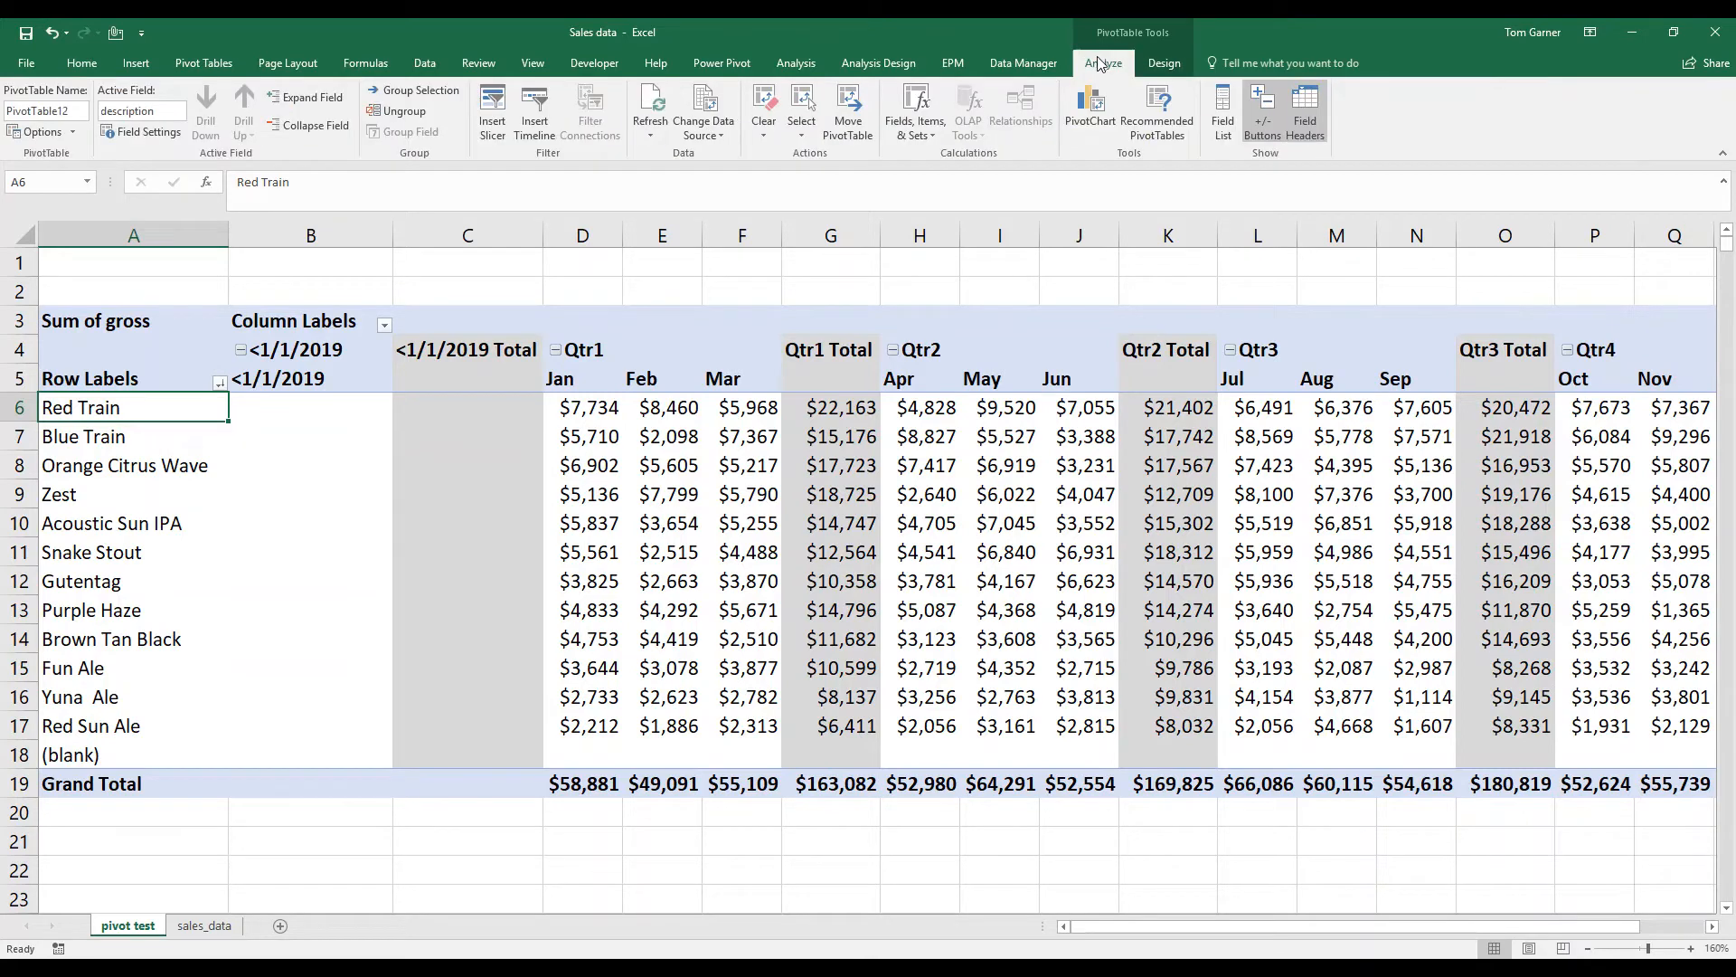
left_click(1225, 141)
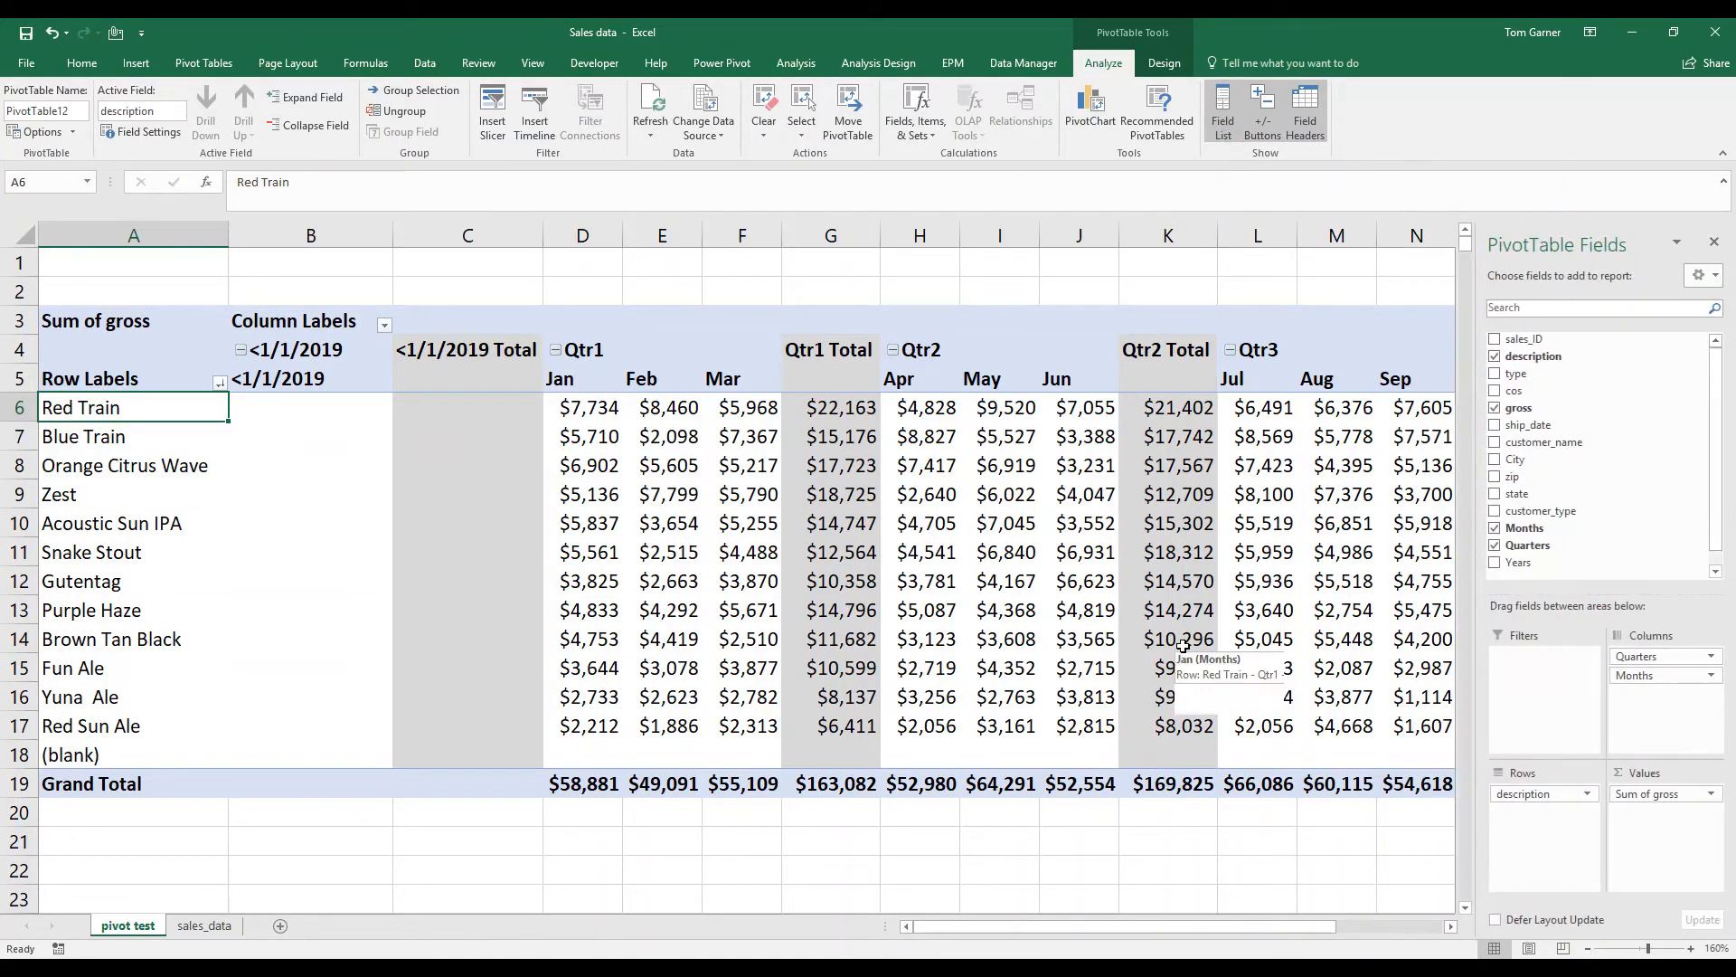
left_click(1714, 242)
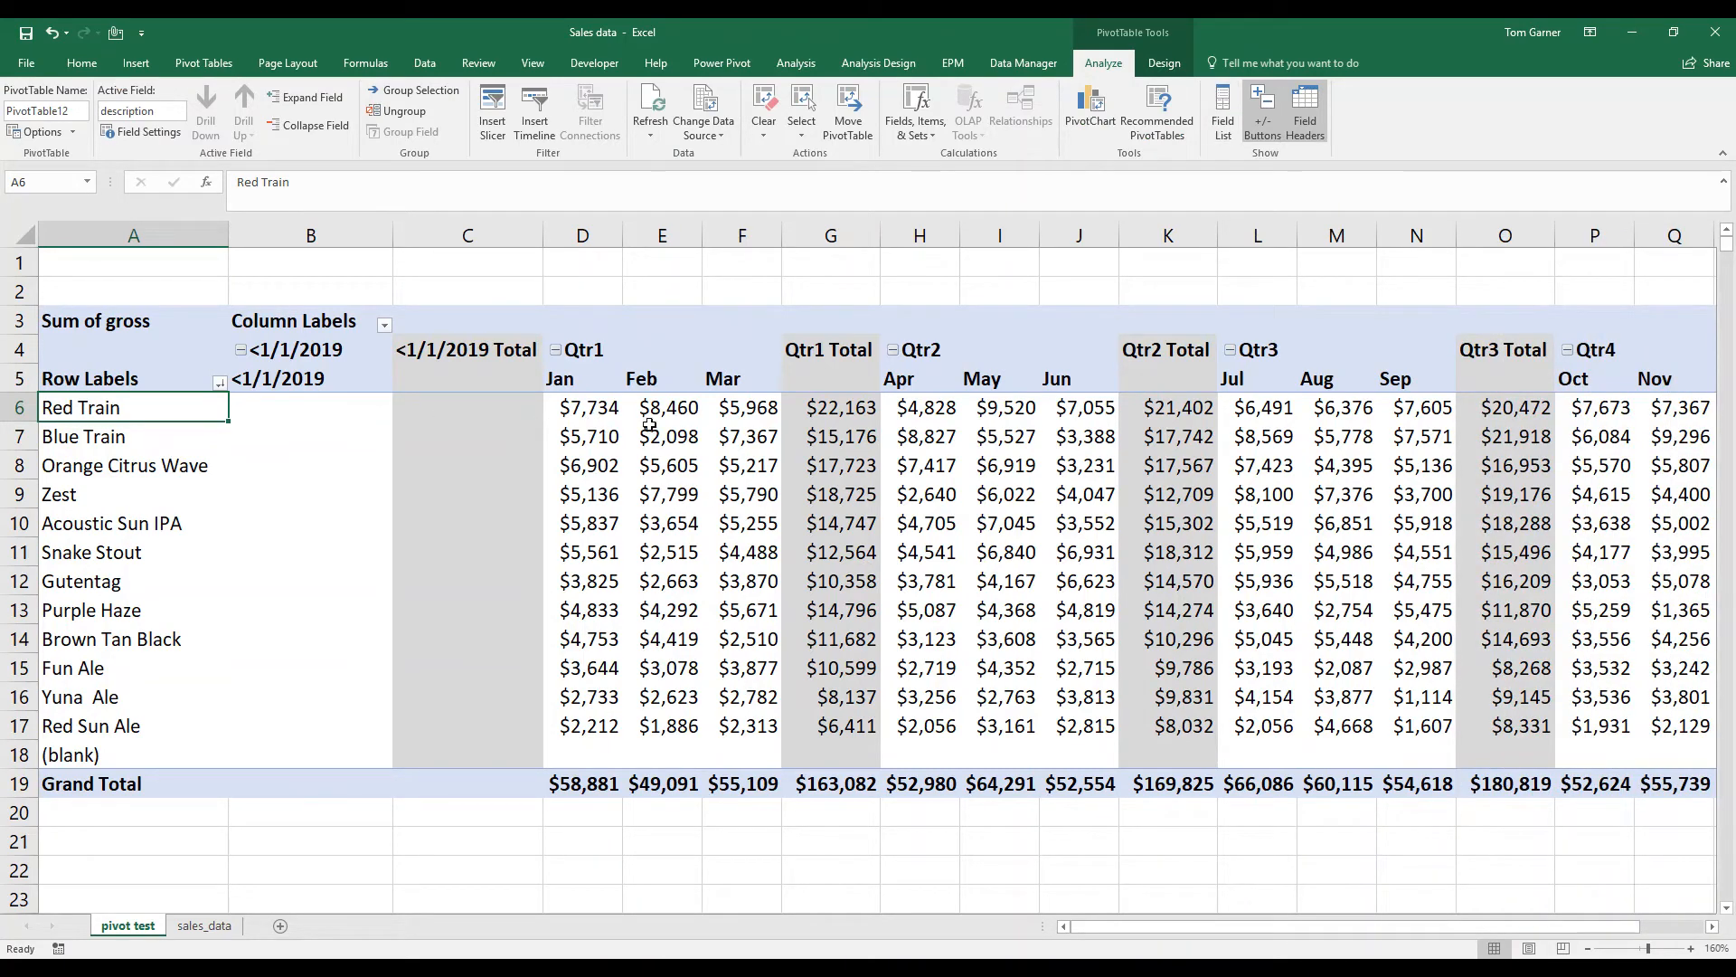
left_click(841, 412)
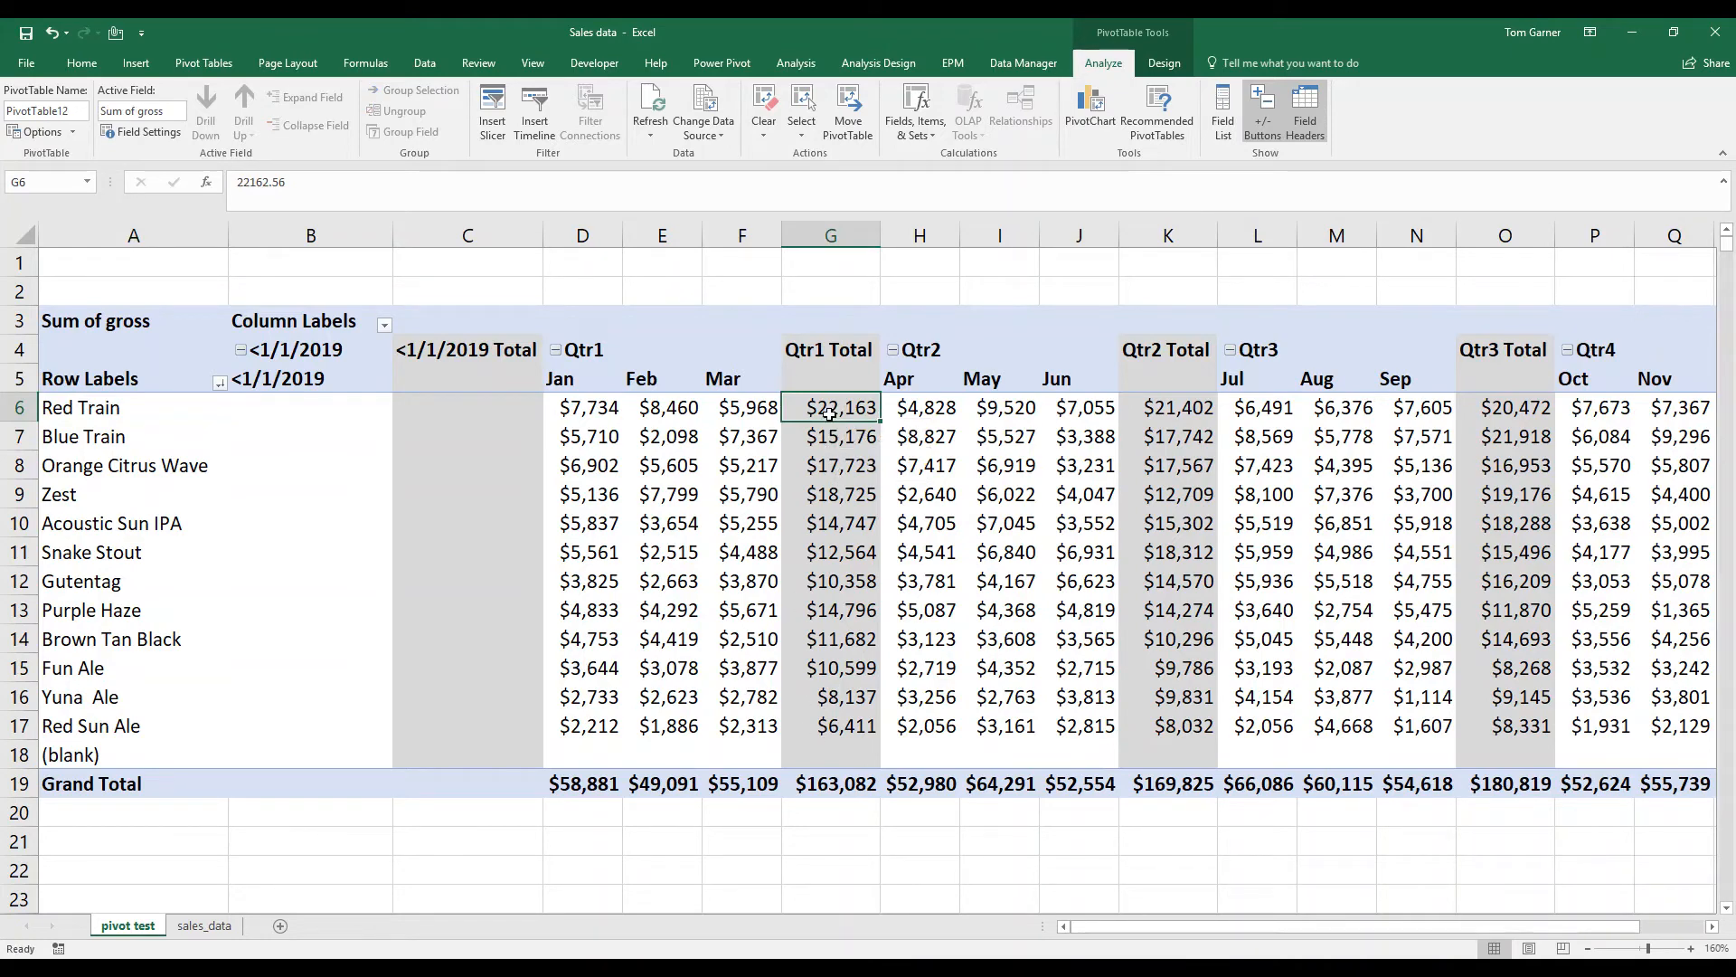
left_click_drag(568, 412, 729, 407)
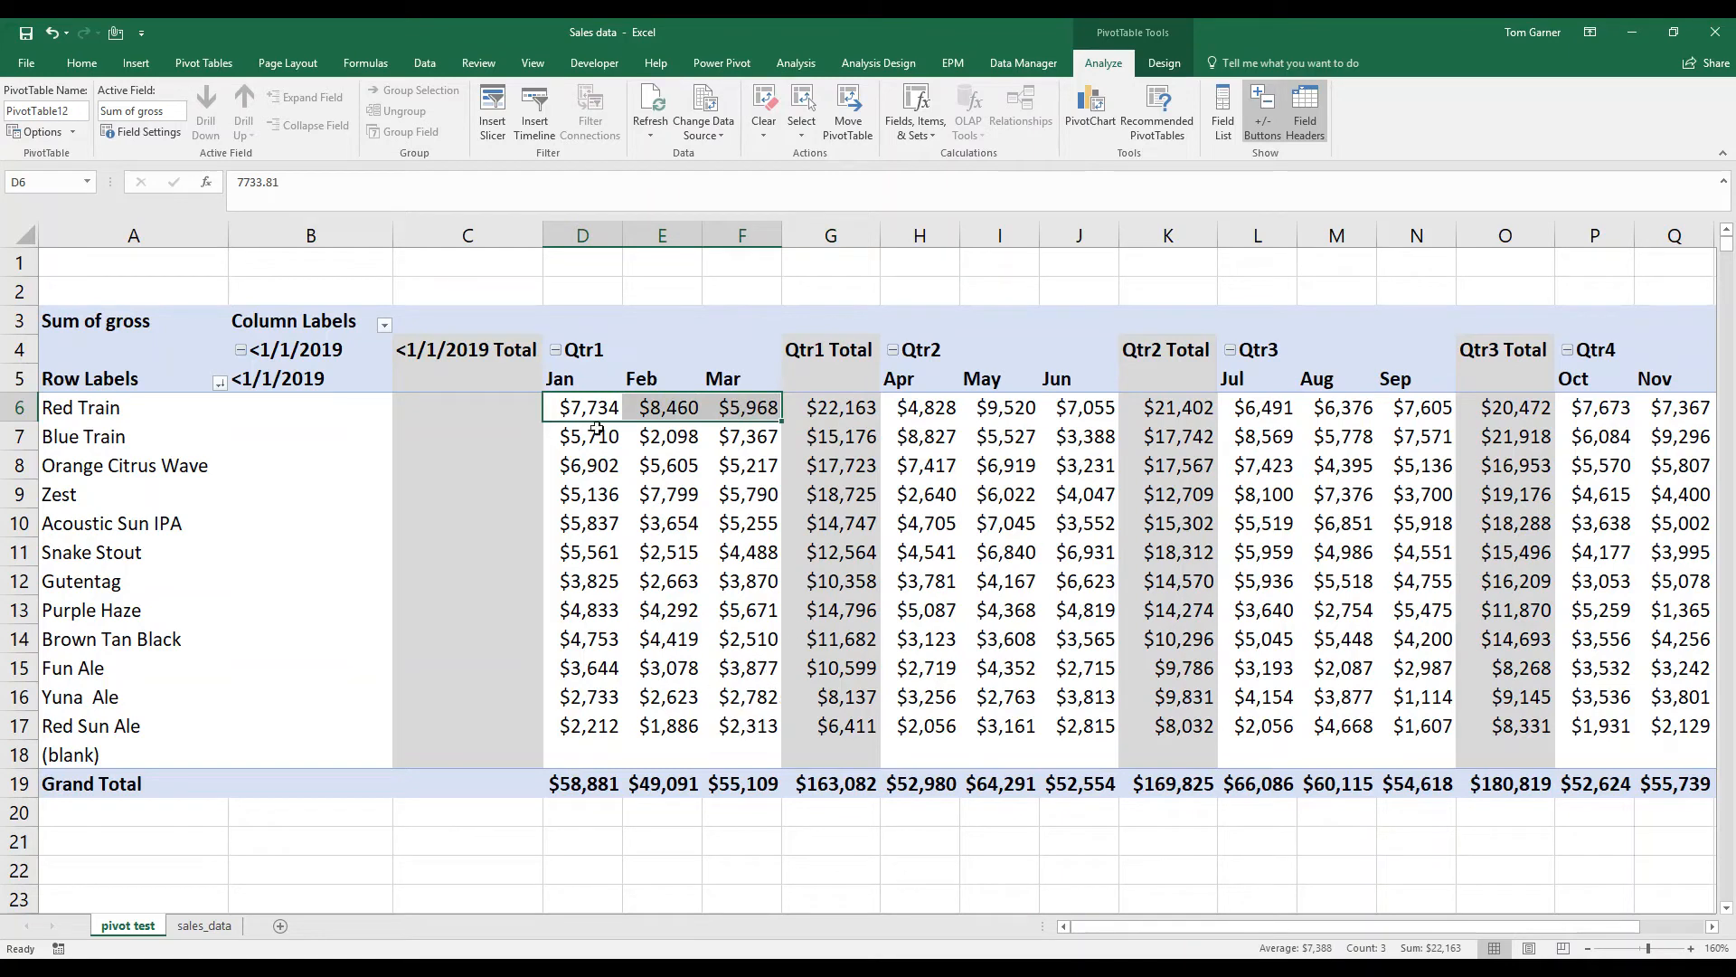
Show the field list again, remove Months from the PivotTable columns and check the products' grand totals
left_click(1223, 113)
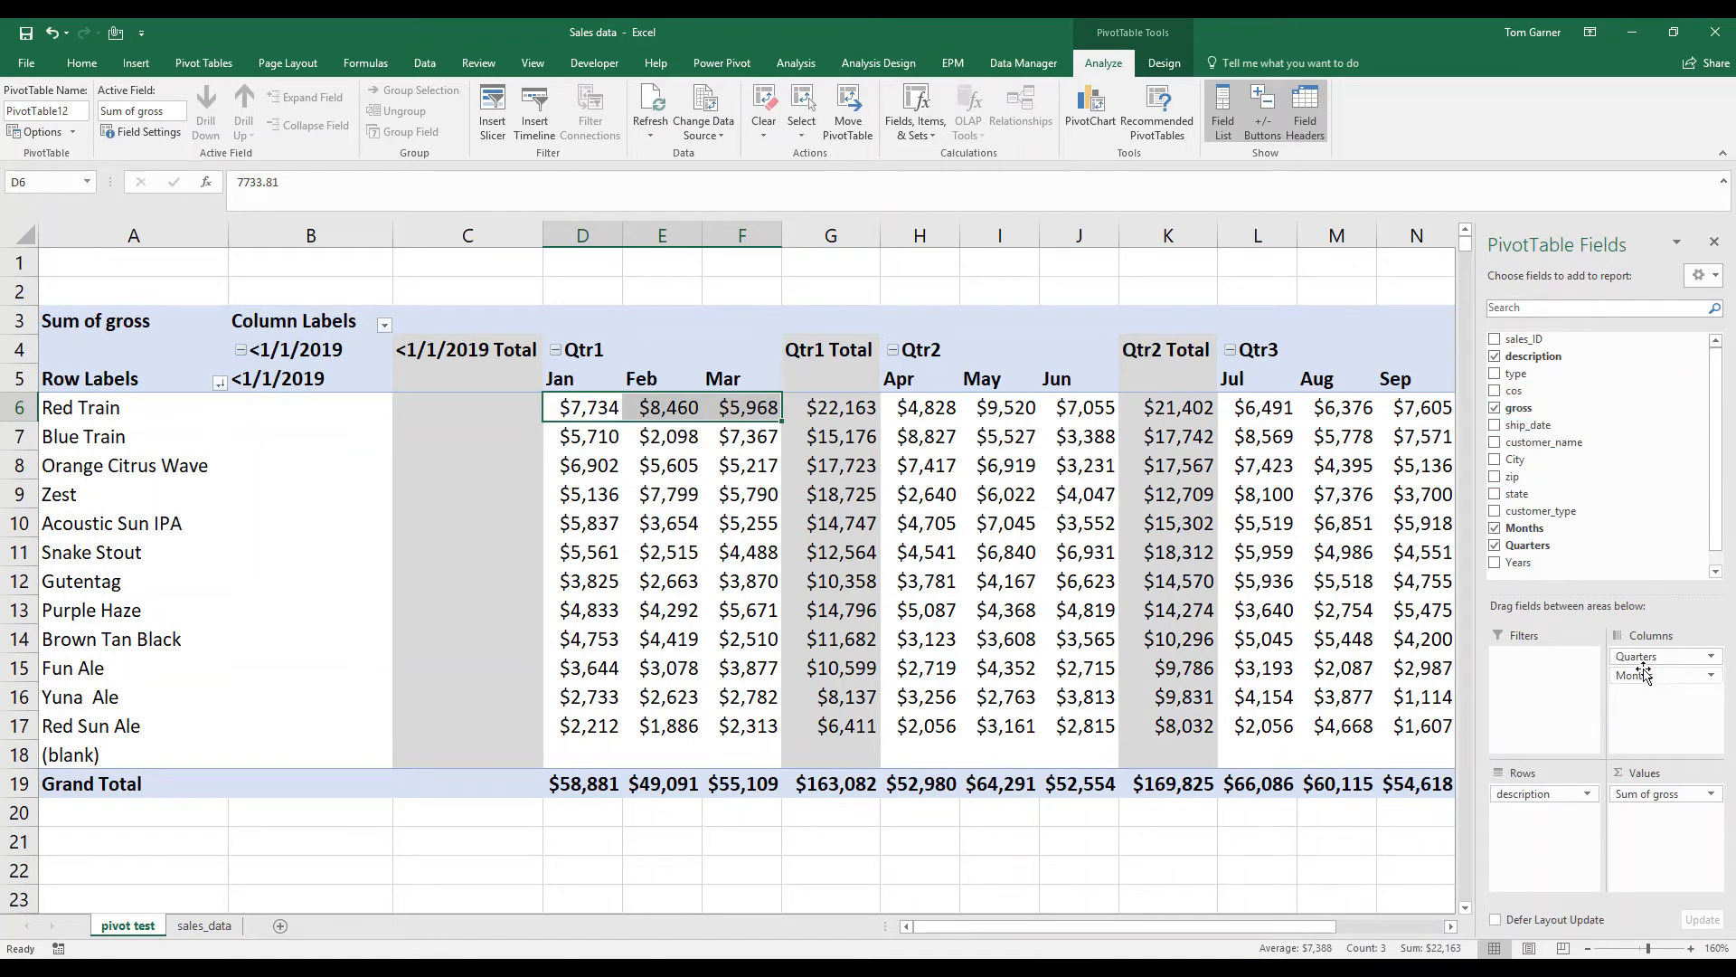
left_click_drag(1644, 678, 1445, 823)
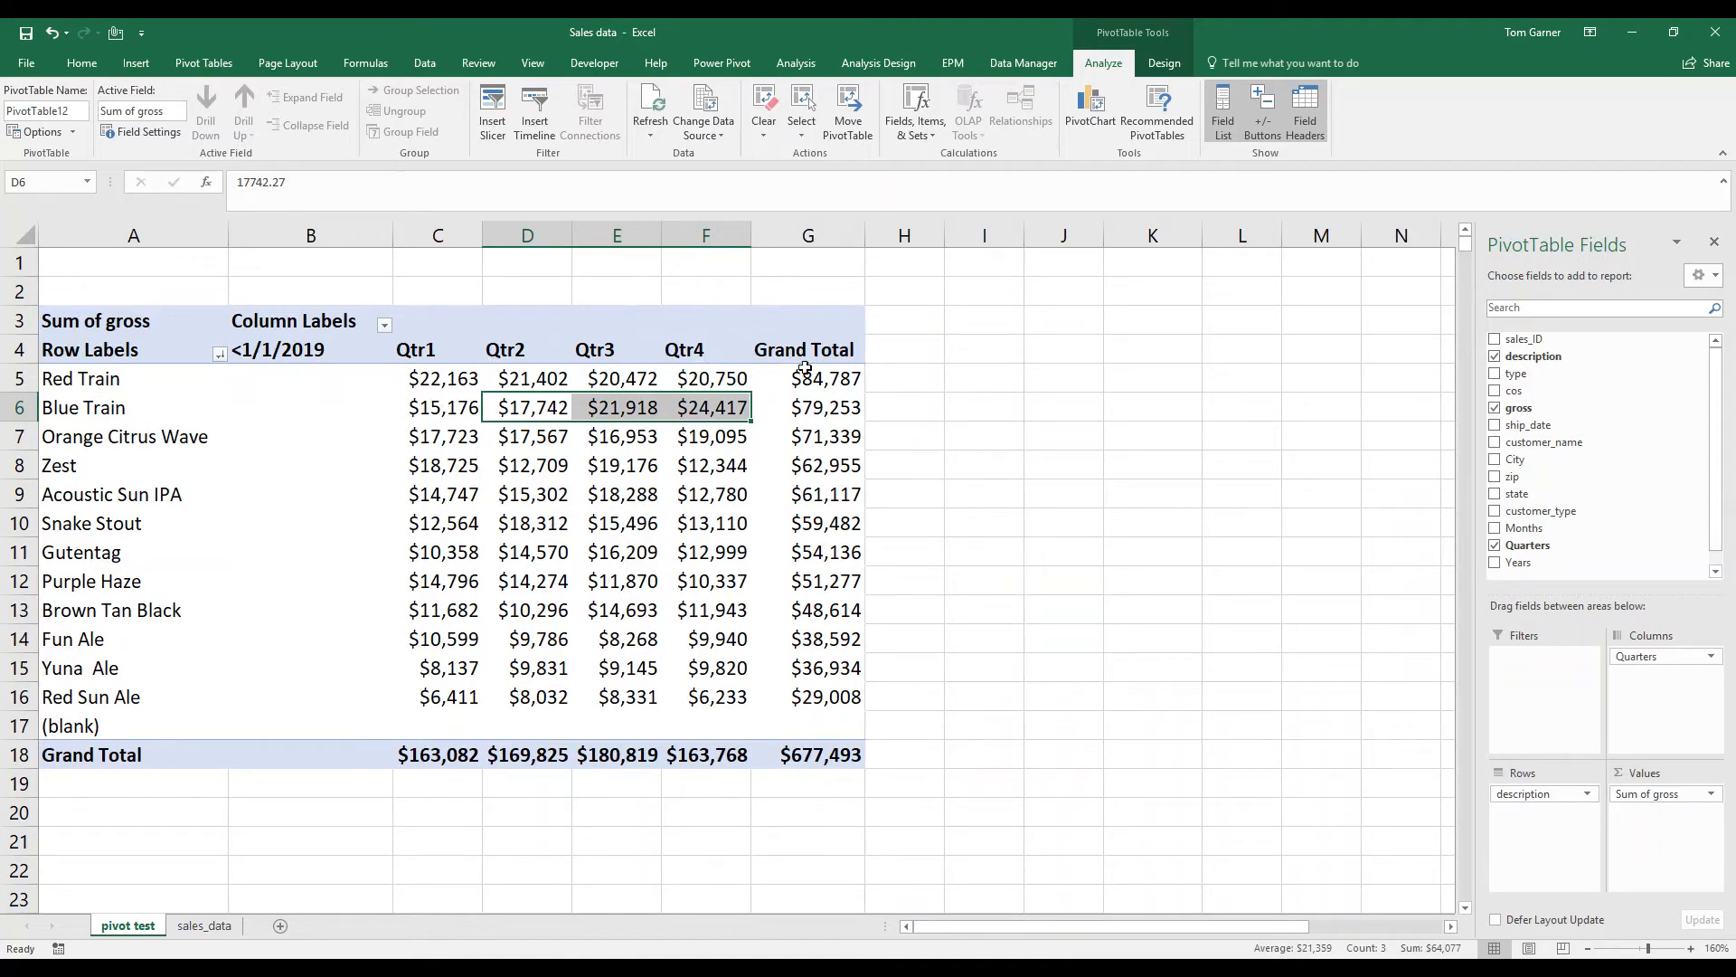
left_click(826, 391)
left_click_drag(827, 390, 820, 697)
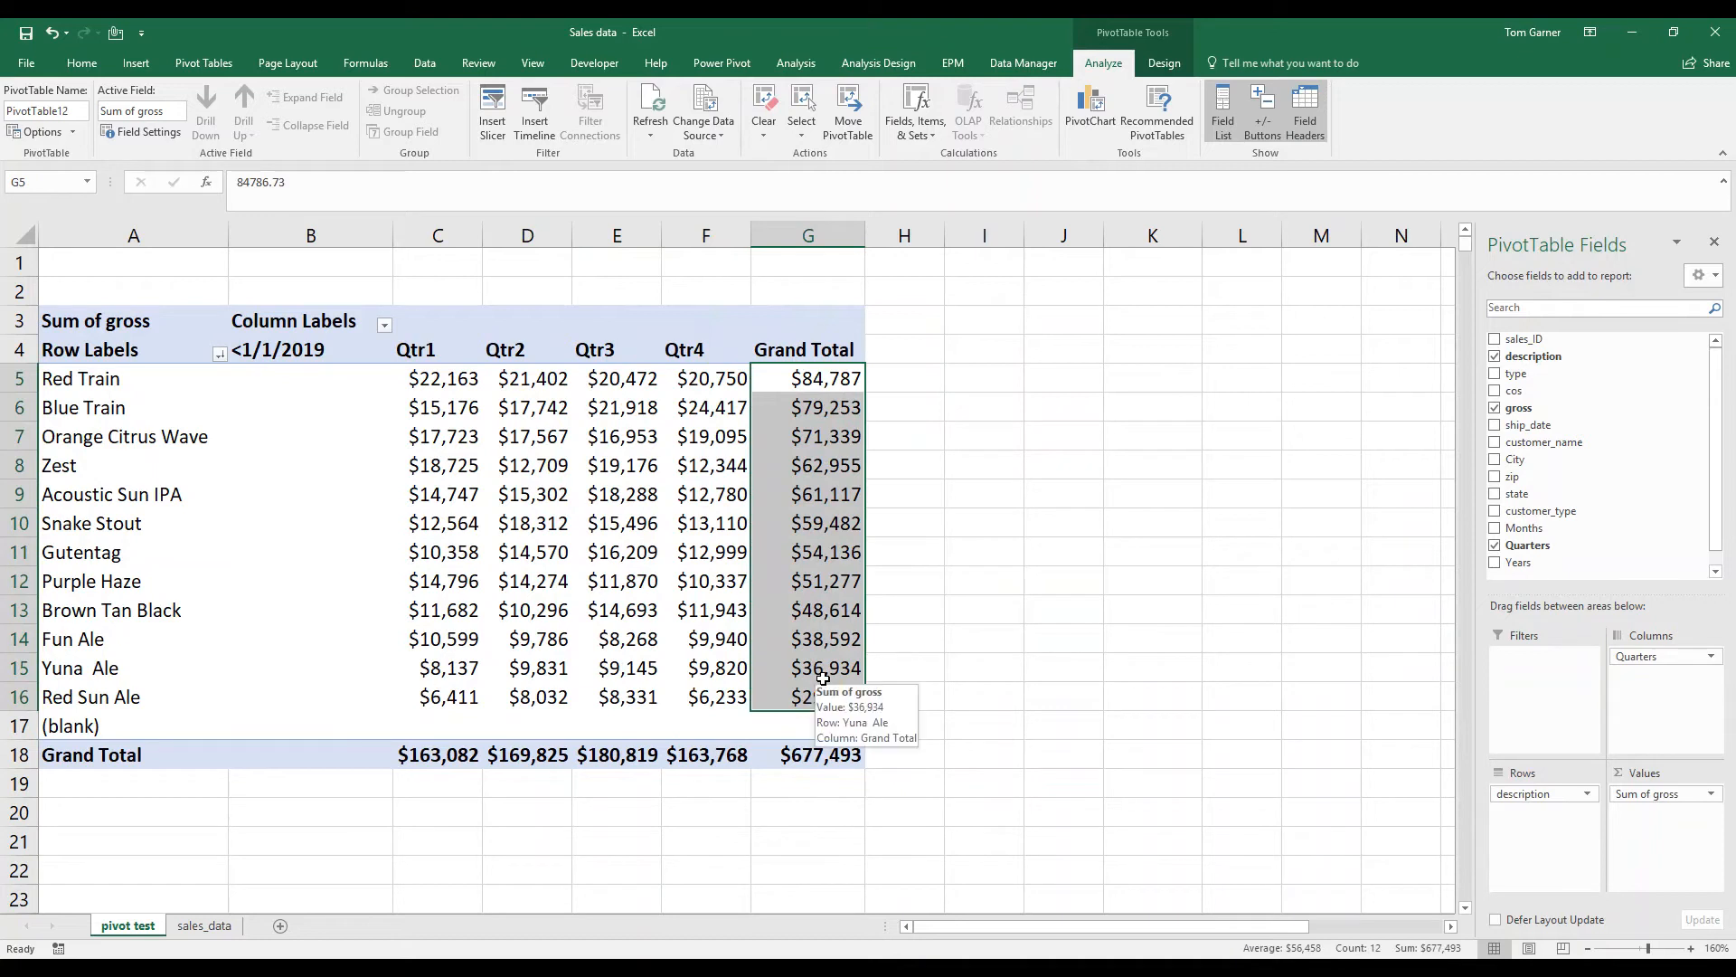
Compare the quarterly gross sales of Red Train and Blue Train in the PivotTable
left_click(133, 385)
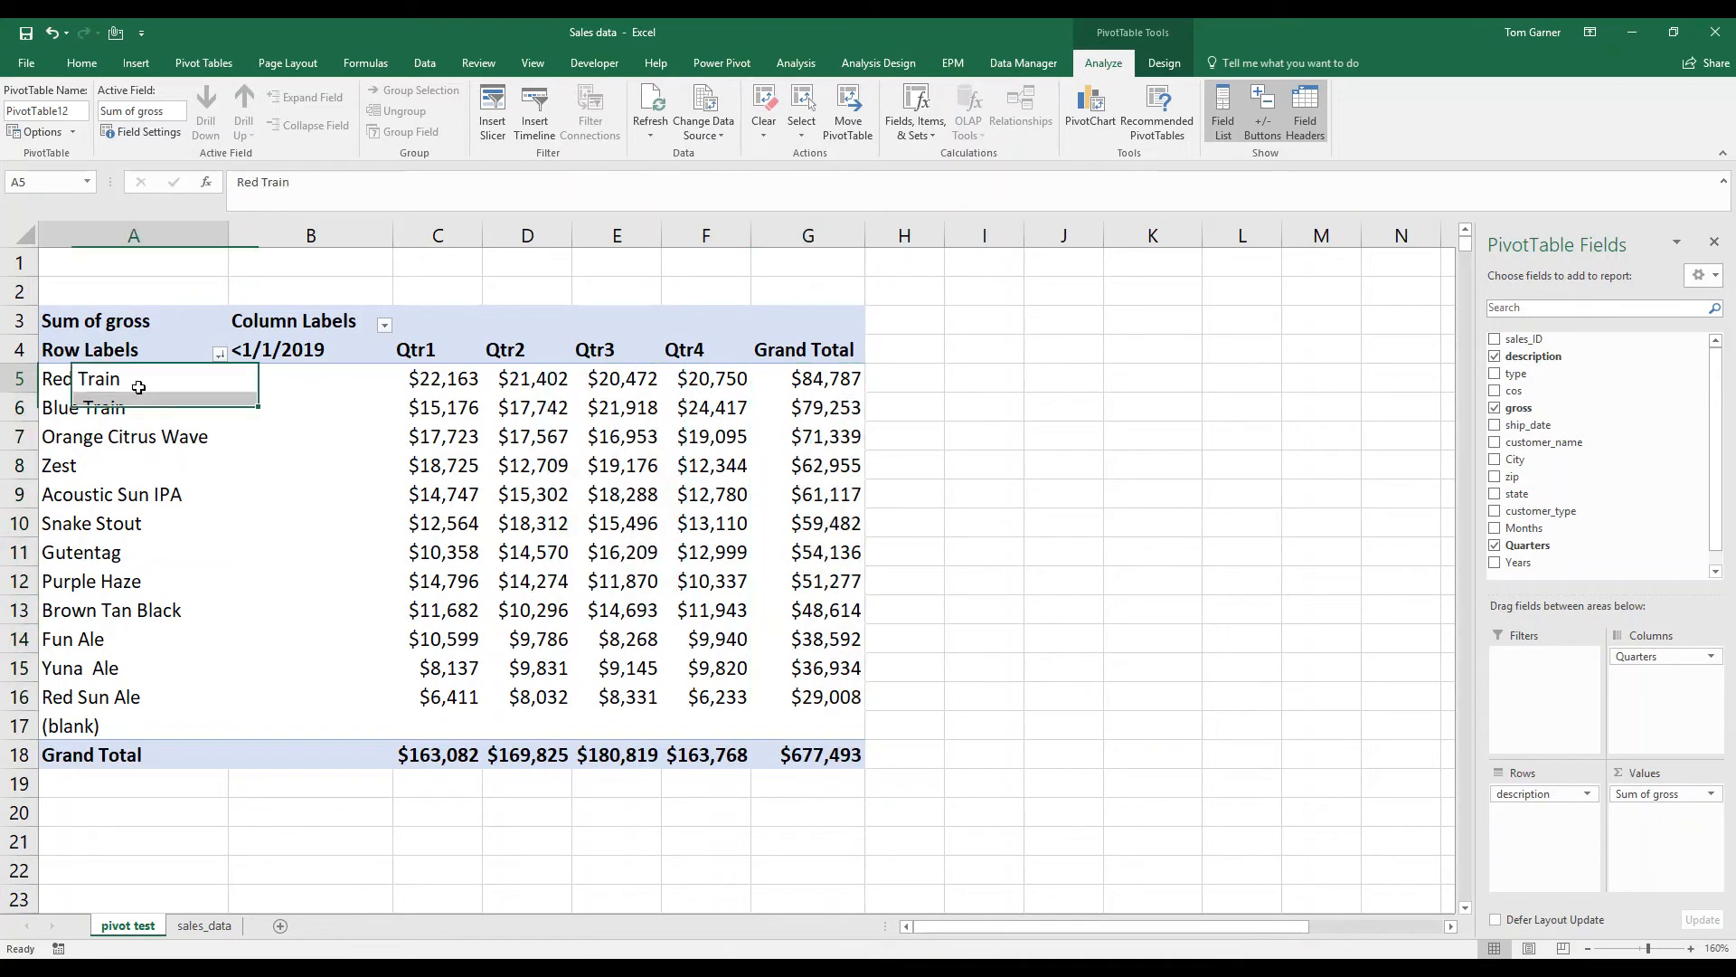
left_click(441, 378)
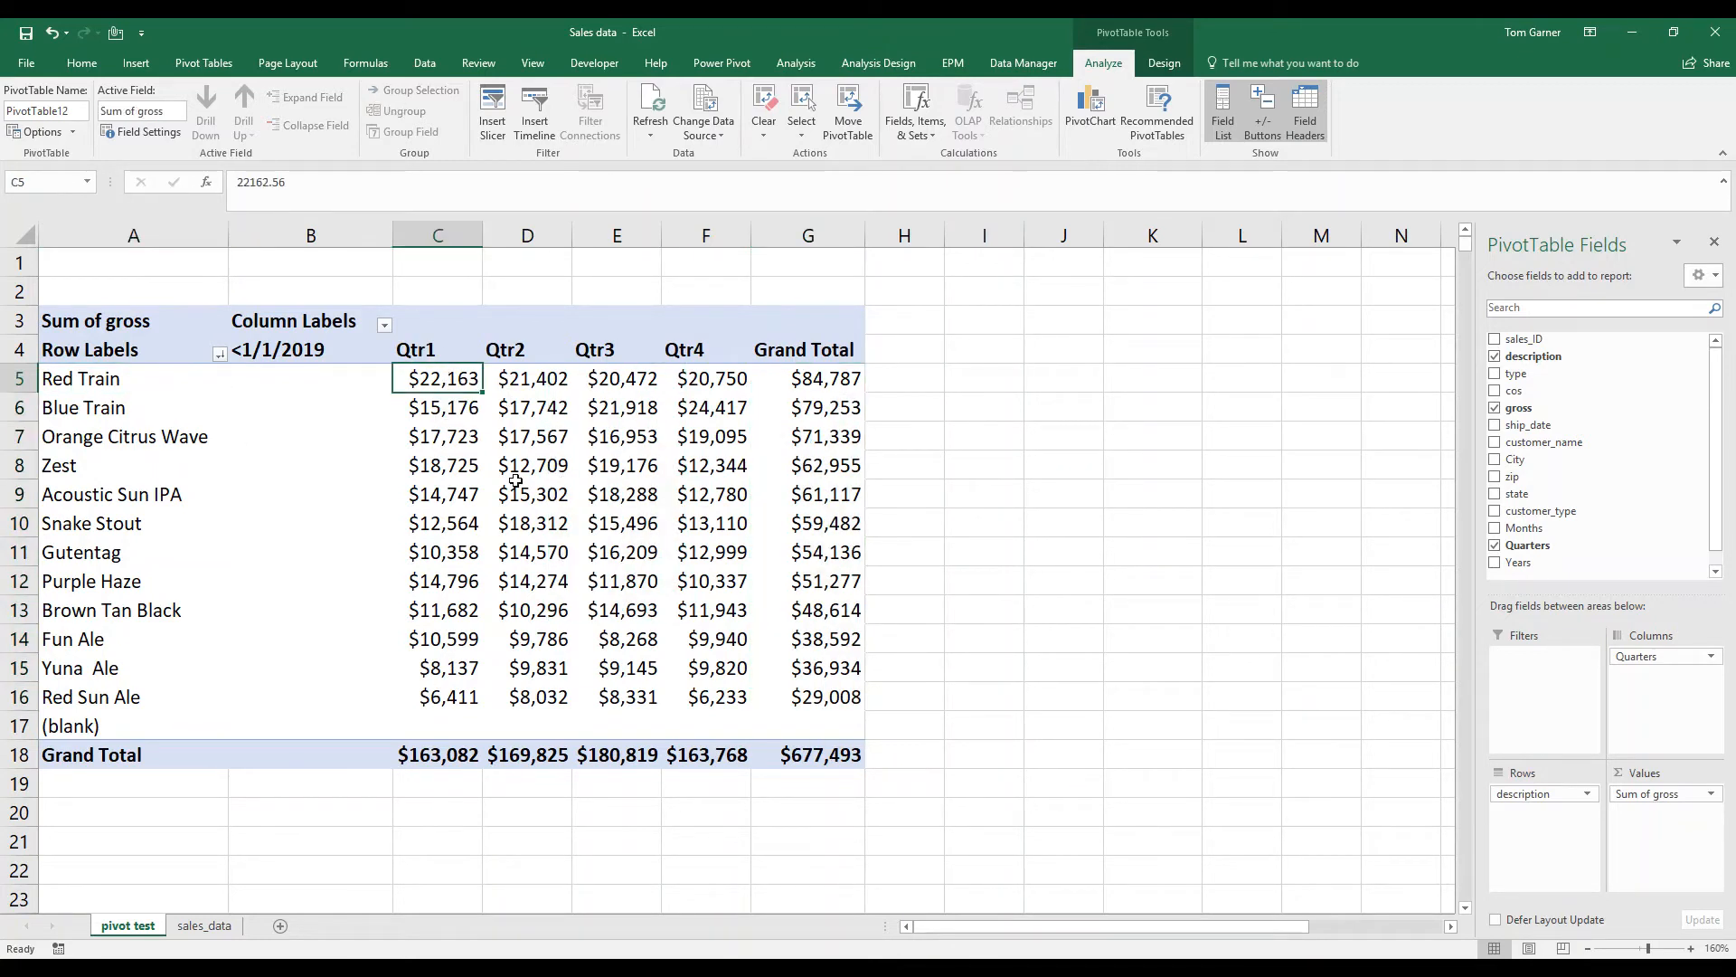
left_click(614, 409)
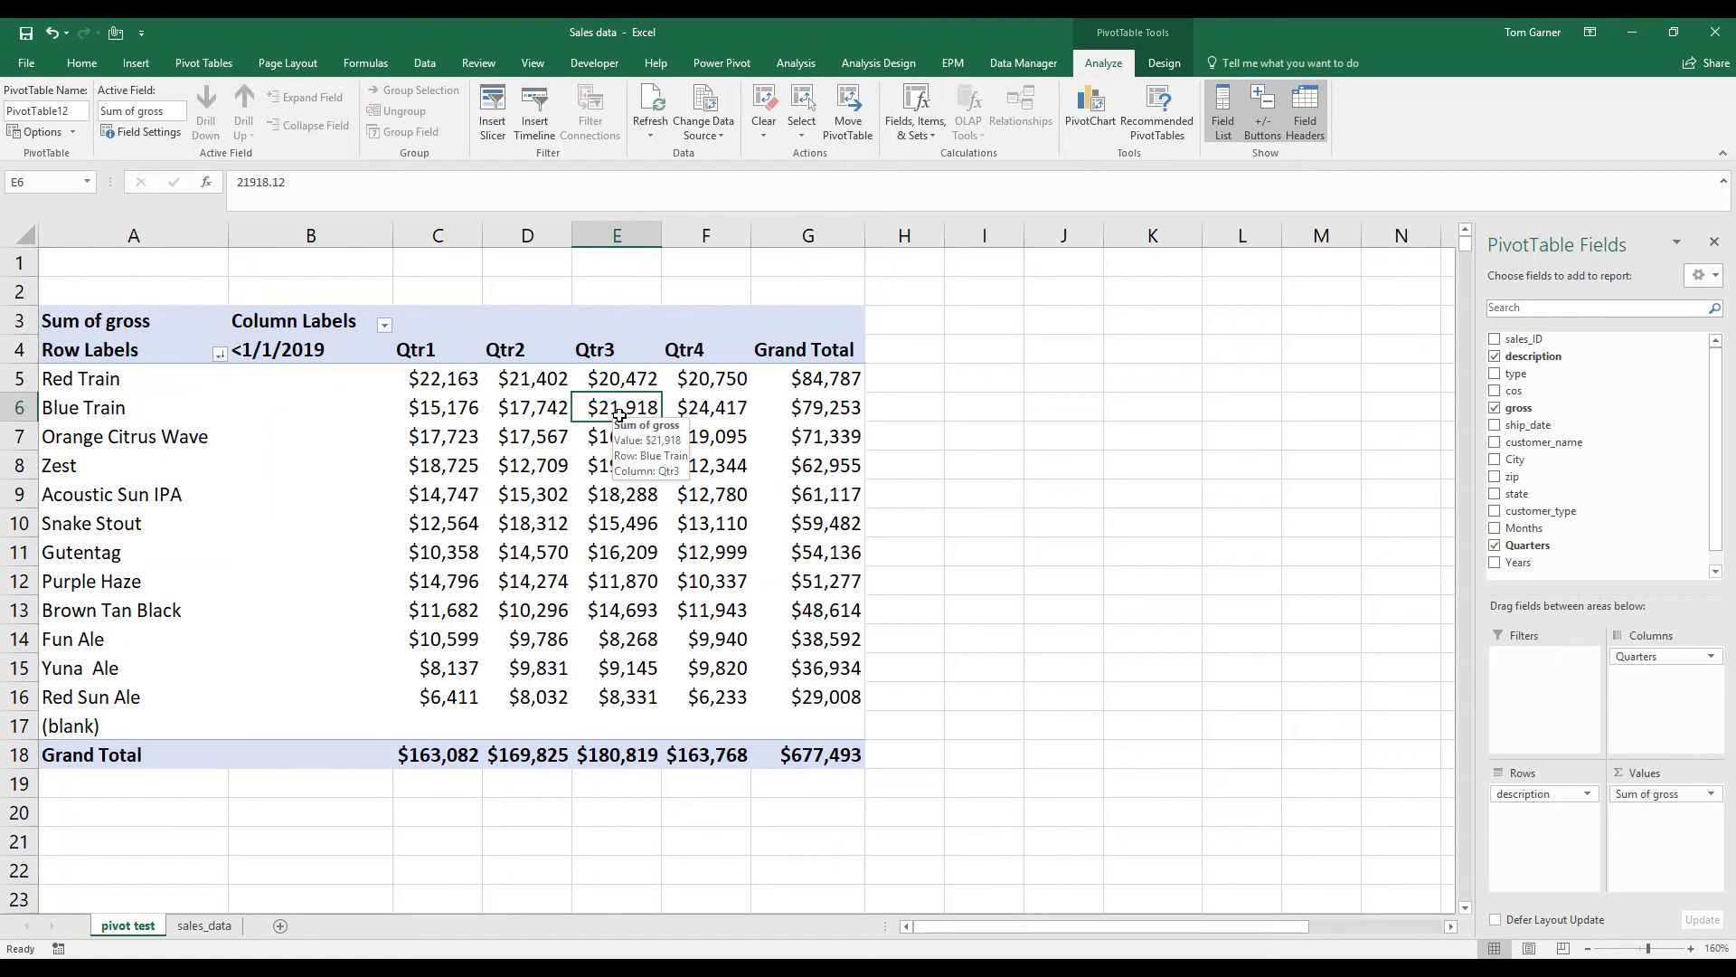
left_click(715, 409)
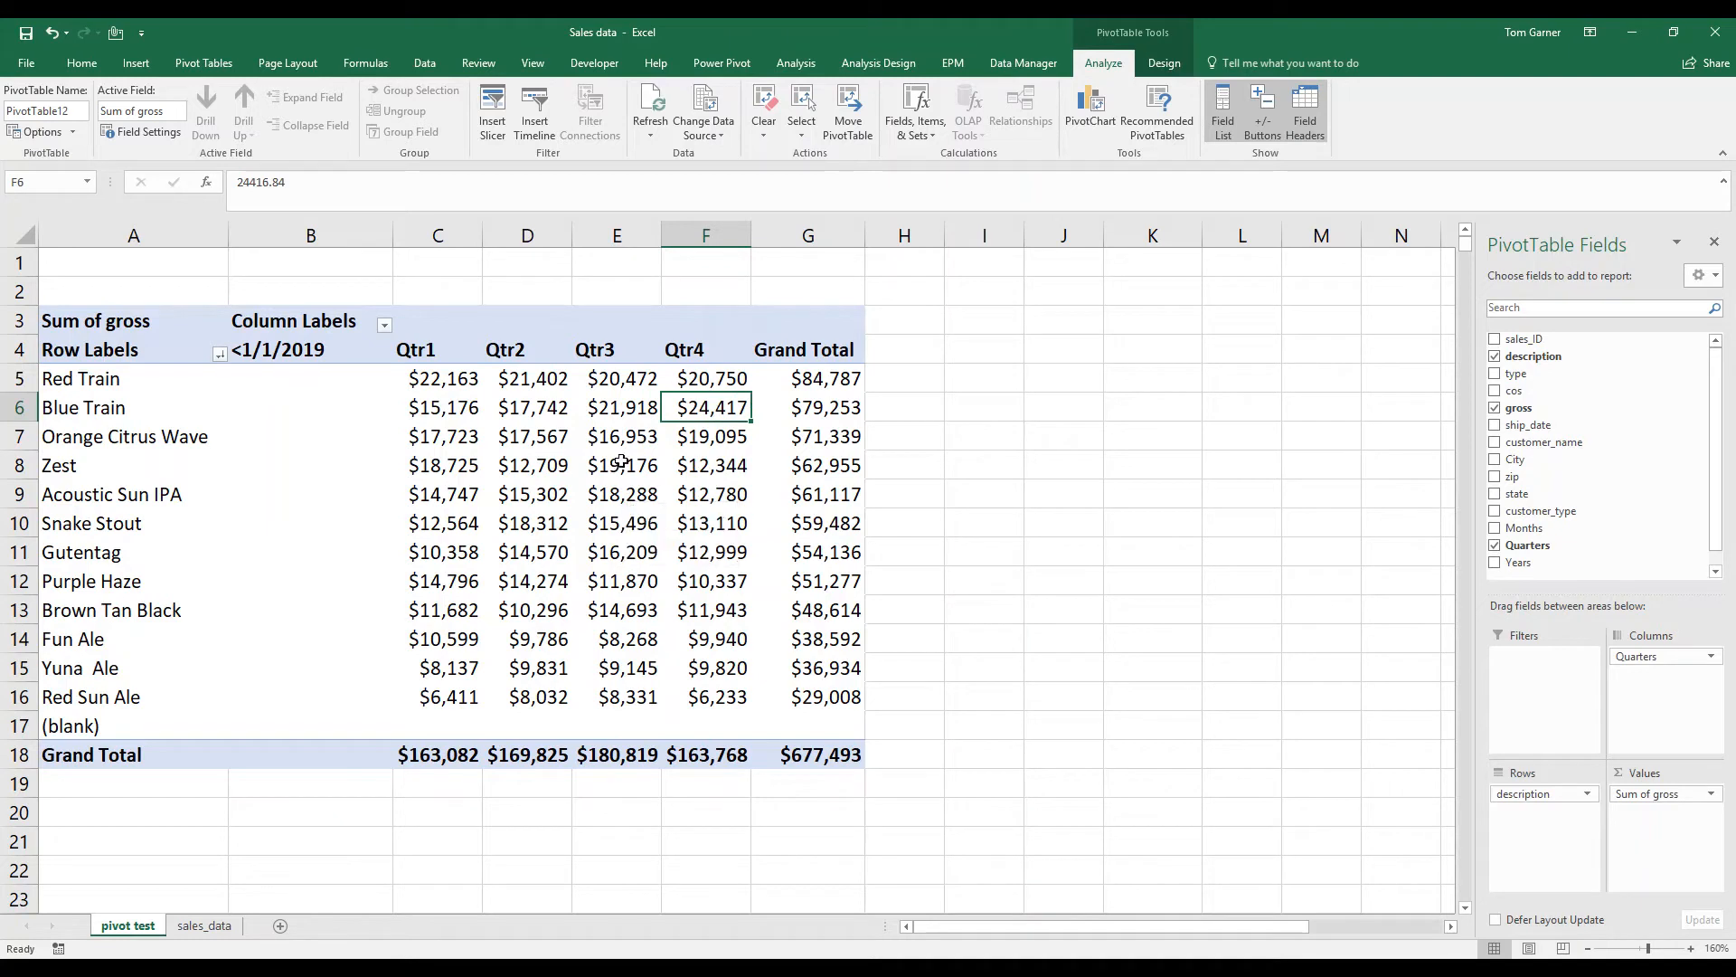
left_click_drag(716, 380, 472, 377)
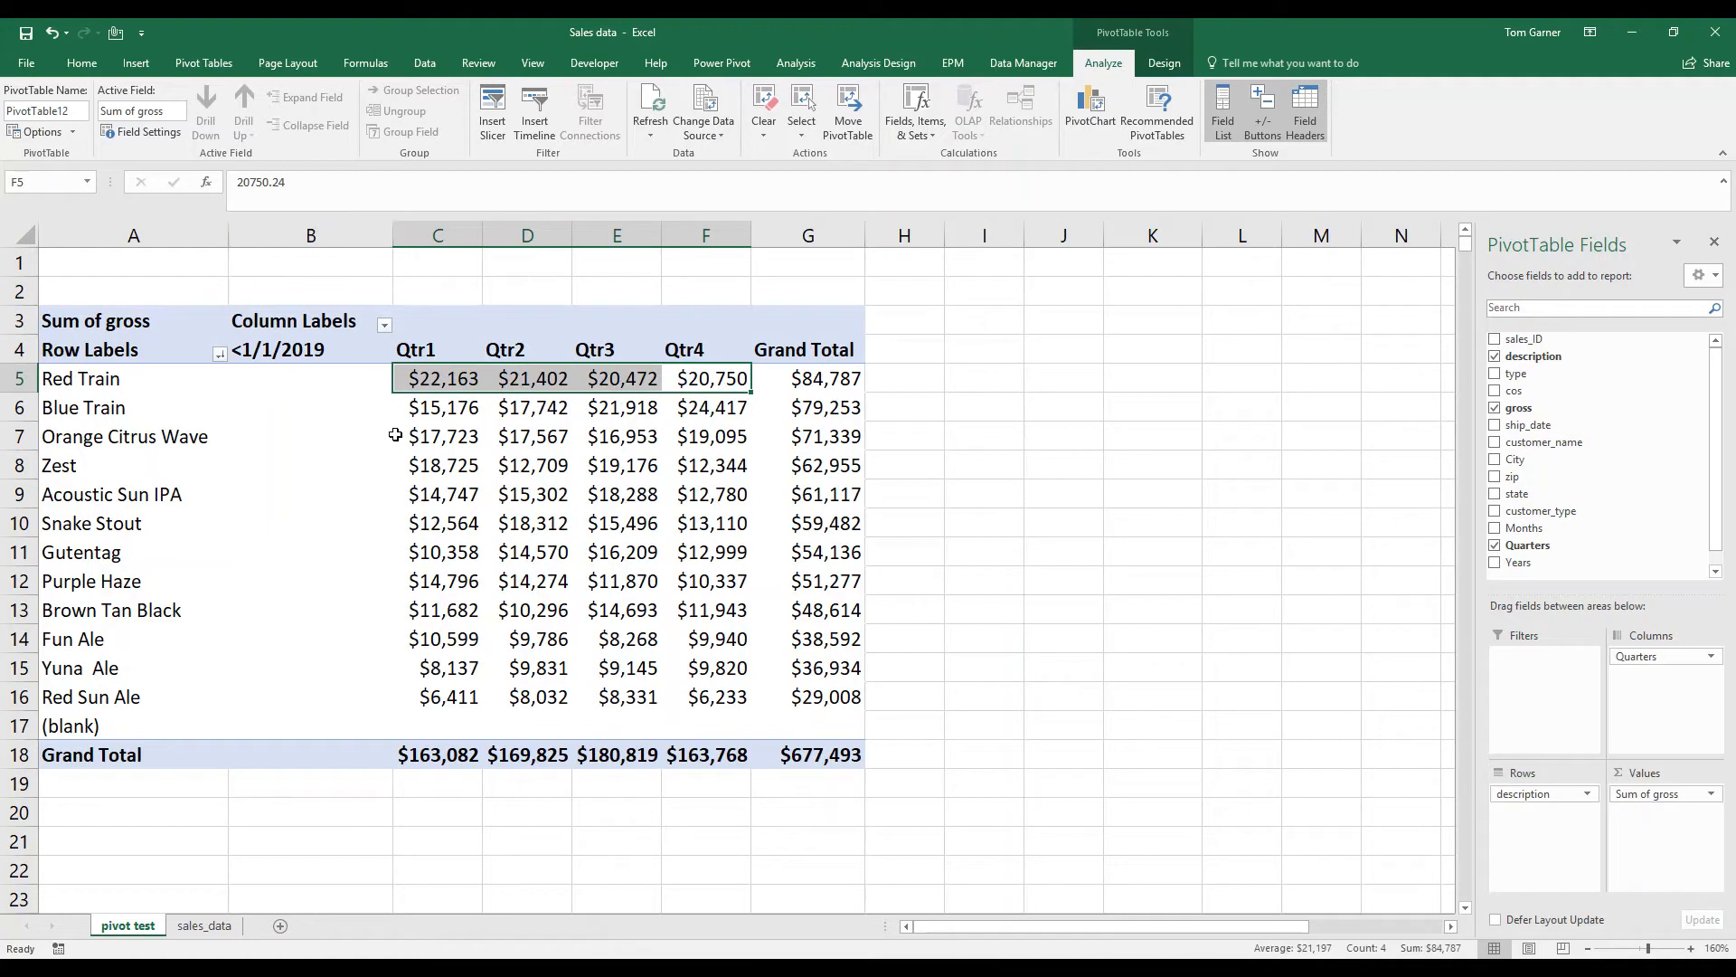
left_click(426, 404)
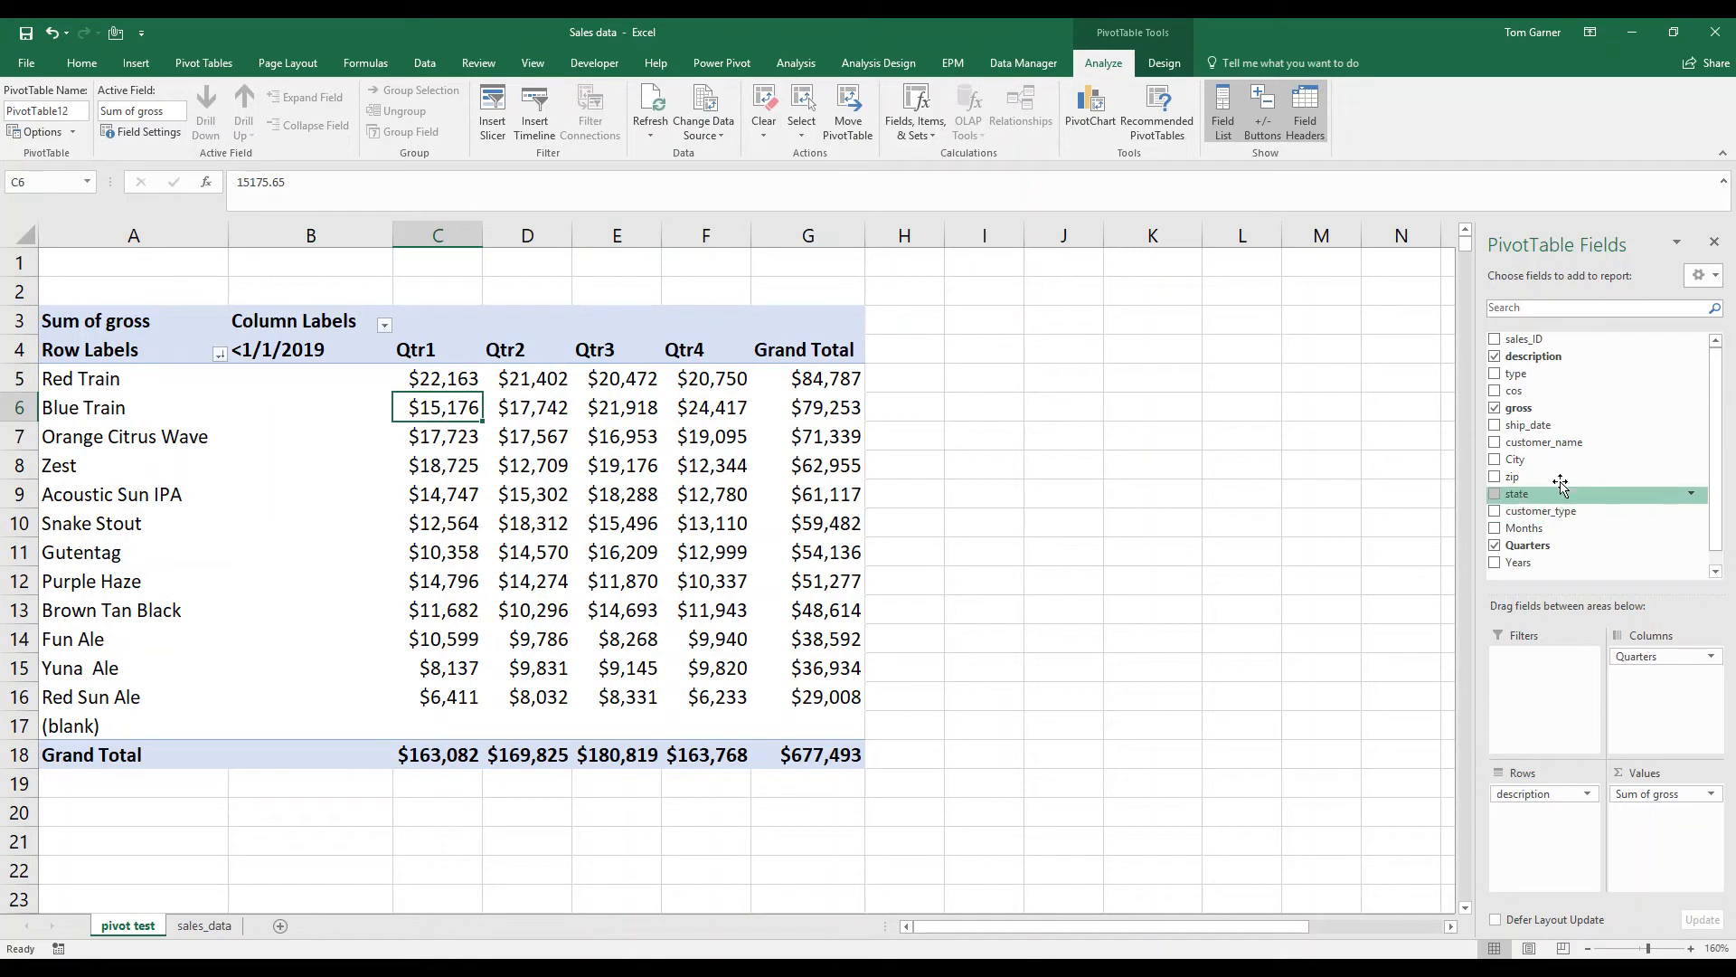
Add type above description in the PivotTable rows and check the quarterly subtotals for Ale and IPA
left_click_drag(1564, 378, 1524, 783)
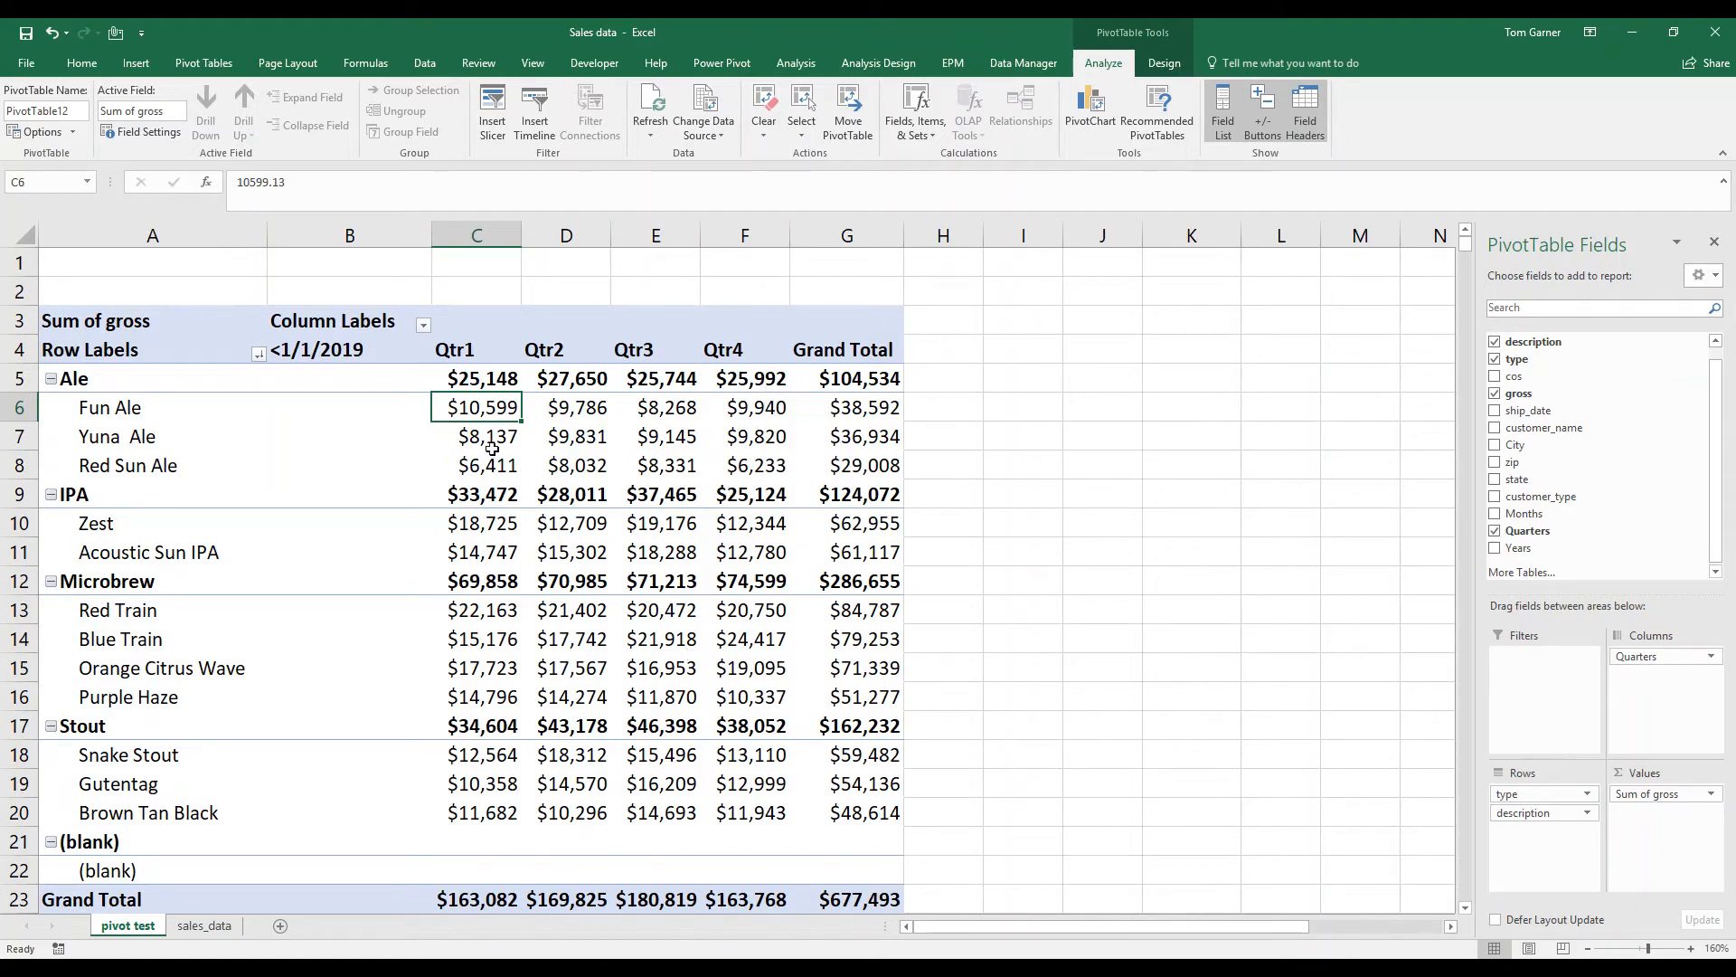
left_click_drag(482, 383, 742, 389)
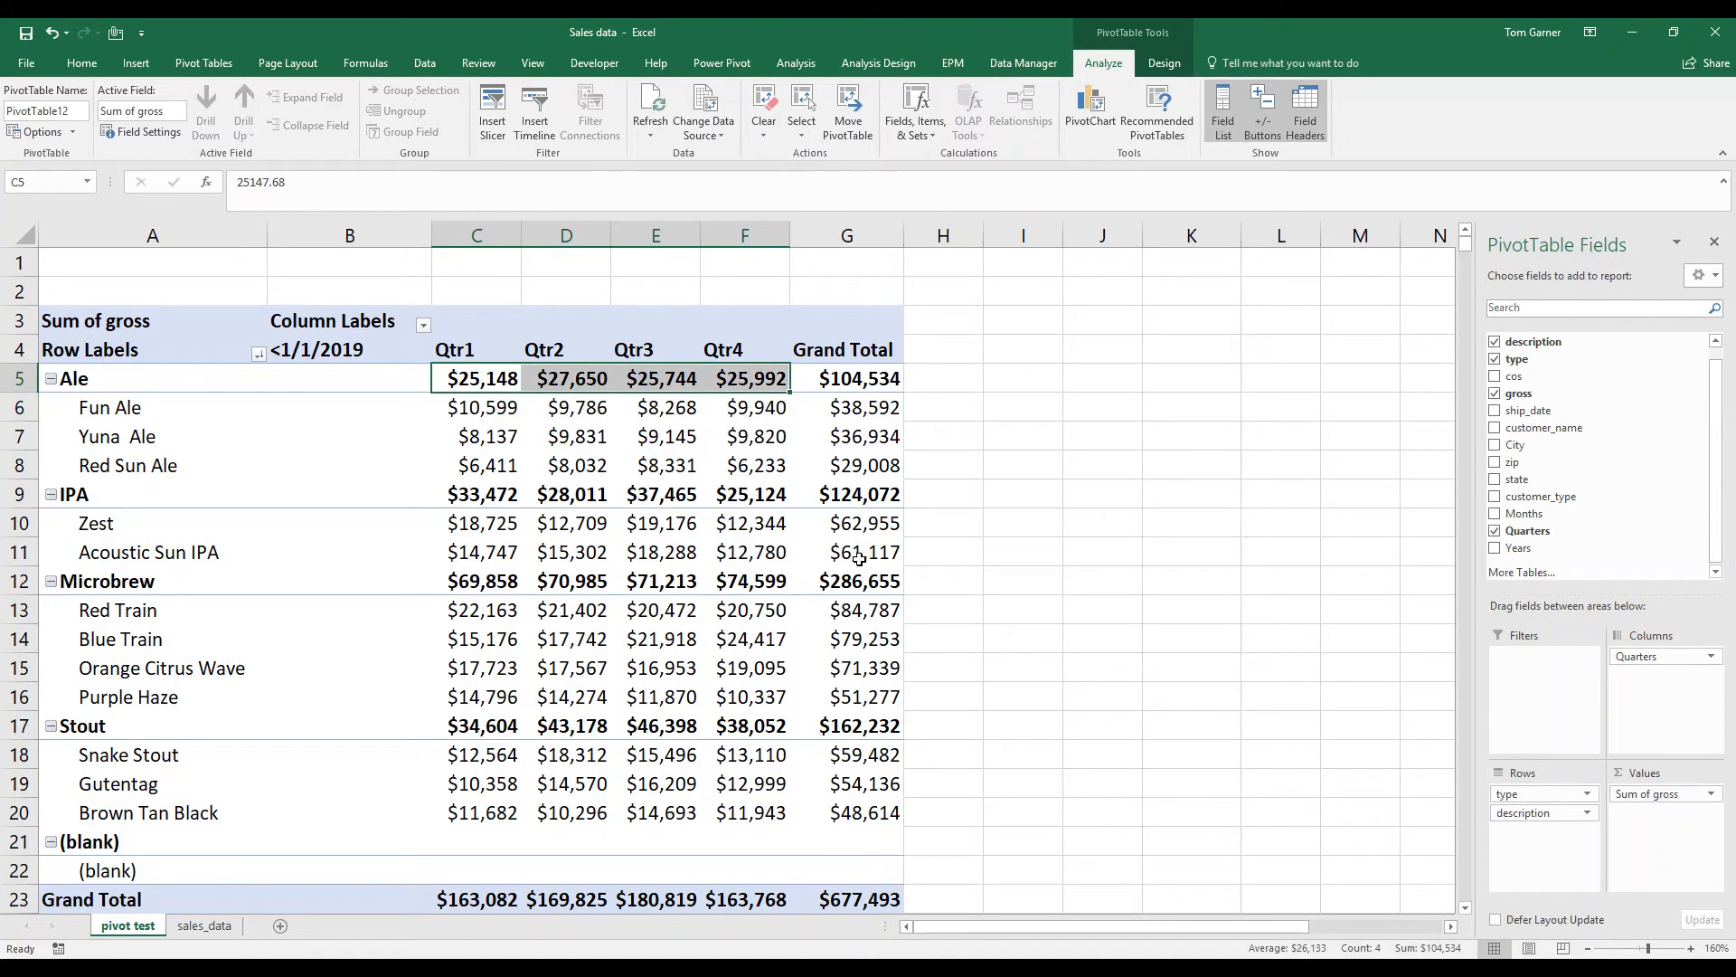
left_click_drag(487, 496, 747, 495)
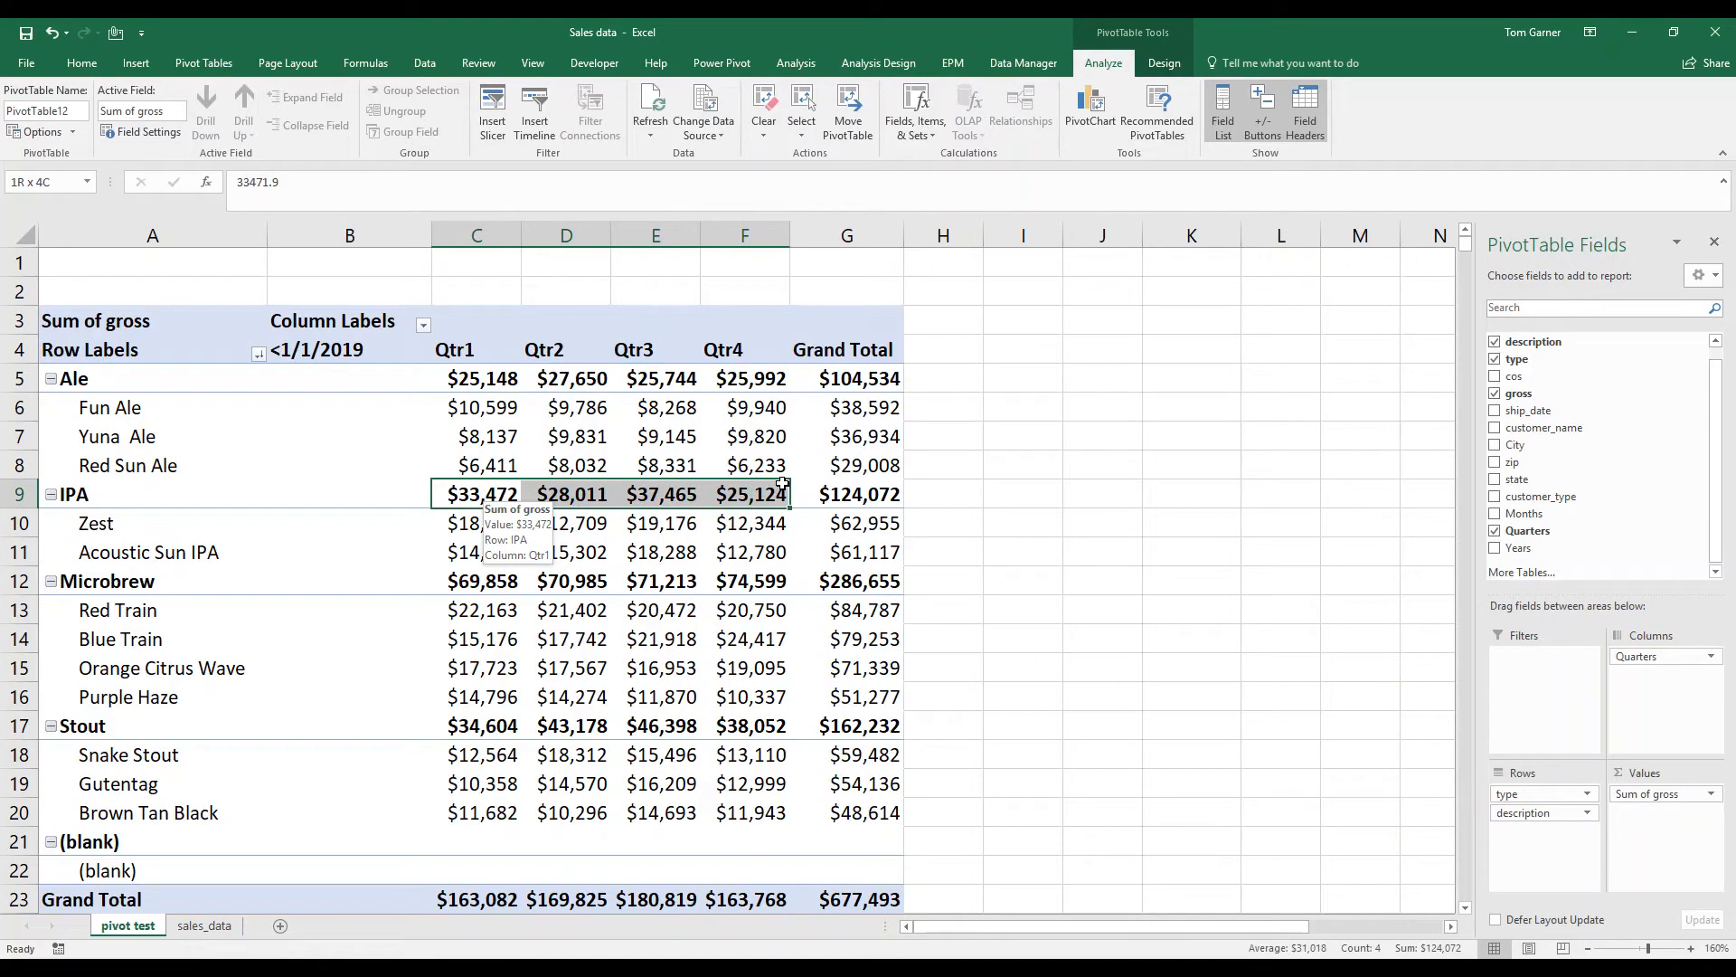
left_click(1006, 660)
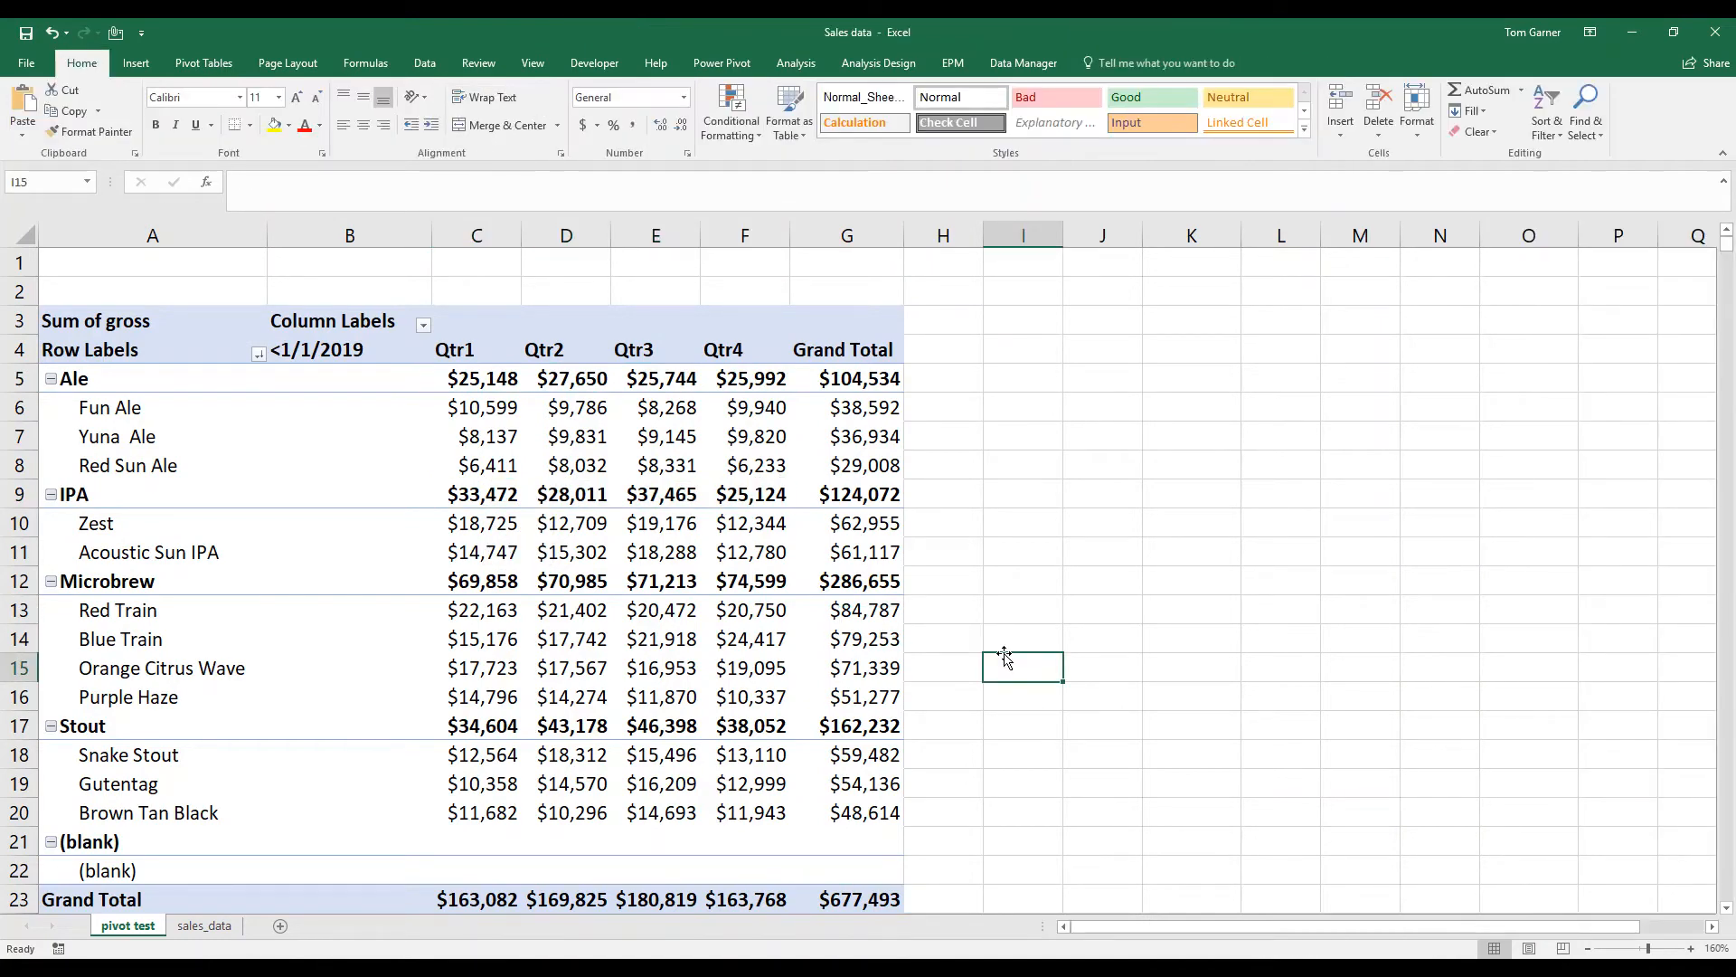
Collapse the entire type field in the PivotTable and expand only the Microbrew group
right_click(110, 382)
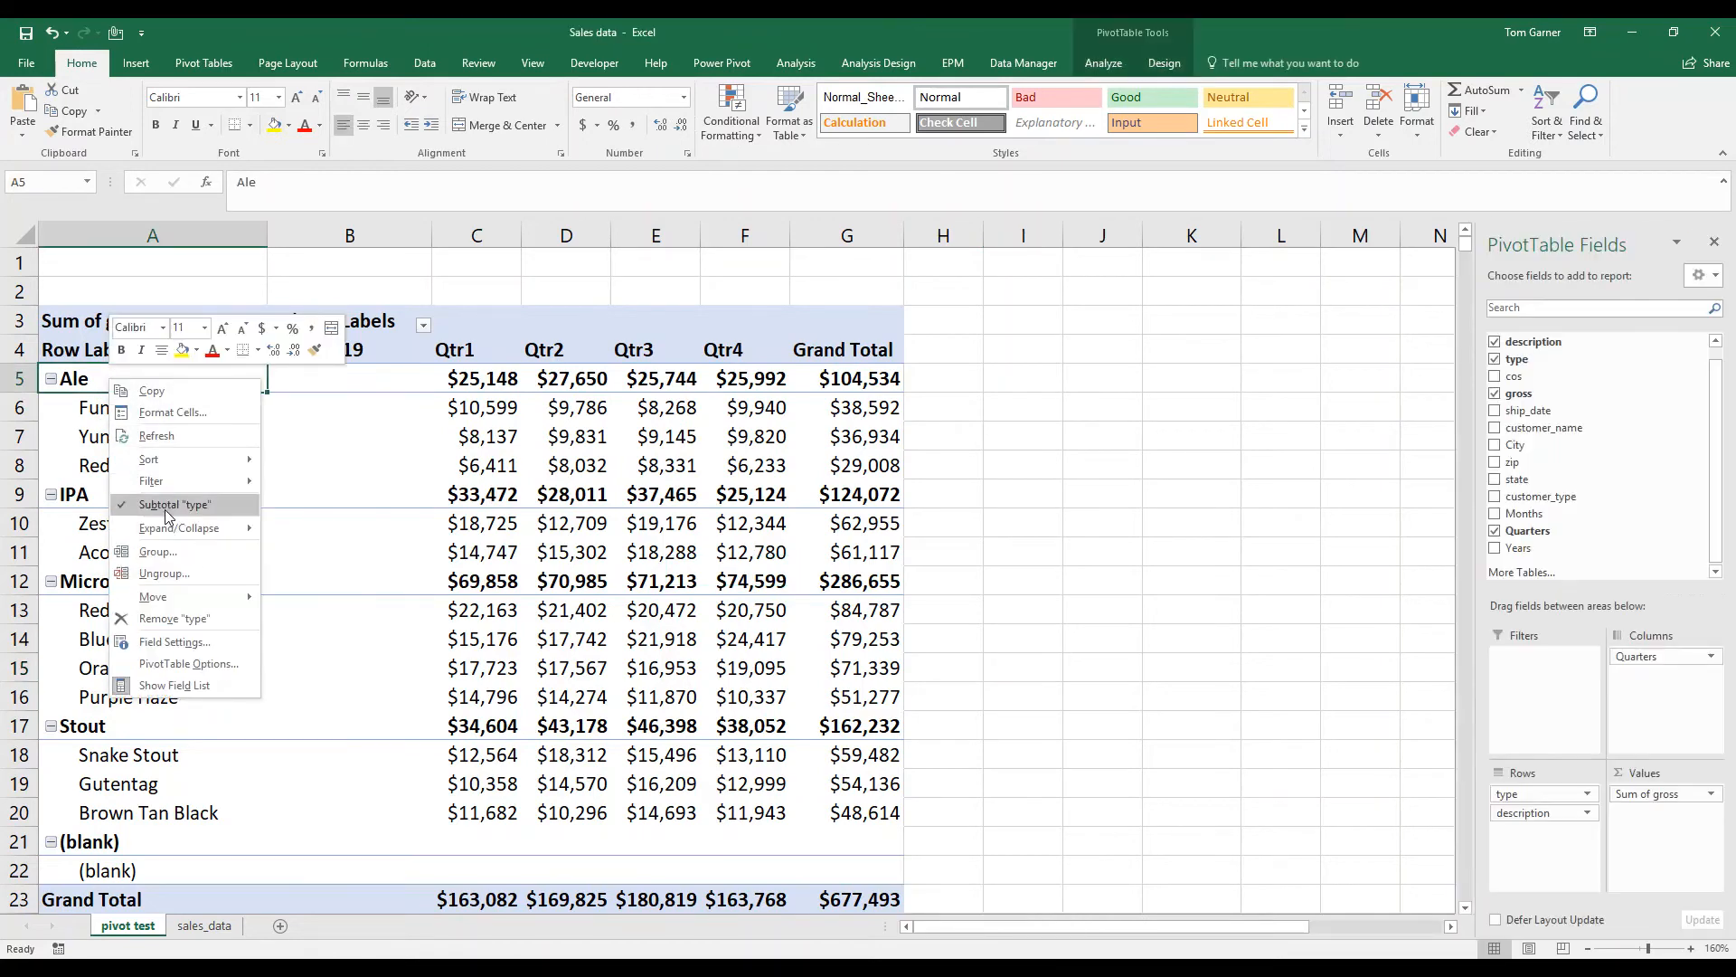
mouse_move(237, 529)
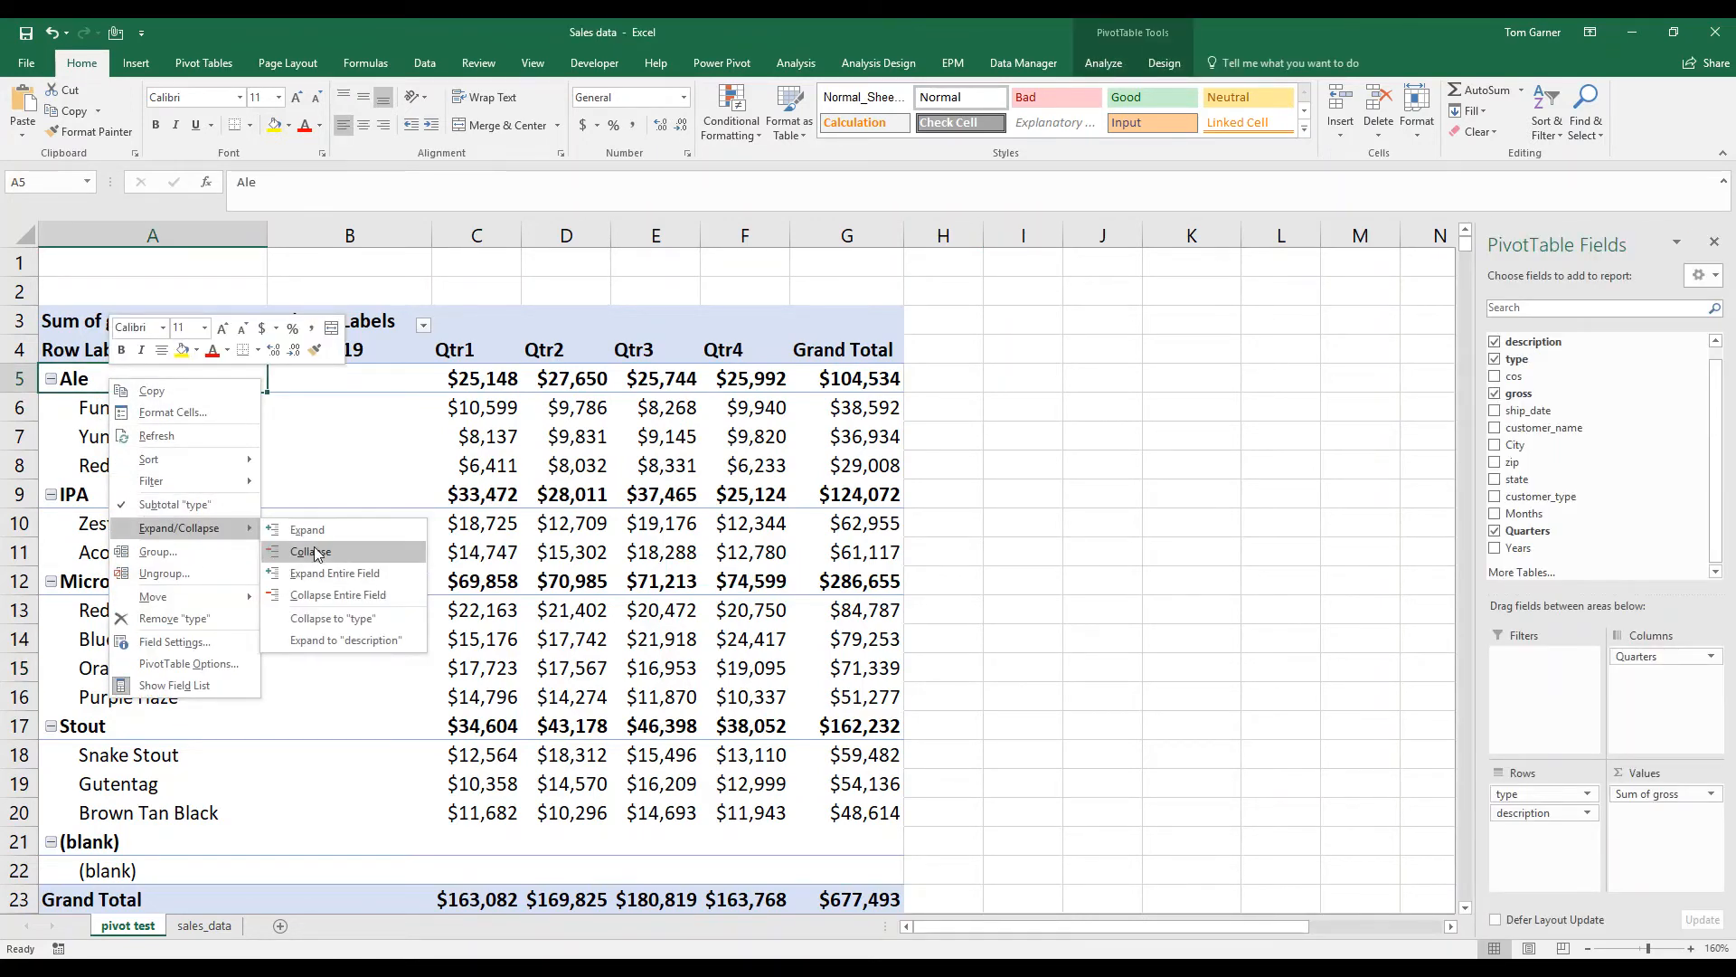
left_click(323, 596)
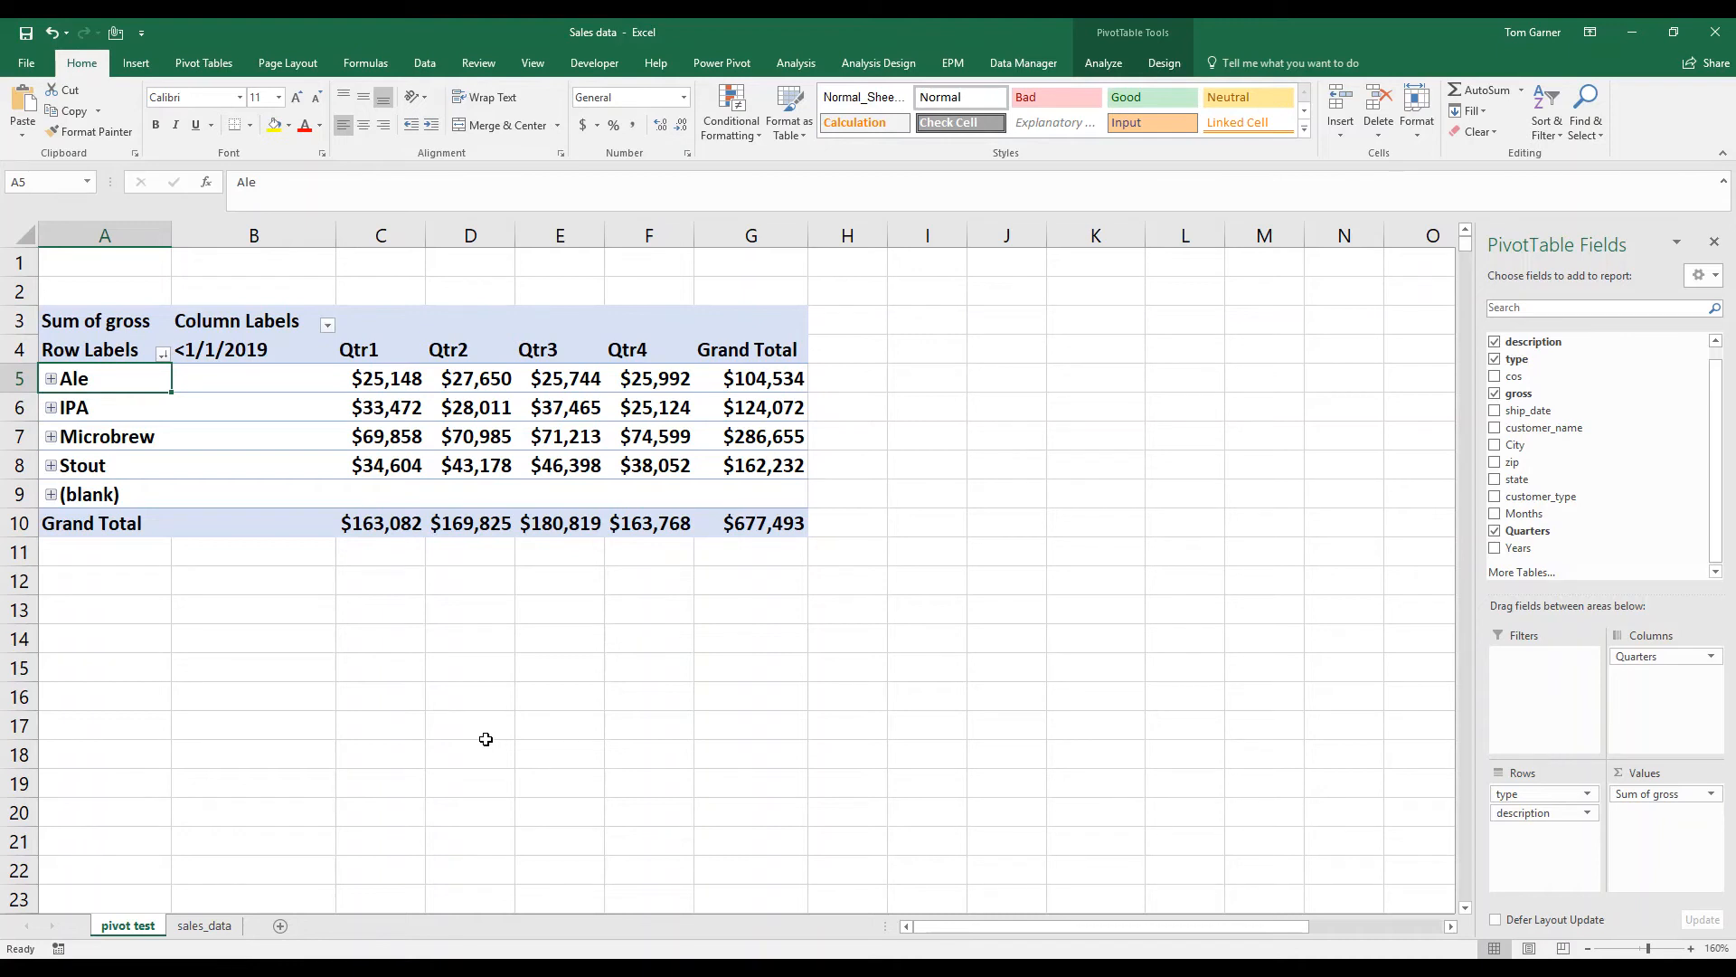
left_click(52, 437)
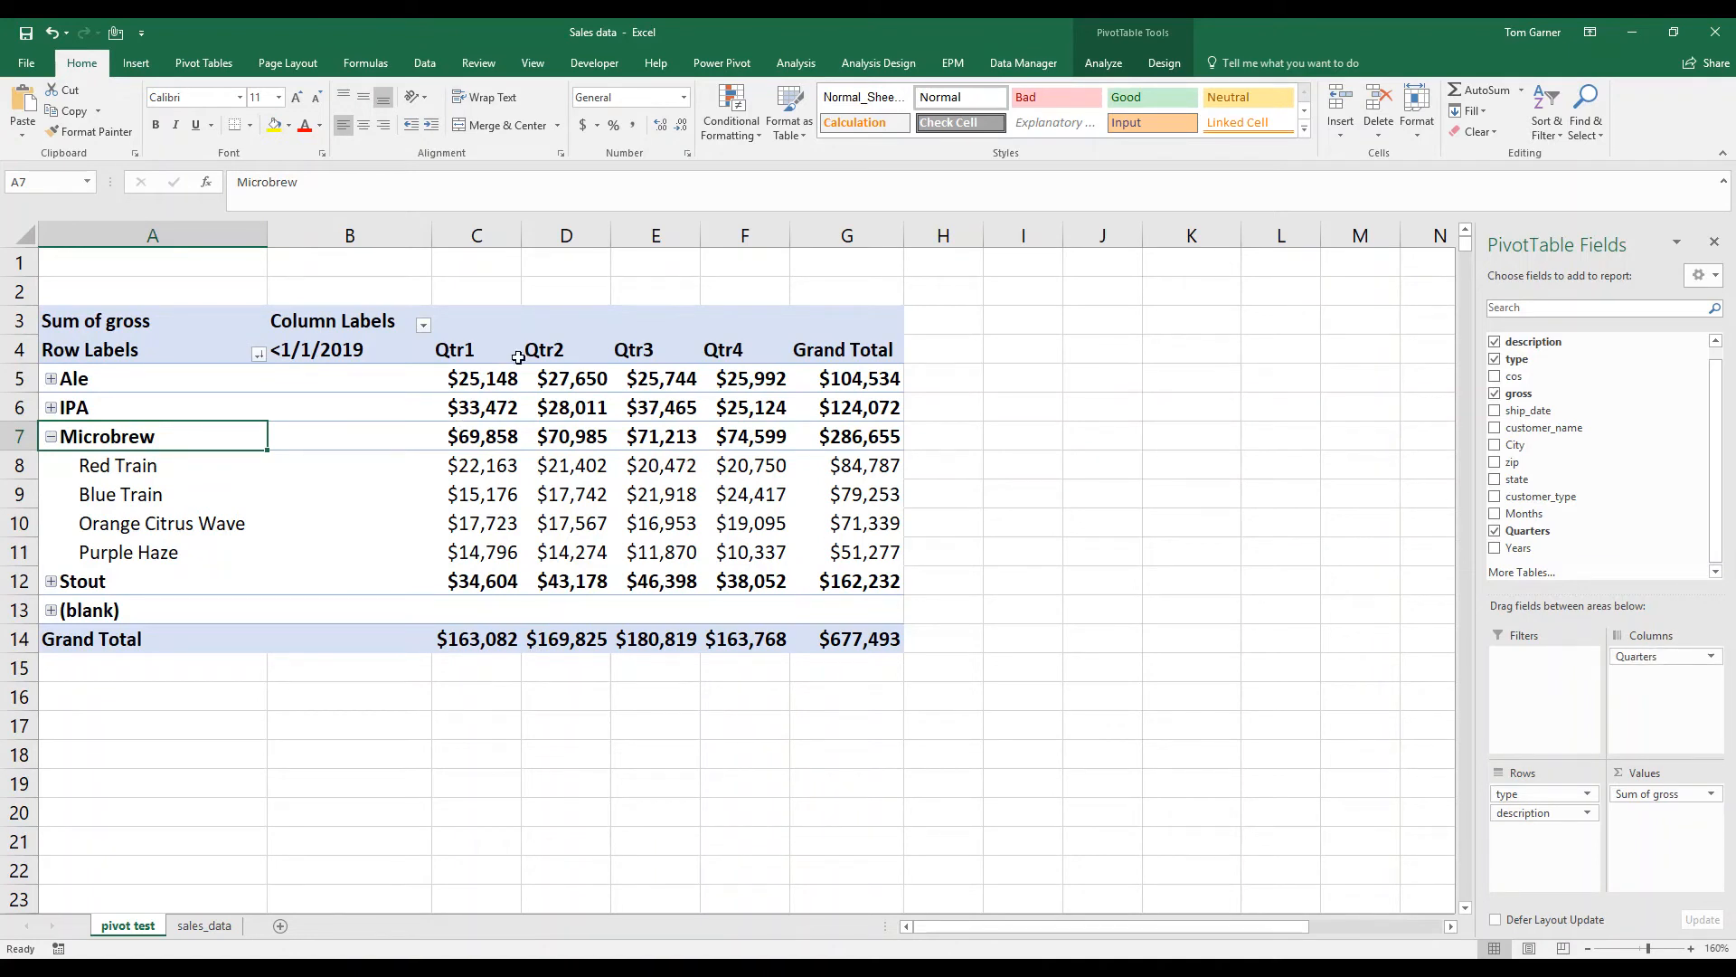
Replace Quarters with Months in the PivotTable columns and hide the field list
left_click(1651, 658)
left_click_drag(1651, 659, 1324, 725)
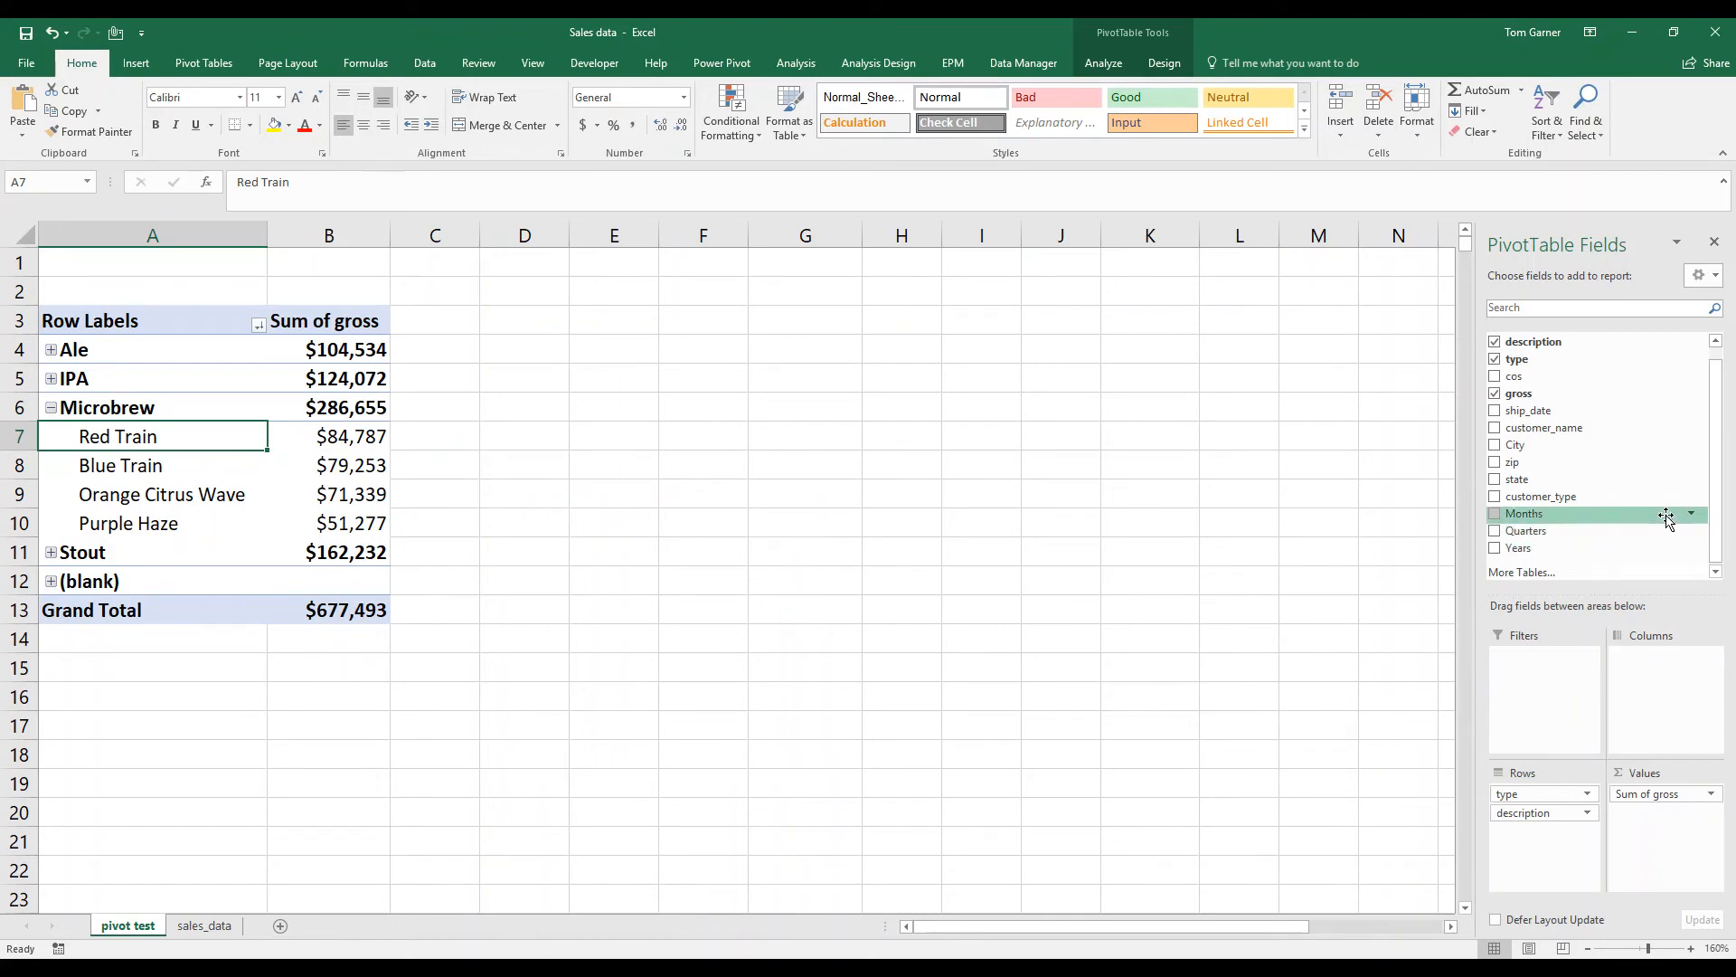
left_click_drag(1666, 516, 1664, 719)
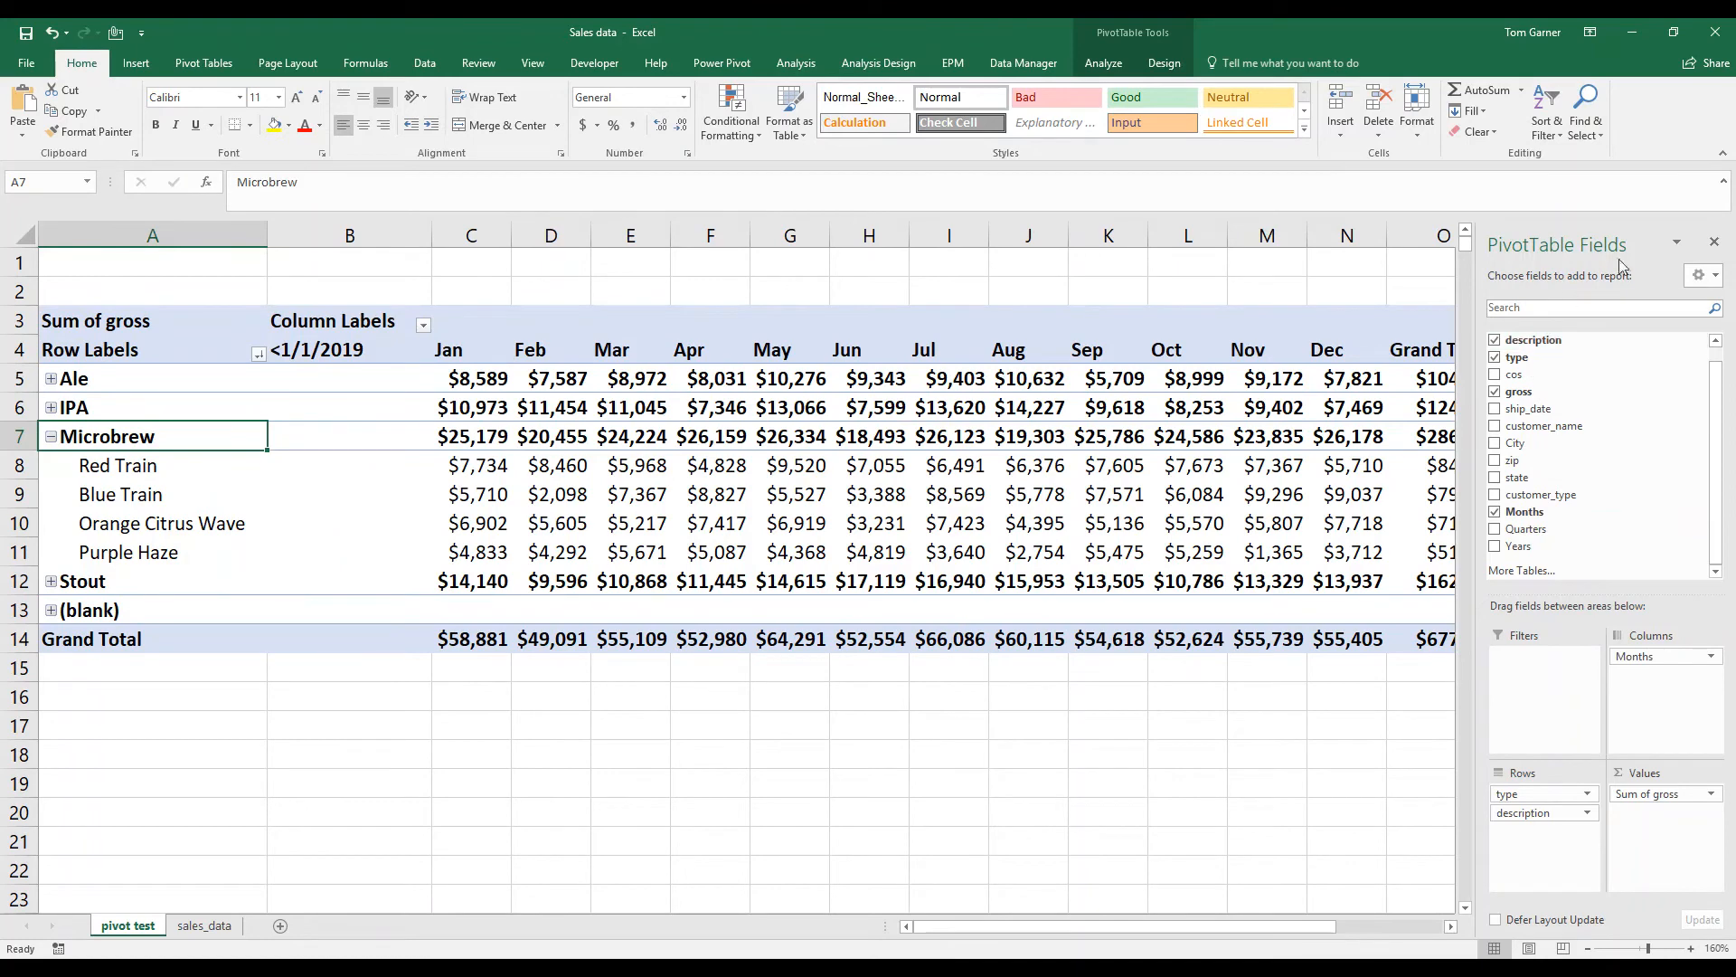
left_click(1709, 236)
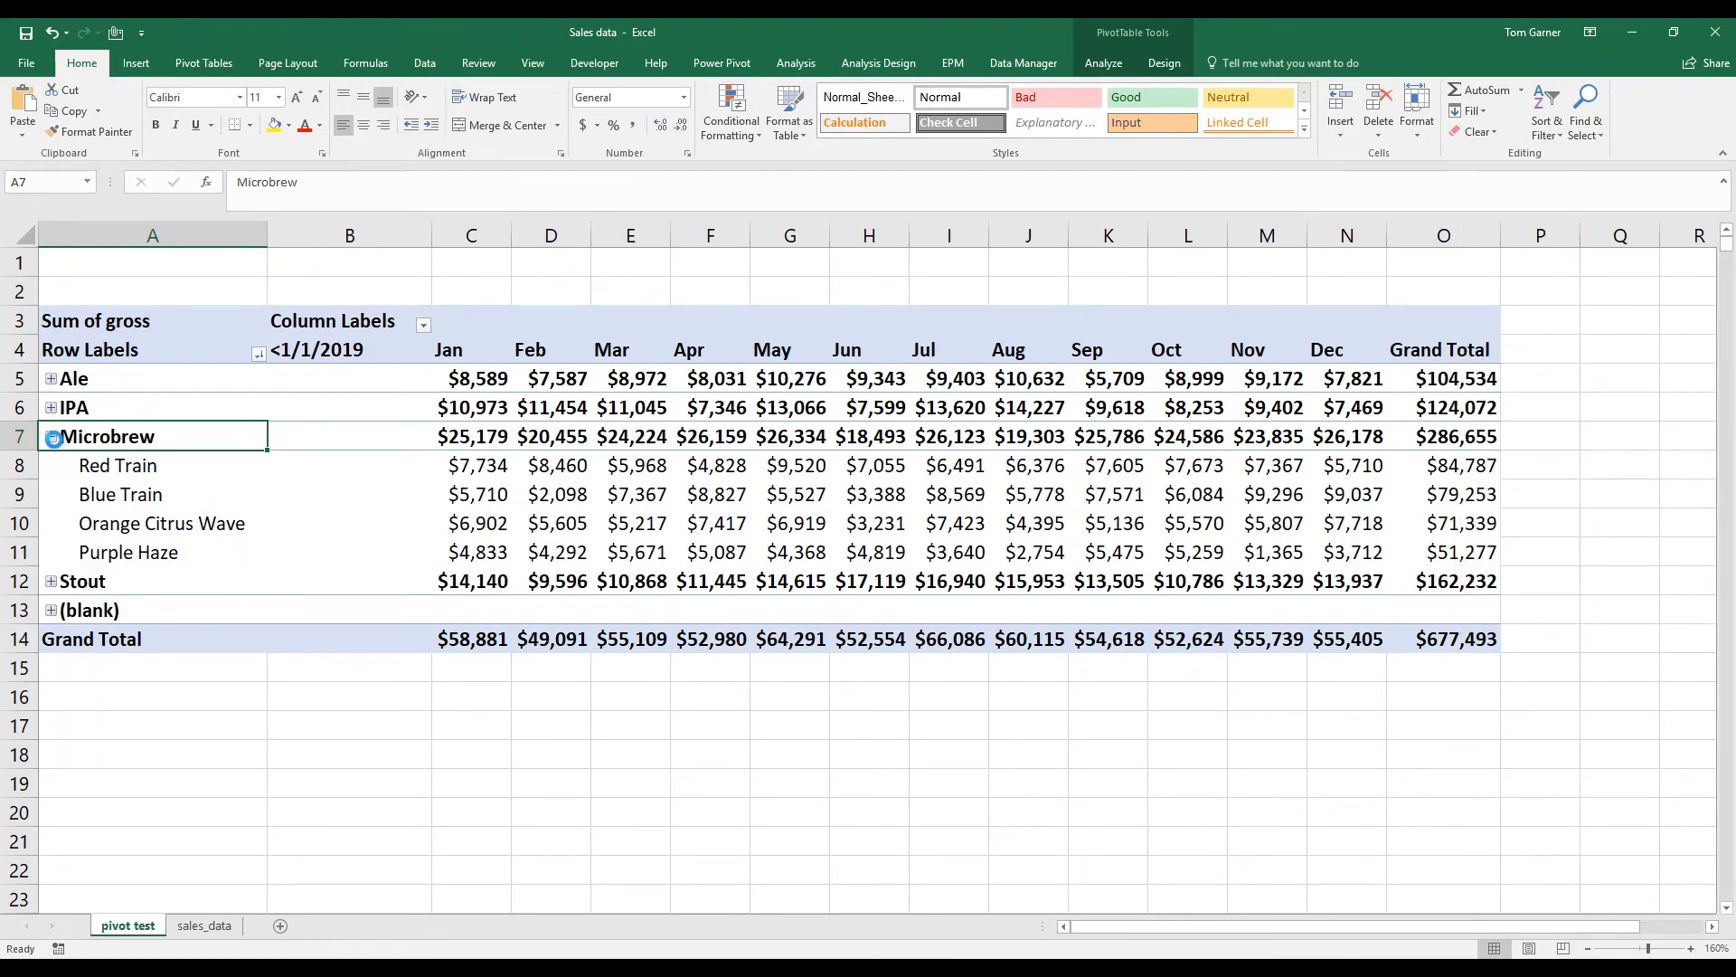
Collapse the Microbrew group and expand the IPA group in the PivotTable
left_click(51, 437)
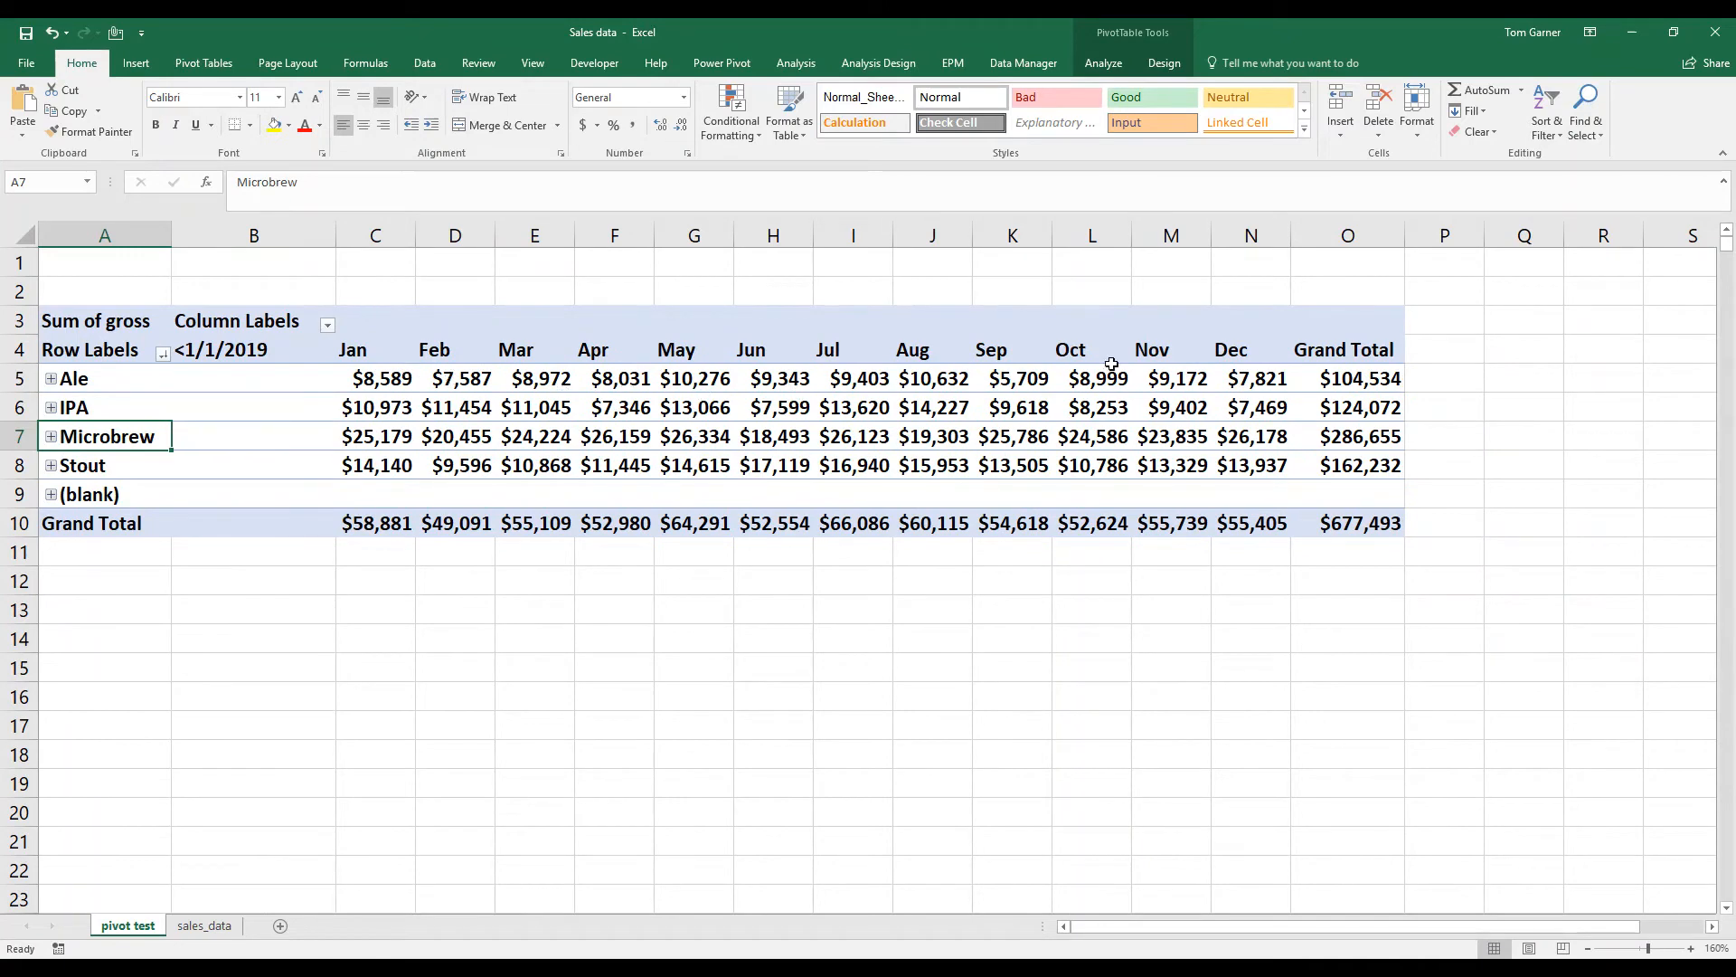
left_click(52, 407)
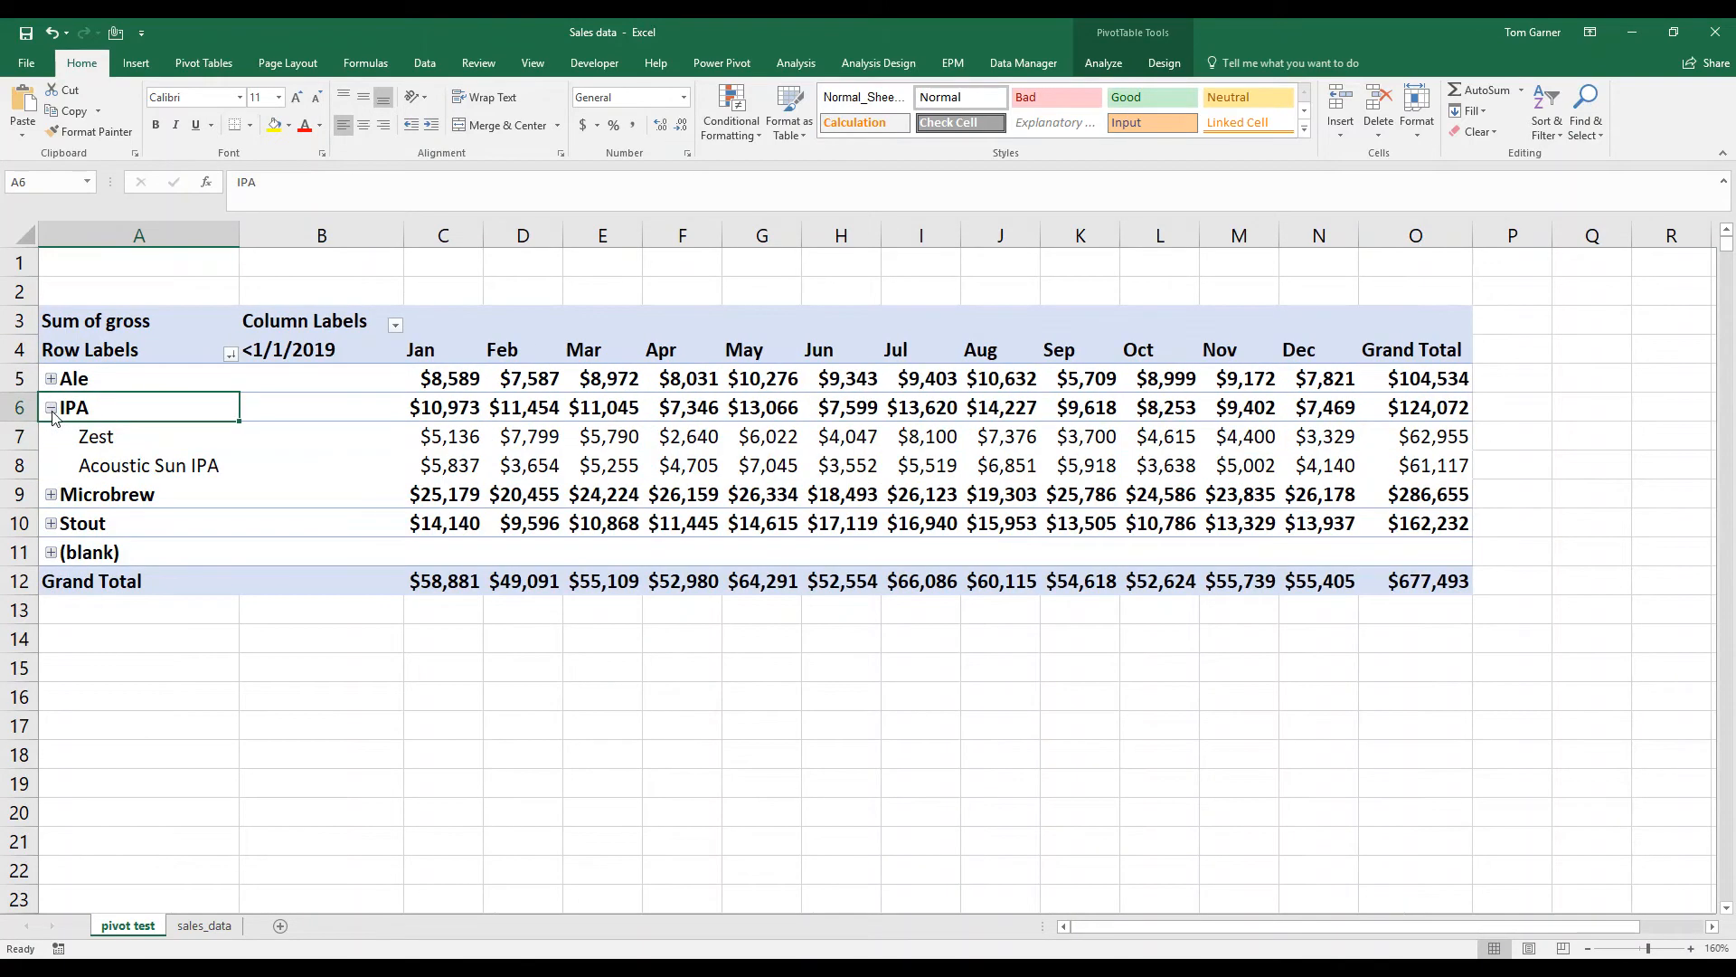
Check the two IPA products and collapse the IPA group in the PivotTable
left_click_drag(177, 442, 177, 463)
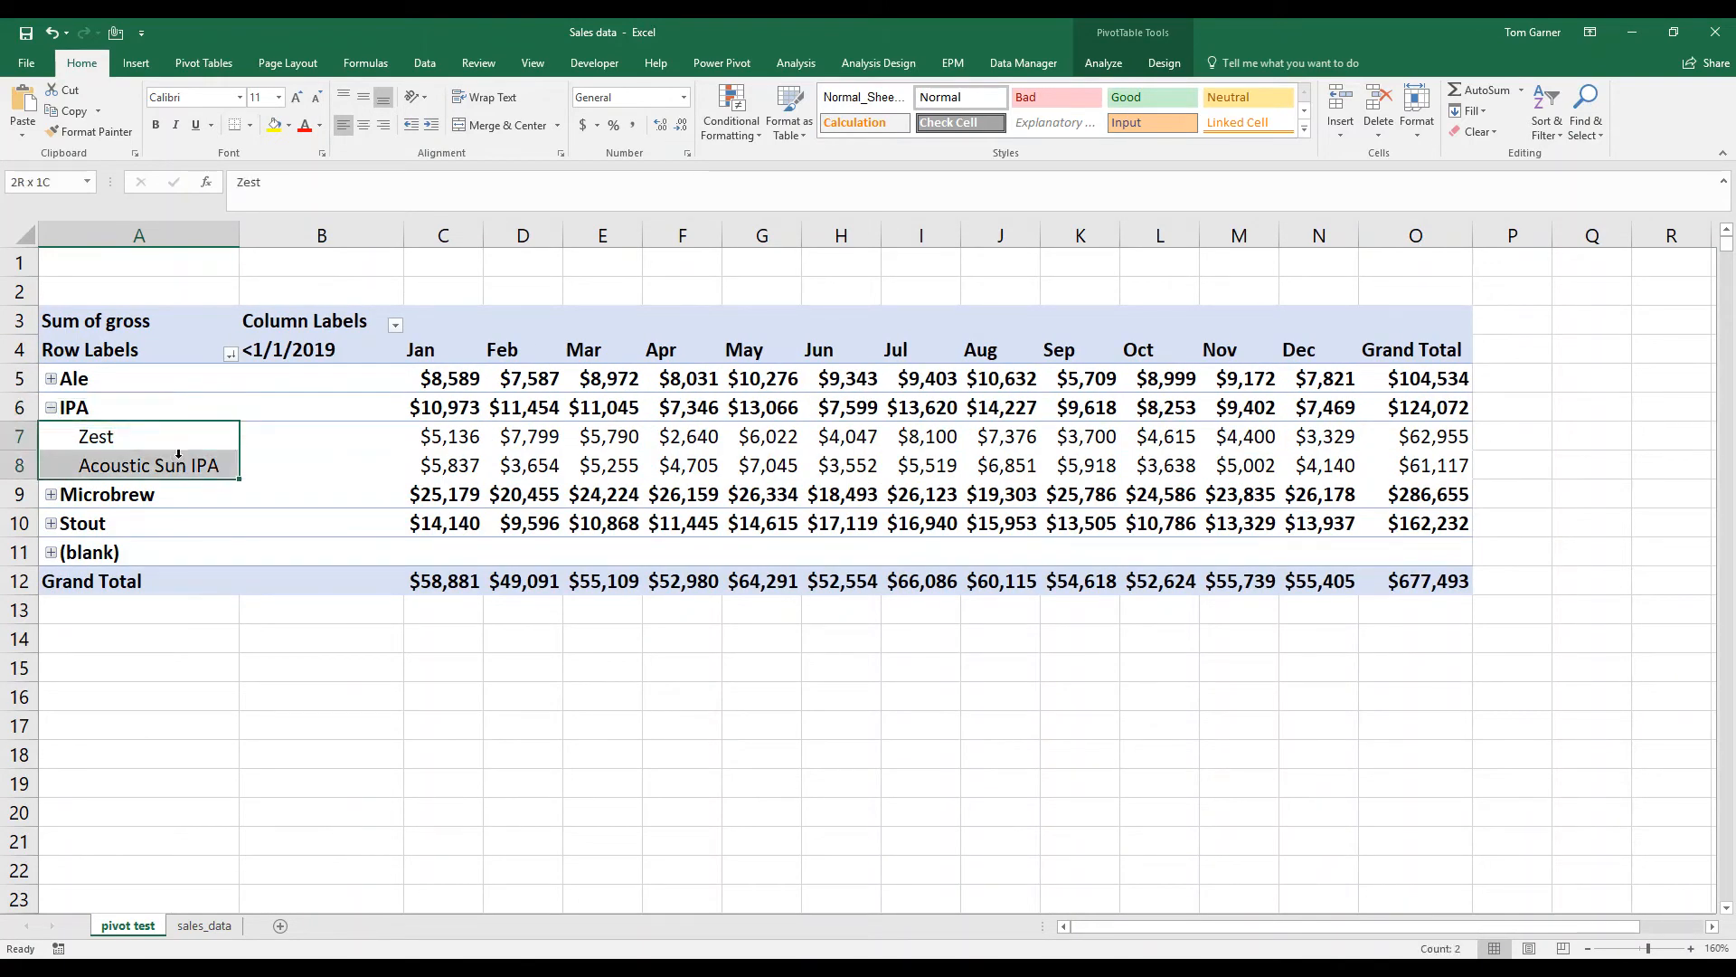
left_click(51, 407)
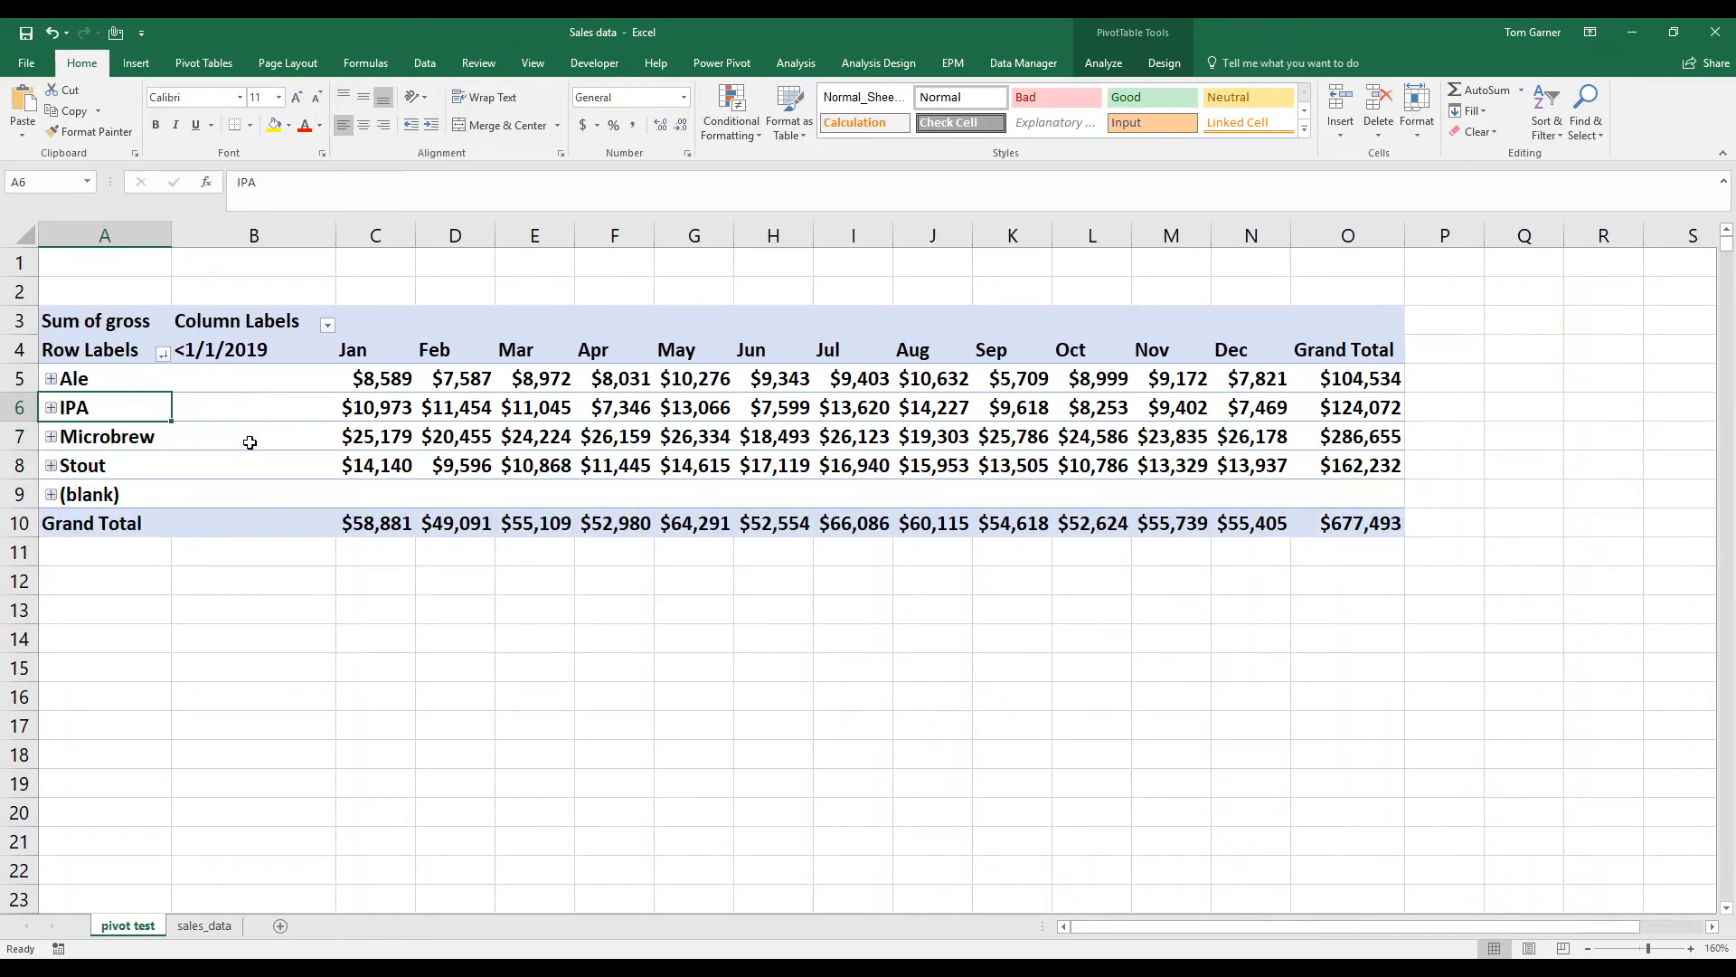
left_click(832, 460)
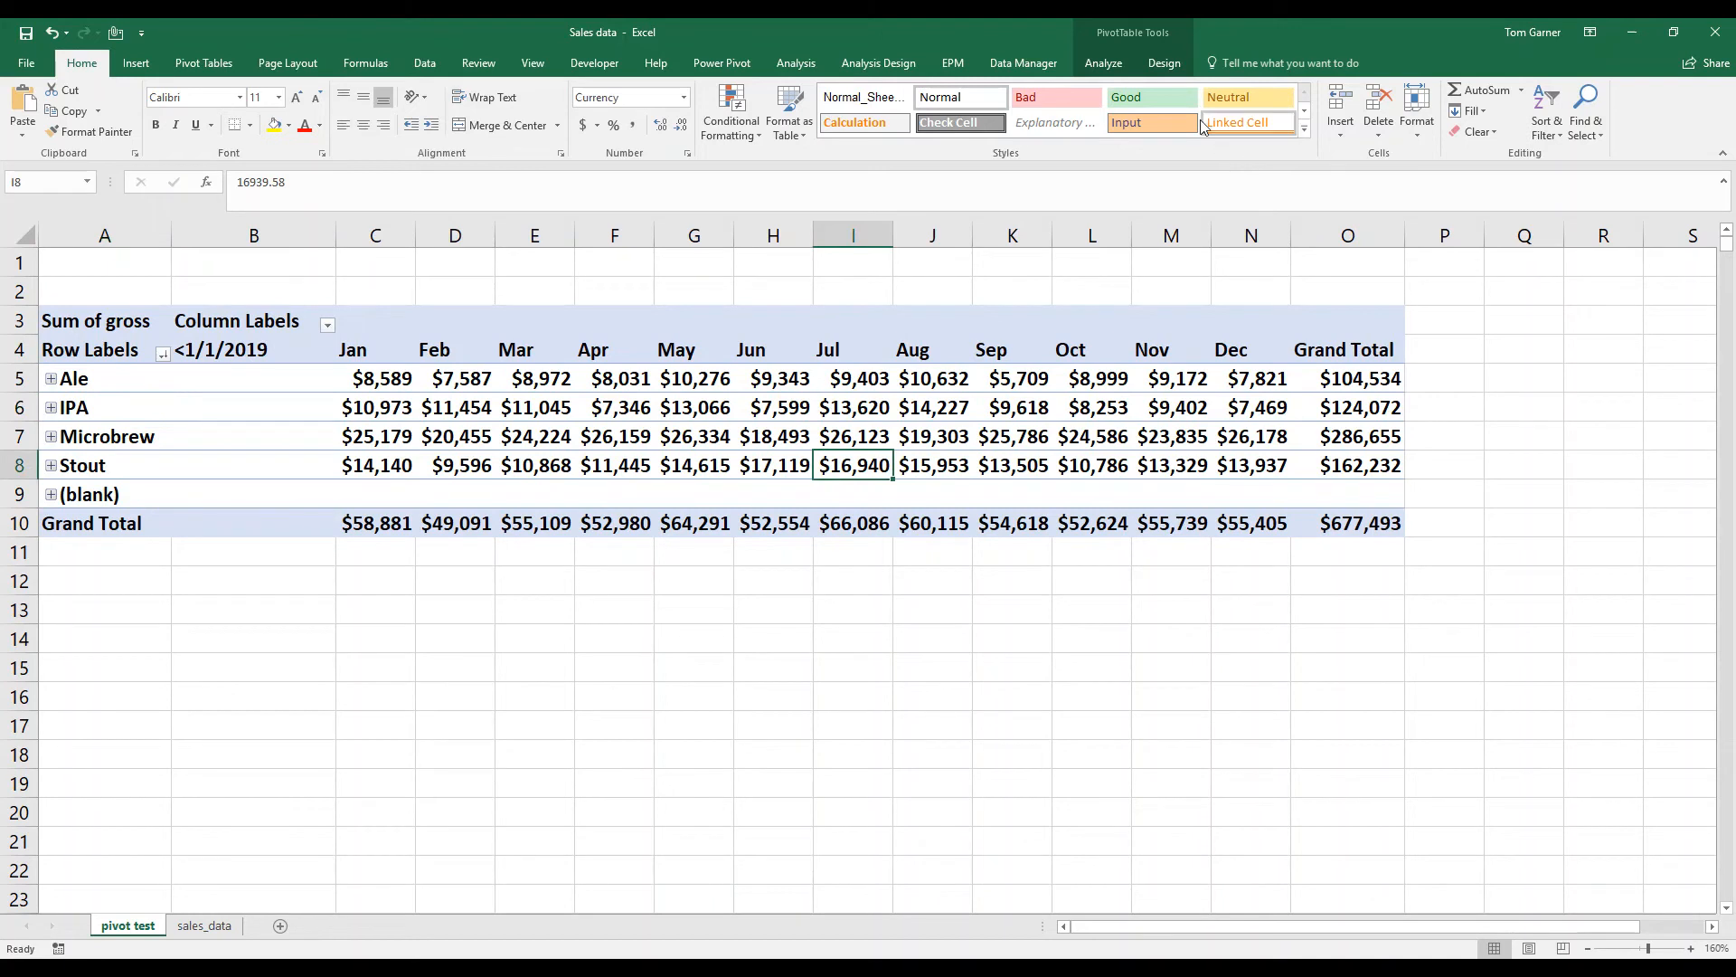
Show the PivotTable field list and remove type from the rows, leaving description
left_click(1096, 63)
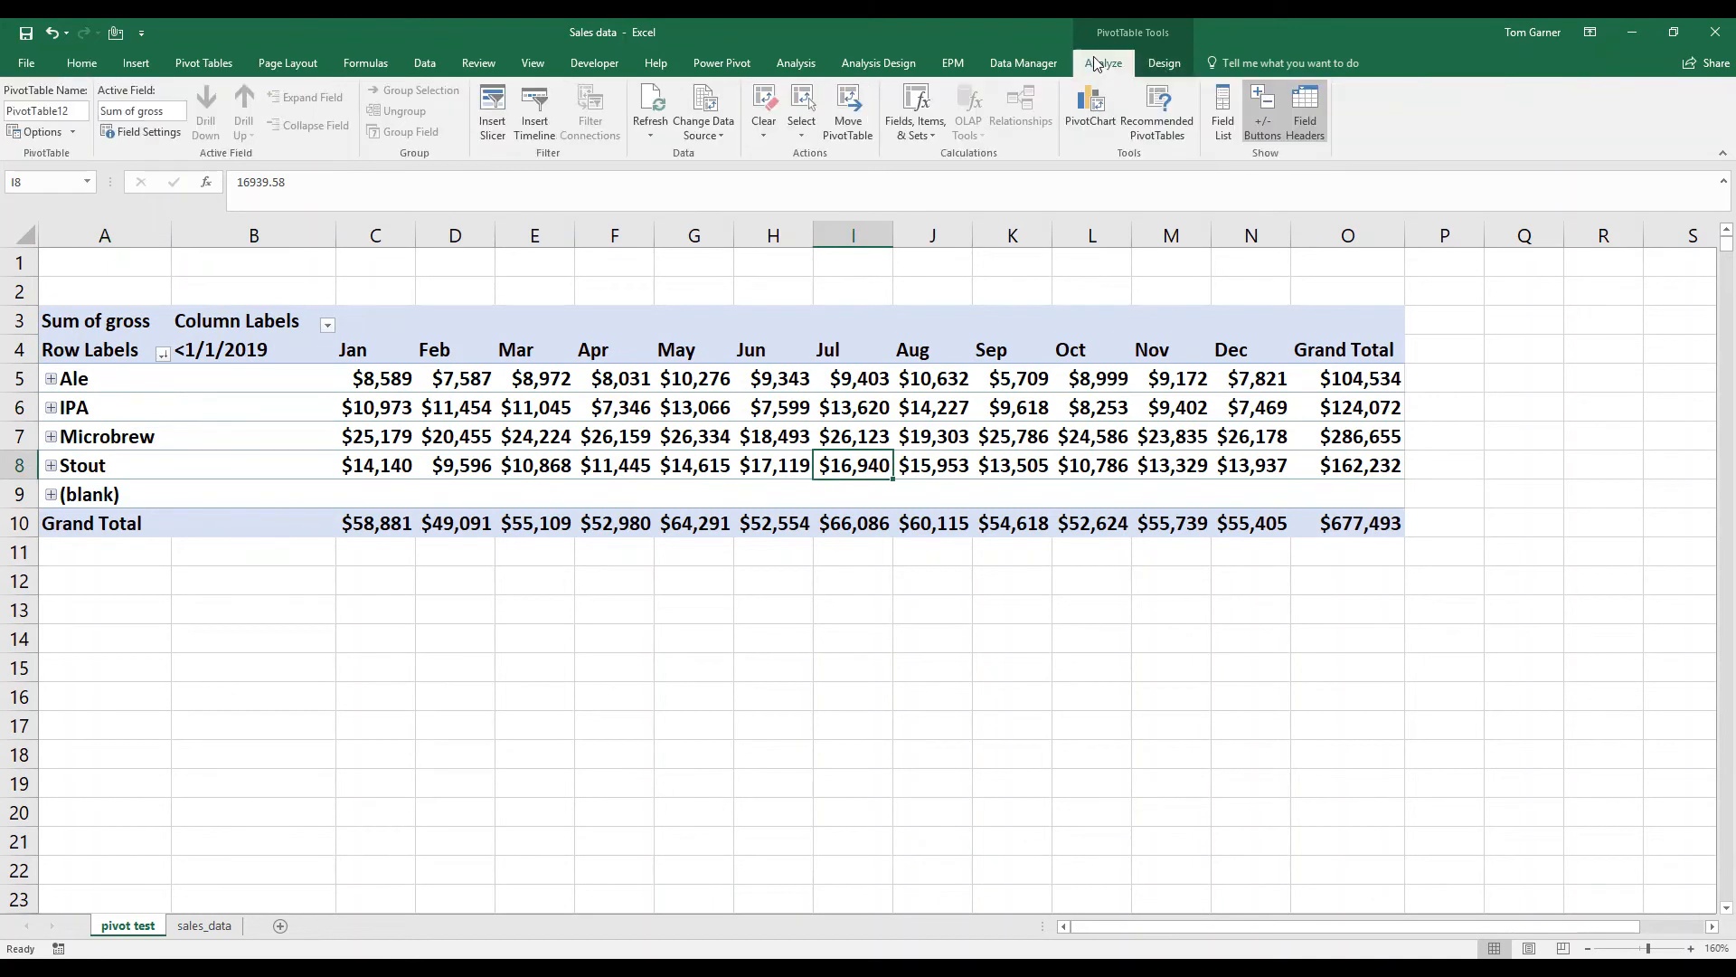
left_click(1239, 108)
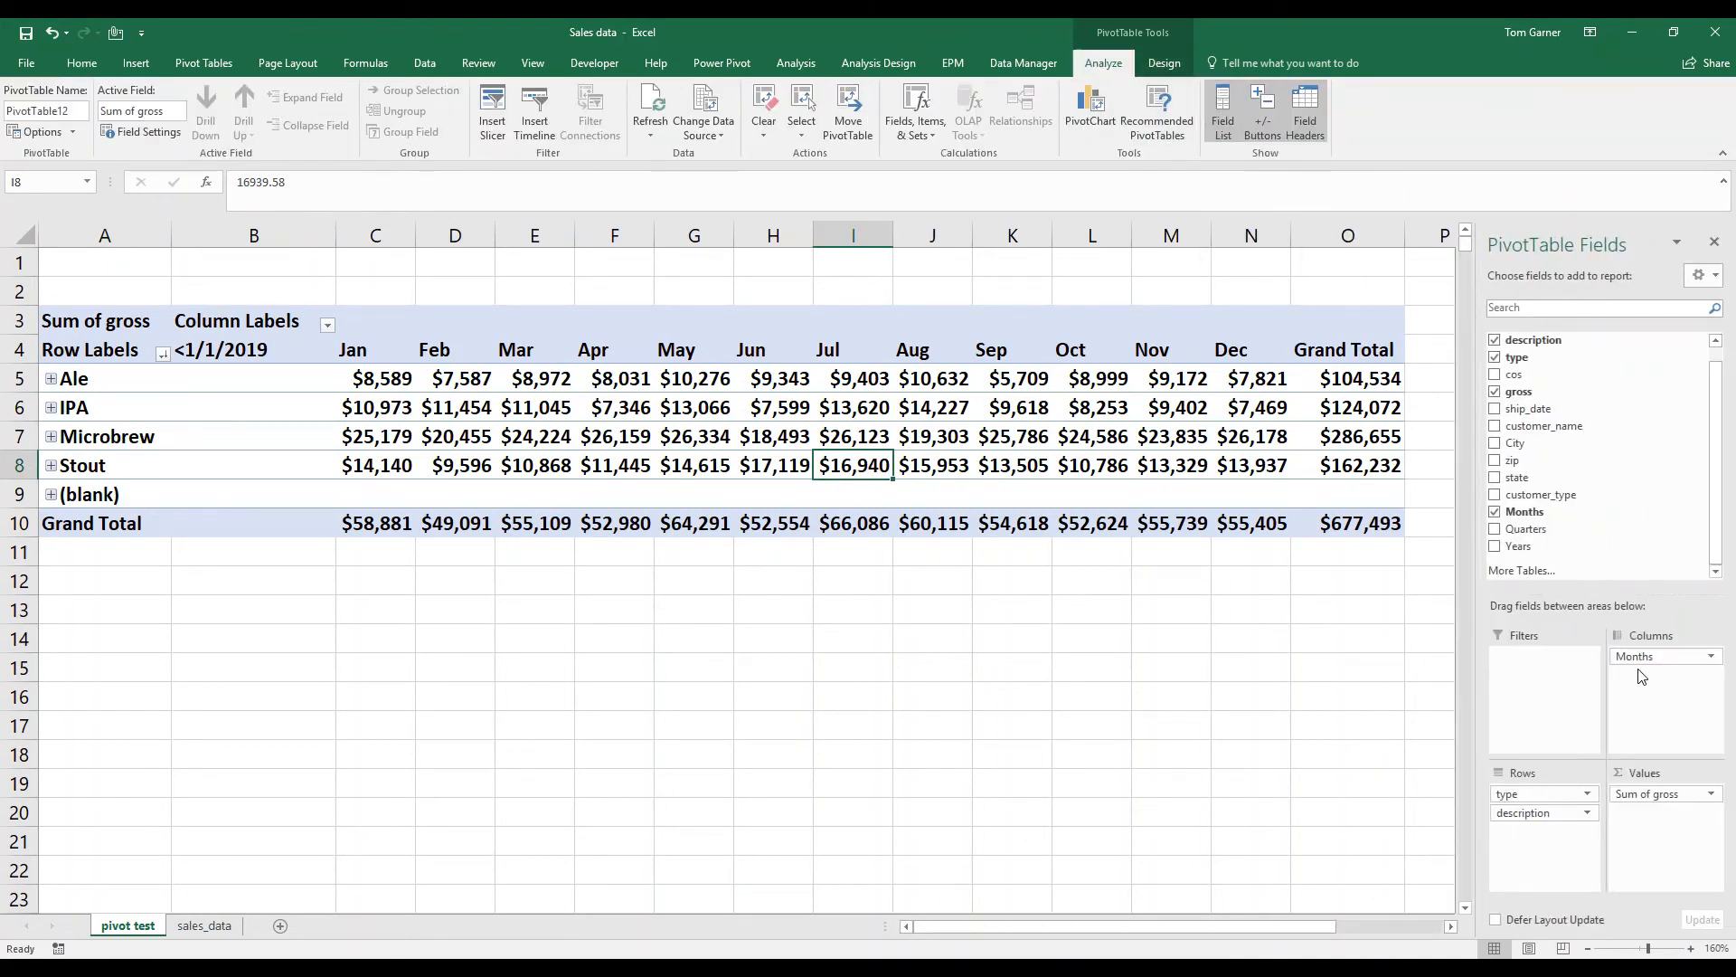
left_click_drag(1542, 794, 1403, 801)
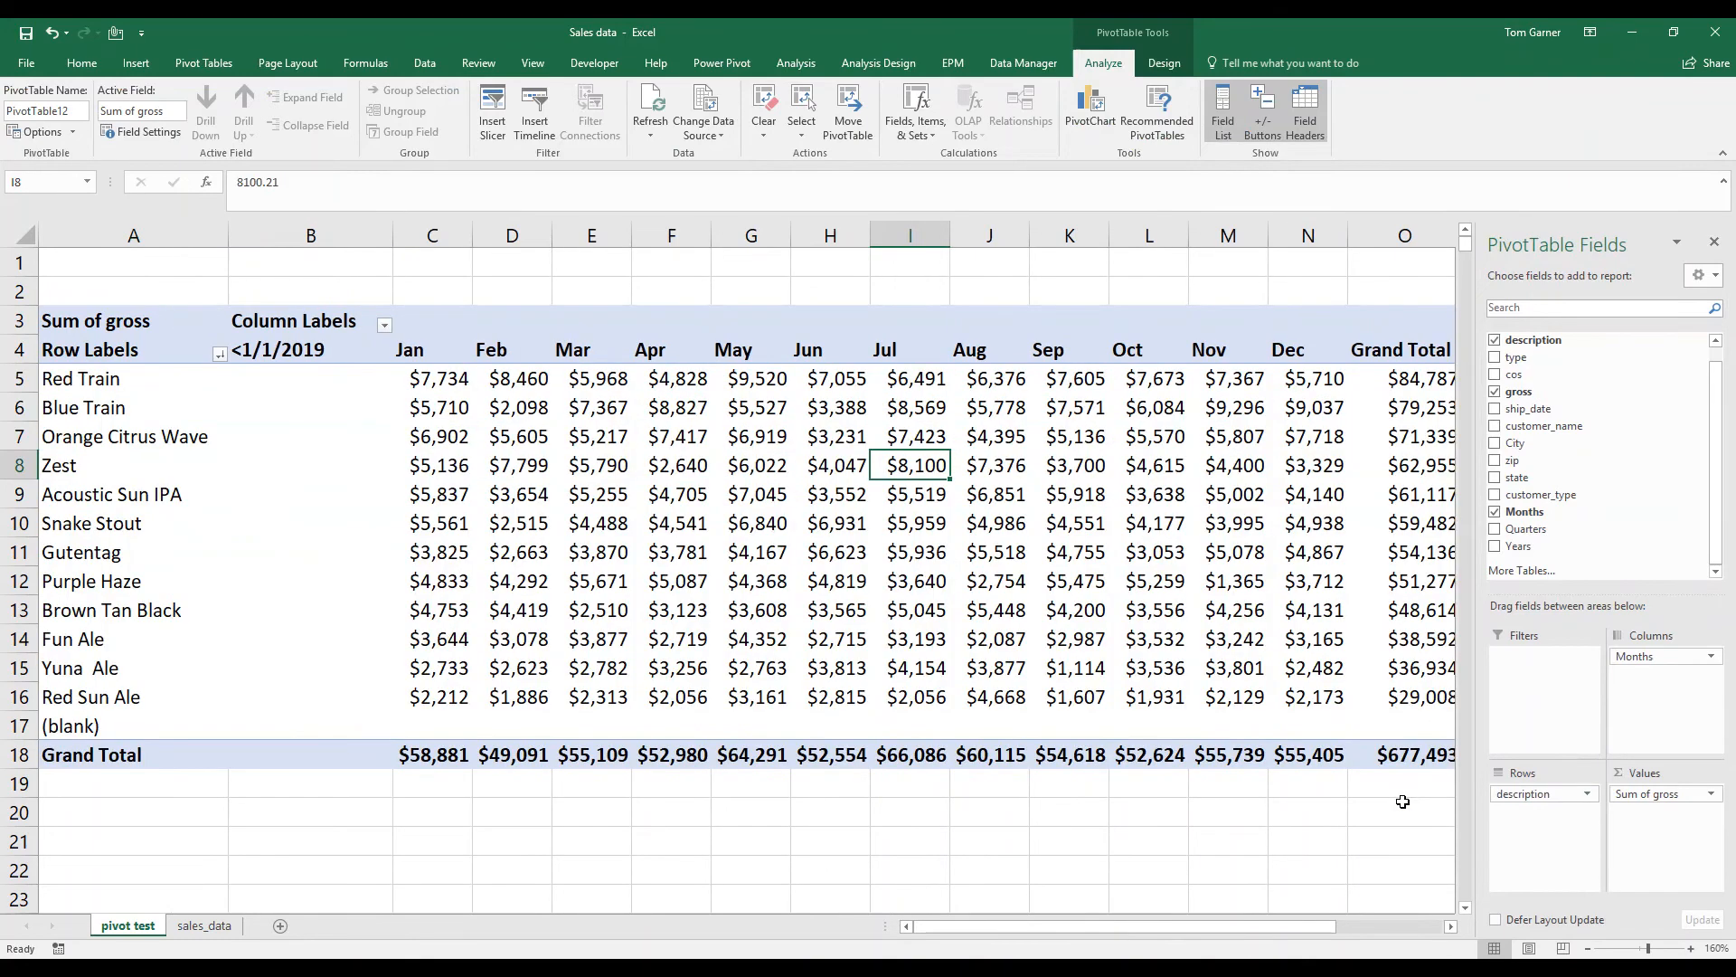
left_click_drag(119, 378, 109, 407)
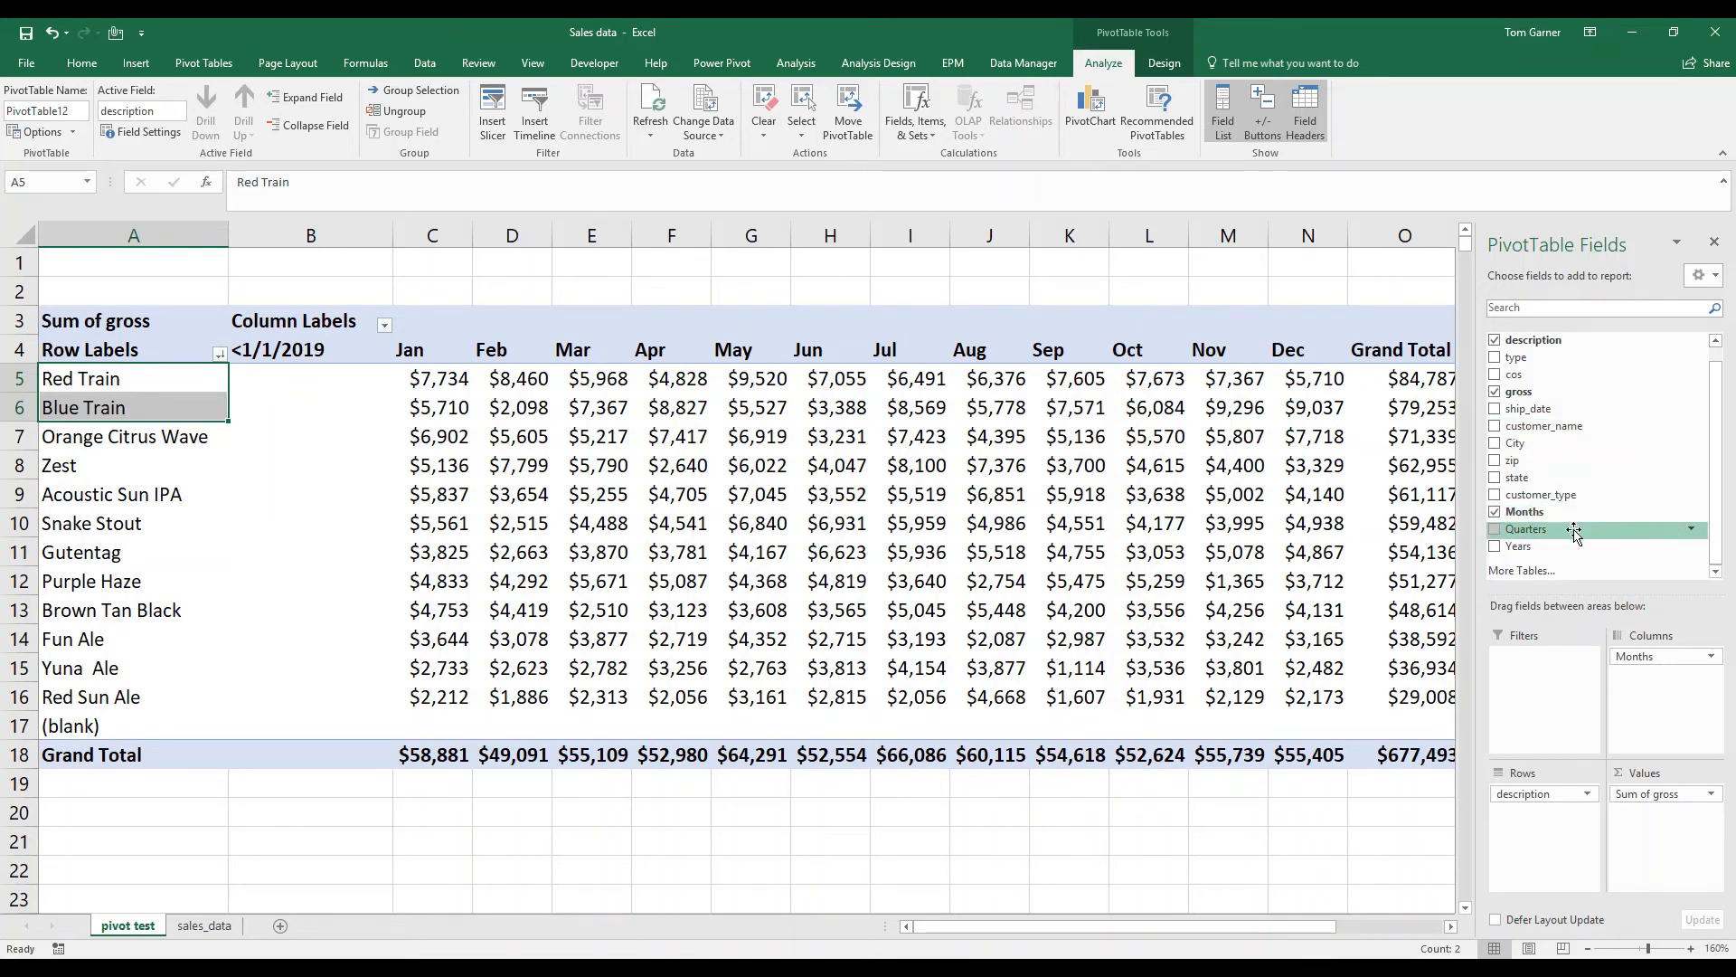
Add Quarters below description in the PivotTable rows and hide the field list to view the layout
left_click_drag(1592, 529, 1541, 819)
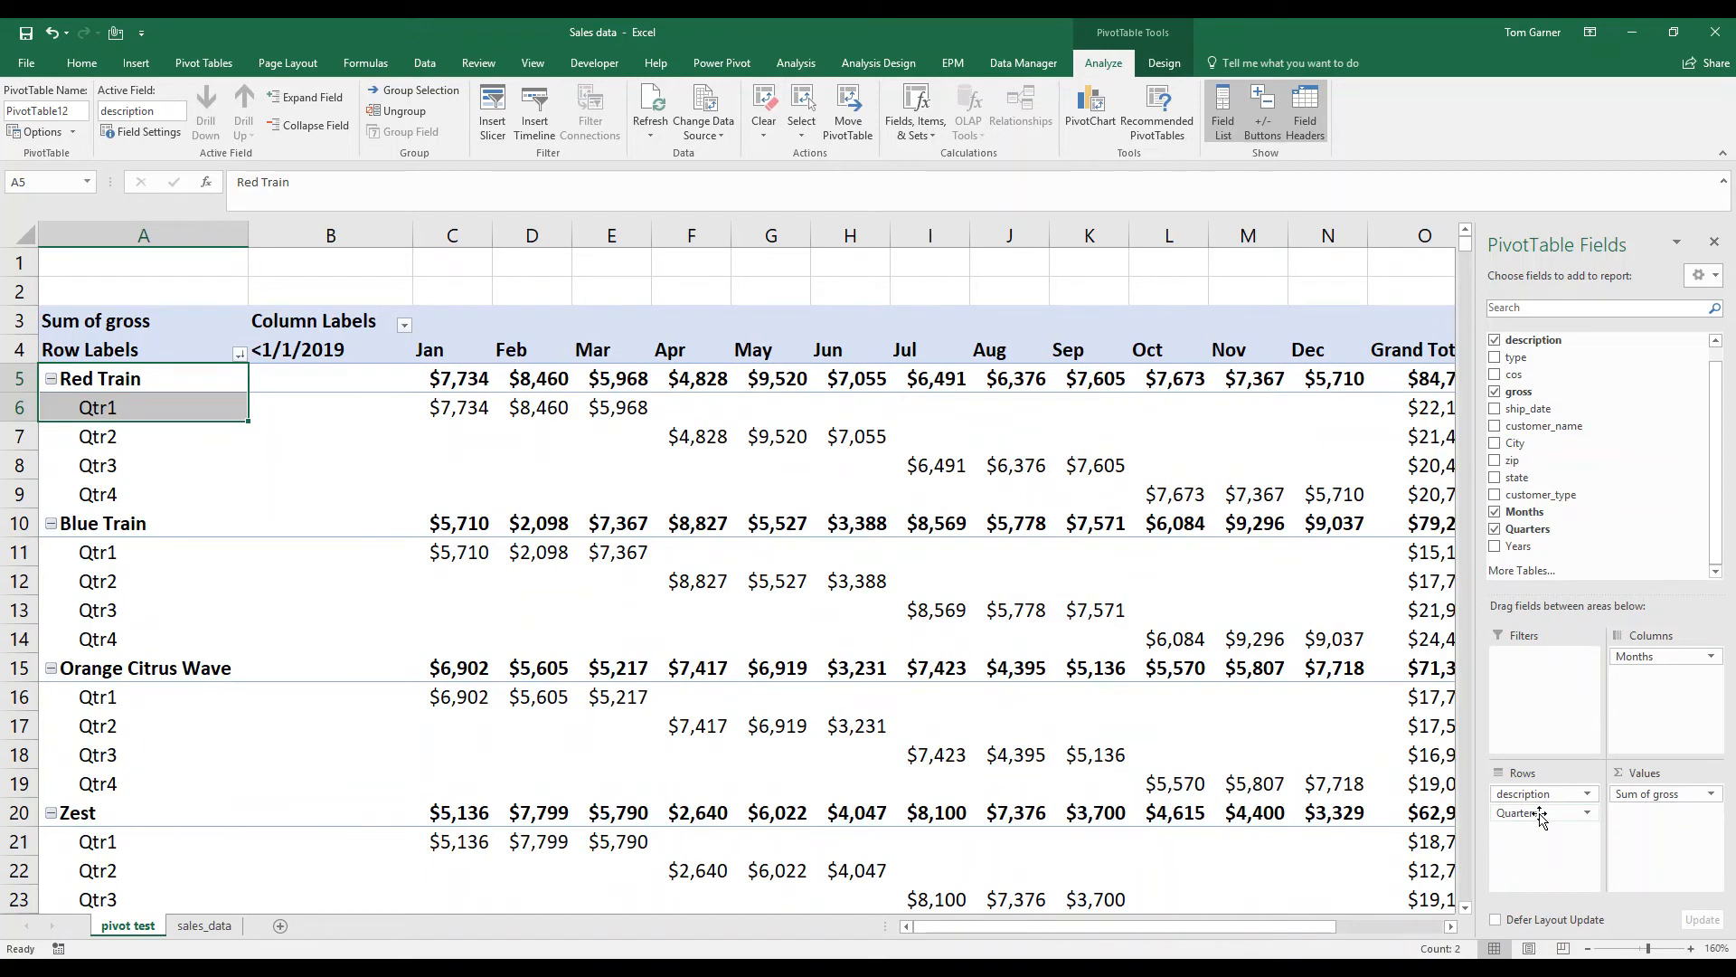
left_click(100, 379)
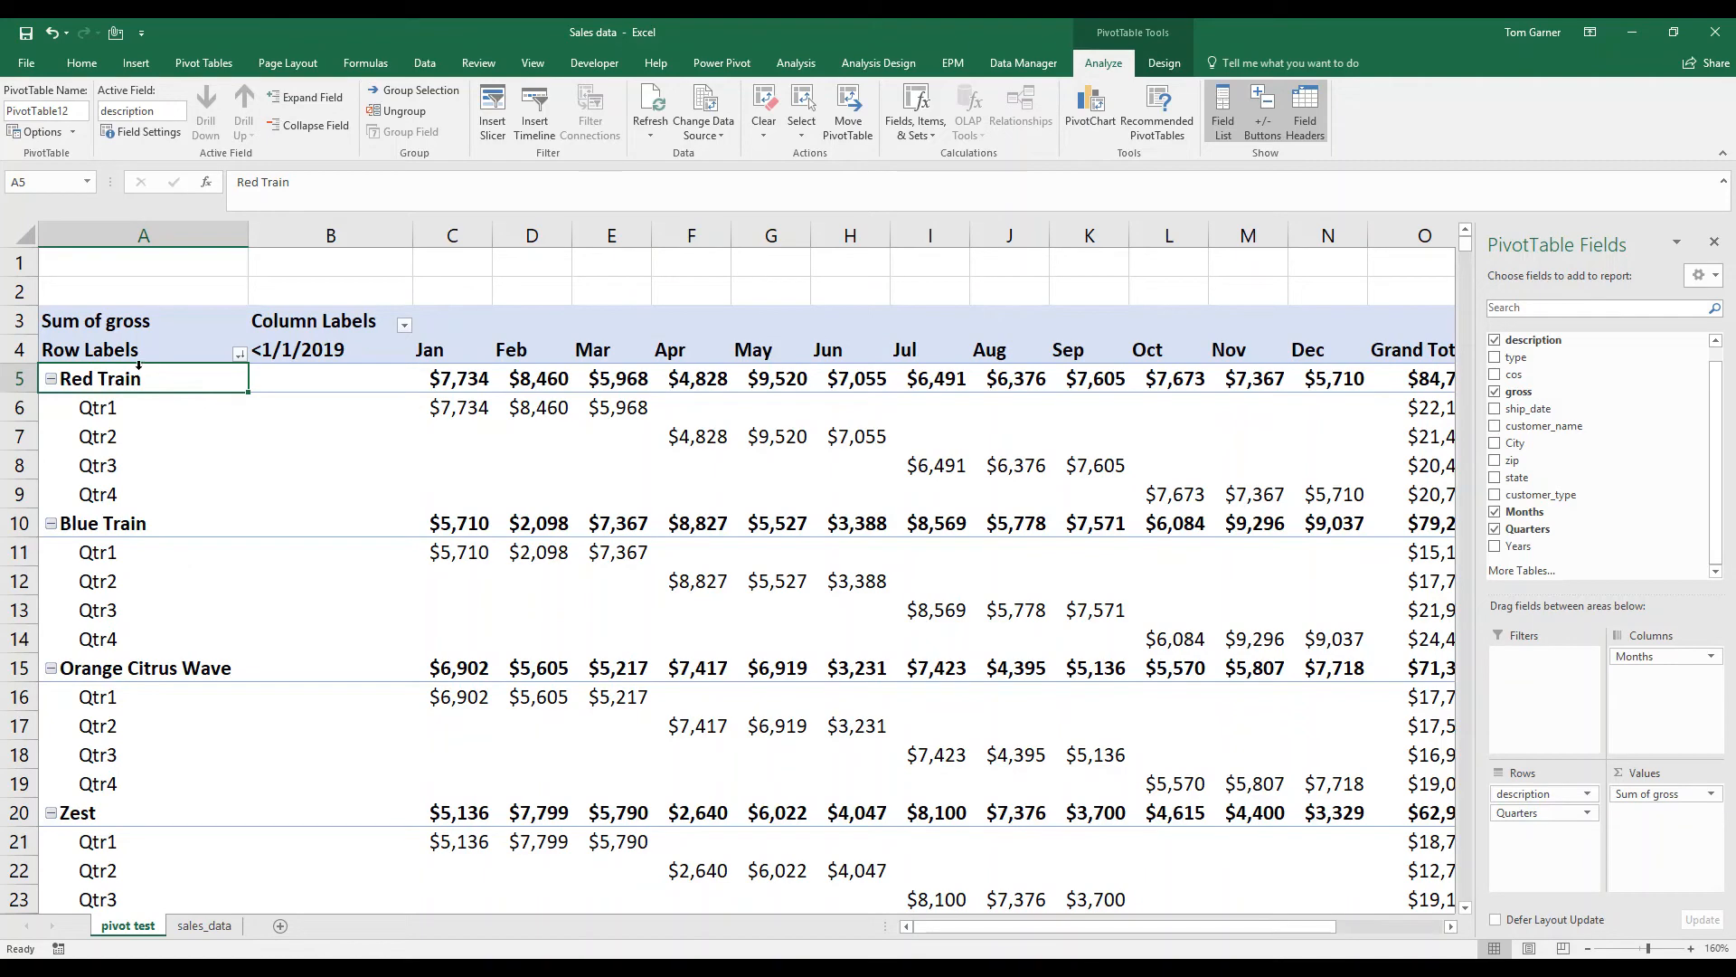
left_click(1714, 242)
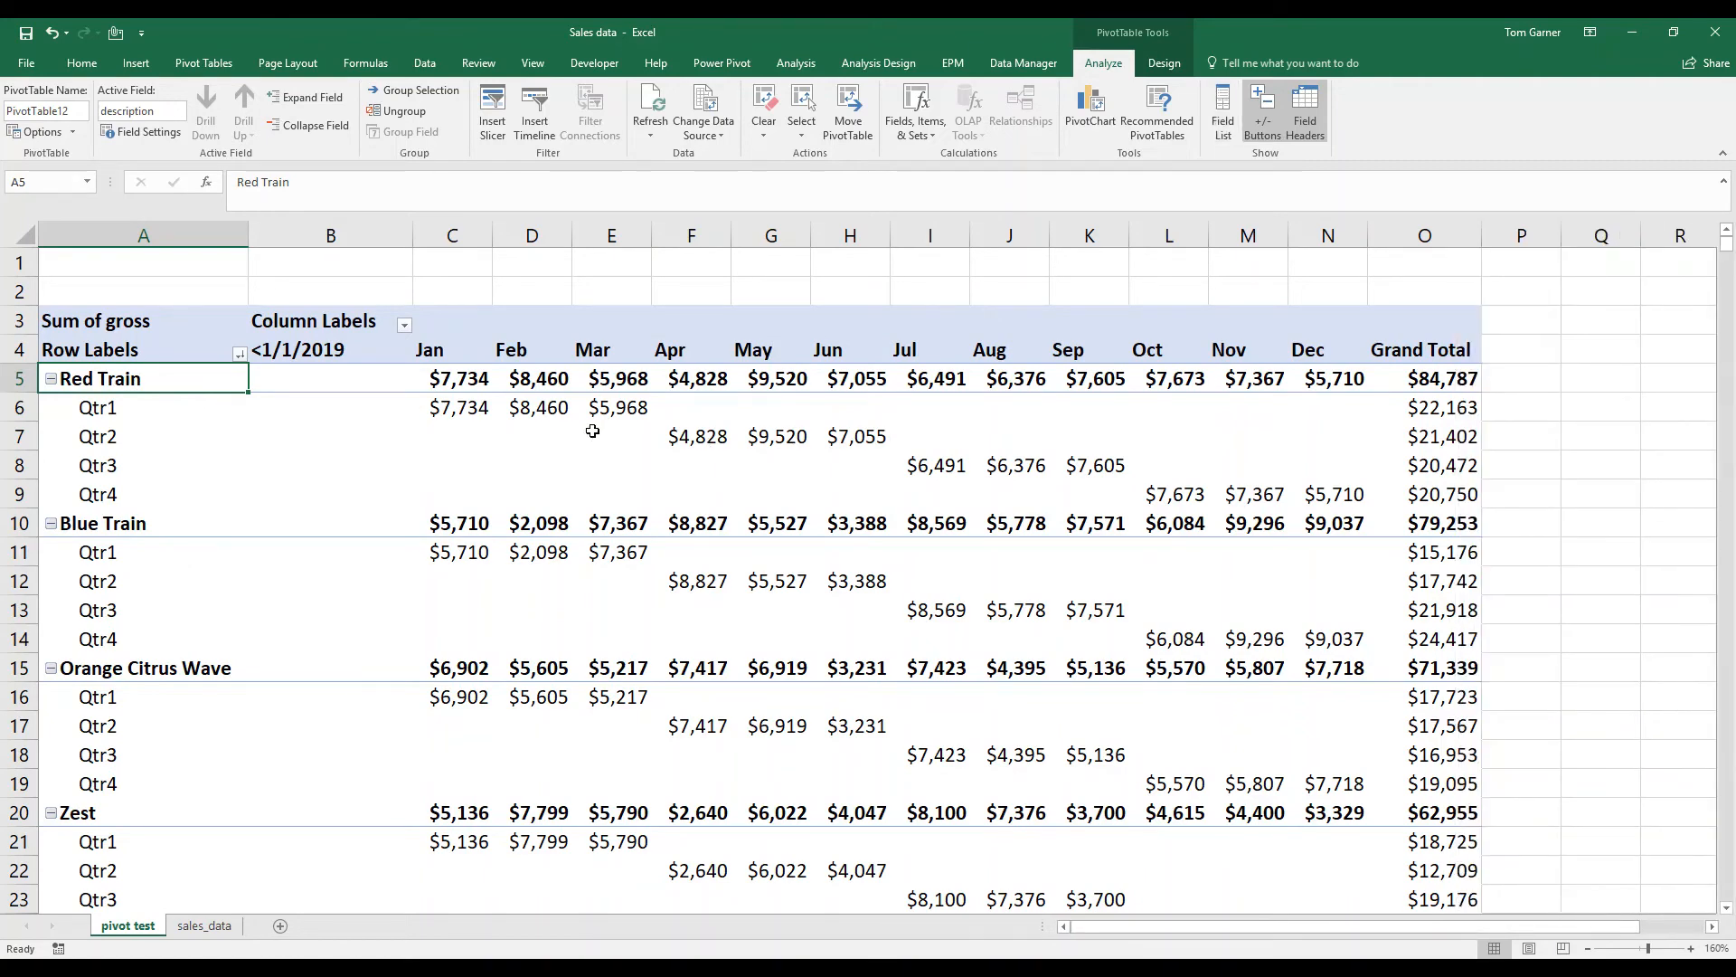
left_click(161, 409)
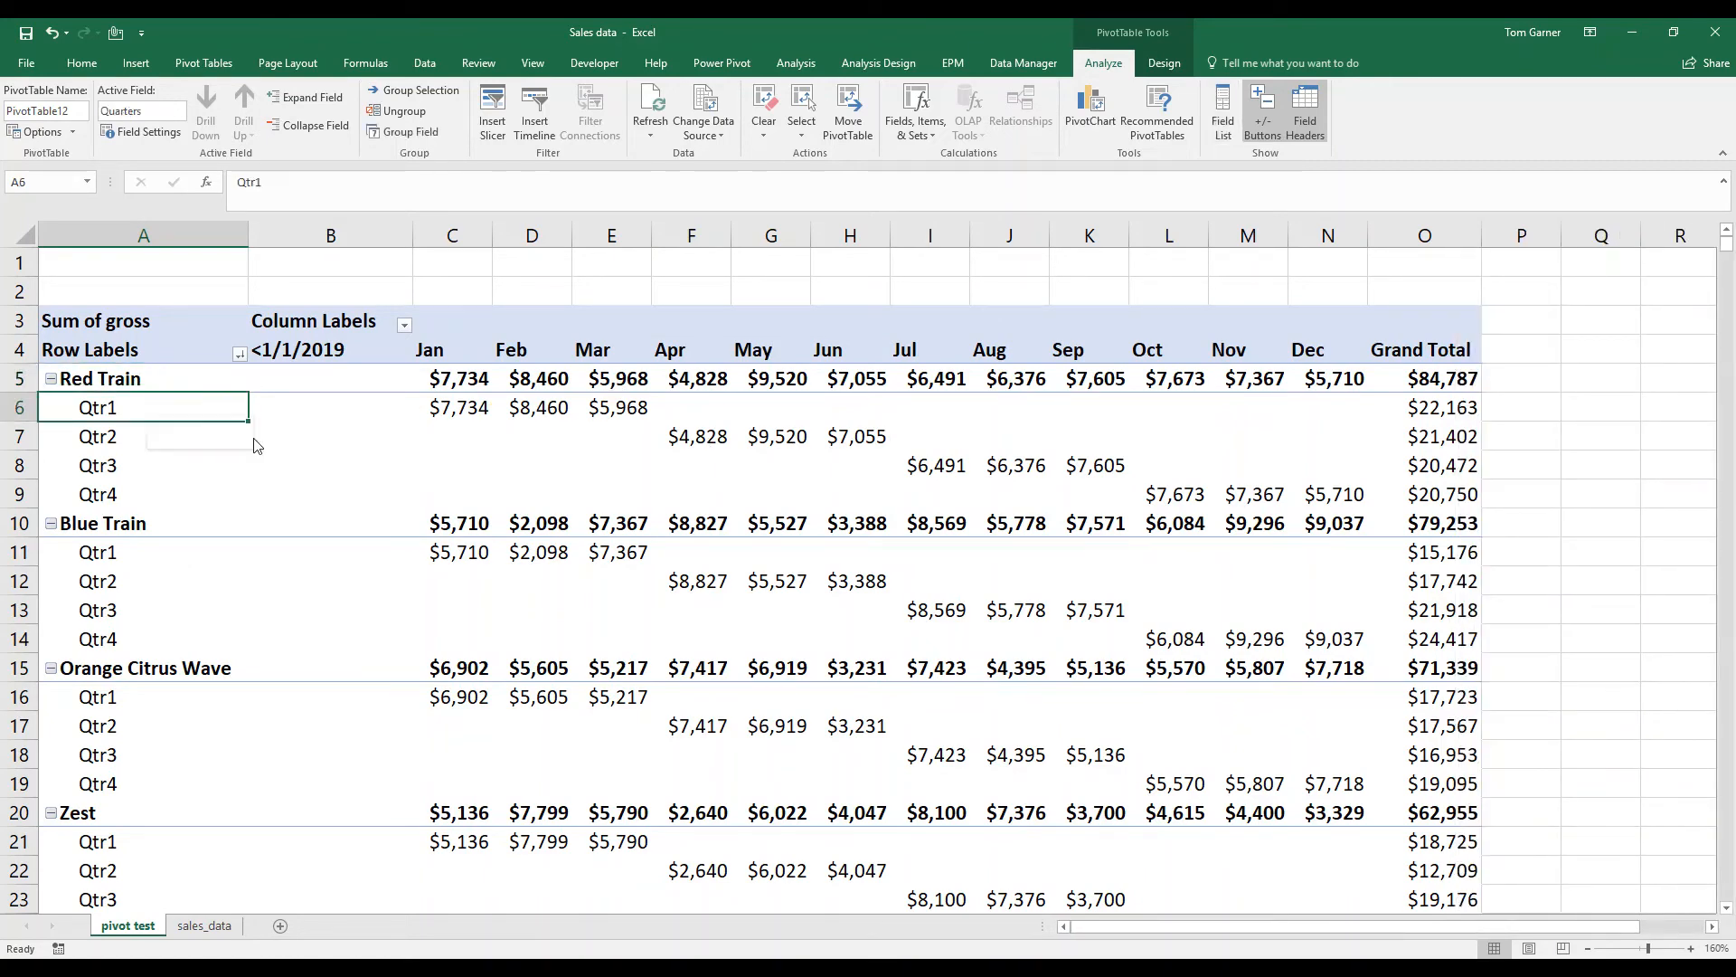
Show the field list, take Quarters out of the rows and replace Months with Quarters in the PivotTable columns
left_click(1222, 111)
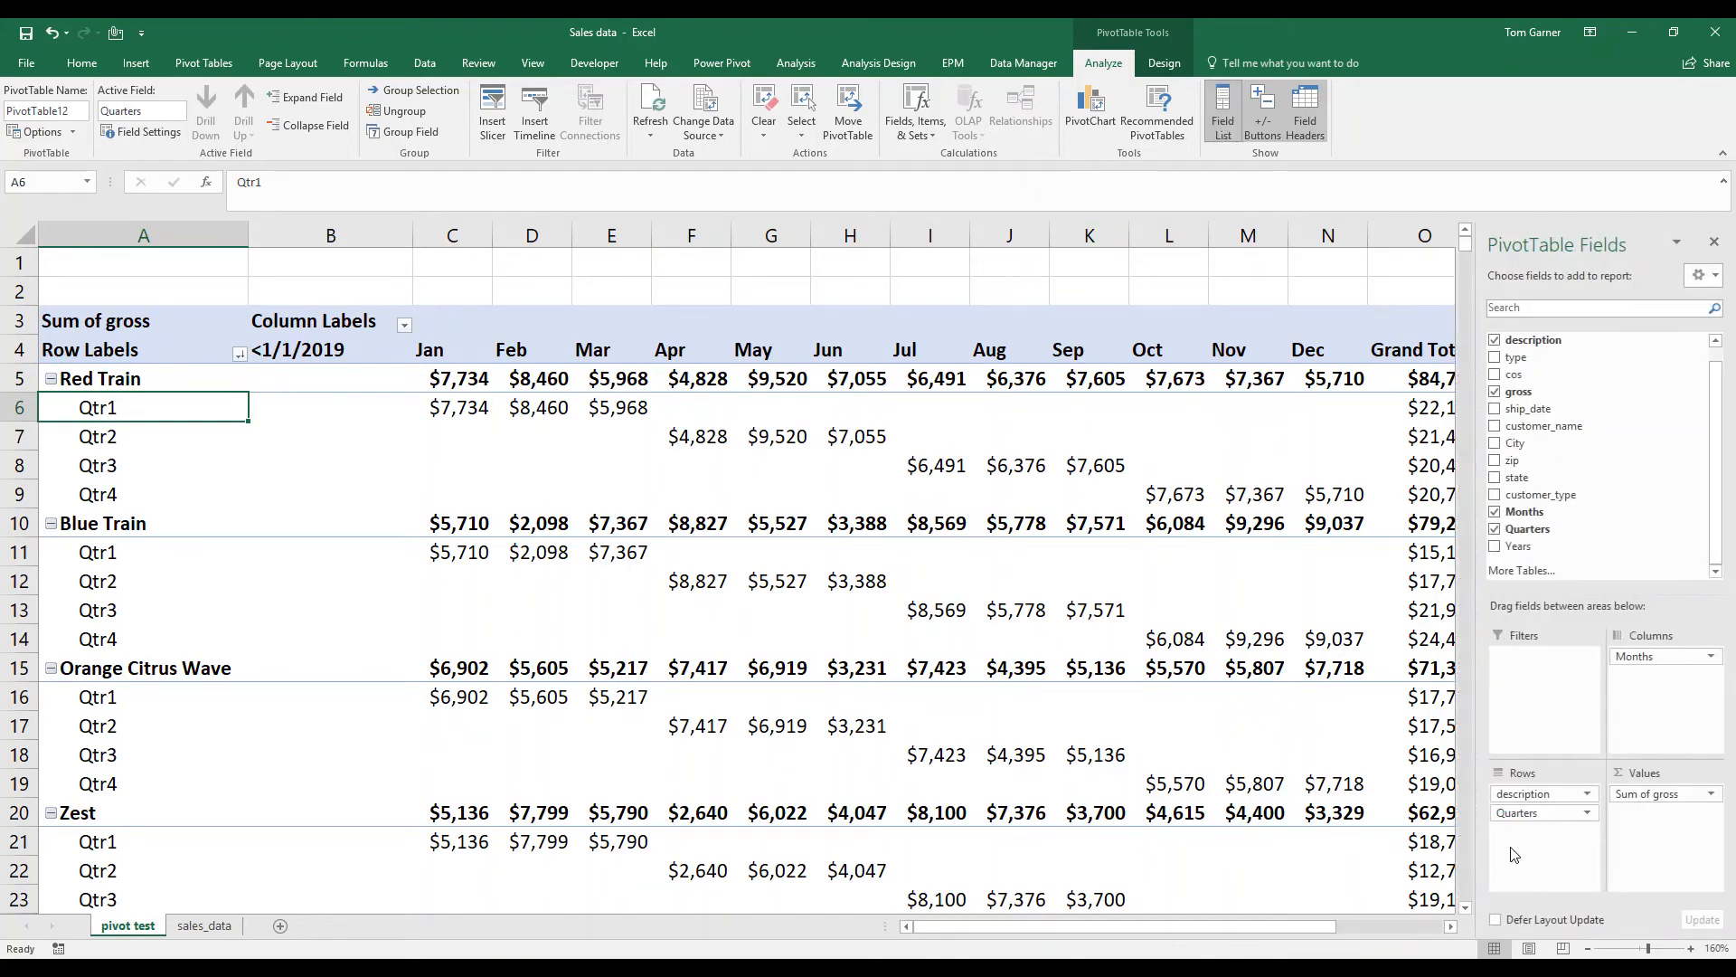
left_click_drag(1534, 823, 1310, 915)
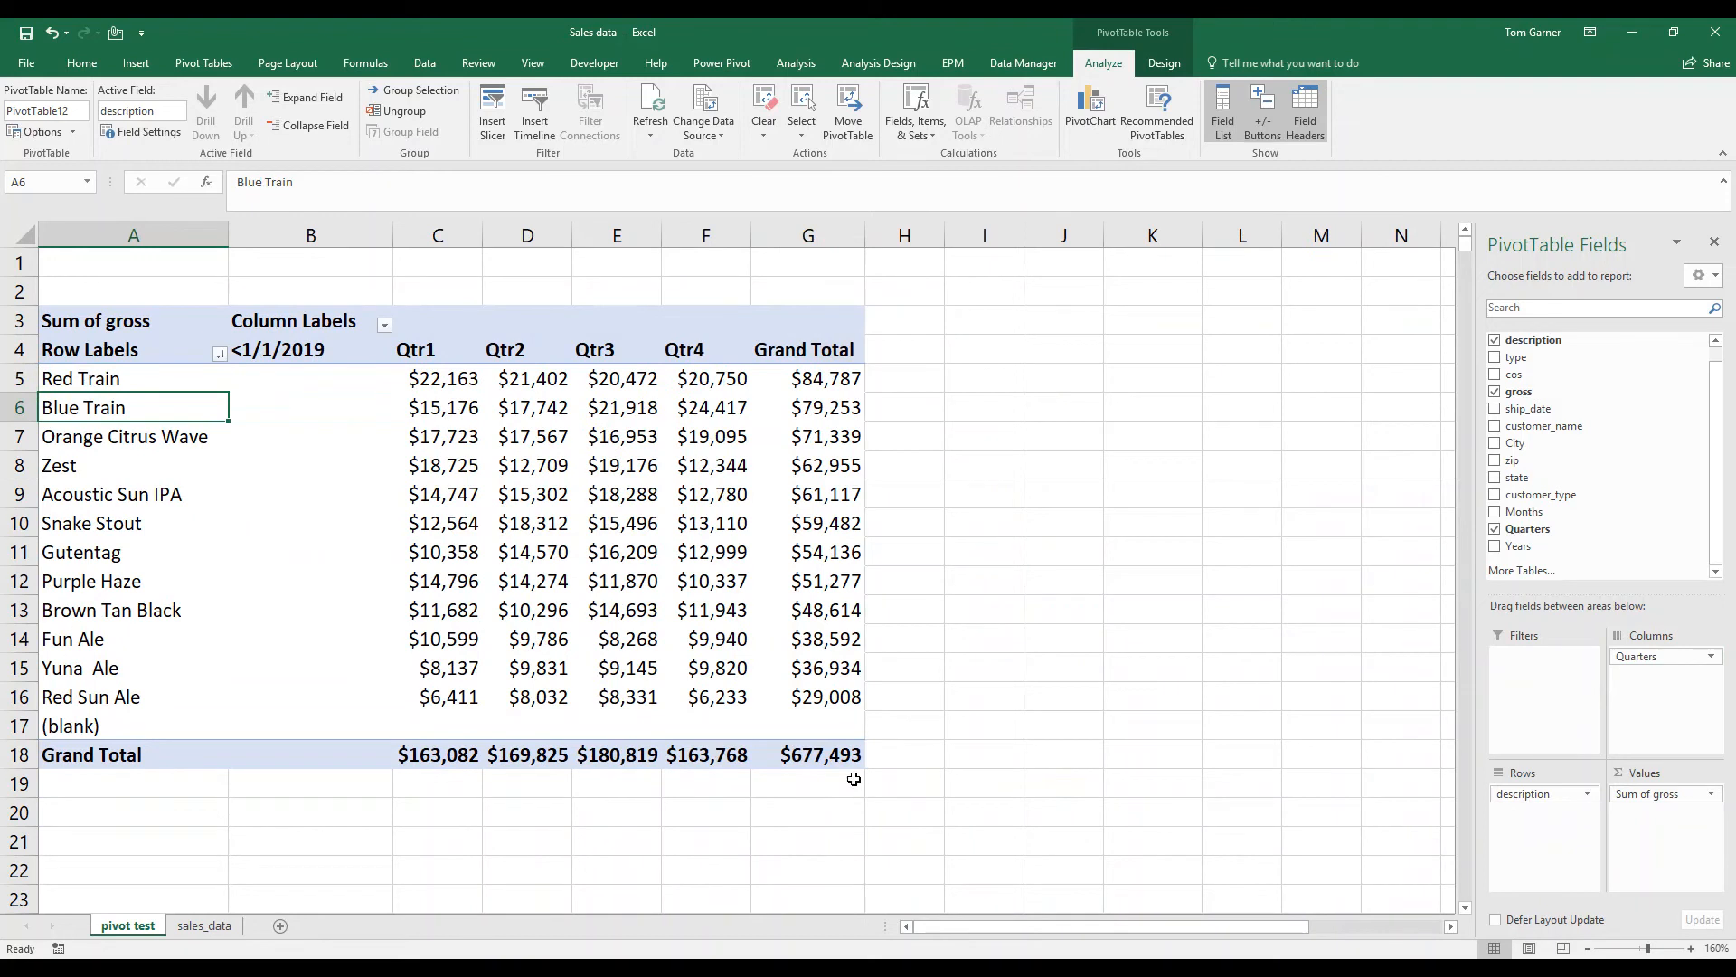
left_click_drag(461, 379, 526, 380)
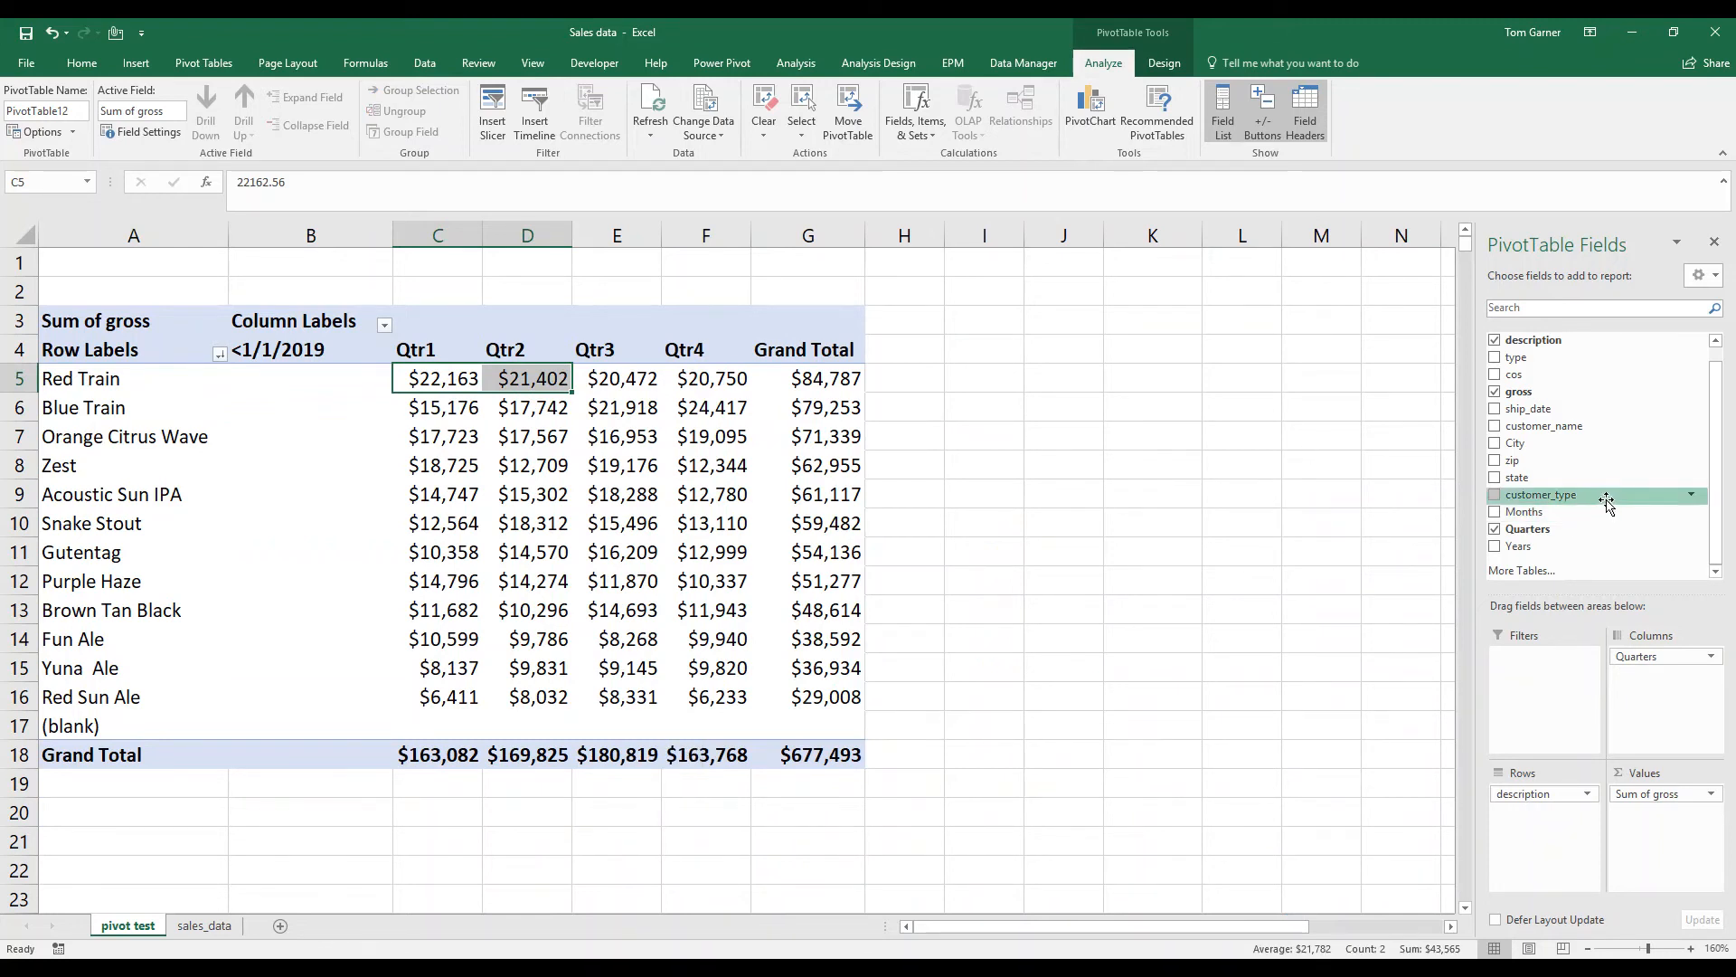
Add customer_name above description in the PivotTable rows and remove Quarters from the columns
left_click_drag(1542, 426, 1548, 790)
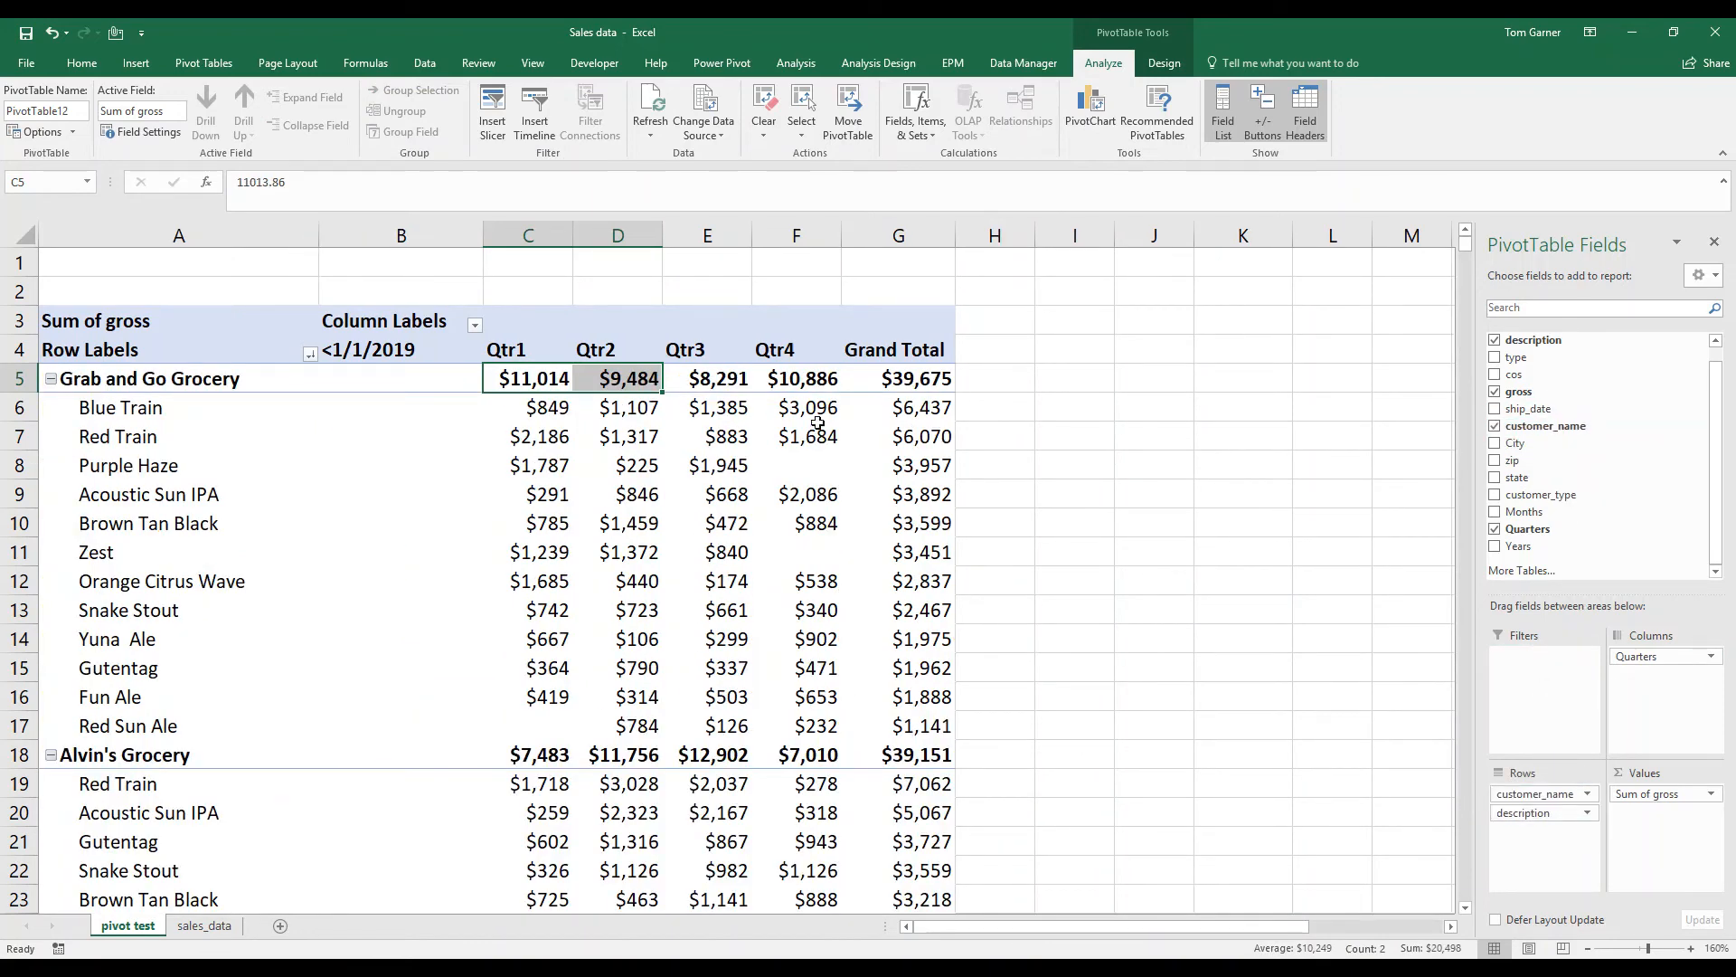
left_click_drag(1628, 657, 1367, 769)
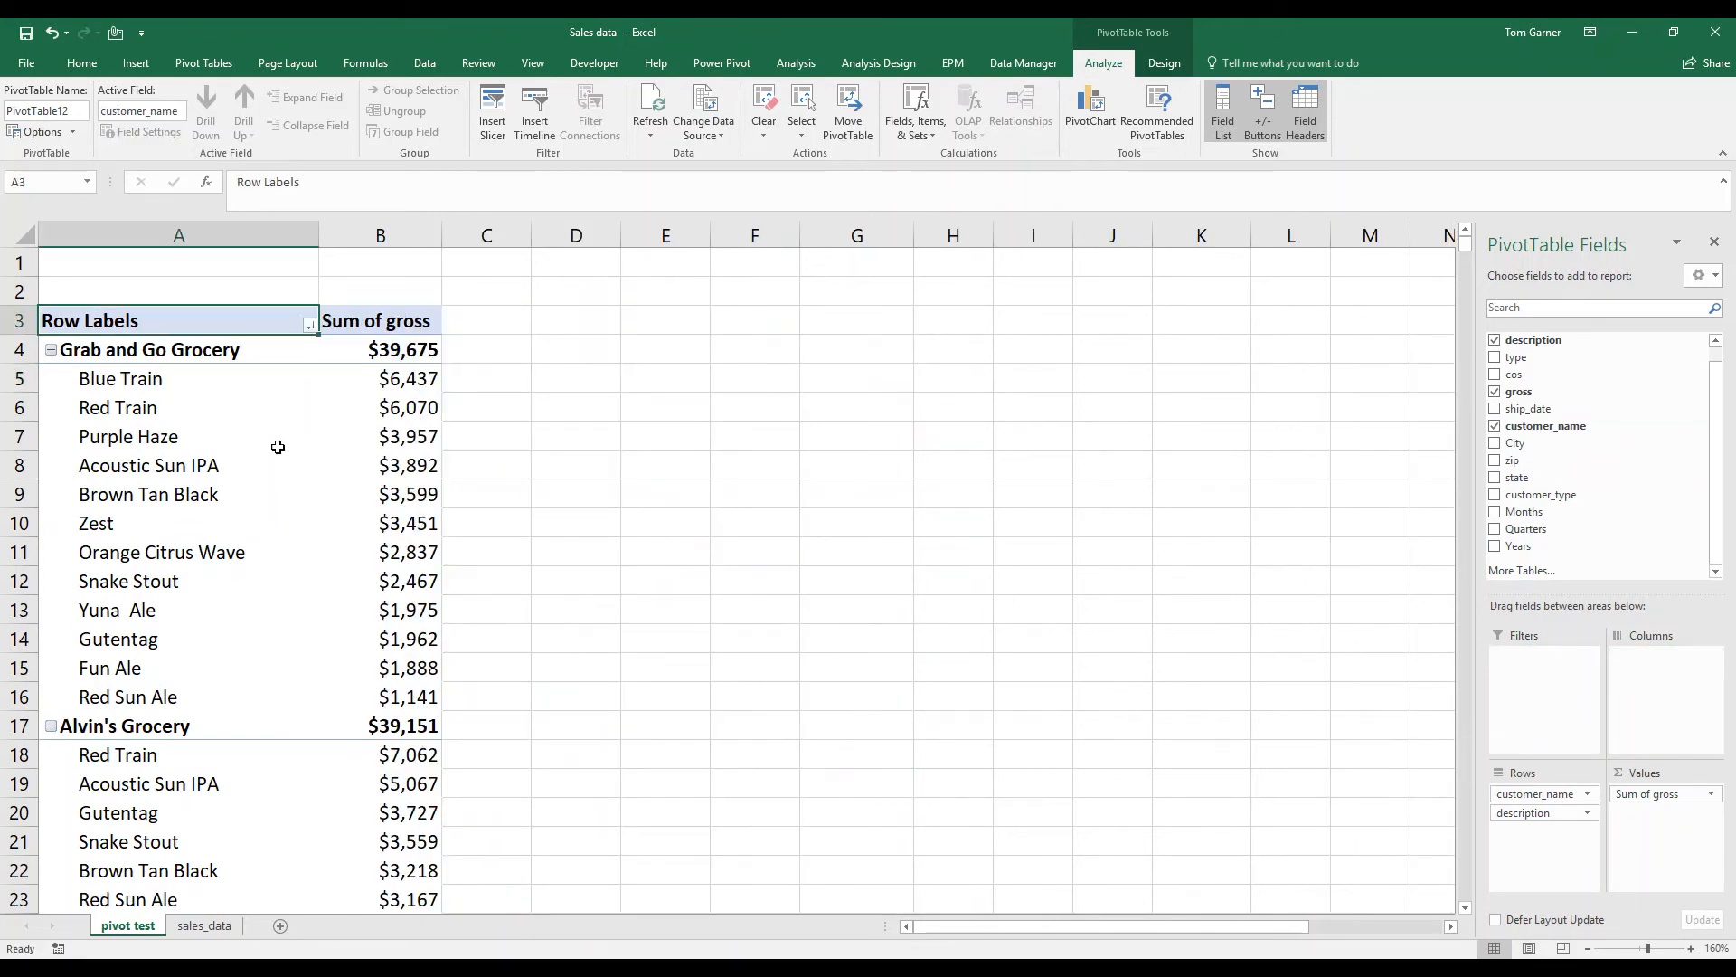
left_click(394, 349)
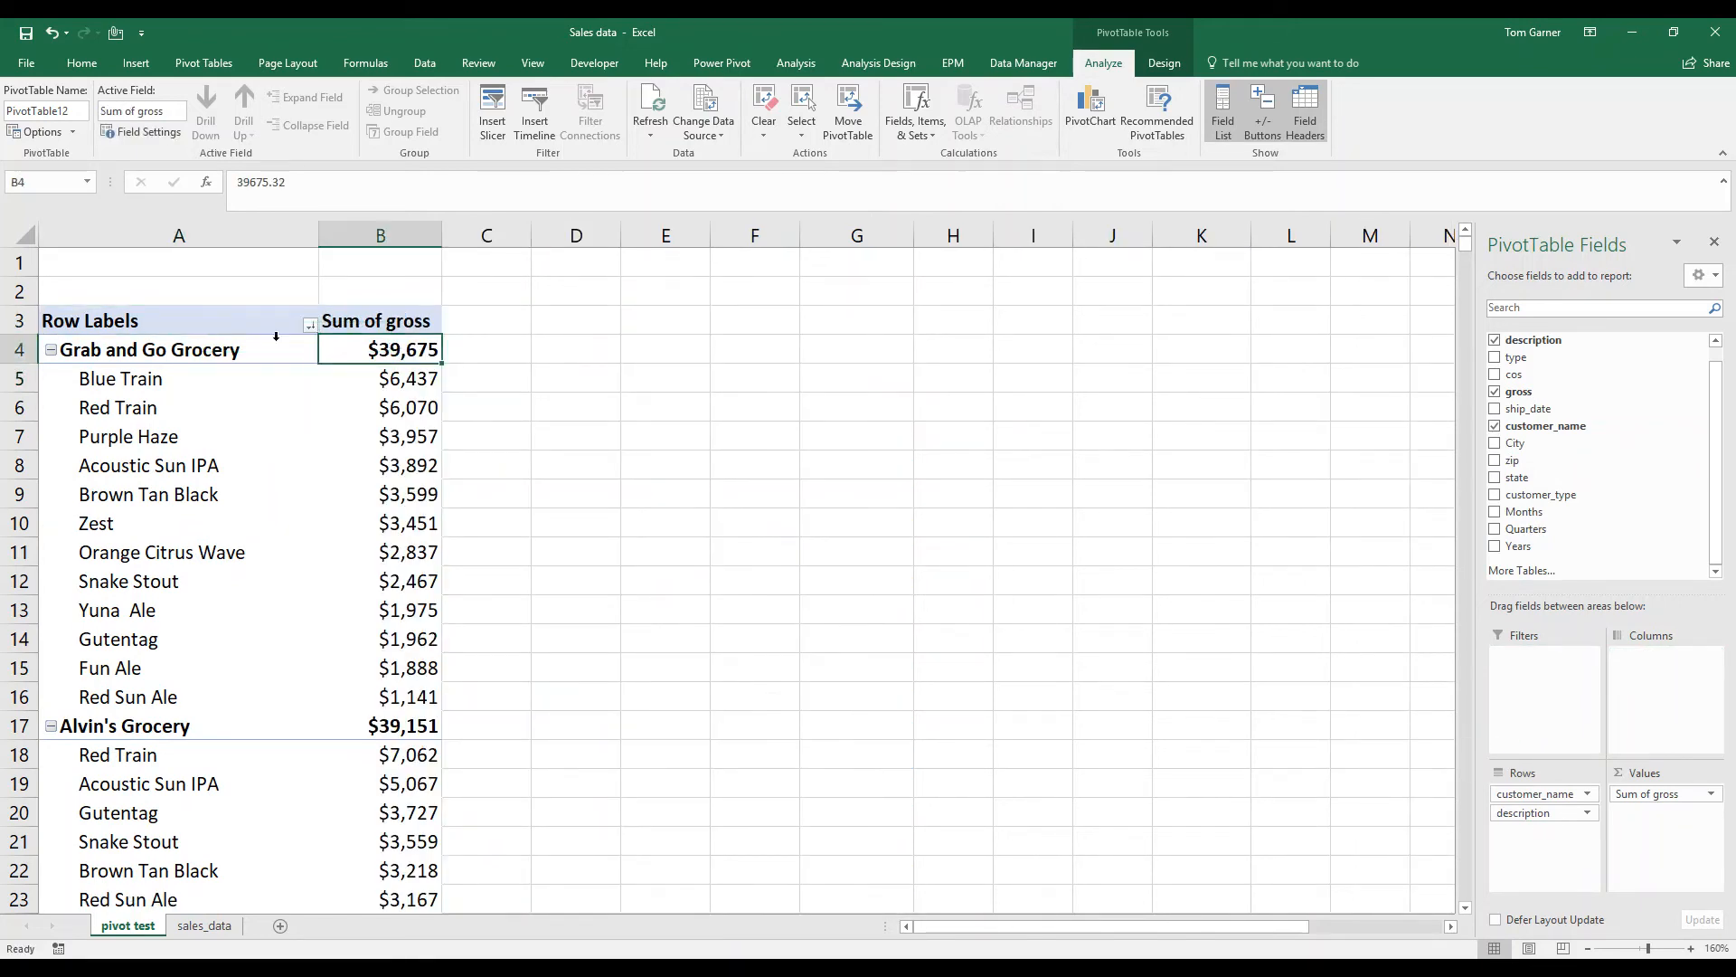
Sort customer_name in descending order by Sum of gross and check the product breakdown of Grab and Go Grocery
left_click(312, 327)
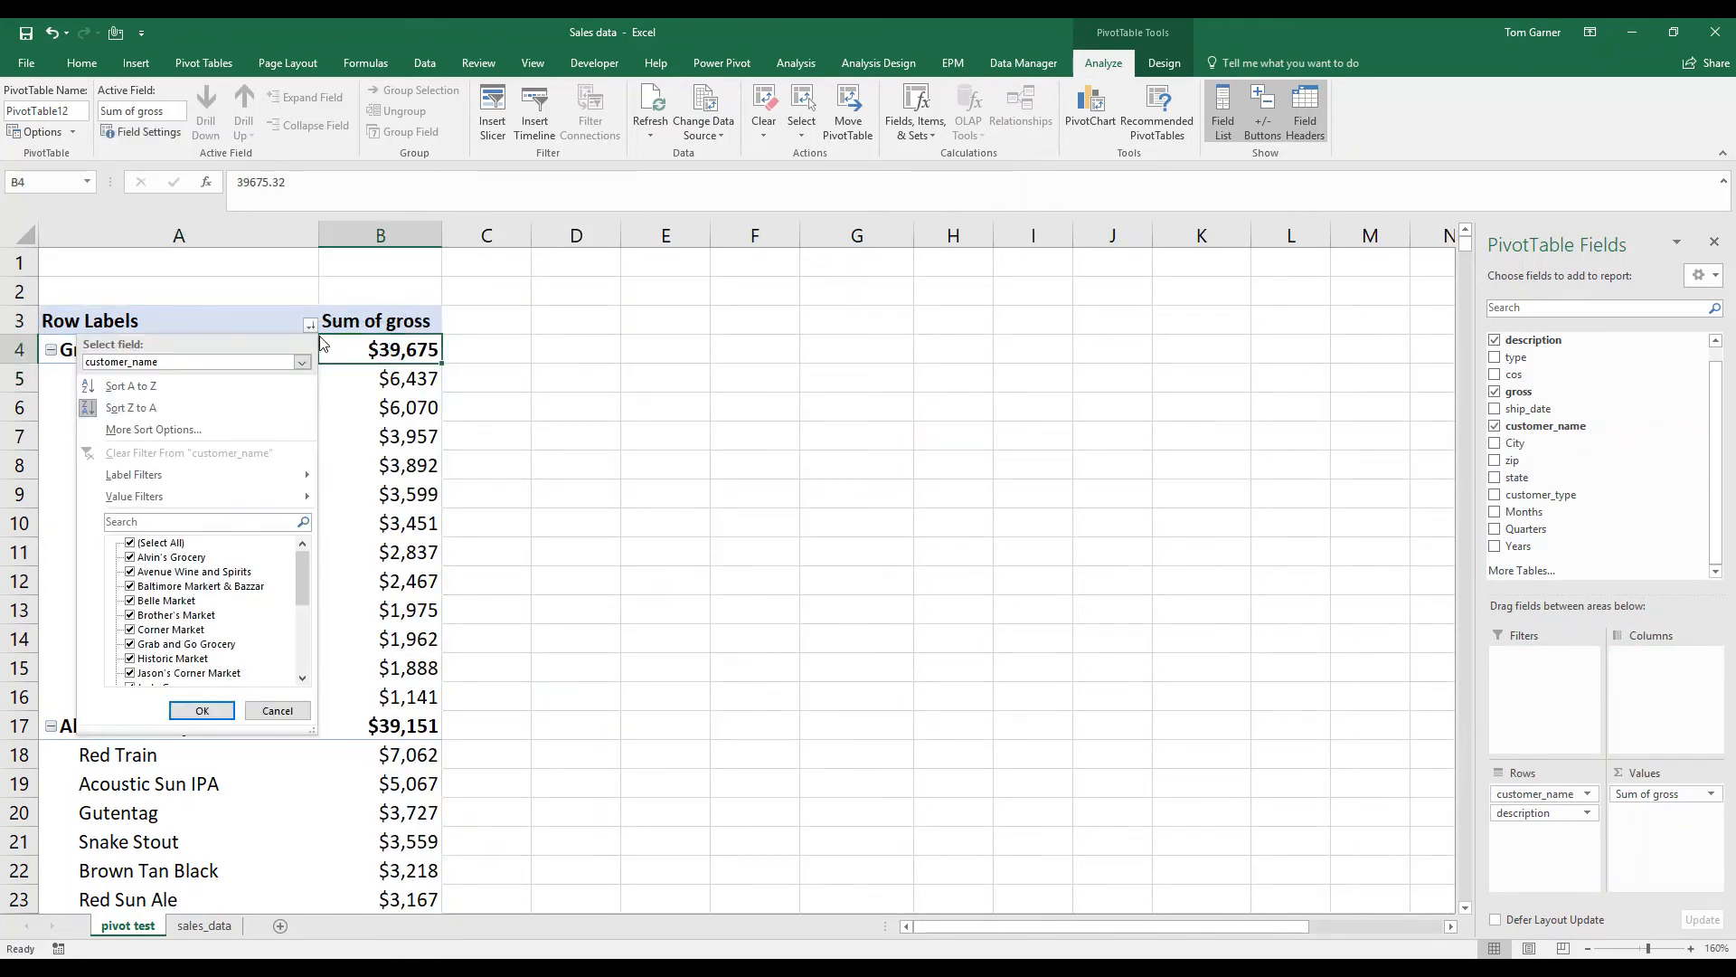
left_click(208, 436)
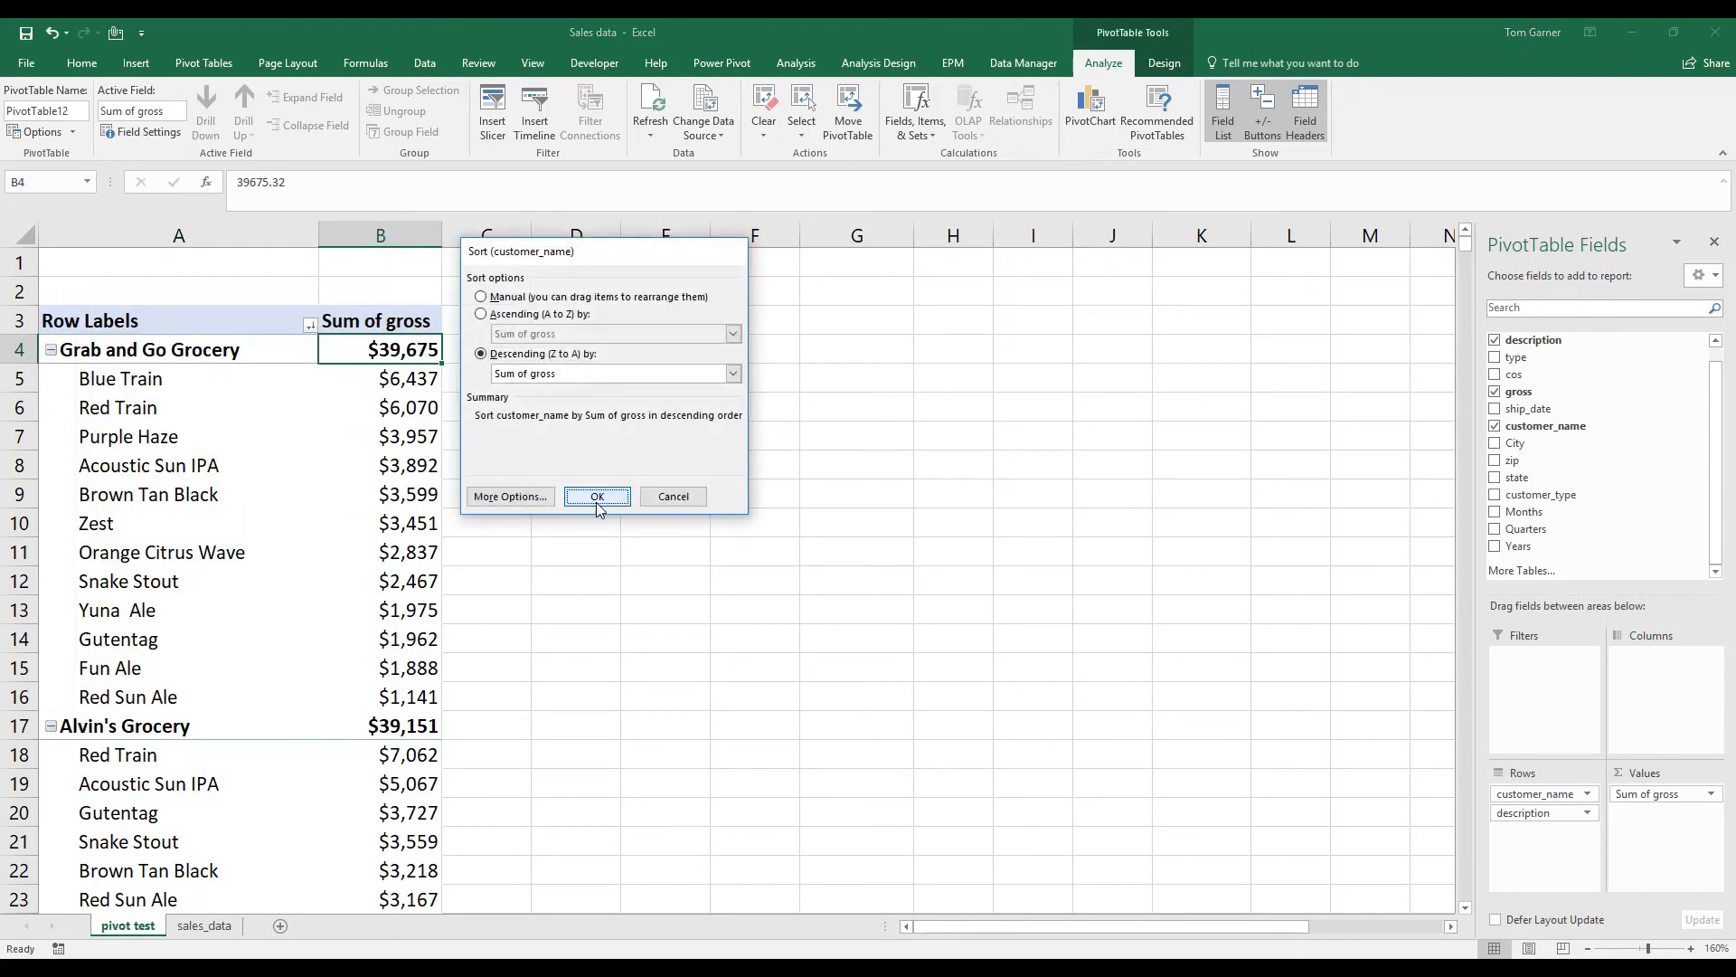
left_click(599, 498)
scroll(479, 624, "down", 8)
scroll(496, 640, "up", 8)
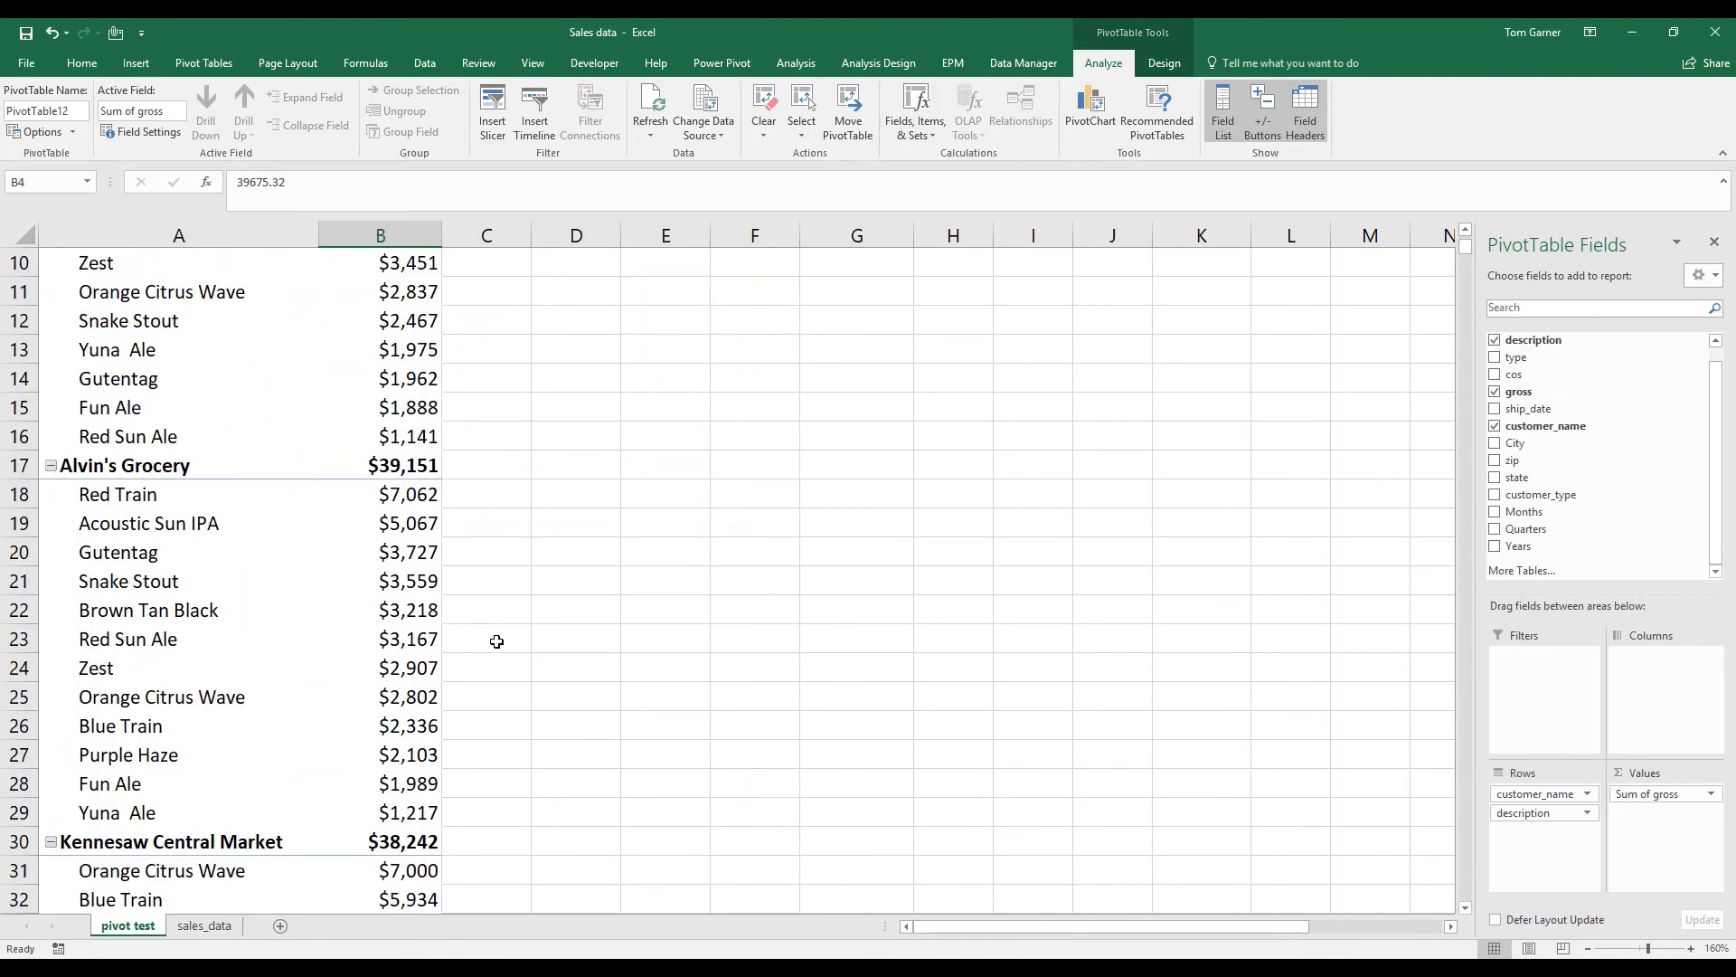
left_click(133, 357)
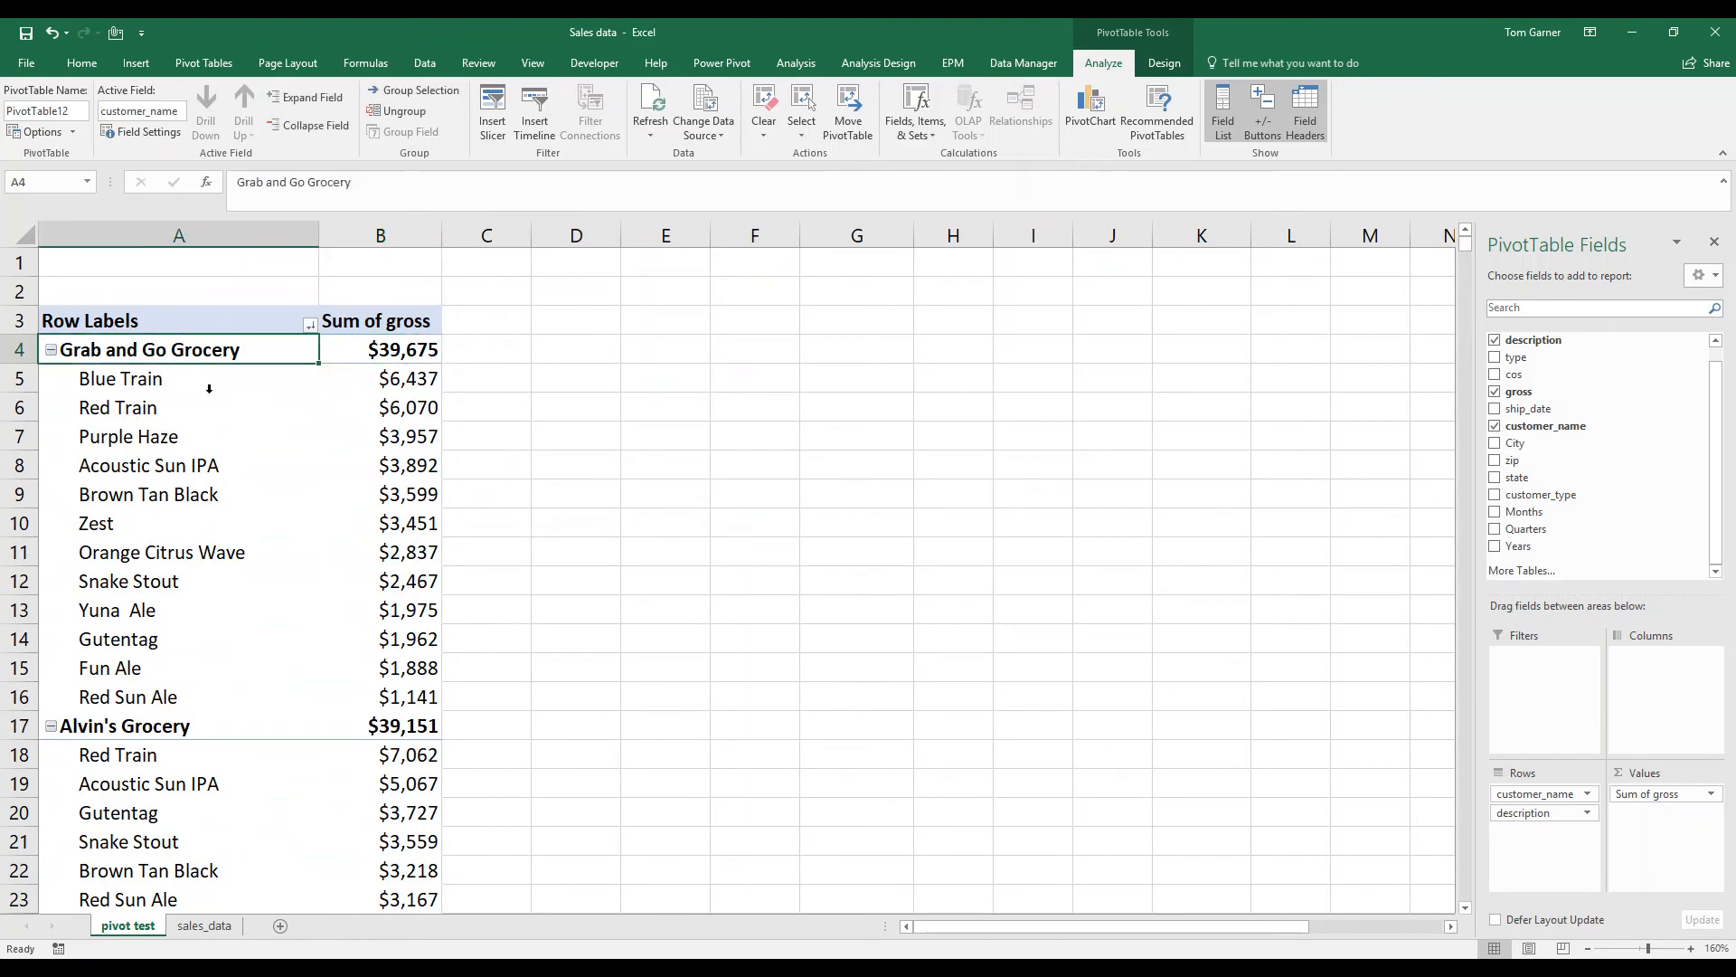
left_click_drag(215, 386, 209, 403)
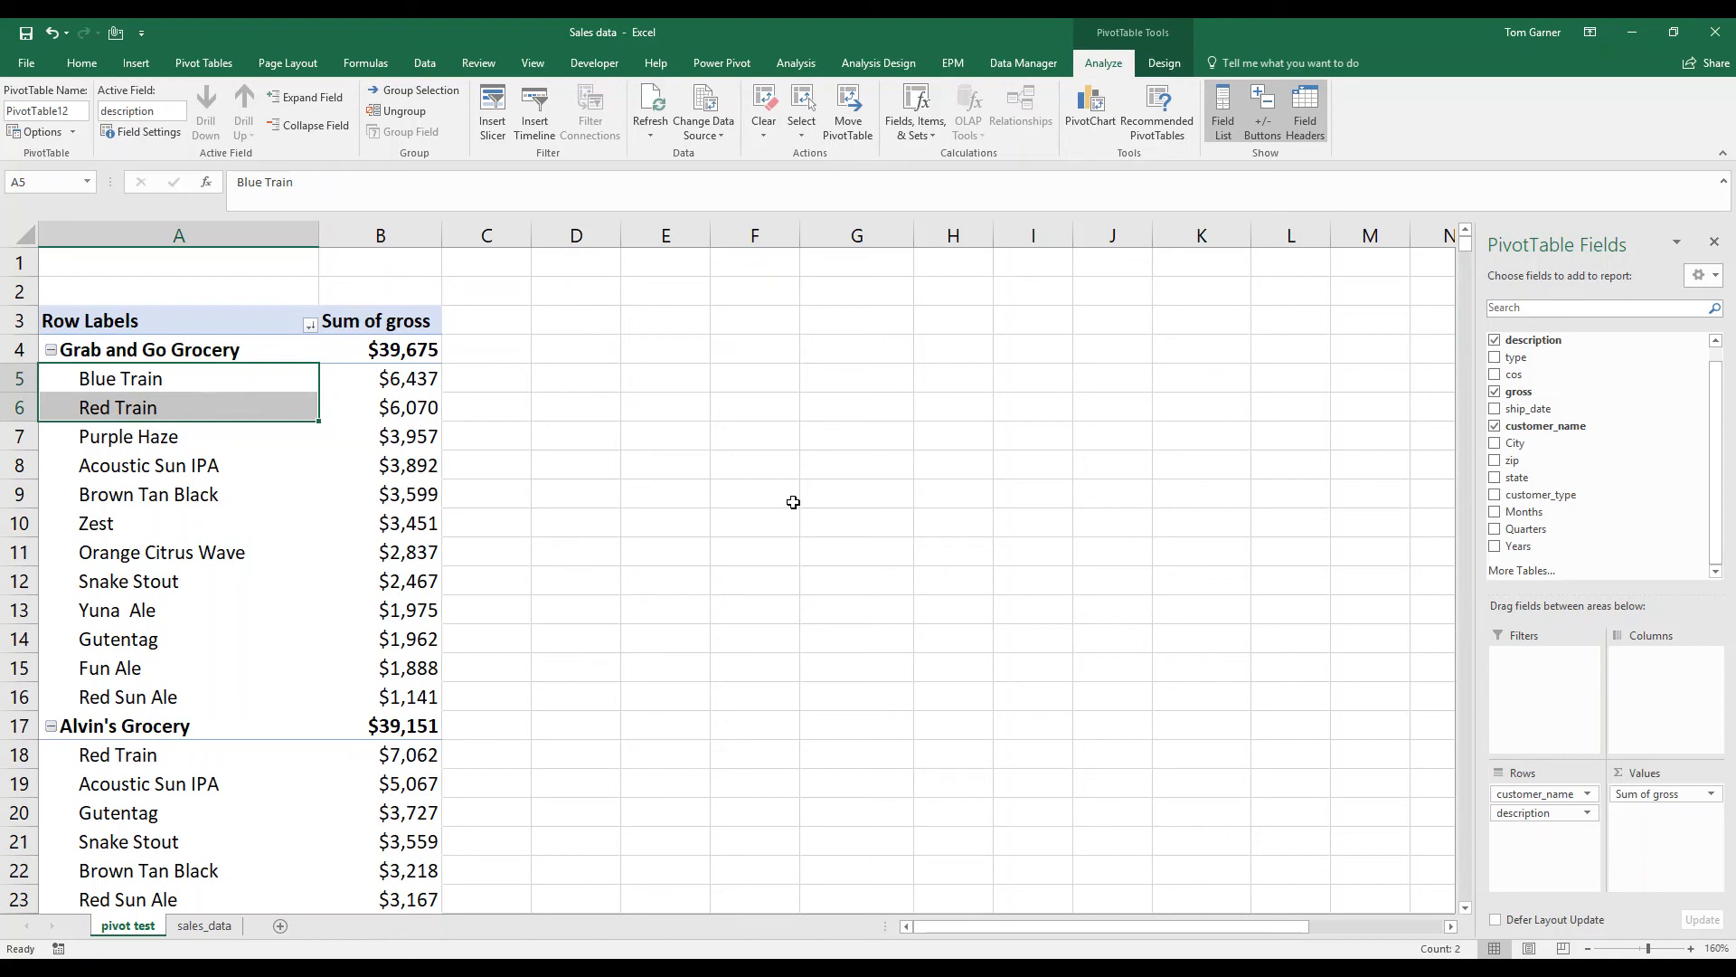
left_click(236, 354)
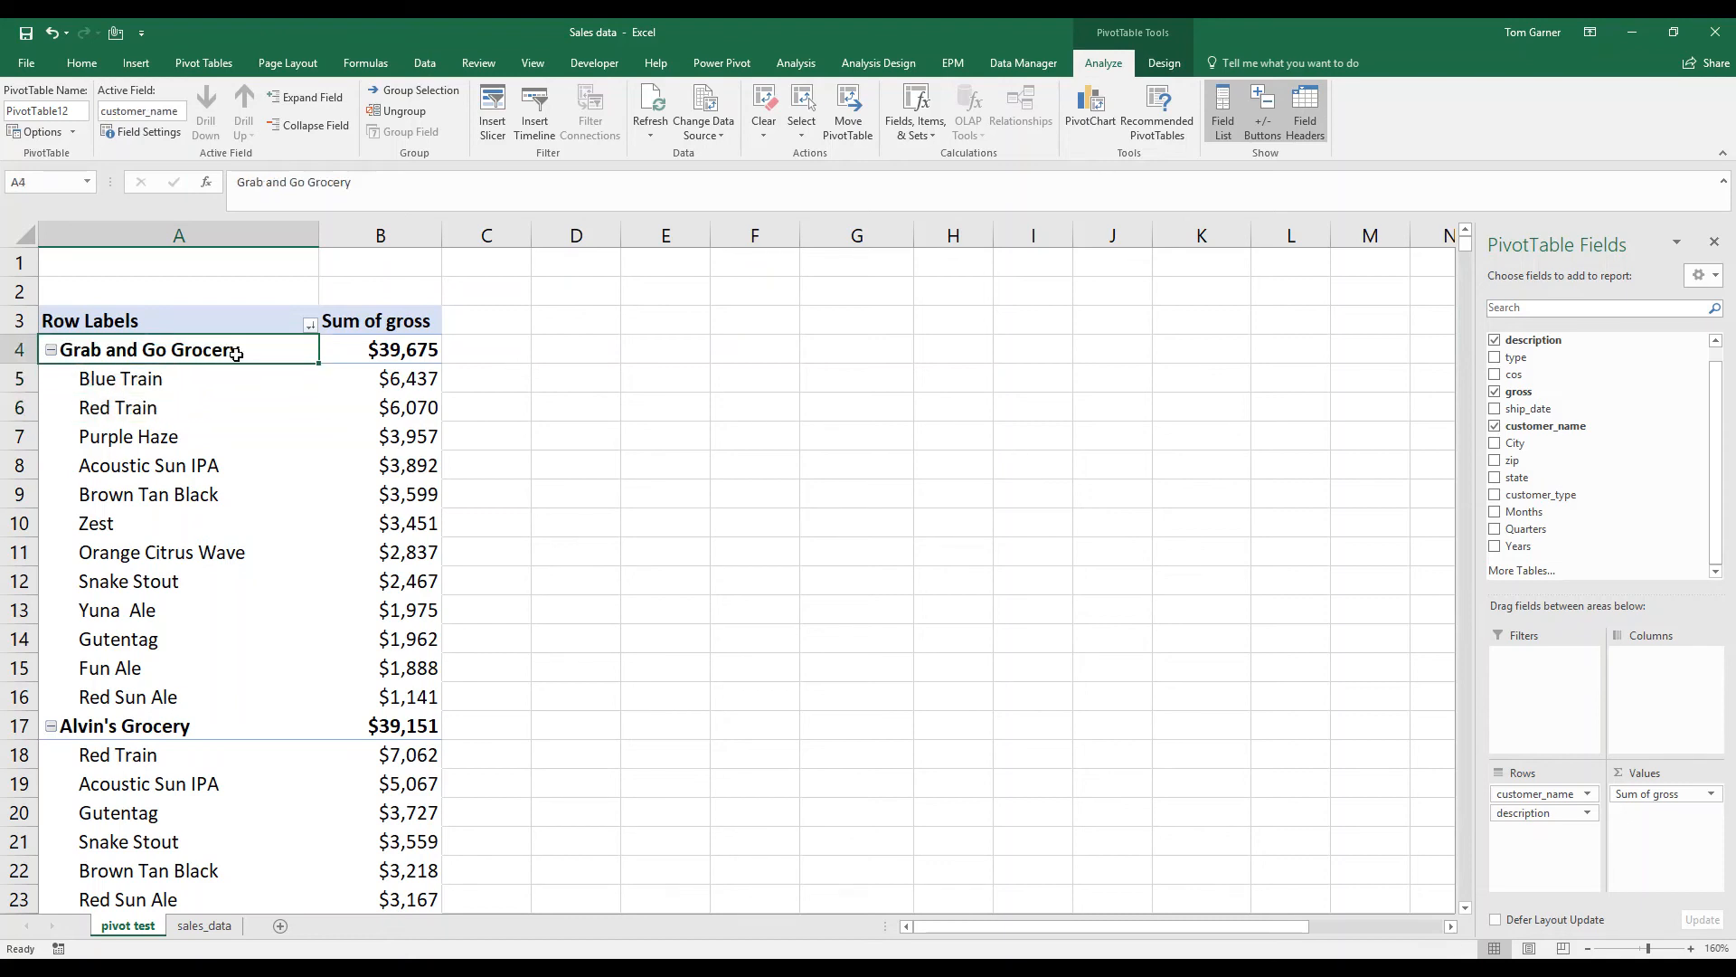
left_click(407, 385)
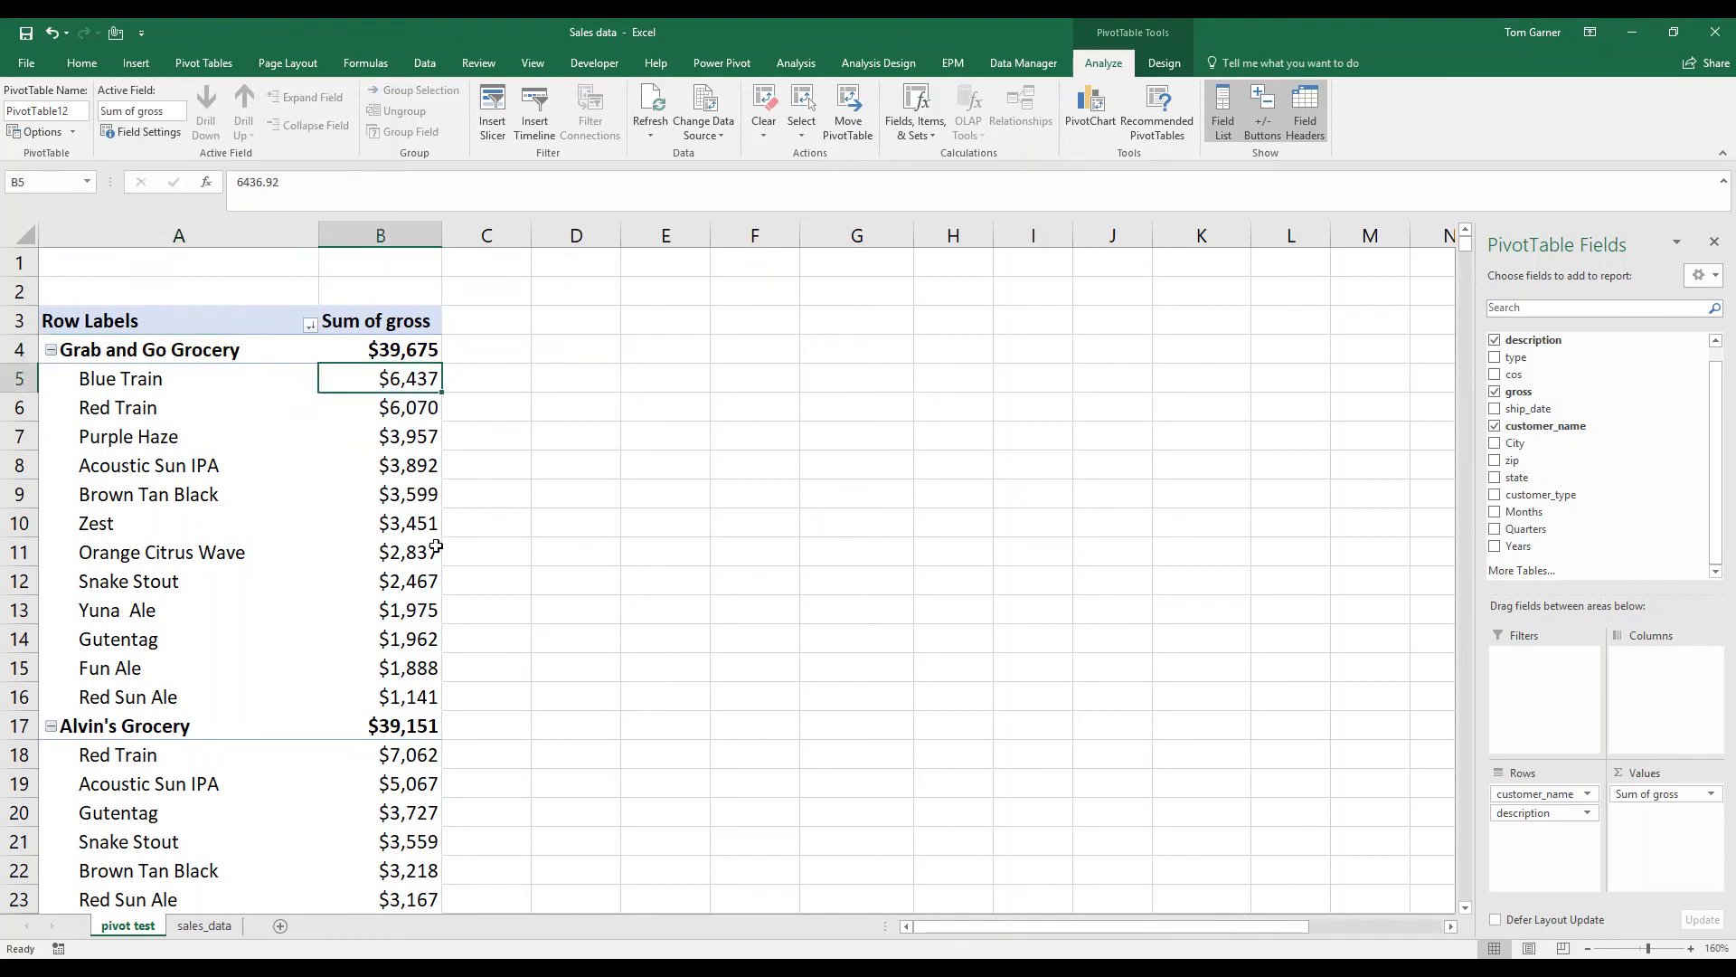
left_click(408, 348)
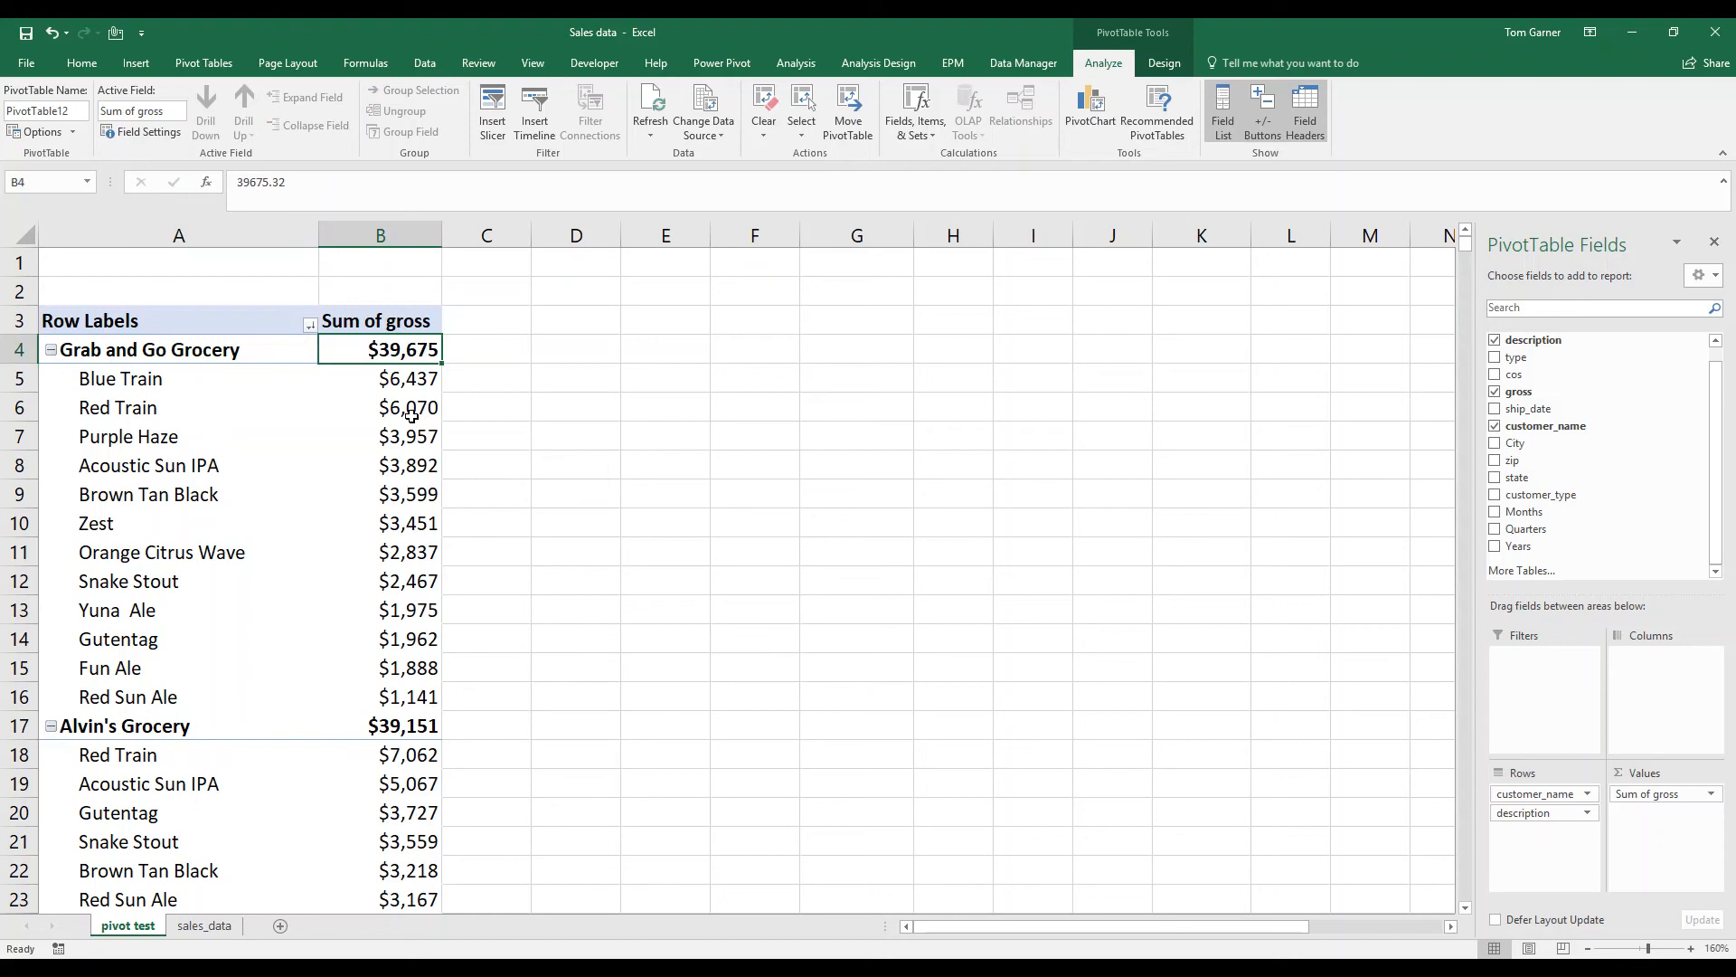
Add gross to the PivotTable values a second time, shown as % of Column Total, and check Grab and Go Grocery's percentages
left_click_drag(1557, 398, 1661, 818)
left_click(1715, 814)
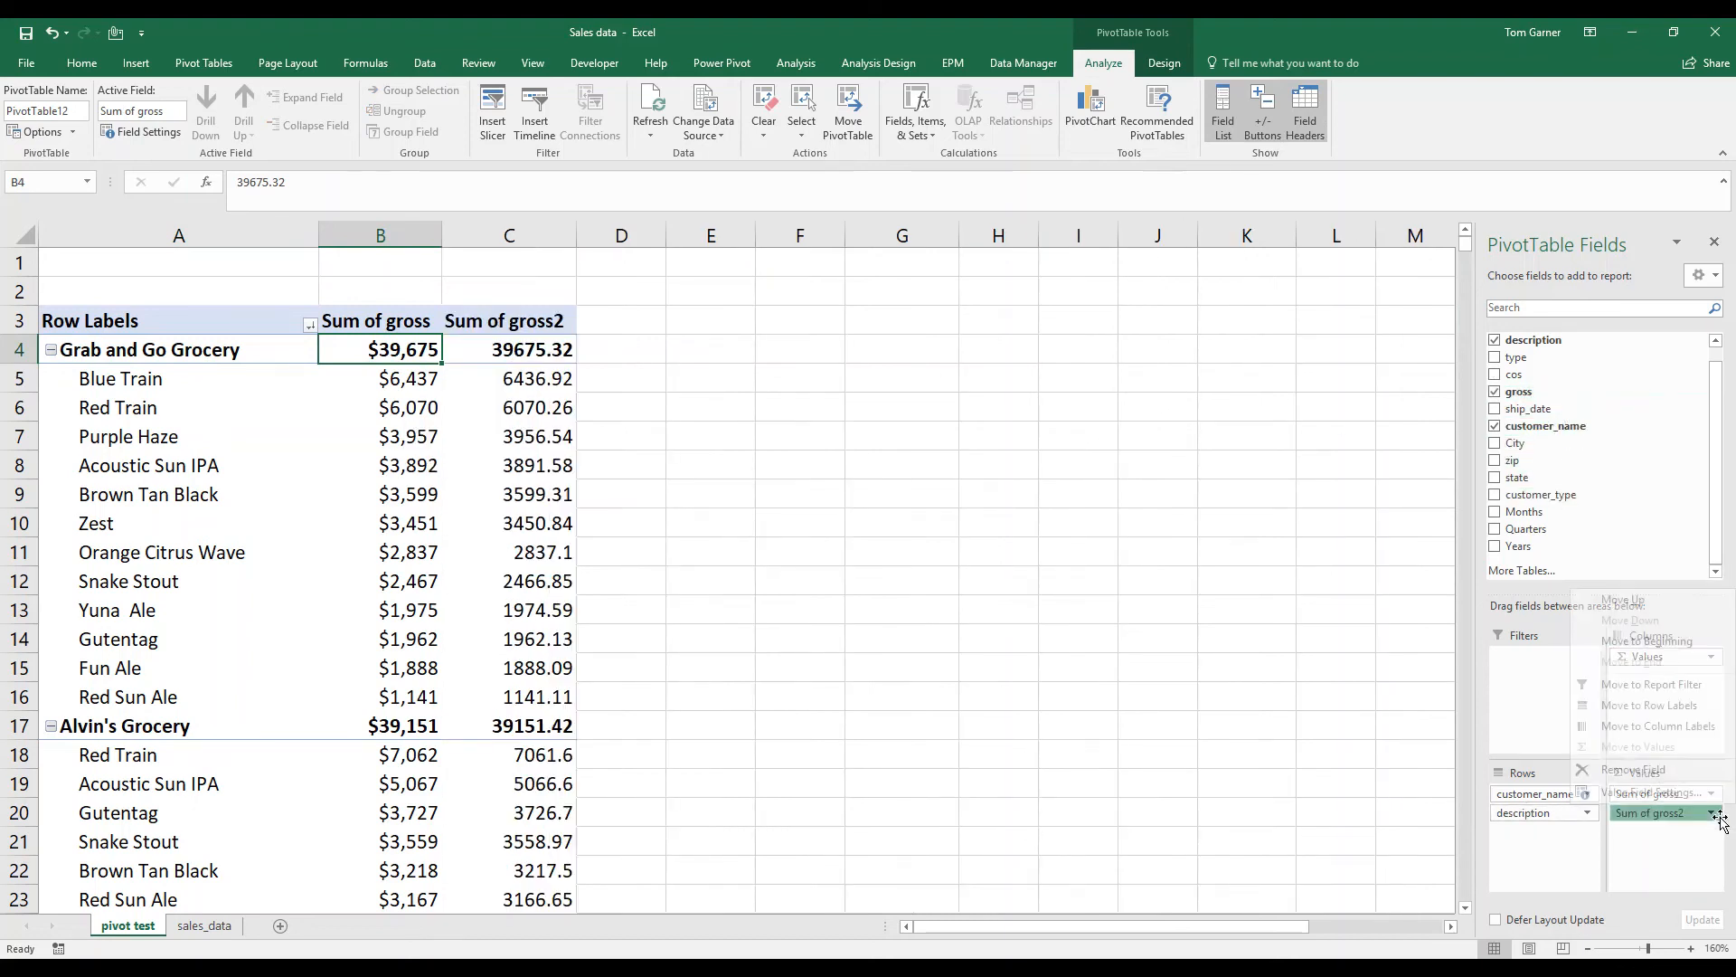
left_click(1693, 788)
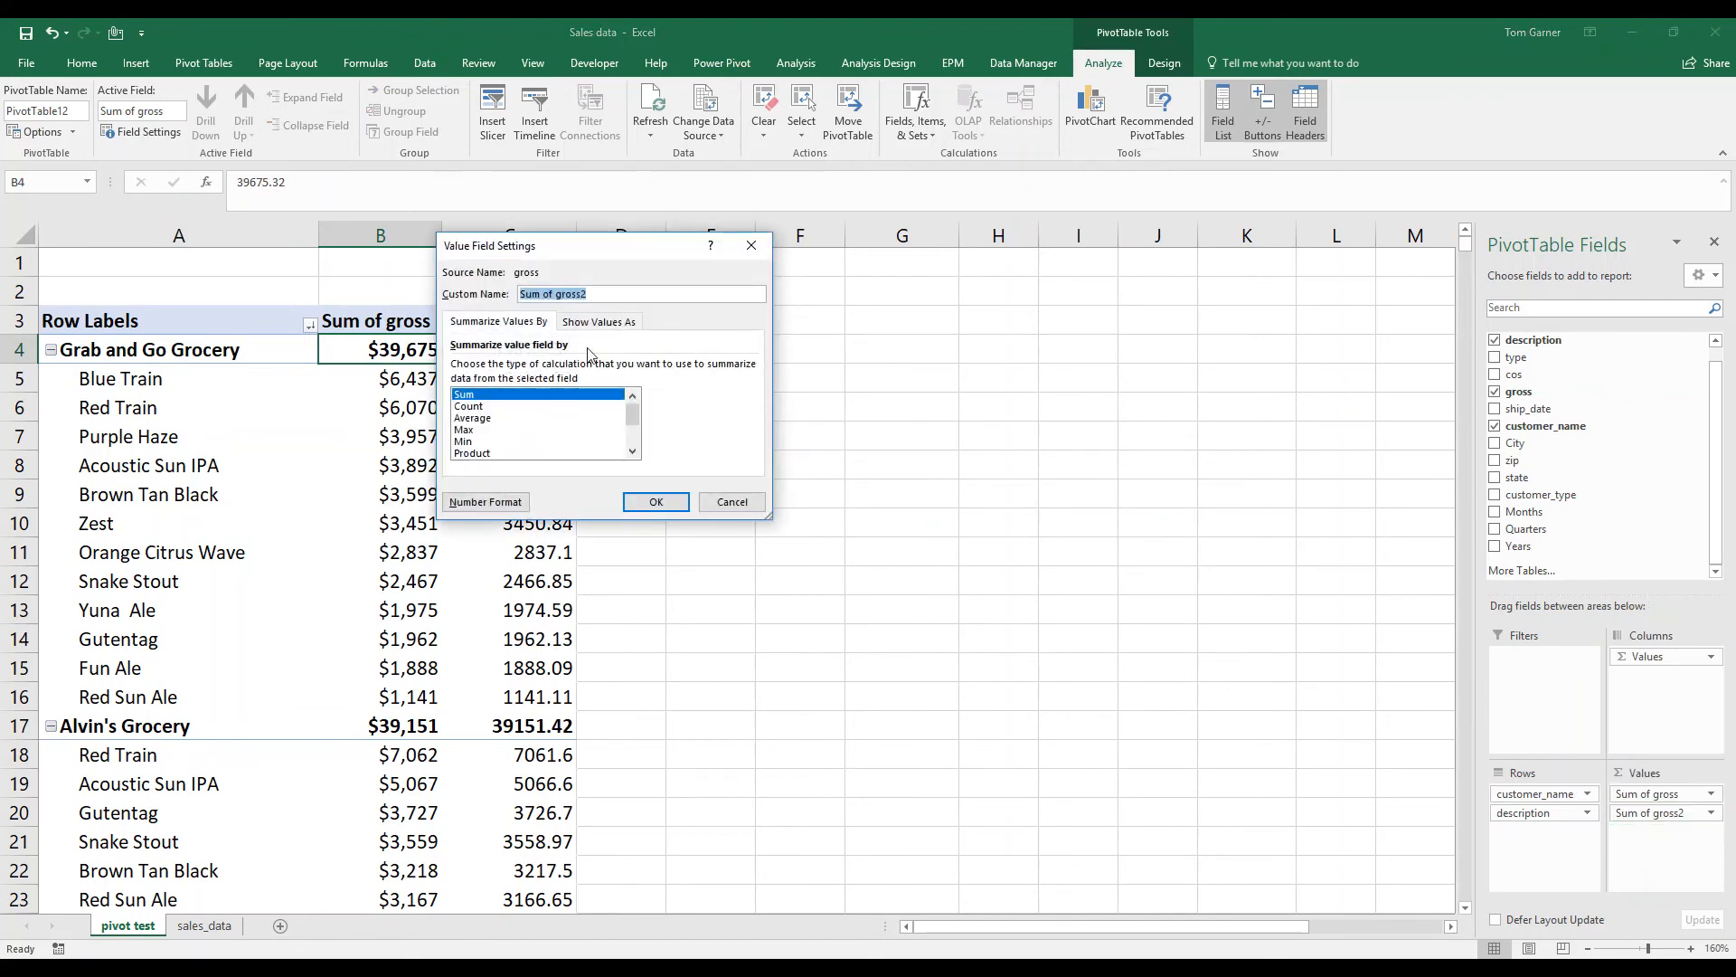
left_click(600, 322)
left_click(588, 367)
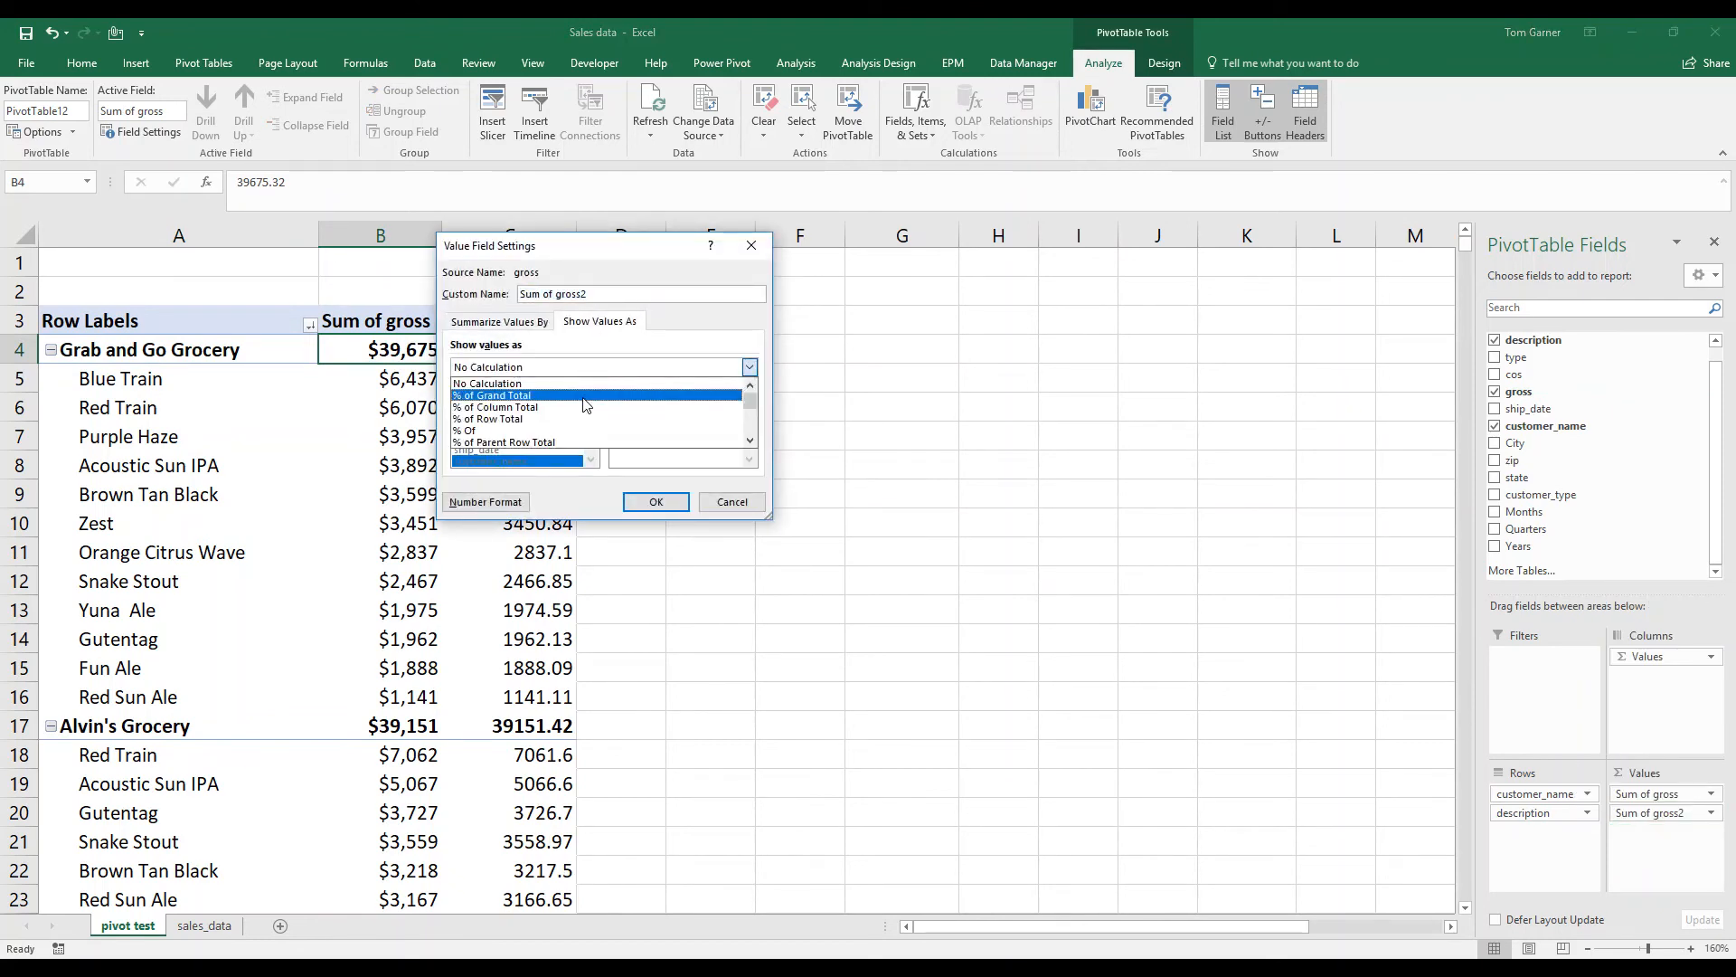
left_click(587, 408)
left_click(652, 502)
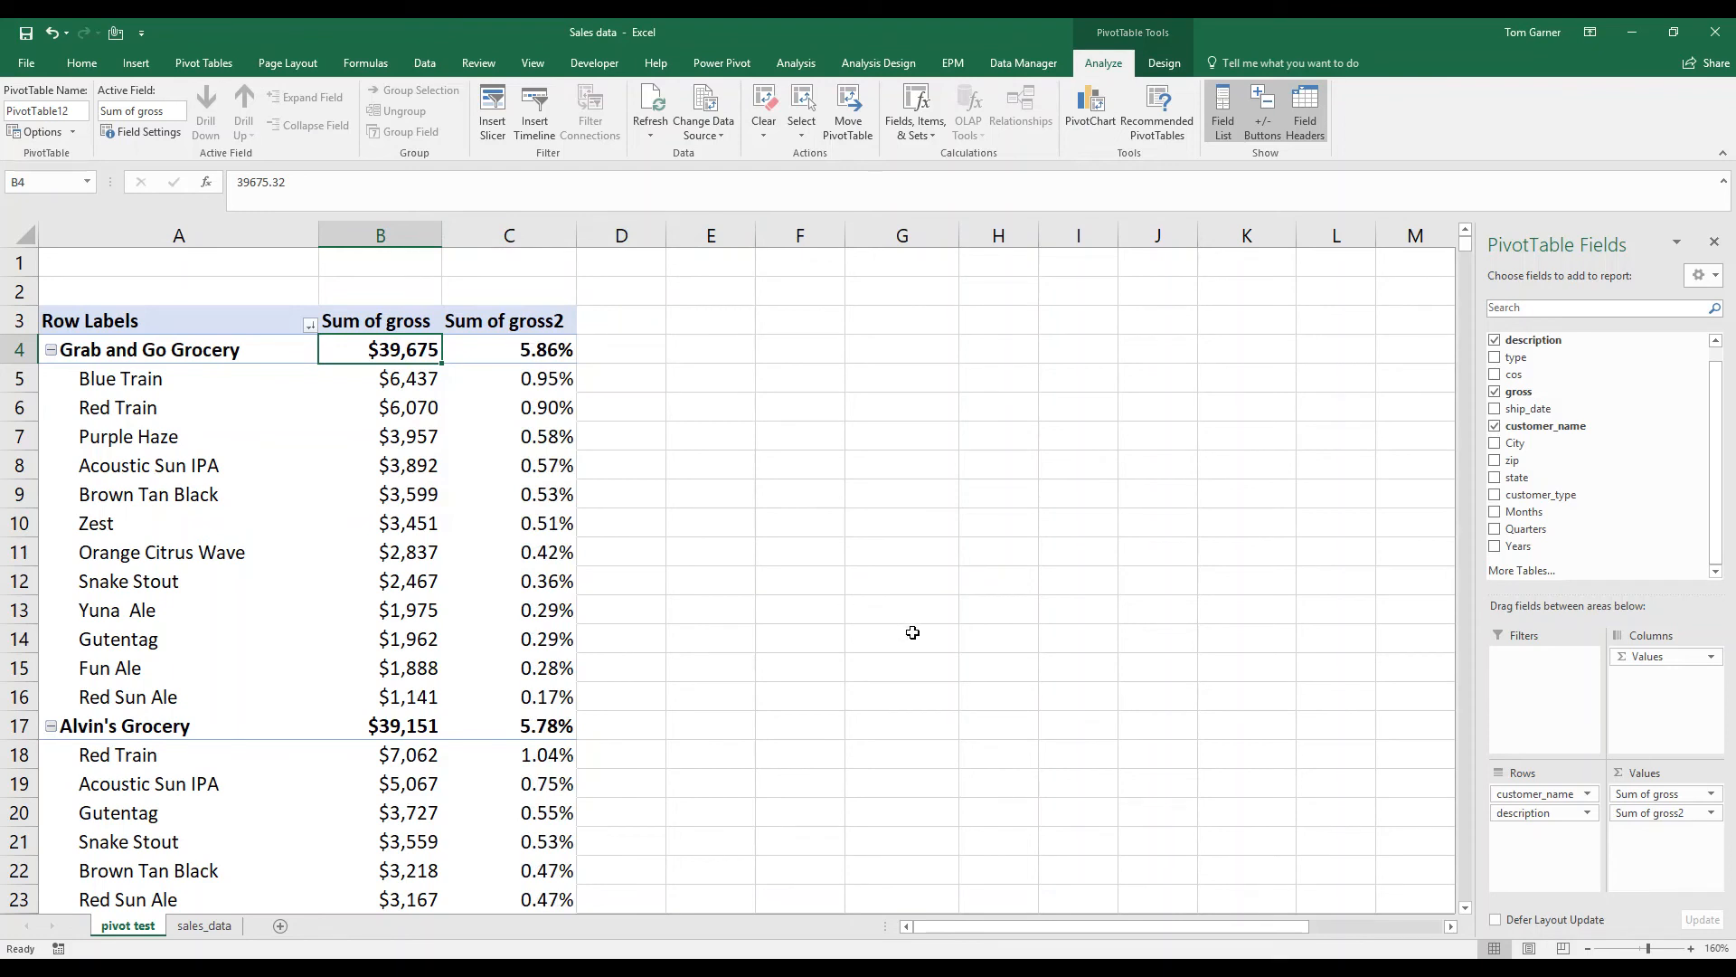
left_click_drag(529, 379, 549, 695)
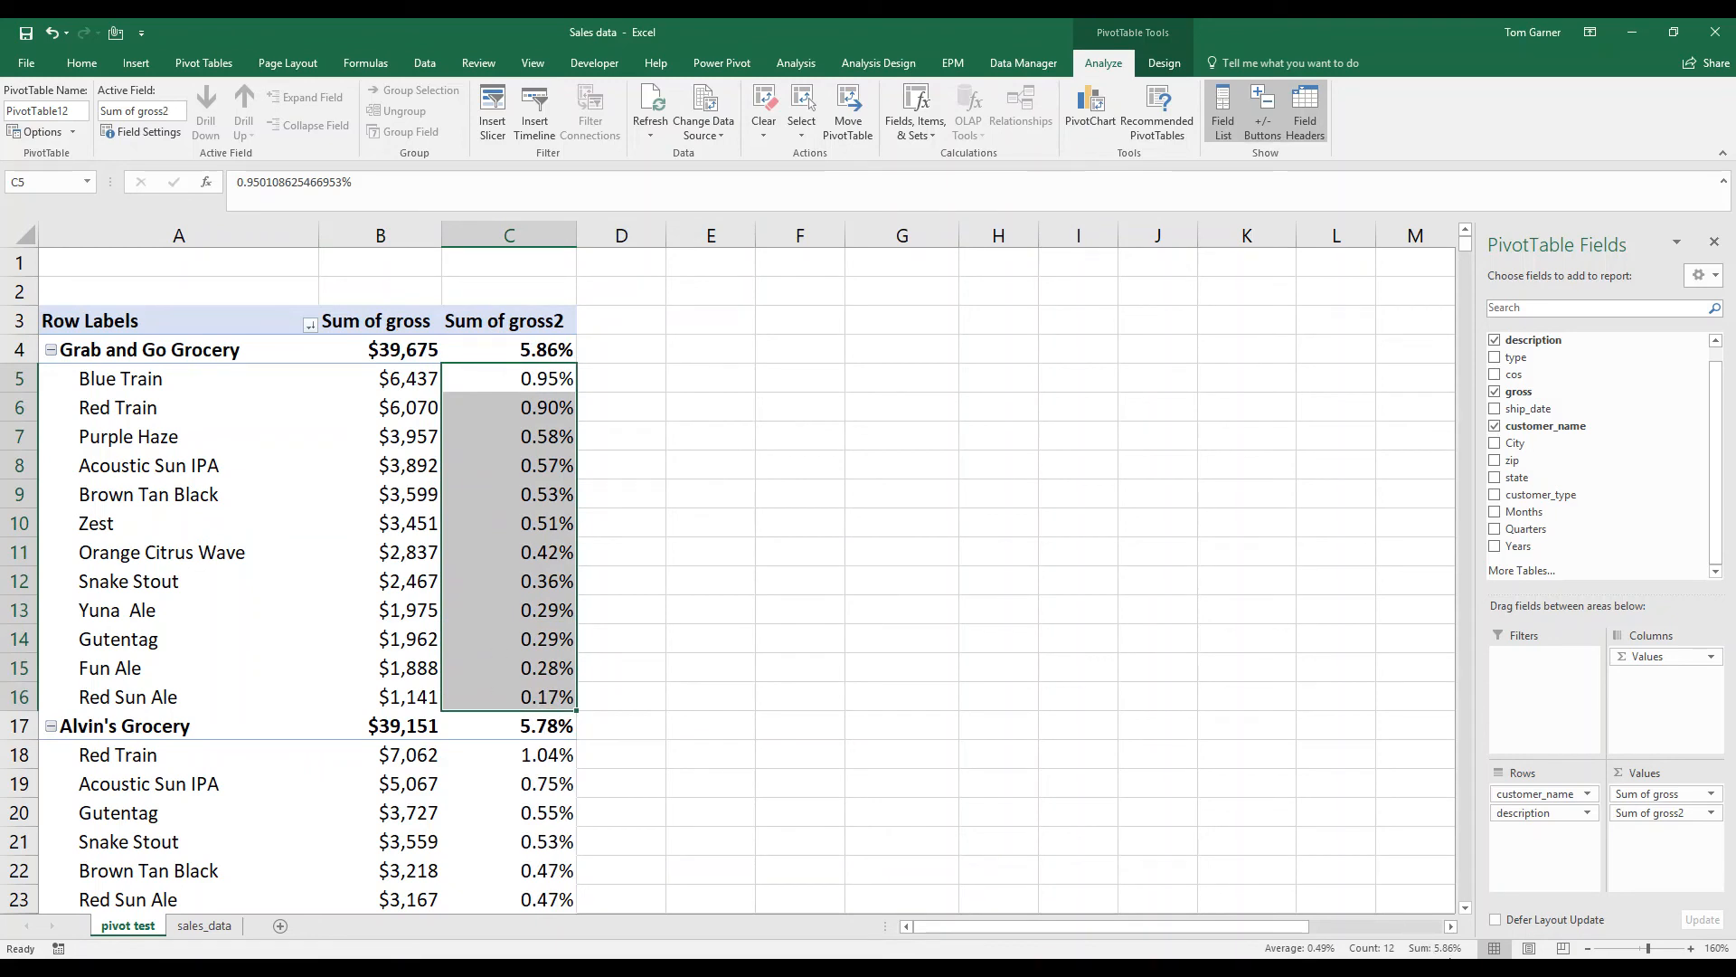
left_click(537, 349)
left_click_drag(531, 391, 542, 697)
left_click(509, 320)
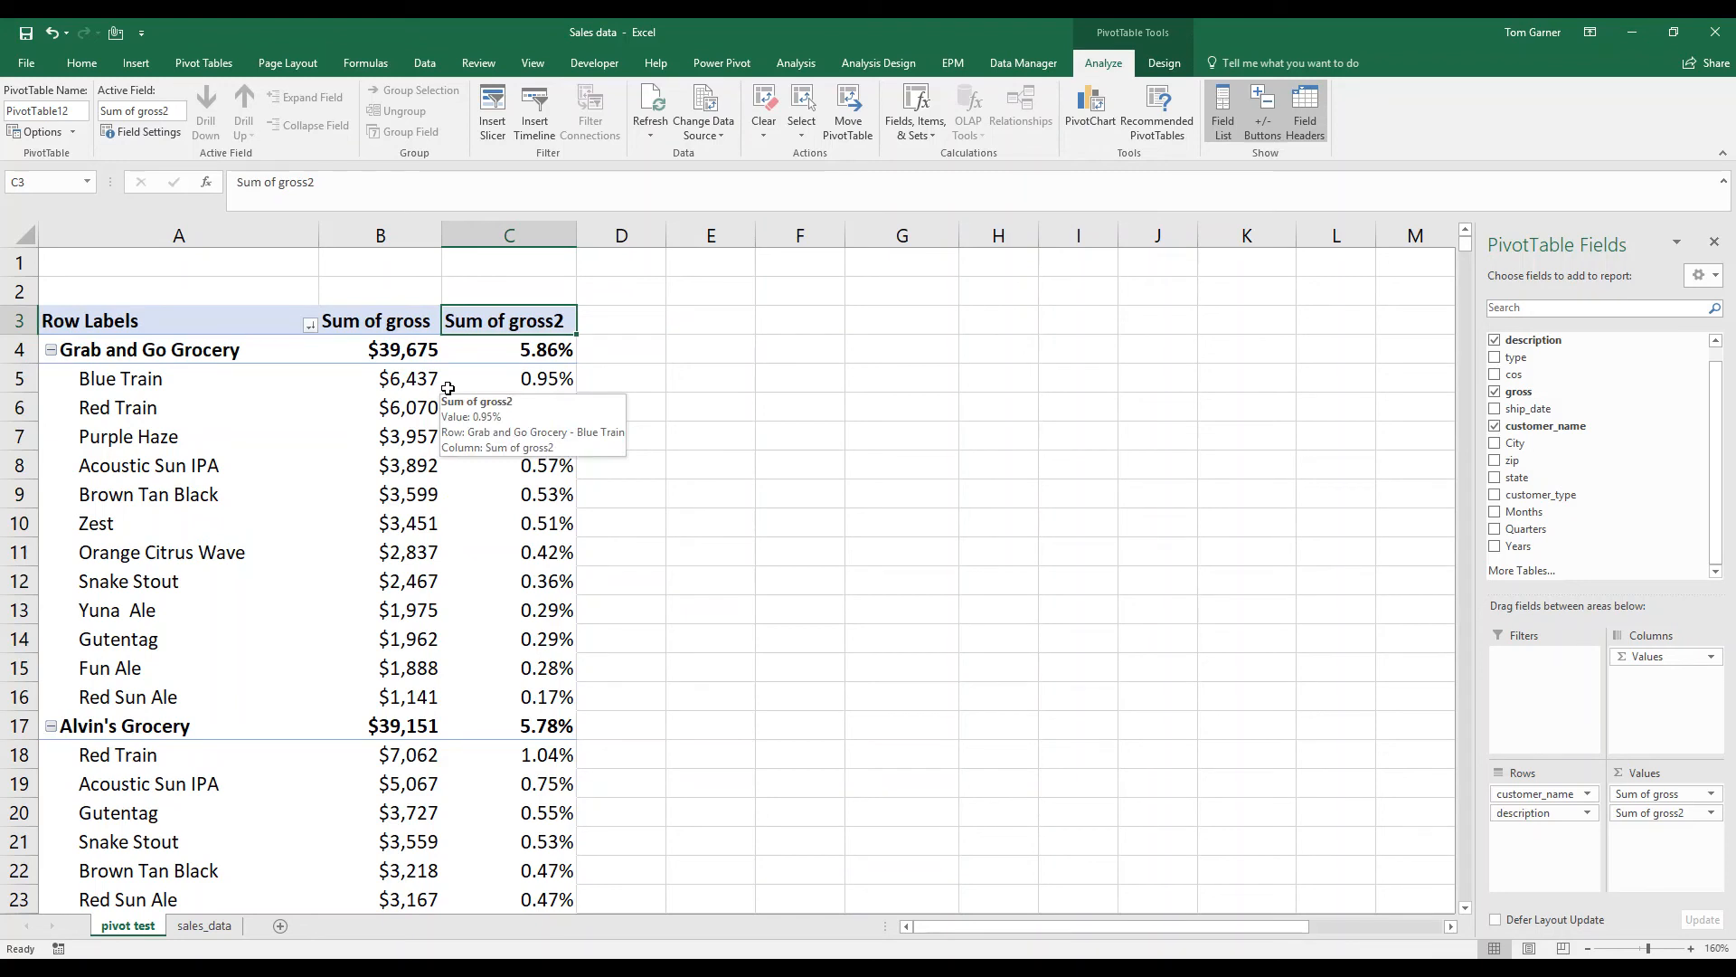
Filter customer_name to only Grab and Go Grocery and check the sales shares of its leading products
left_click(289, 350)
left_click(310, 326)
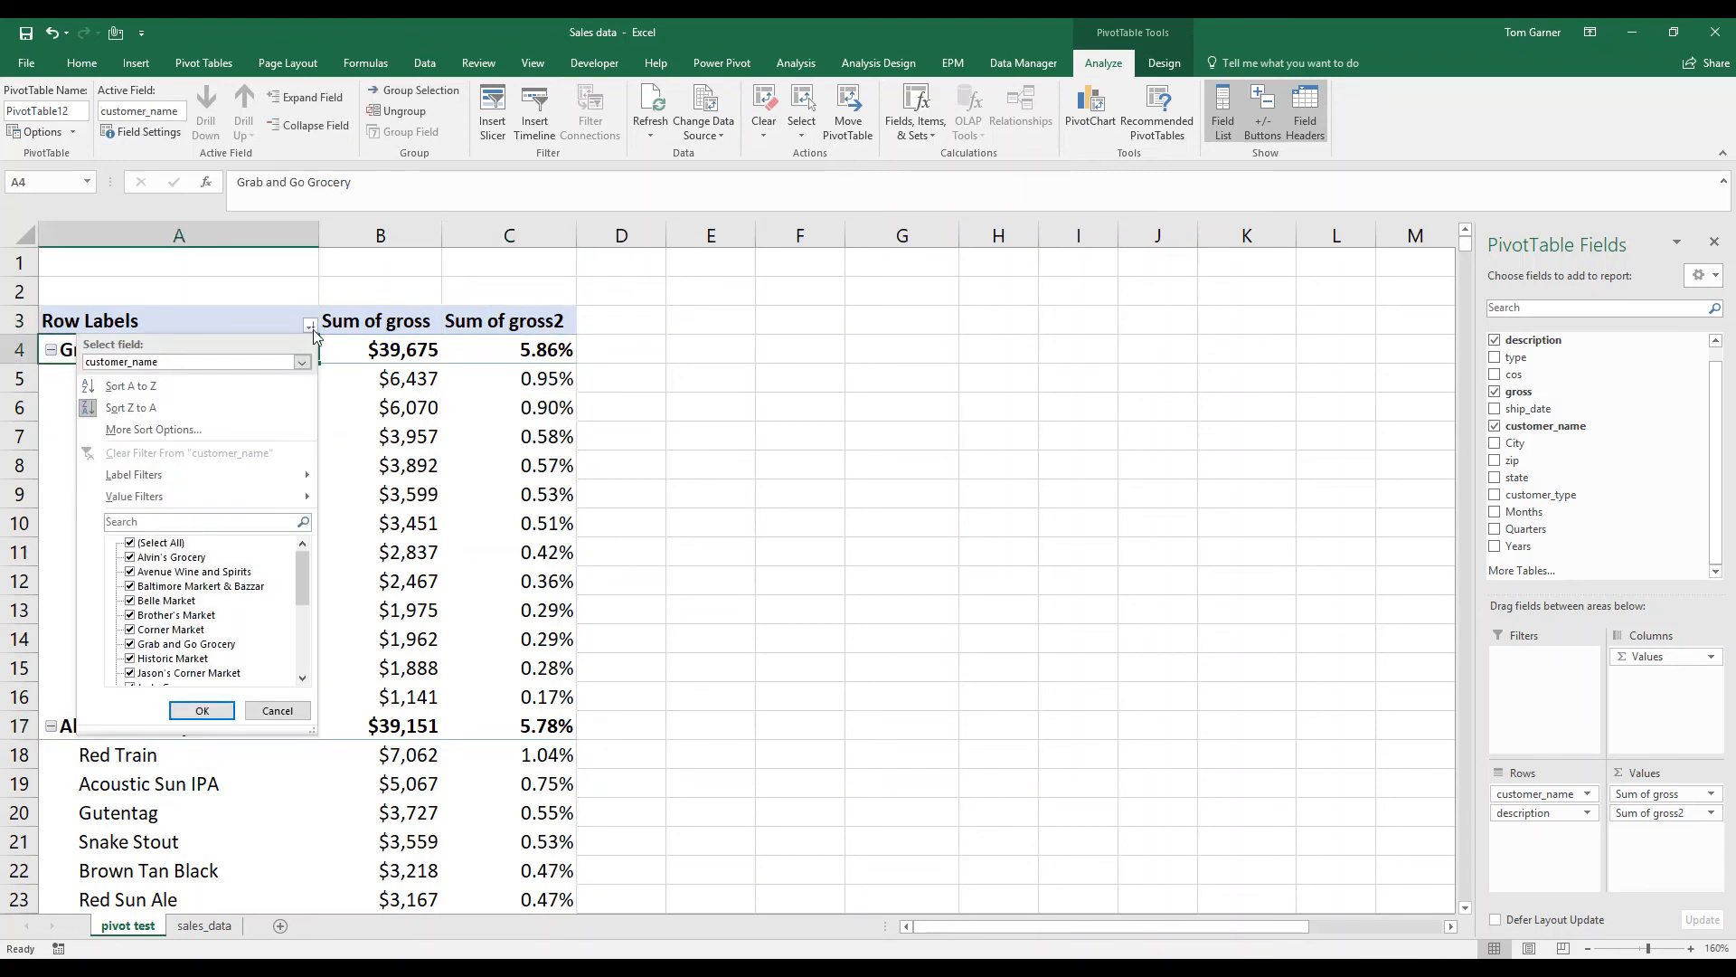
left_click(130, 543)
left_click(129, 644)
left_click(202, 711)
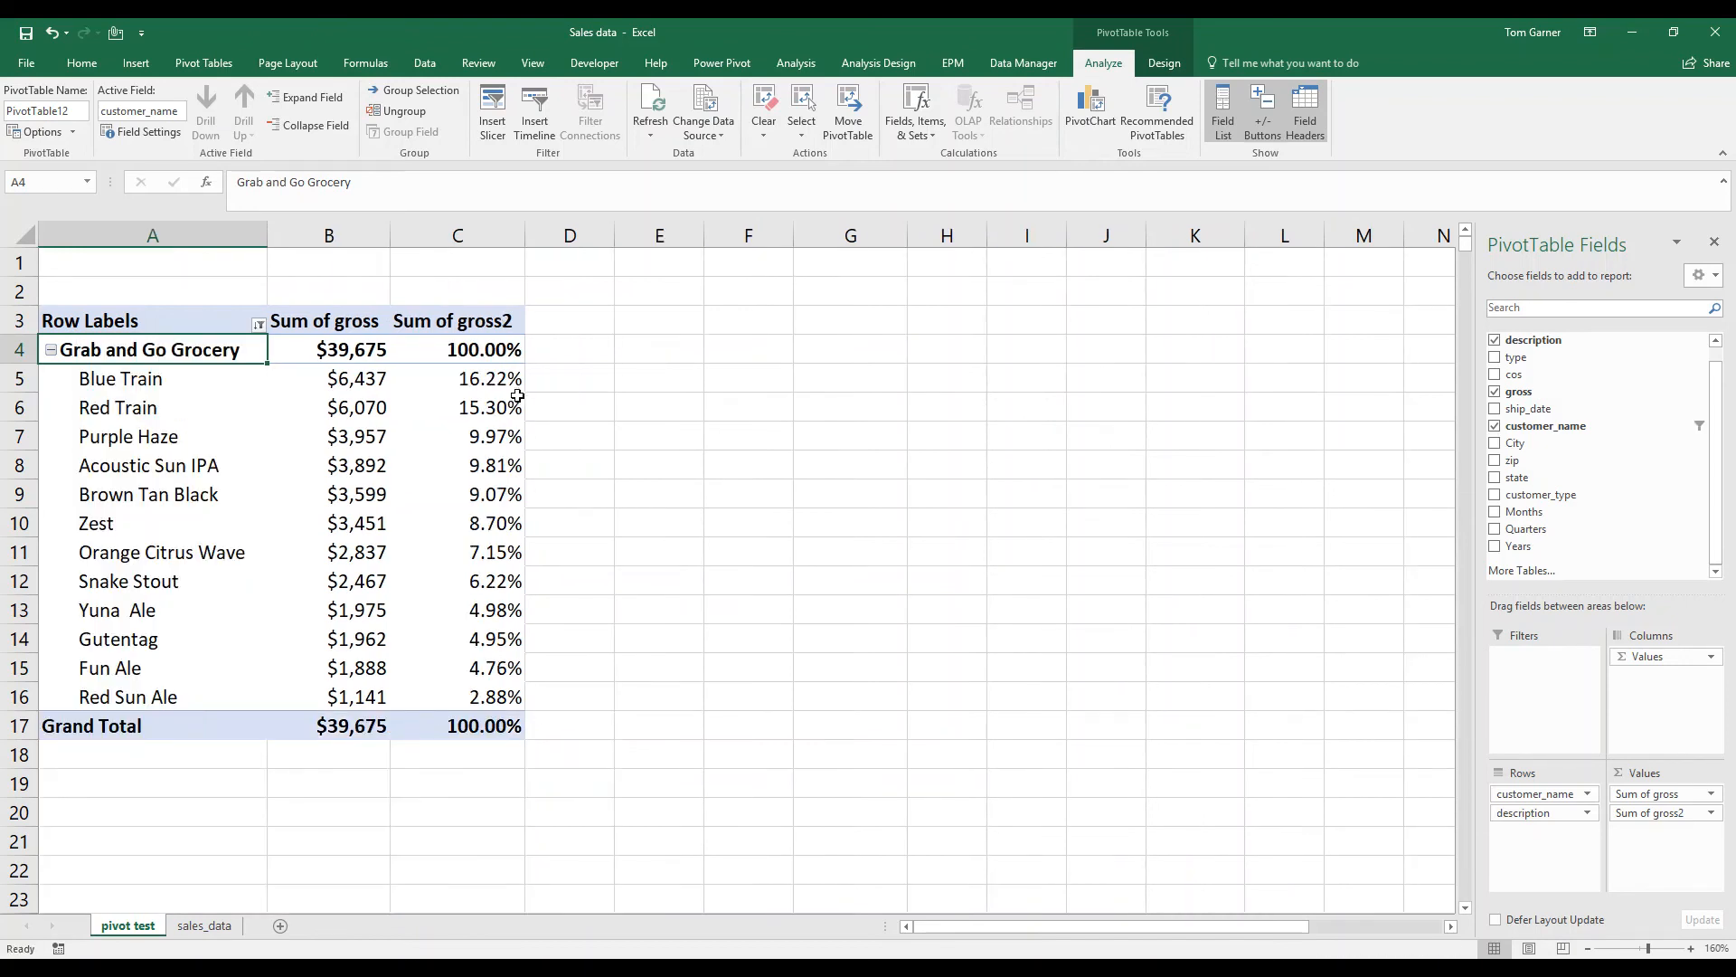
left_click(477, 348)
left_click_drag(492, 380, 492, 395)
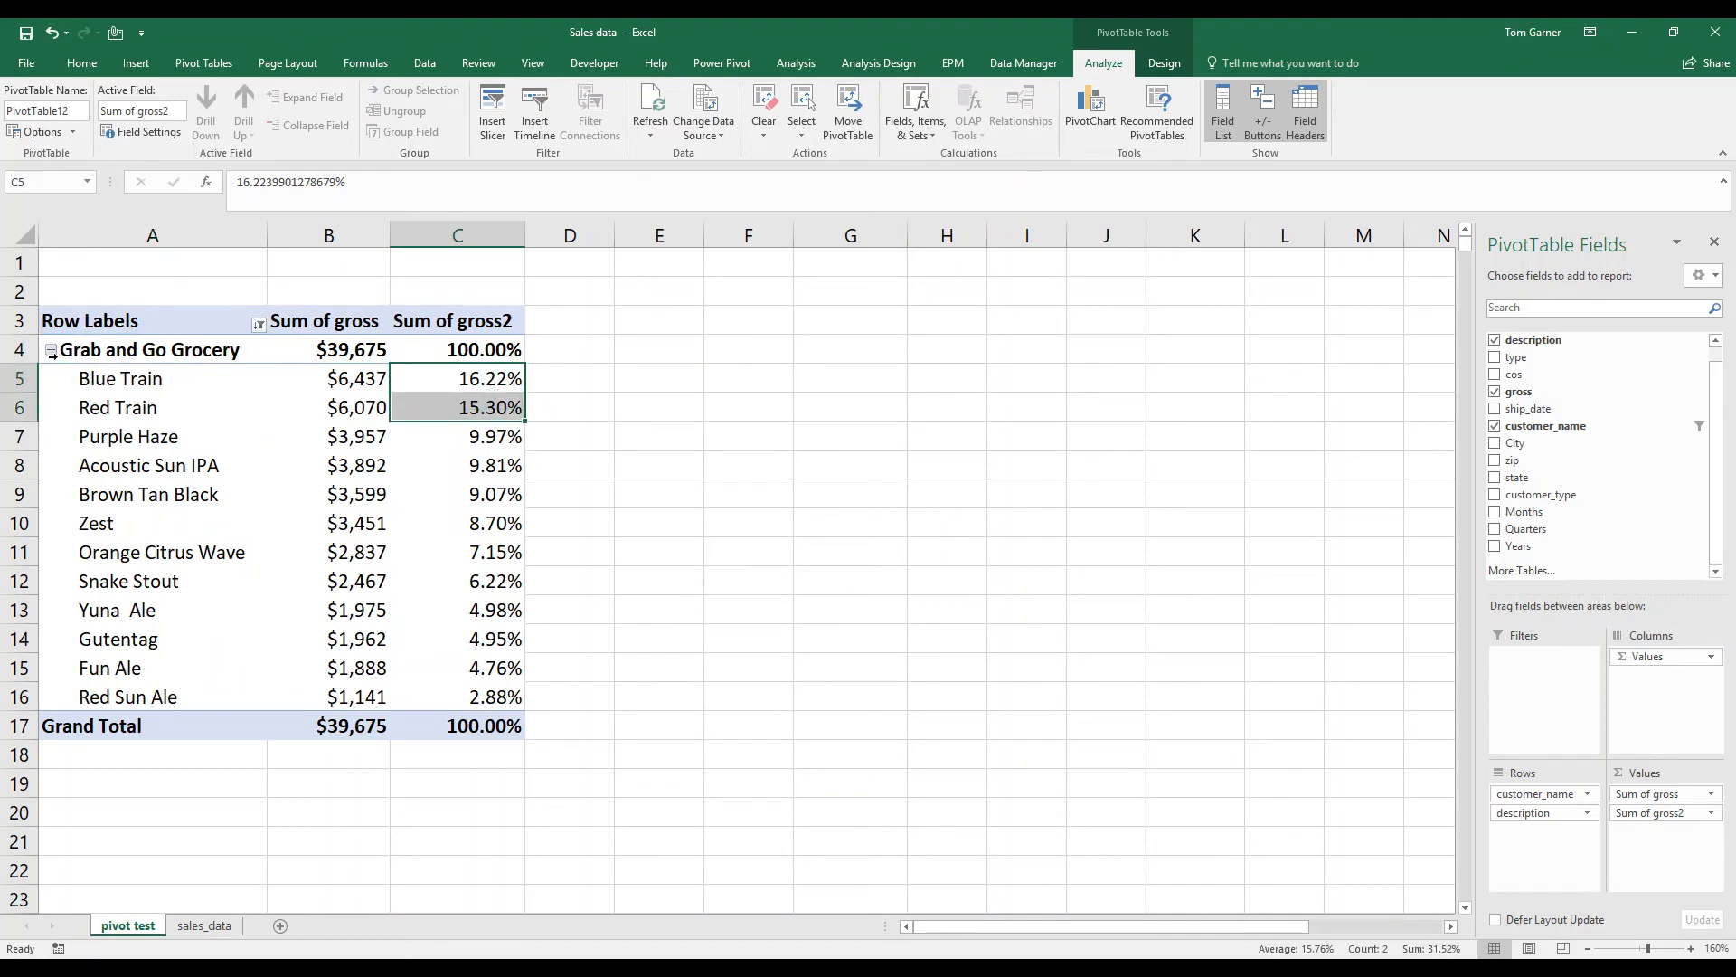
left_click_drag(102, 384, 106, 405)
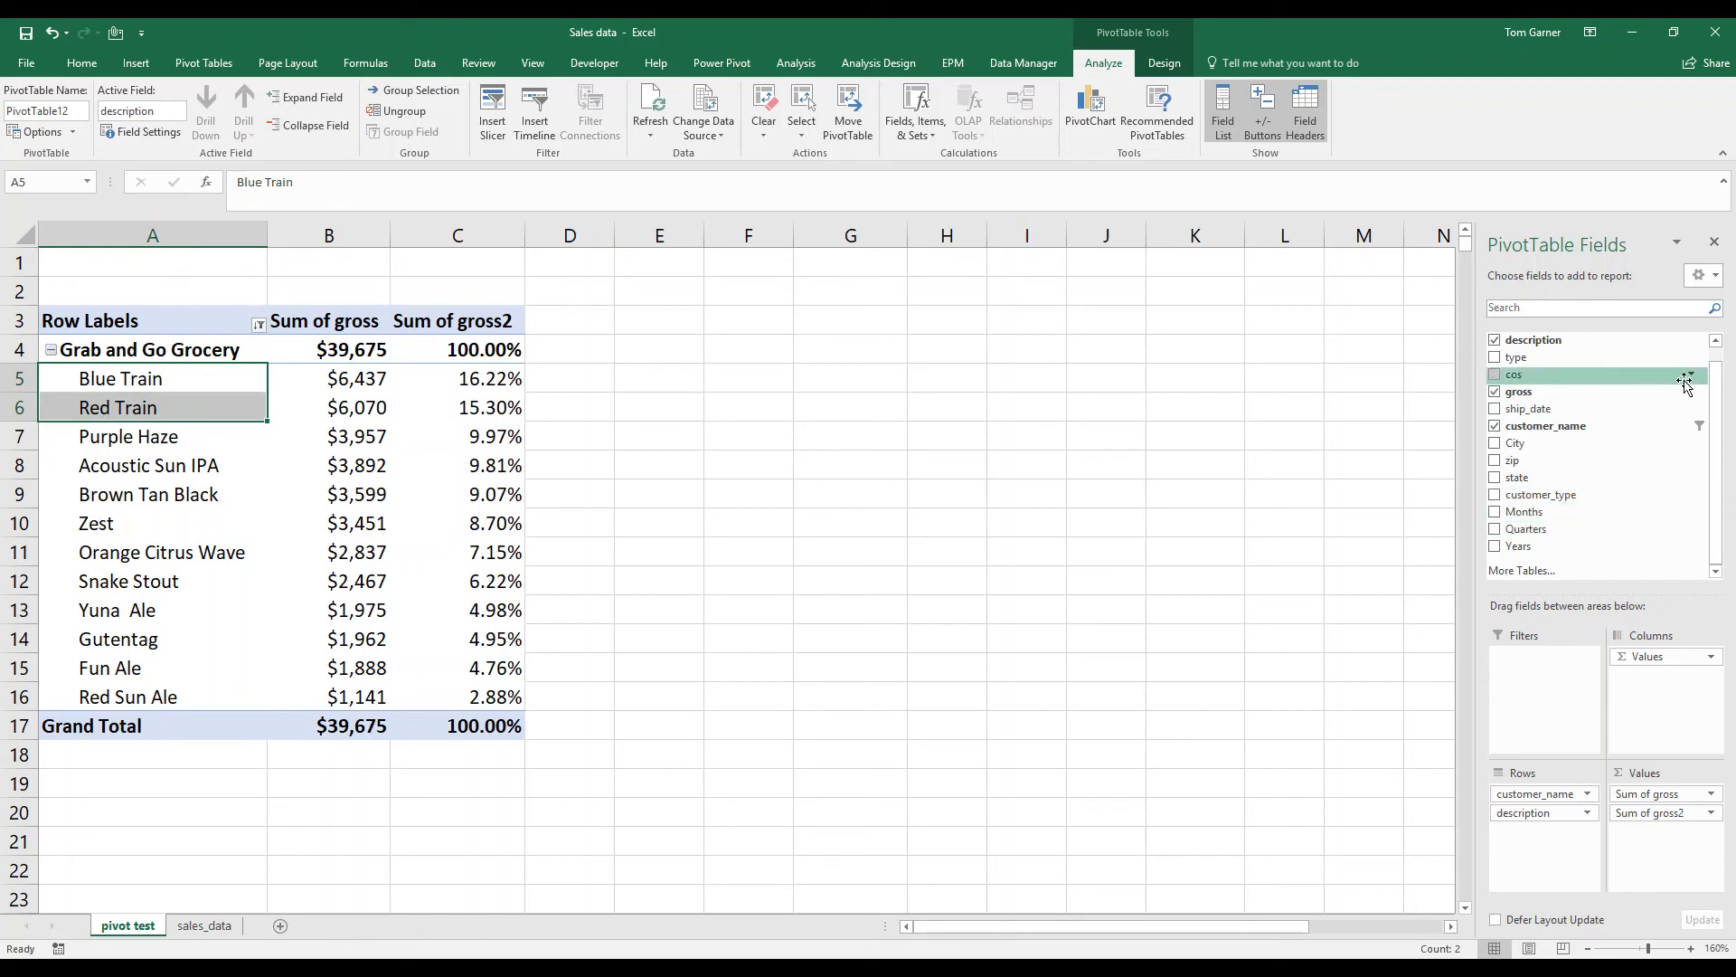
Add type between customer_name and description in the PivotTable rows and check Microbrew's share of Grab and Go Grocery's sales
left_click_drag(1684, 358, 1526, 806)
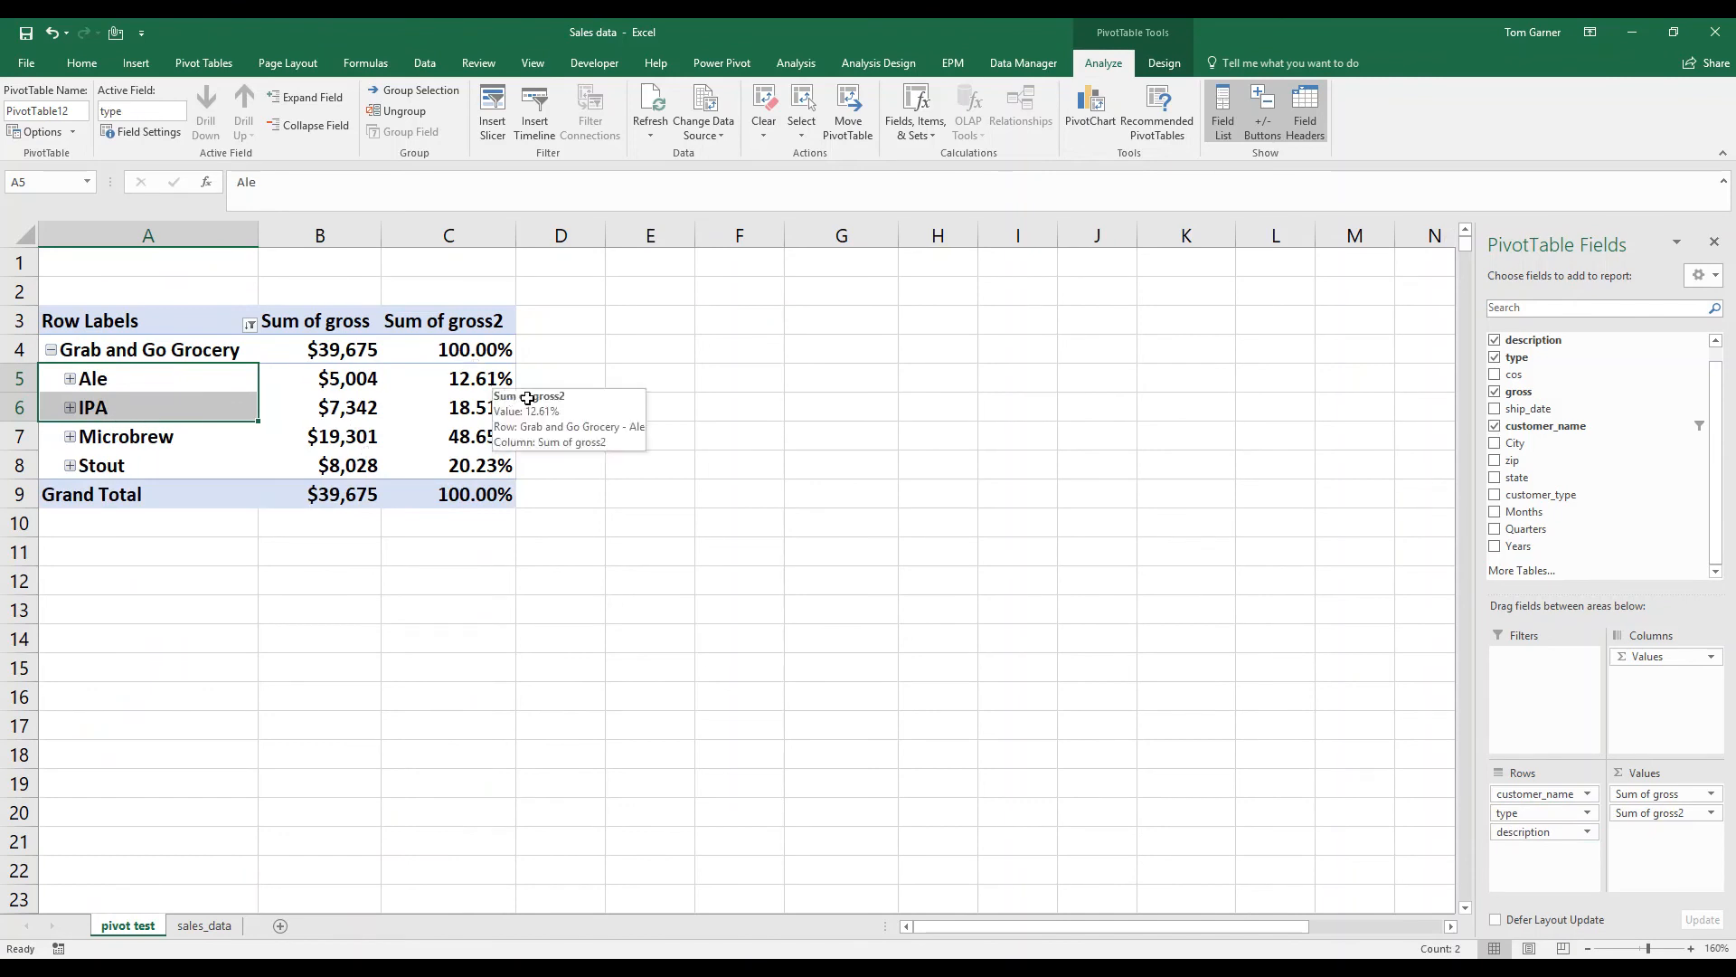
left_click(489, 434)
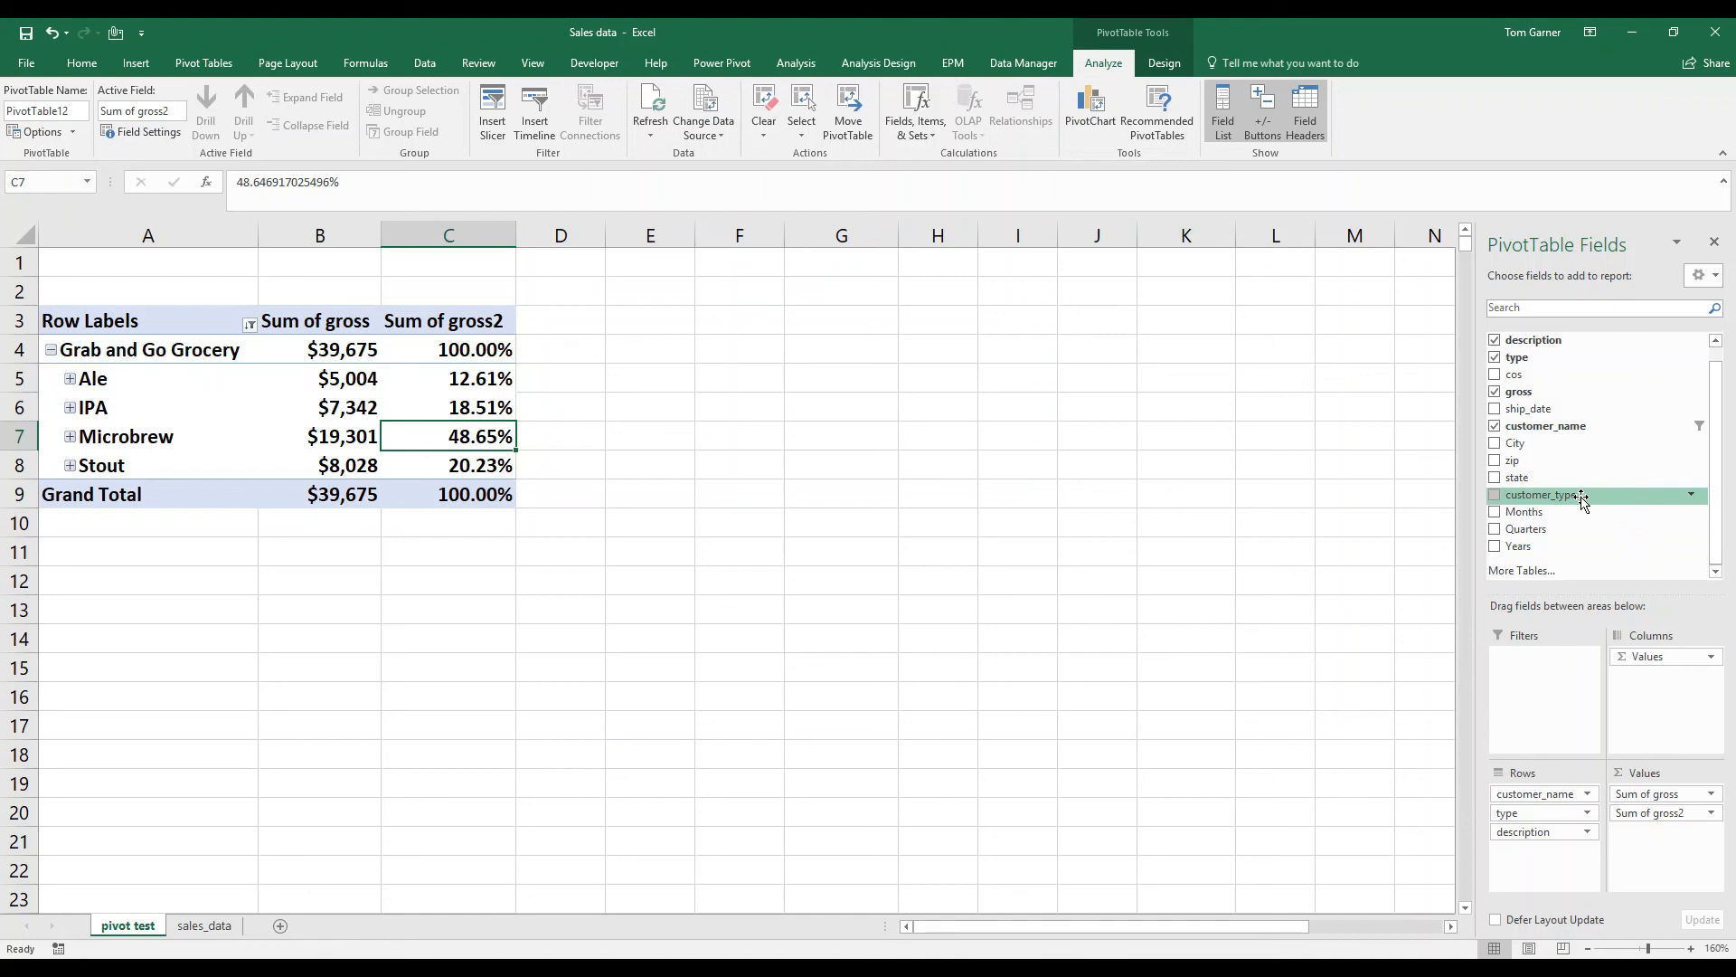
Replace all PivotTable row fields with customer_type and compare the gross sales and shares of Grocery and Liquore Store
left_click_drag(1544, 831, 1424, 839)
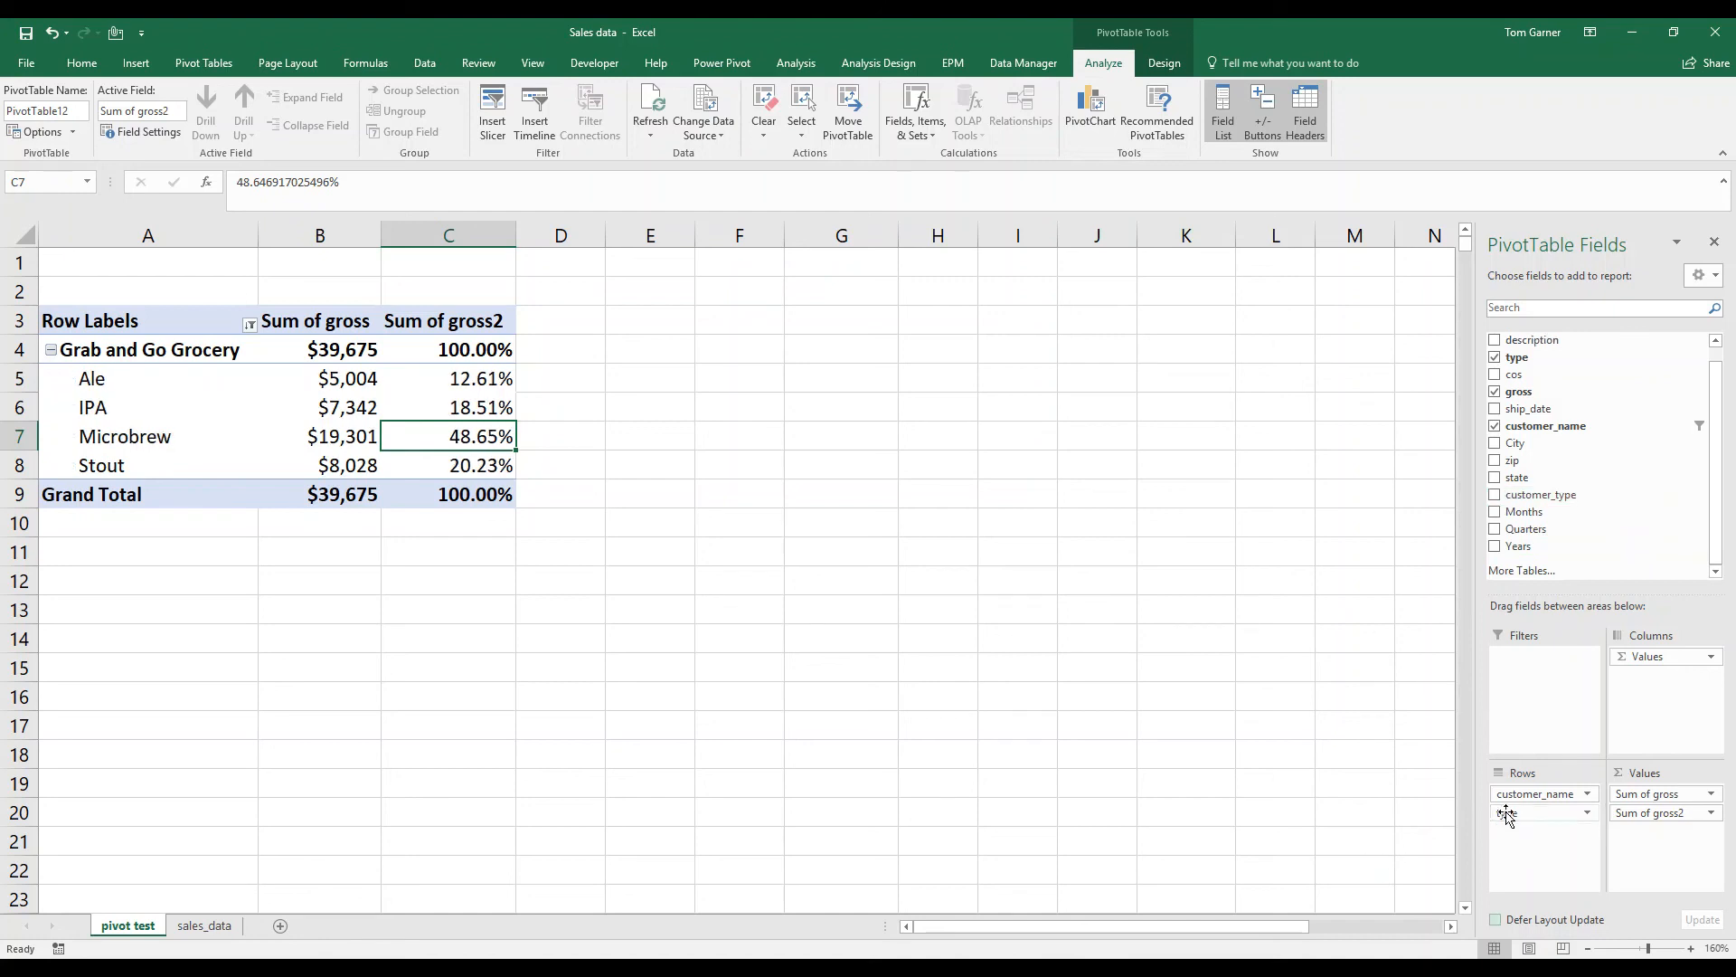
left_click_drag(1517, 797, 1375, 797)
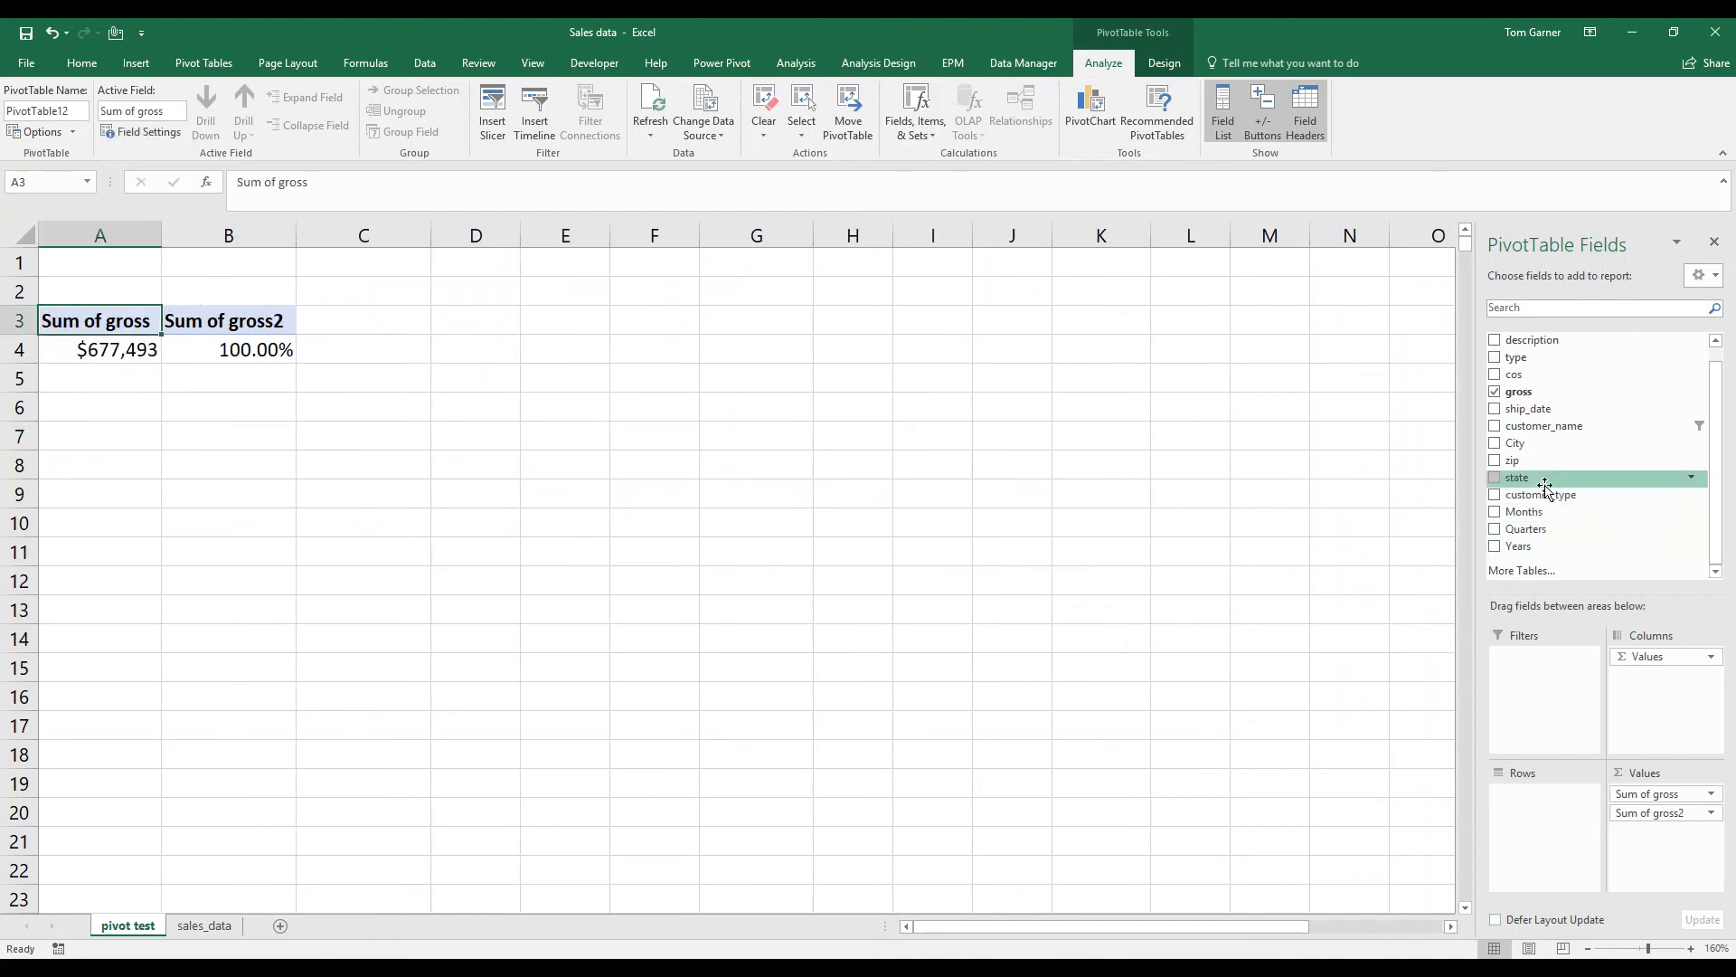
left_click_drag(1542, 496, 1528, 841)
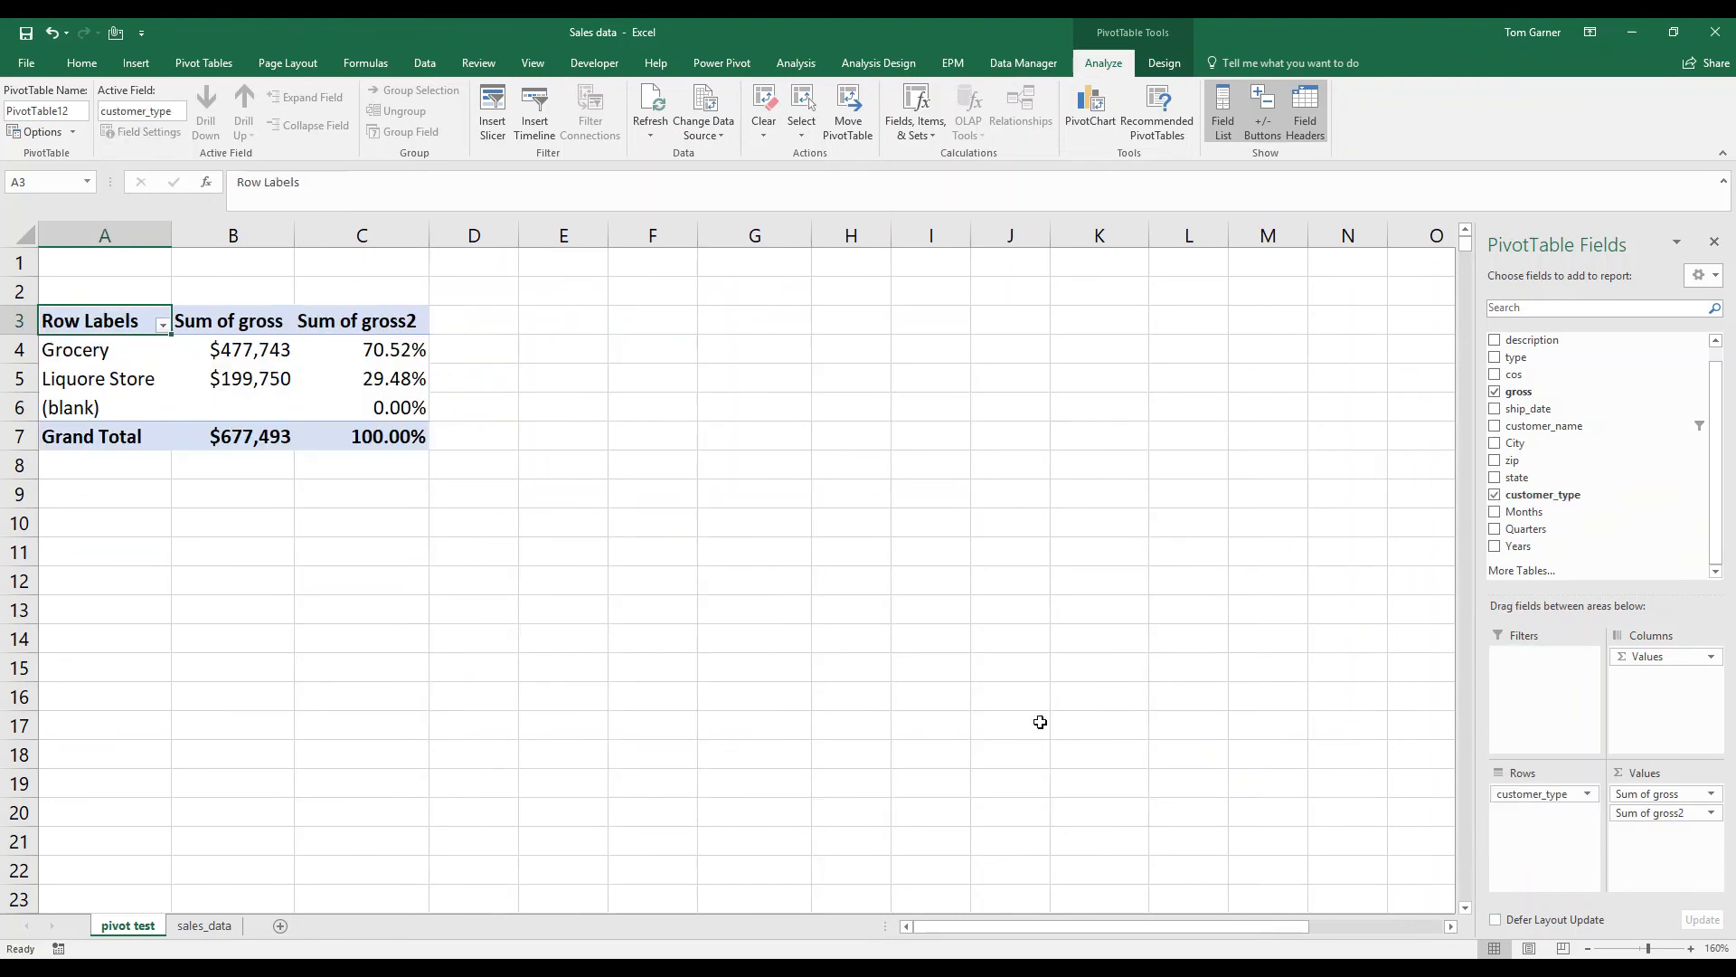
left_click(92, 377)
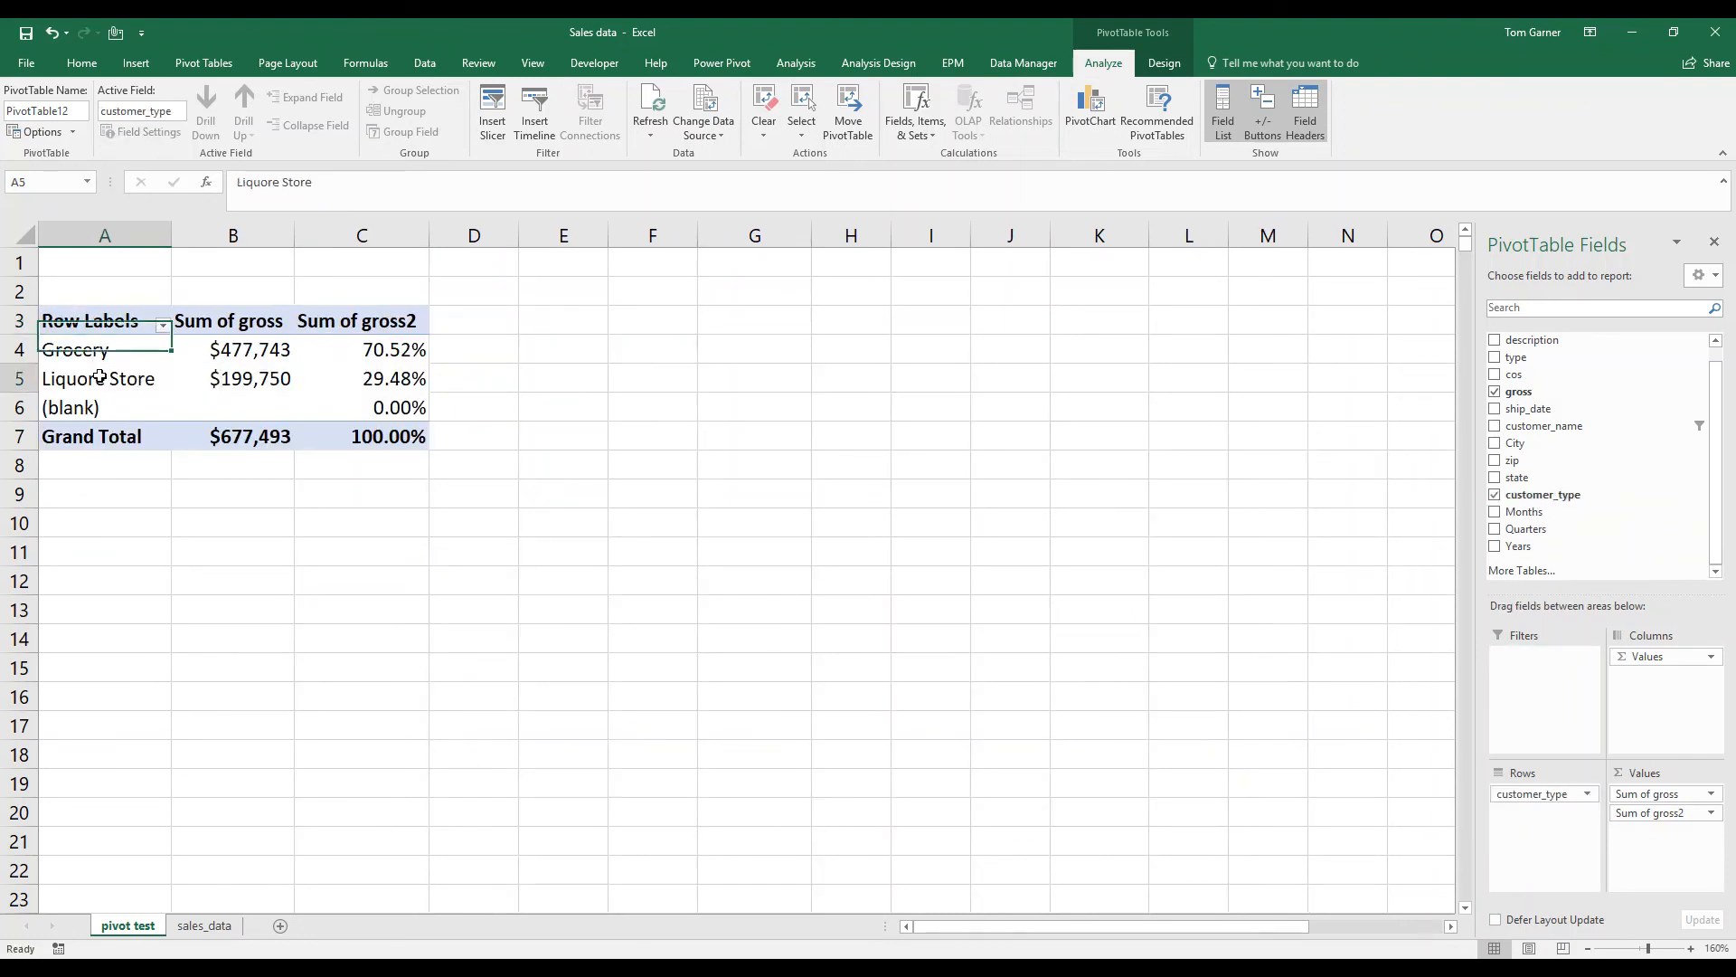
left_click_drag(97, 364, 97, 351)
left_click(604, 375)
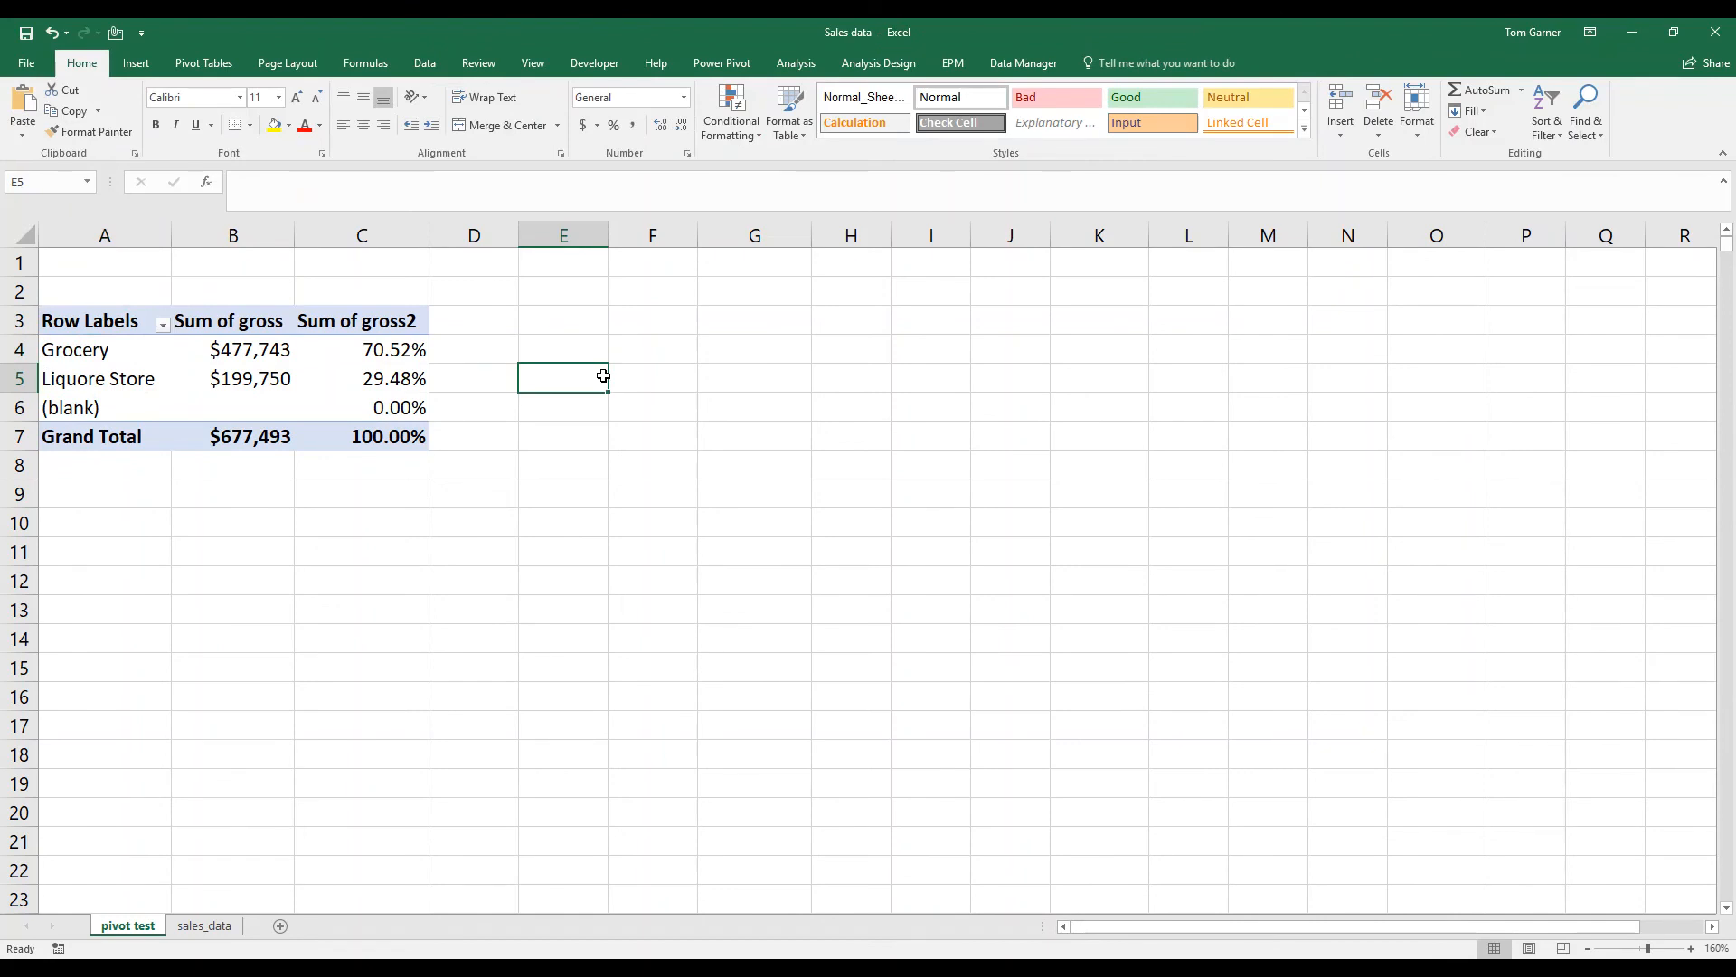
left_click(228, 345)
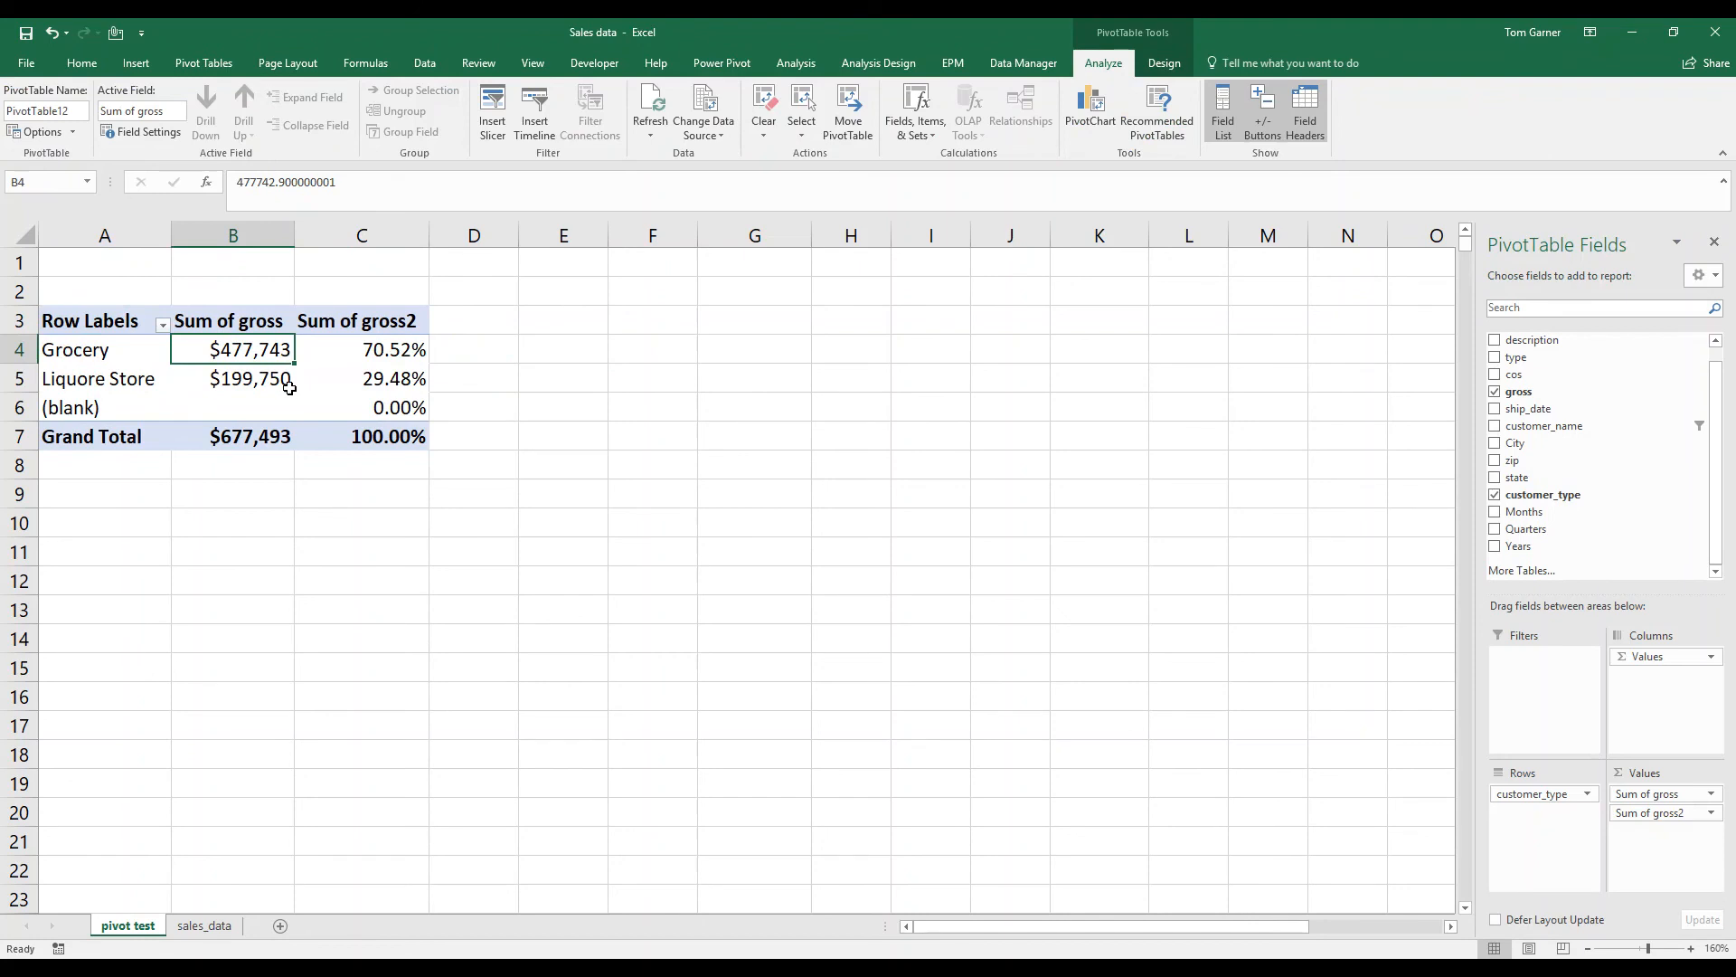
left_click(367, 355)
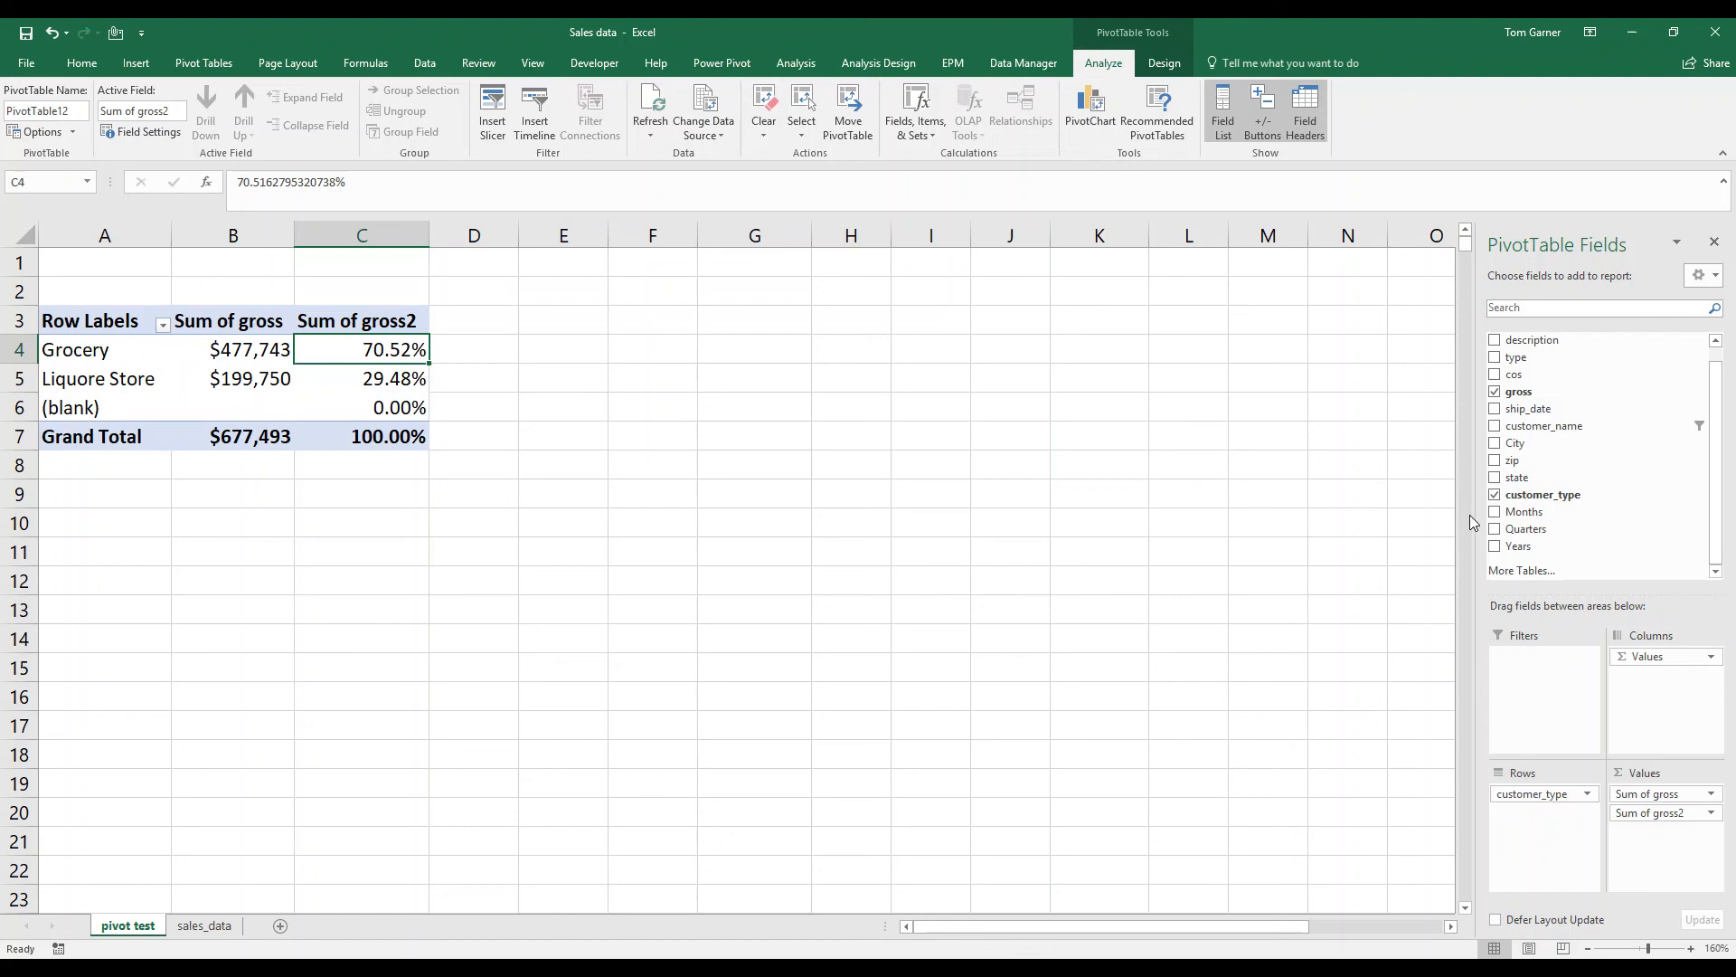
Add state above customer_type in the PivotTable rows and expand GA to show its customer types
left_click_drag(1537, 477, 1560, 814)
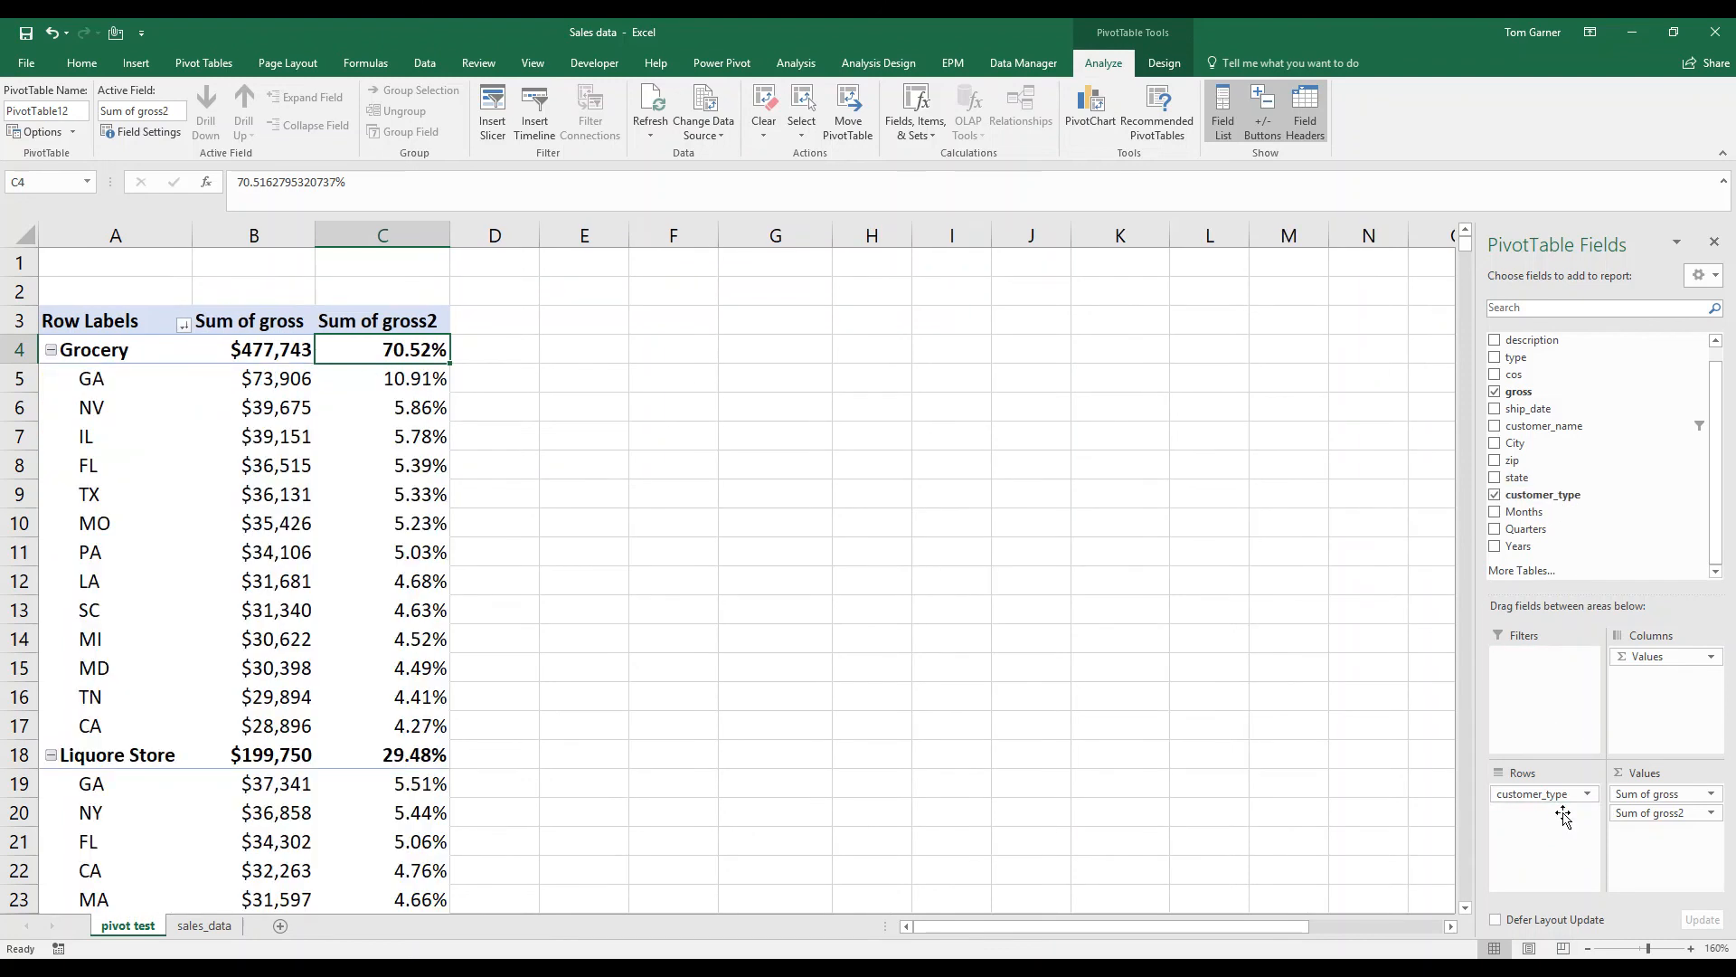
left_click_drag(1549, 813, 1547, 787)
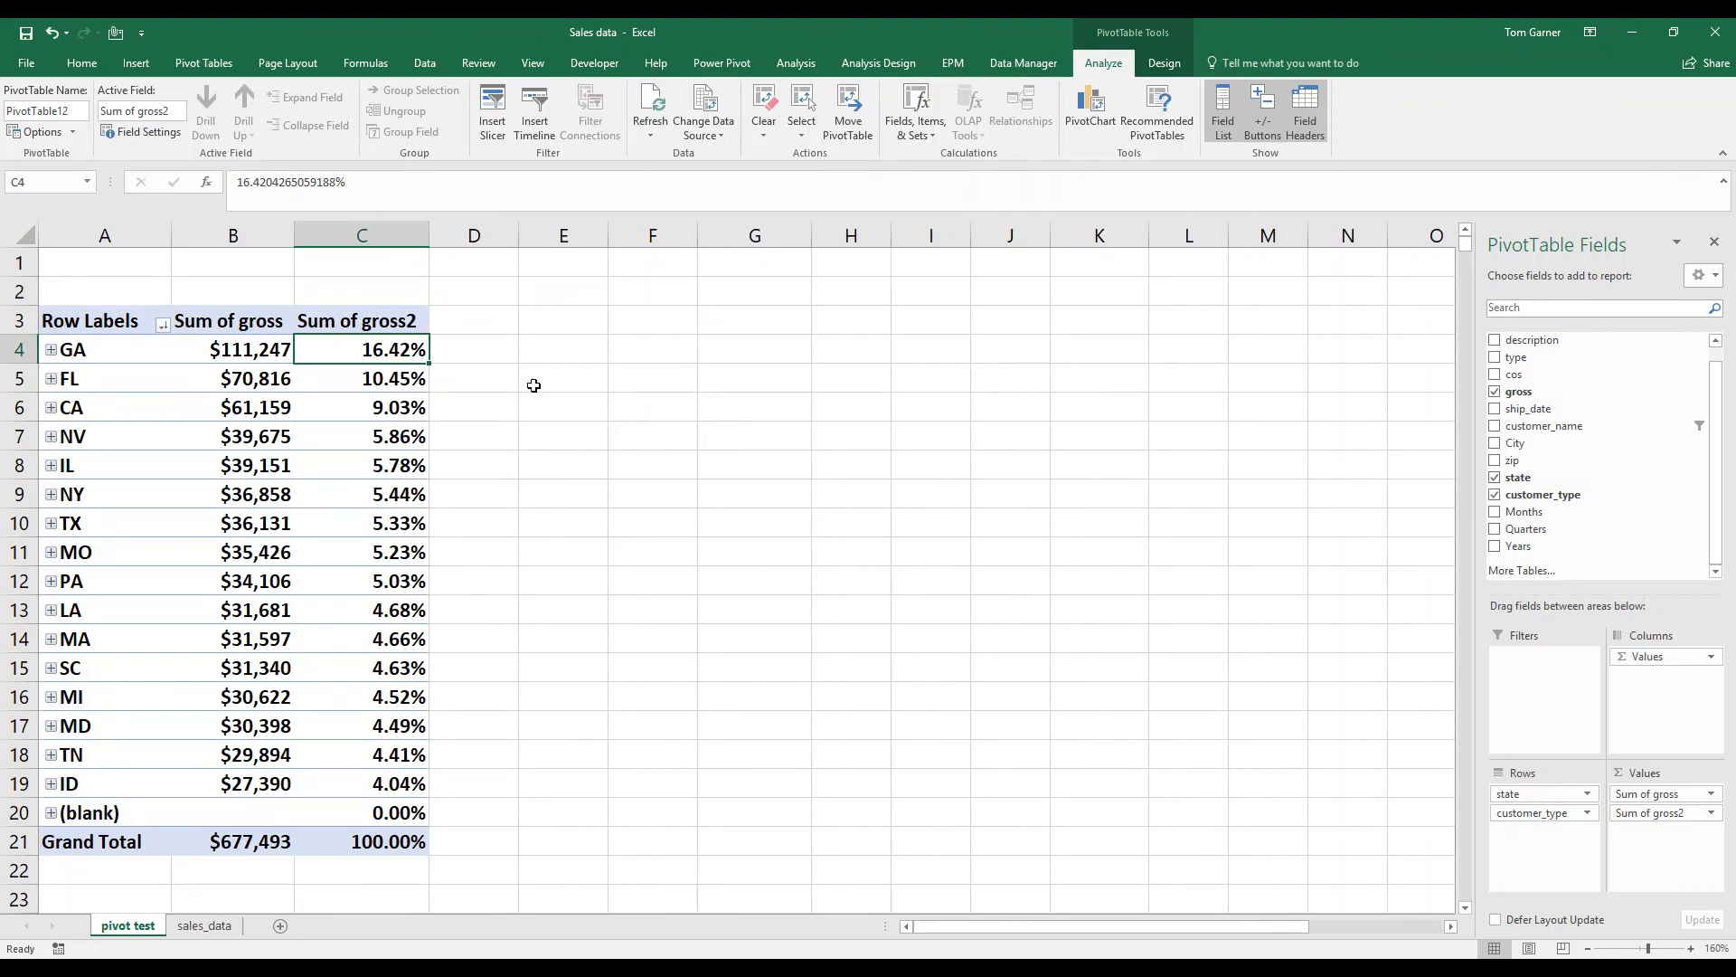
left_click(51, 351)
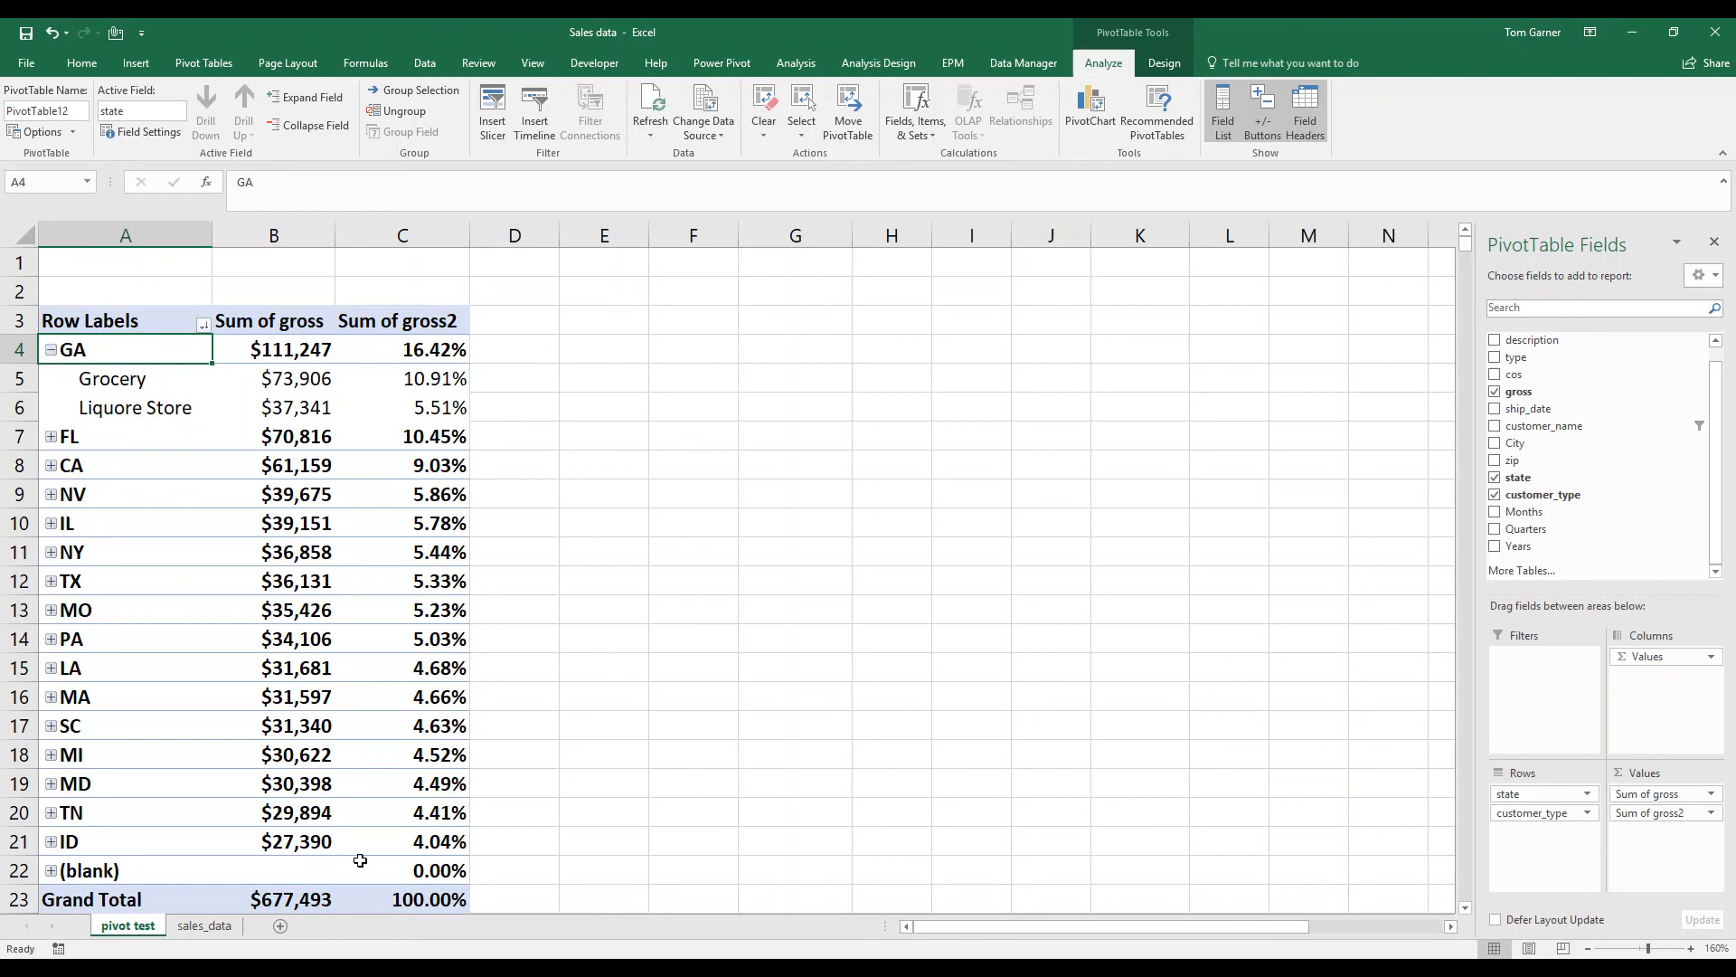
Examine the source records on the sales_data sheet, then return to the pivot test sheet
left_click(221, 929)
left_click_drag(1356, 318, 142, 556)
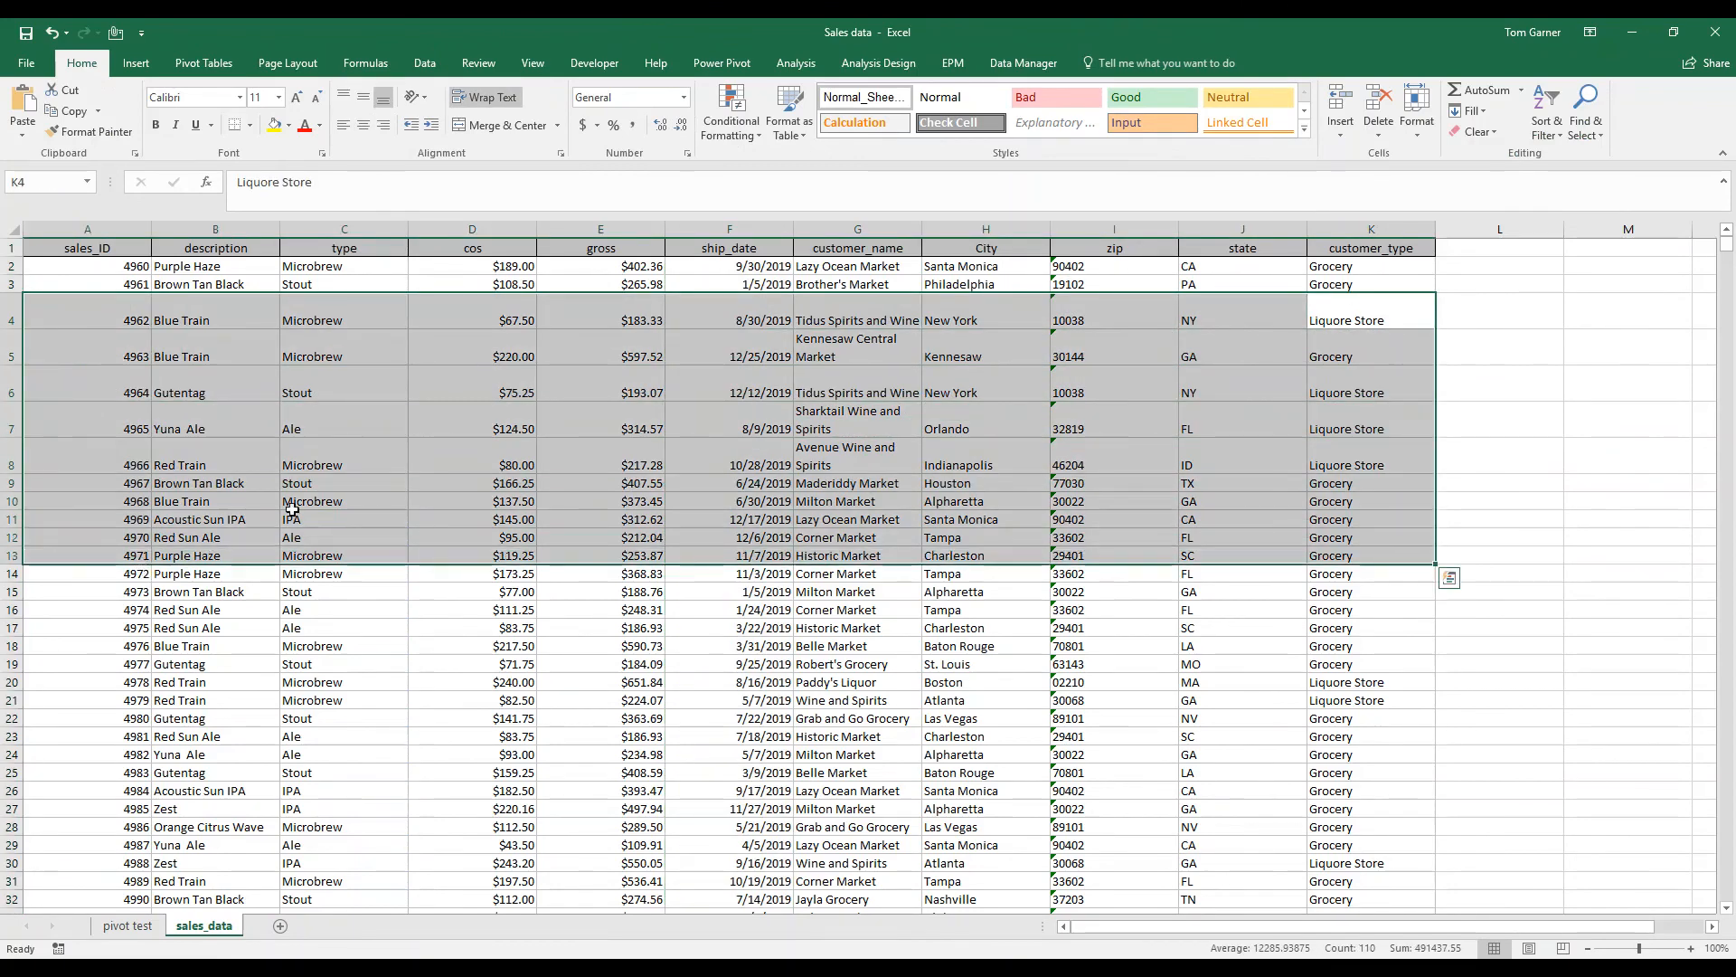
left_click(128, 925)
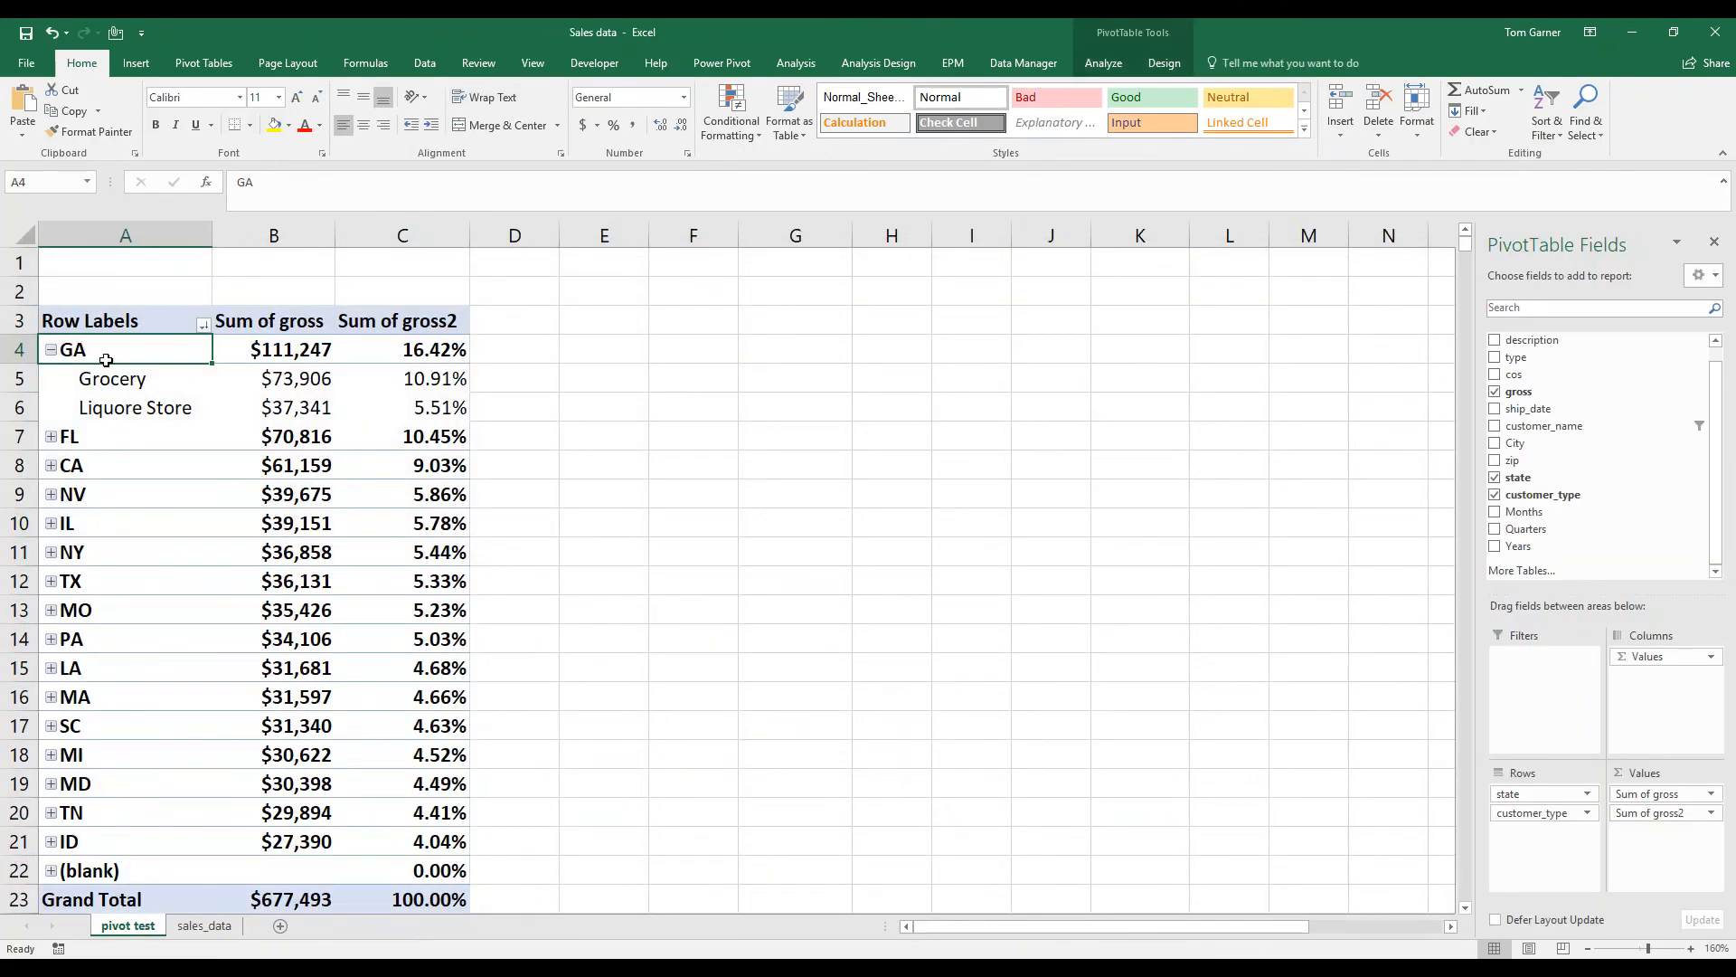